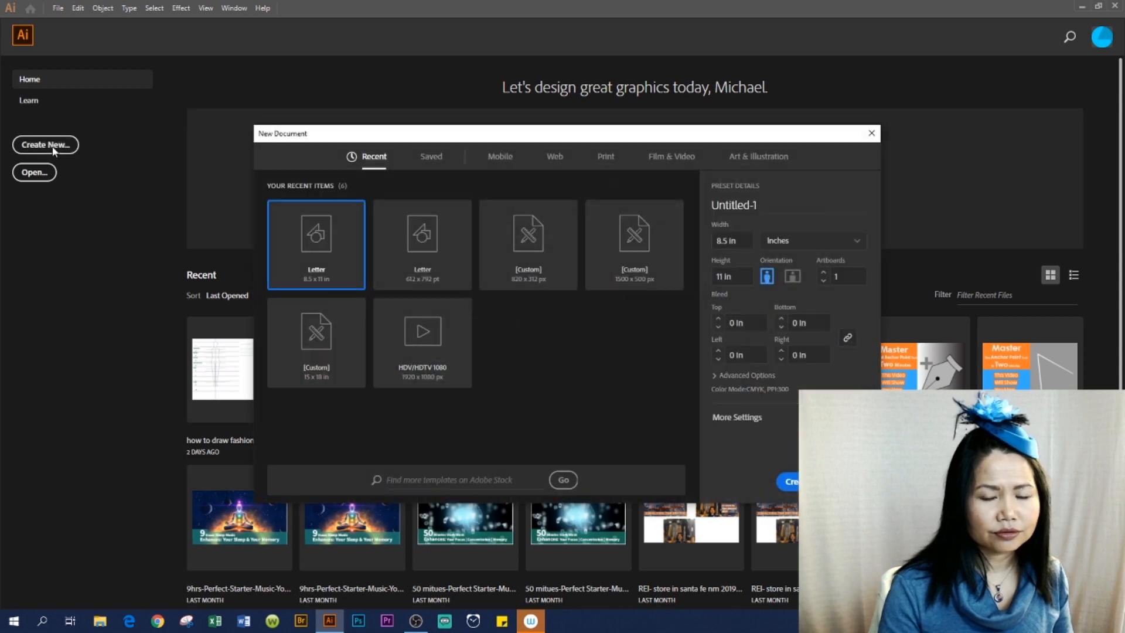
# Create a new print document from the Letter preset at 612 x 792 pt in portrait orientation.
pyautogui.click(606, 164)
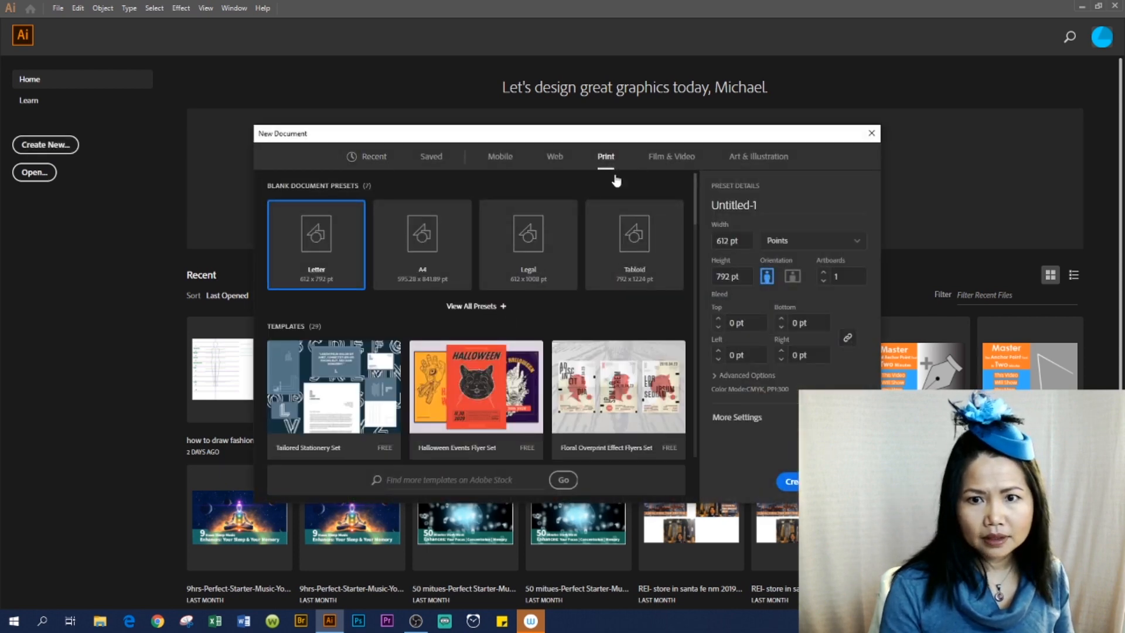
pyautogui.click(793, 484)
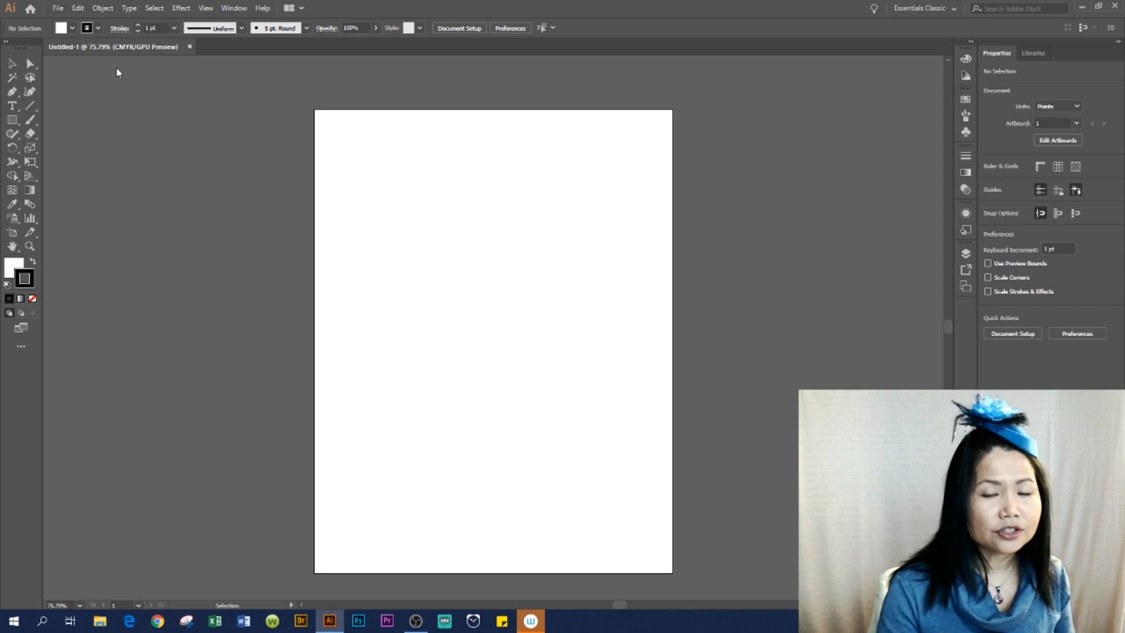
# Place "Fashion flat- template-encoderfashion com all about fashion for fashionistas-150 res-01.png" from the Desktop as a template.
pyautogui.click(58, 8)
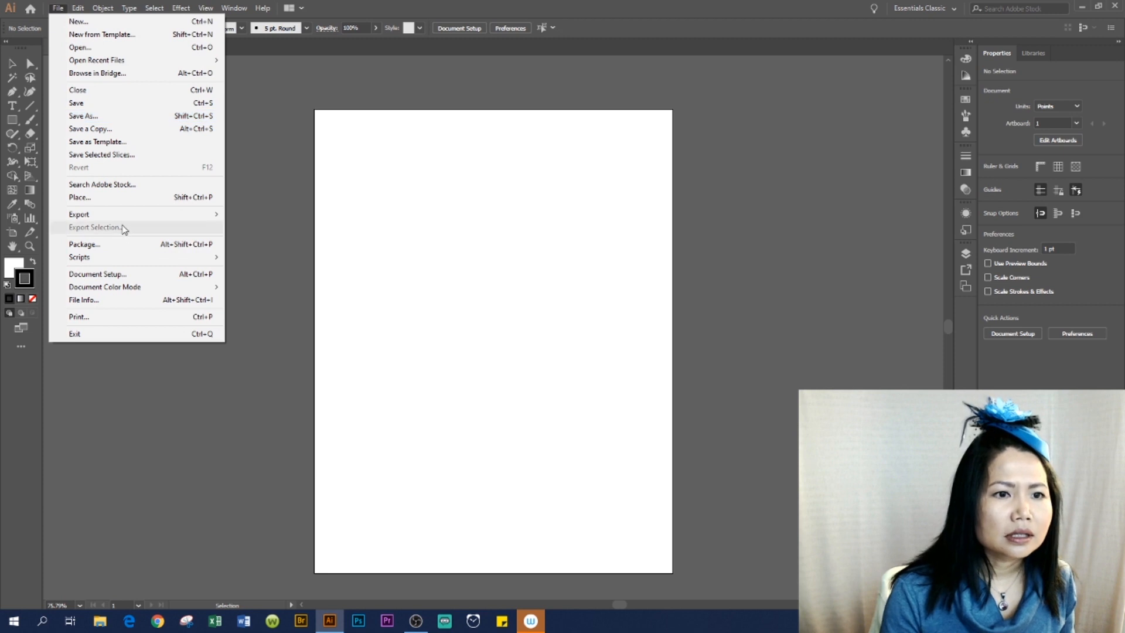
pyautogui.moveTo(117, 215)
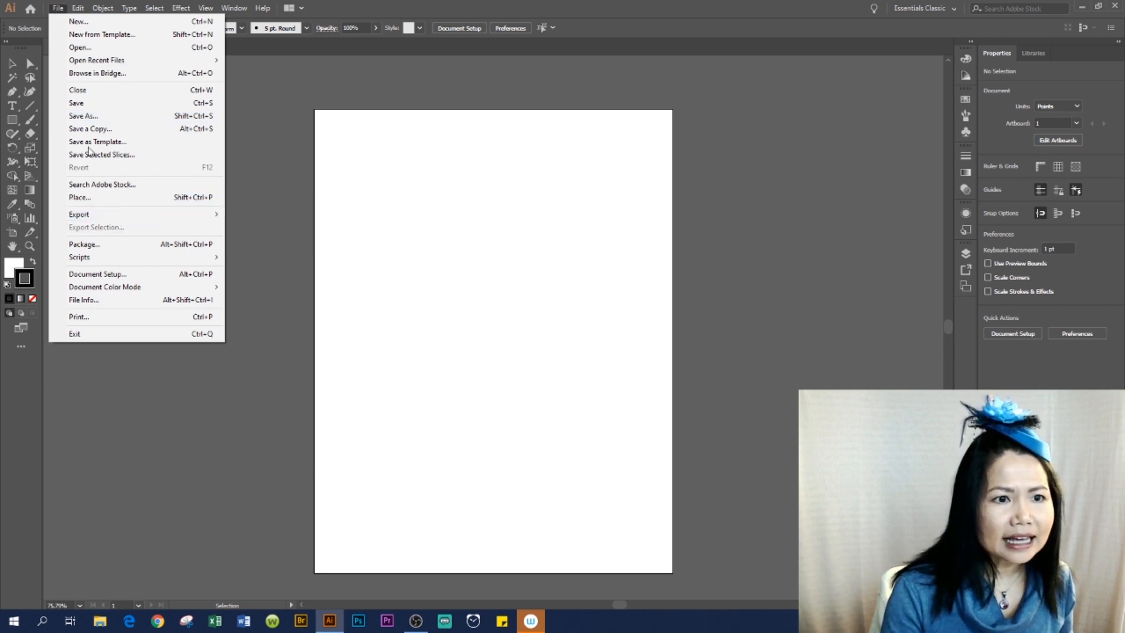
pyautogui.click(100, 197)
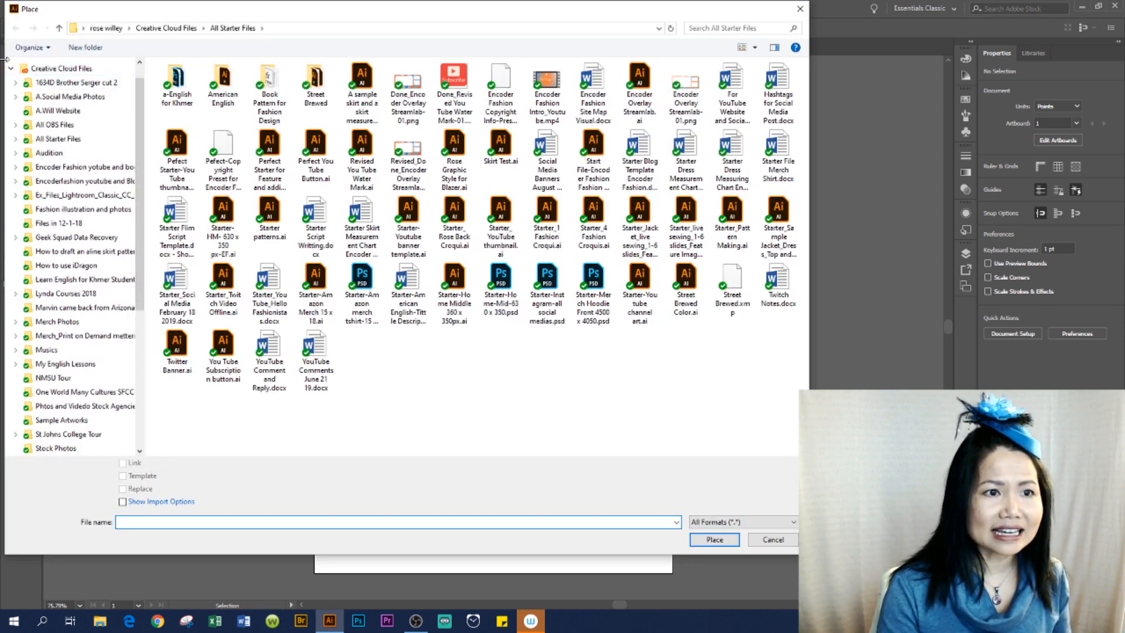
pyautogui.click(10, 68)
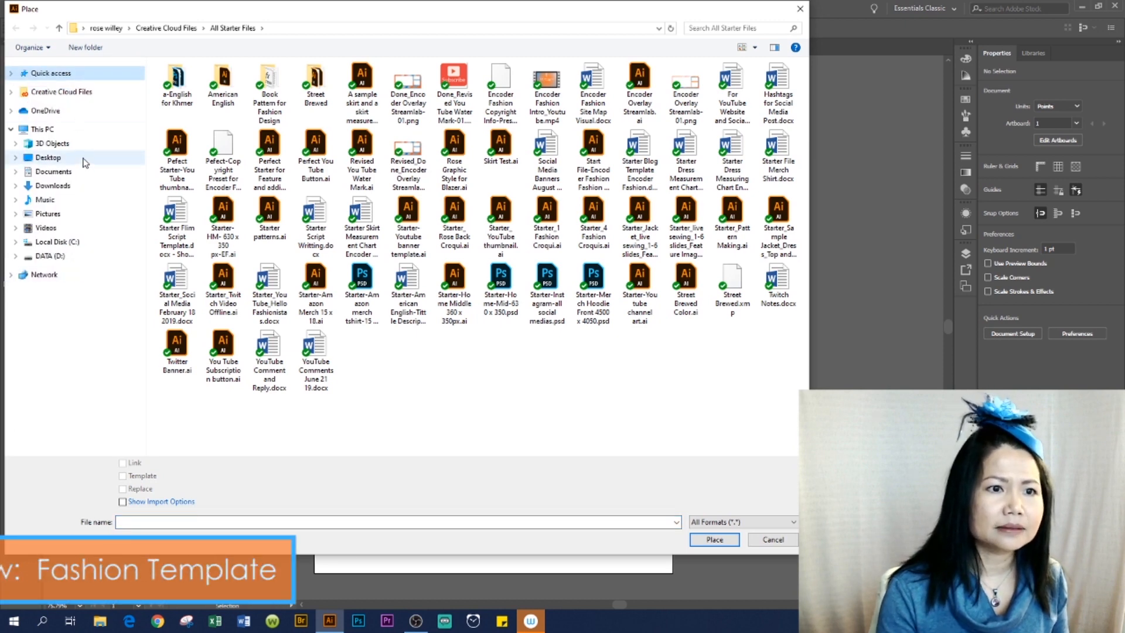
pyautogui.click(48, 158)
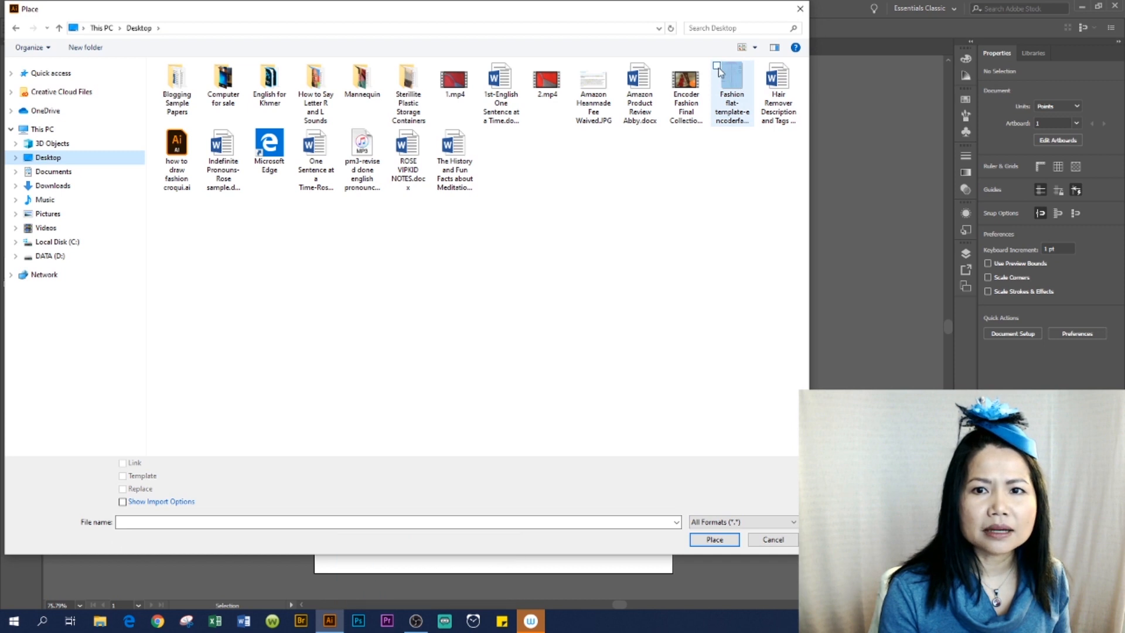
pyautogui.click(740, 88)
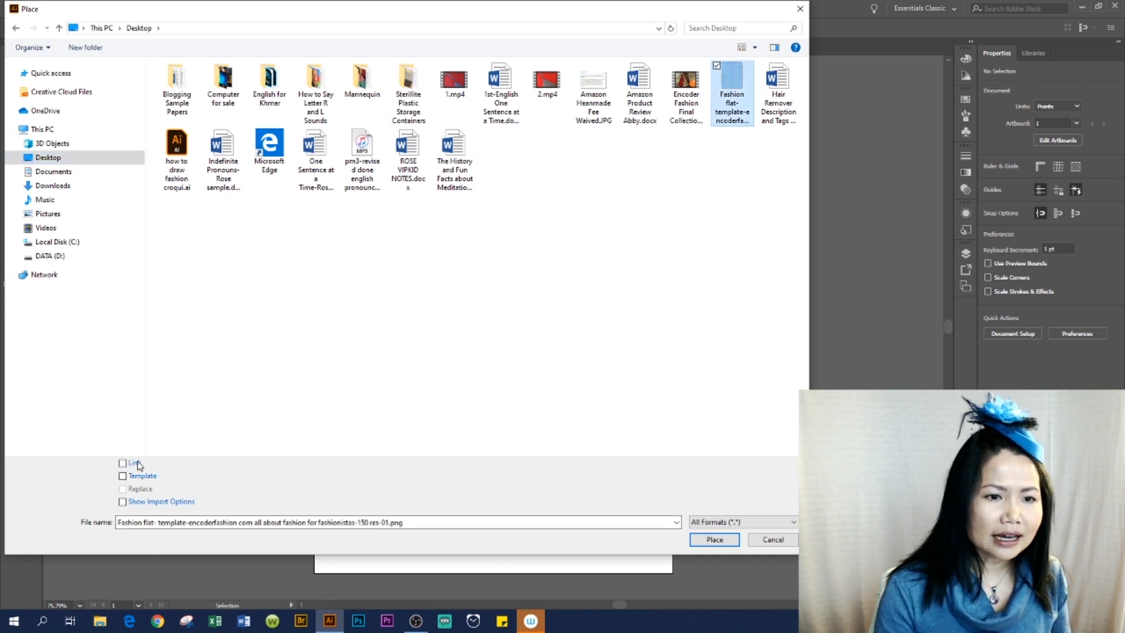
pyautogui.click(123, 477)
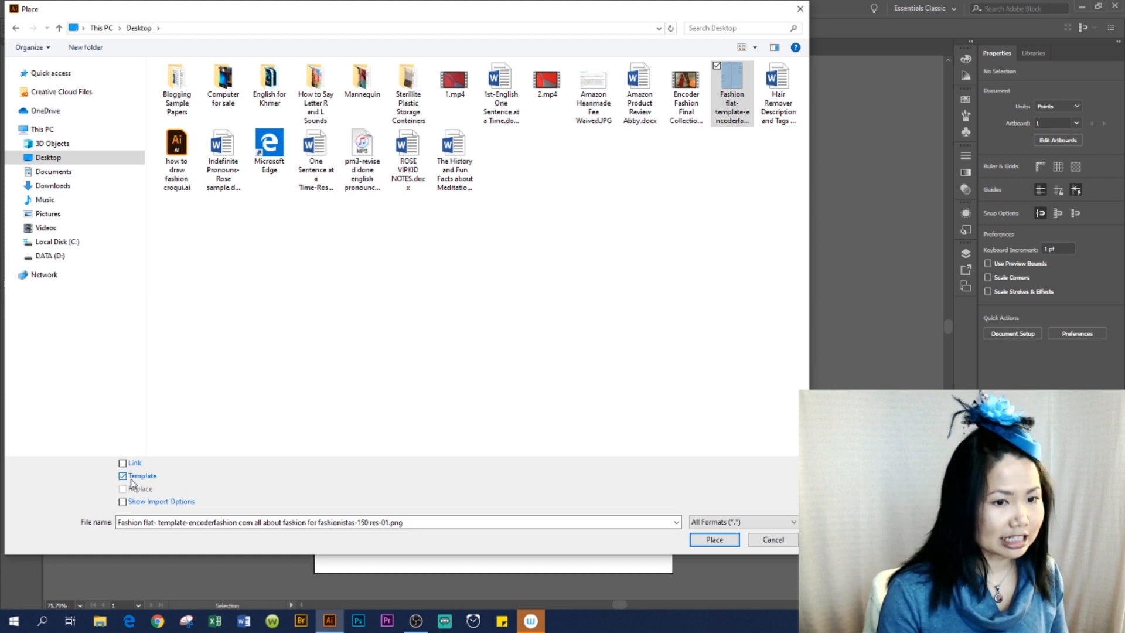
pyautogui.click(714, 540)
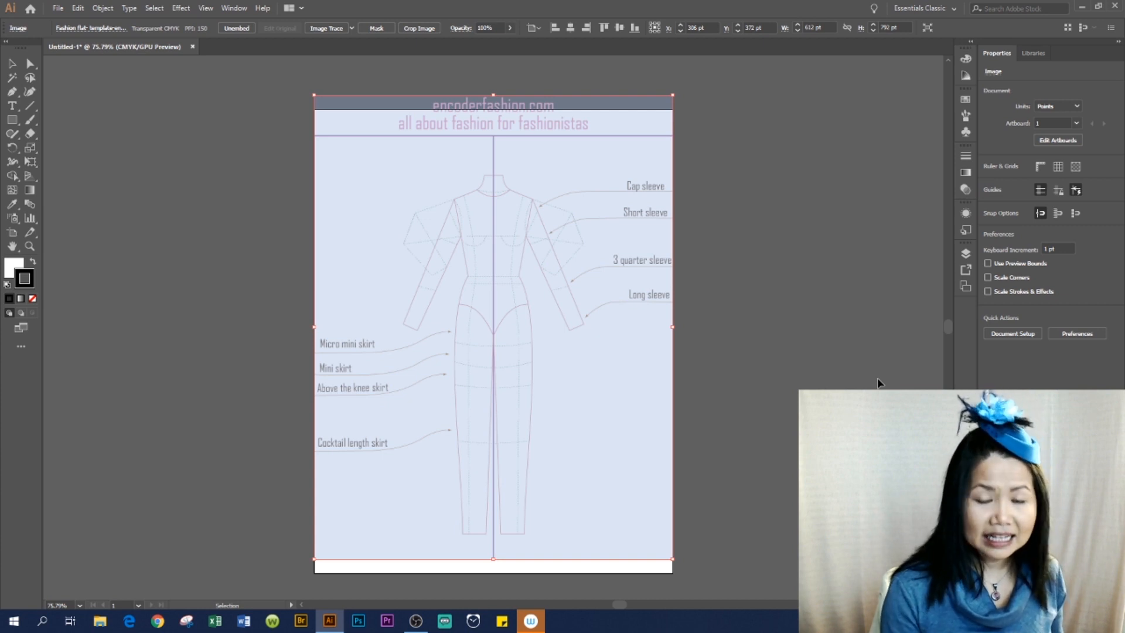
# Deselect the placed template and set up the document's layer list as a lengthened floating window beside the artboard.
pyautogui.hotkey('ctrl', '1')
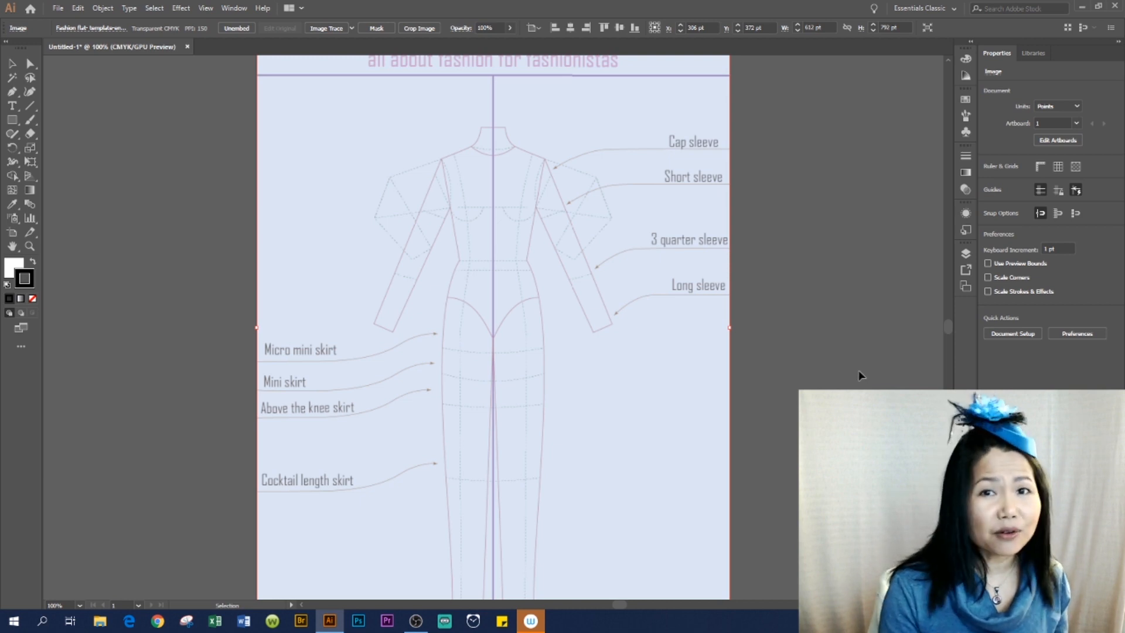
pyautogui.hotkey('ctrl', '-')
pyautogui.hotkey('ctrl', '=')
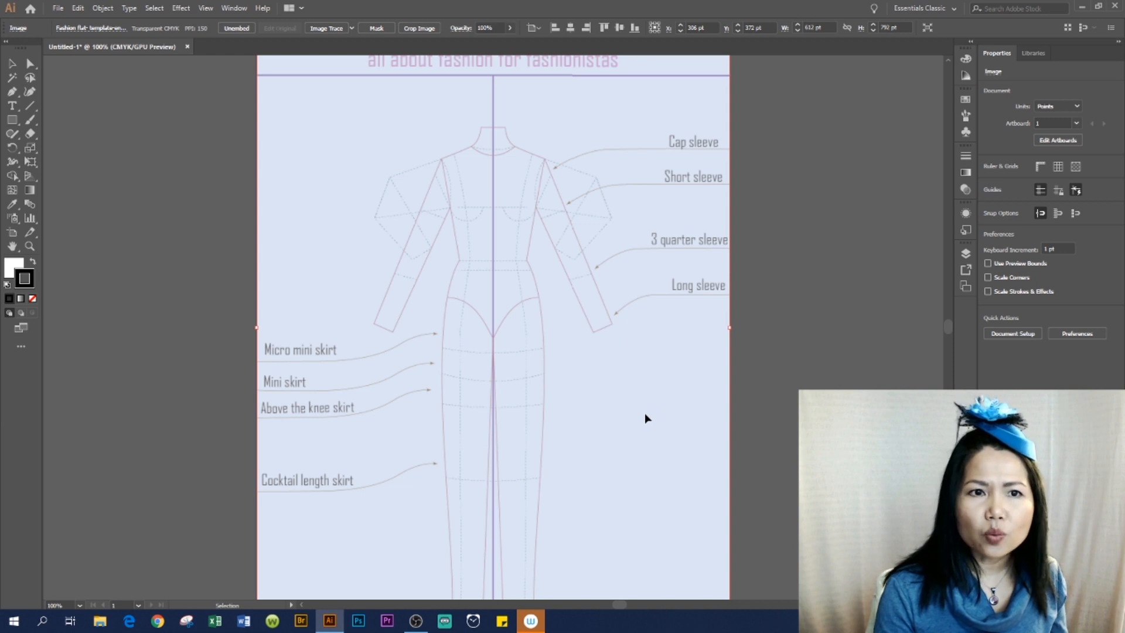
pyautogui.click(838, 361)
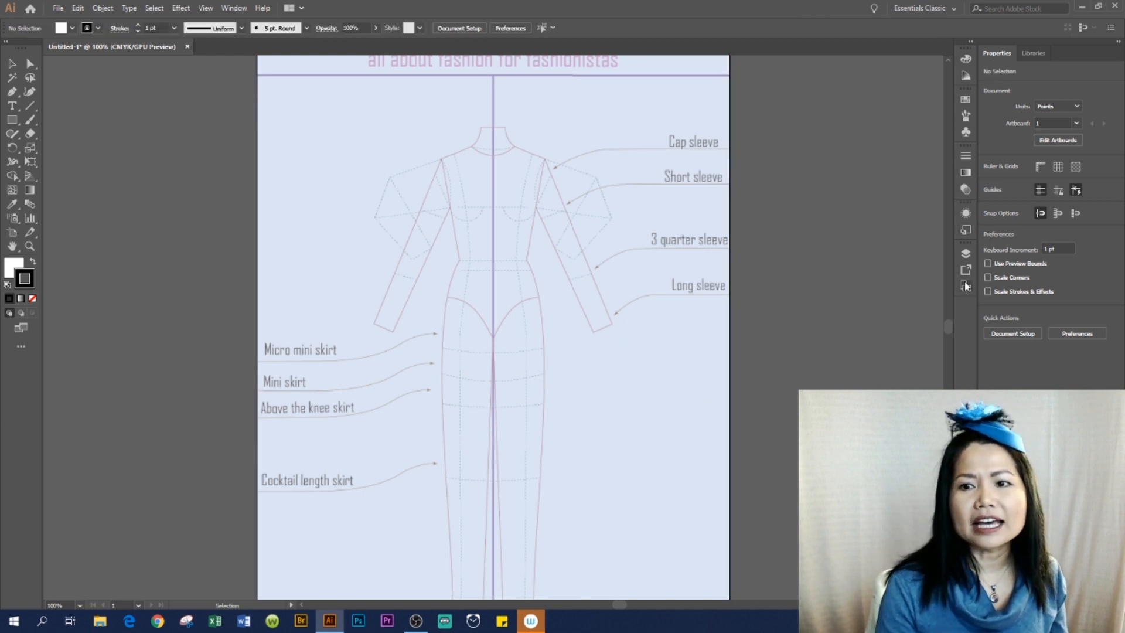
pyautogui.click(965, 253)
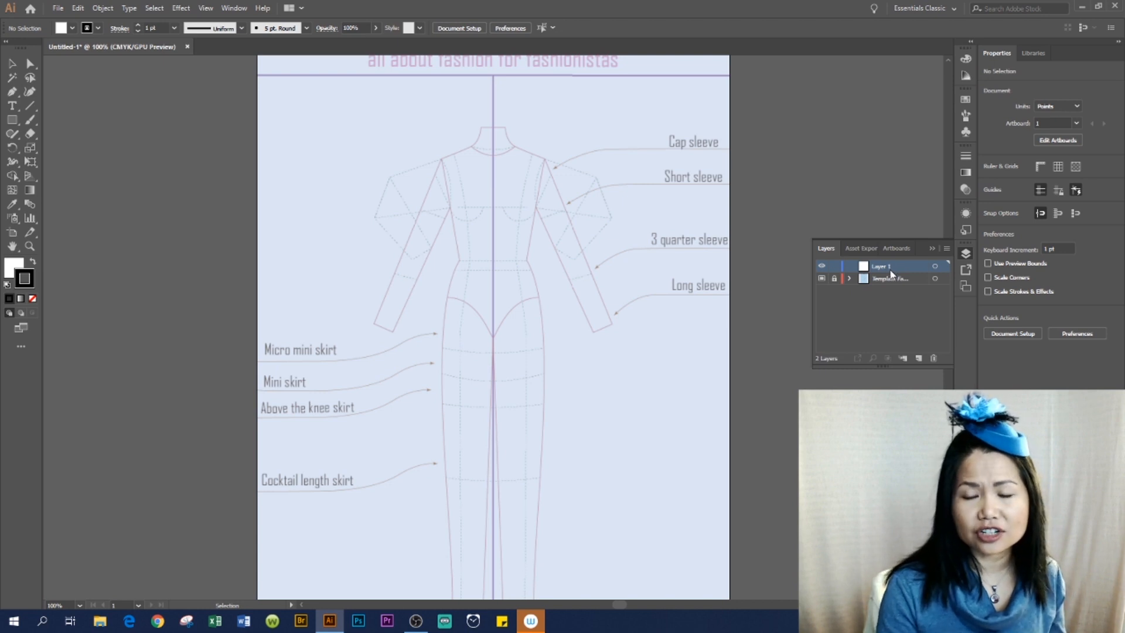
pyautogui.click(932, 249)
pyautogui.click(966, 256)
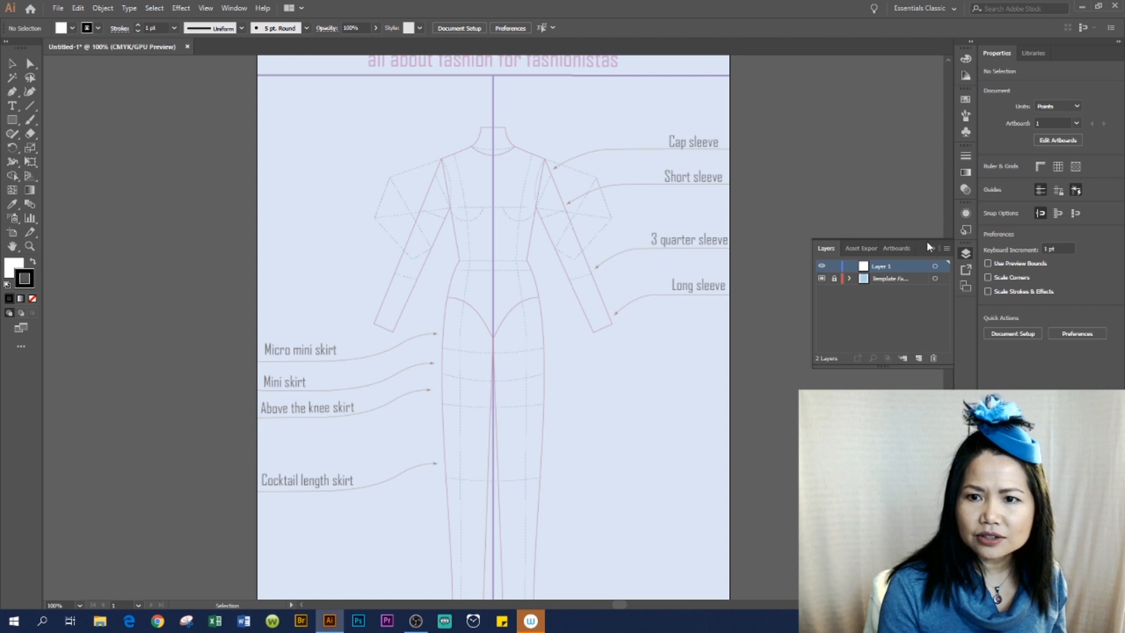
pyautogui.moveTo(925, 239); pyautogui.dragTo(886, 227)
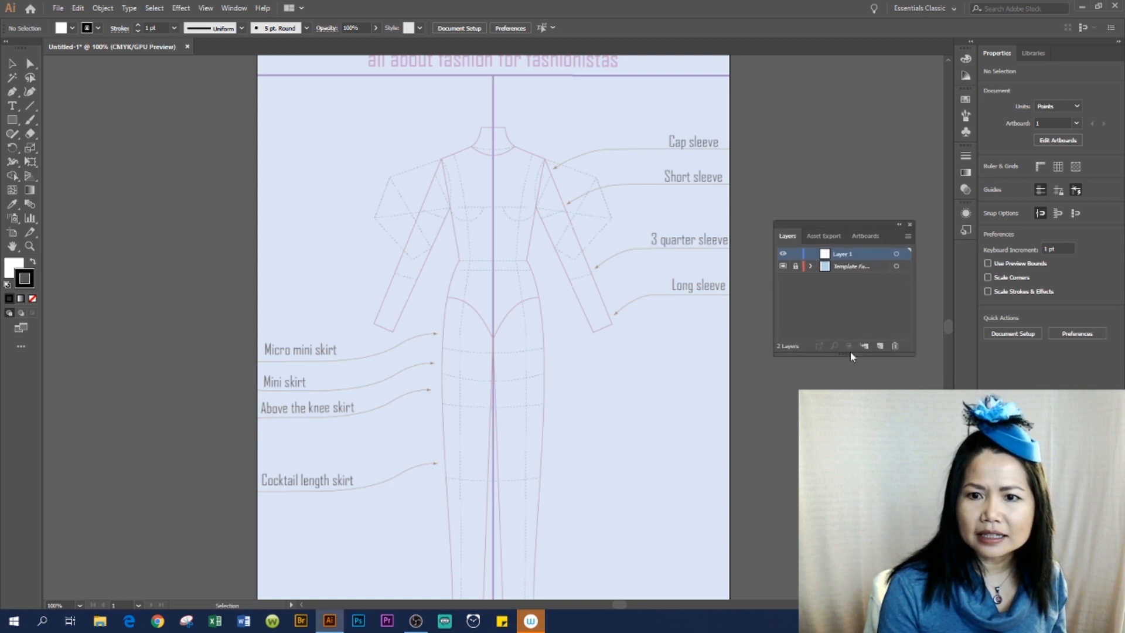
pyautogui.moveTo(852, 373); pyautogui.dragTo(852, 447)
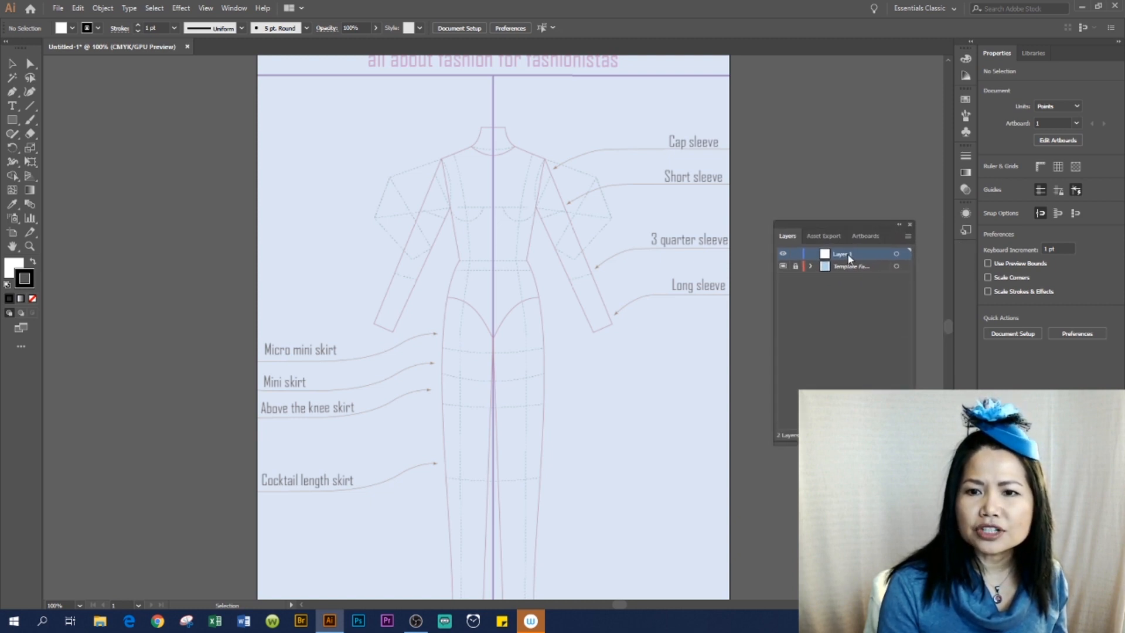
# Rename Layer 1, above the template layer, as top.
pyautogui.doubleClick(849, 255)
pyautogui.write('tops')
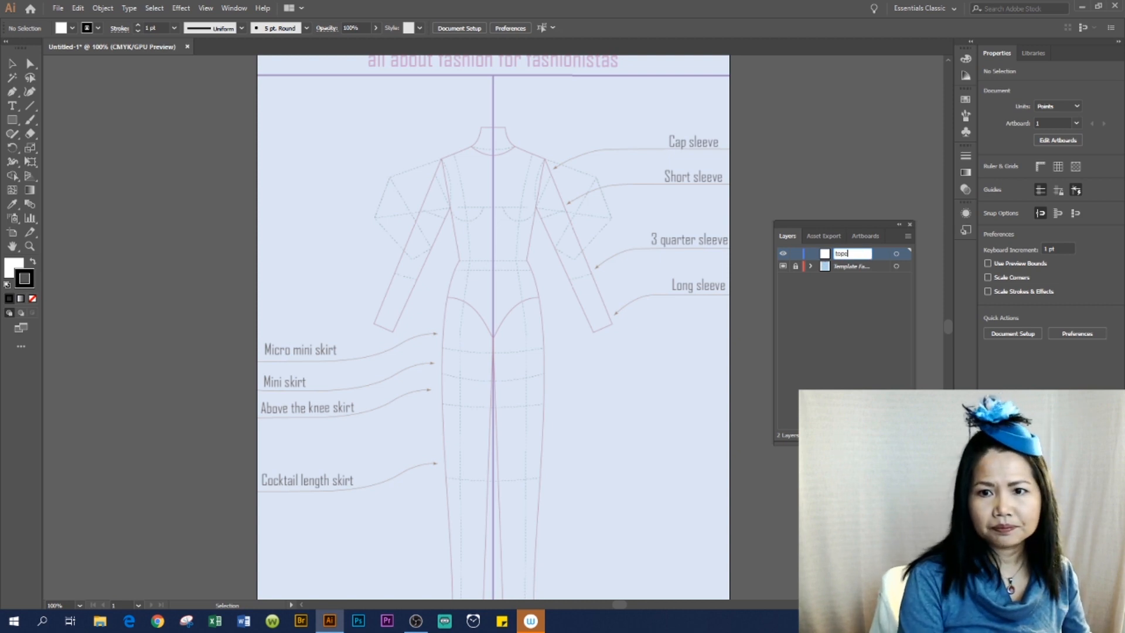
pyautogui.press('Return')
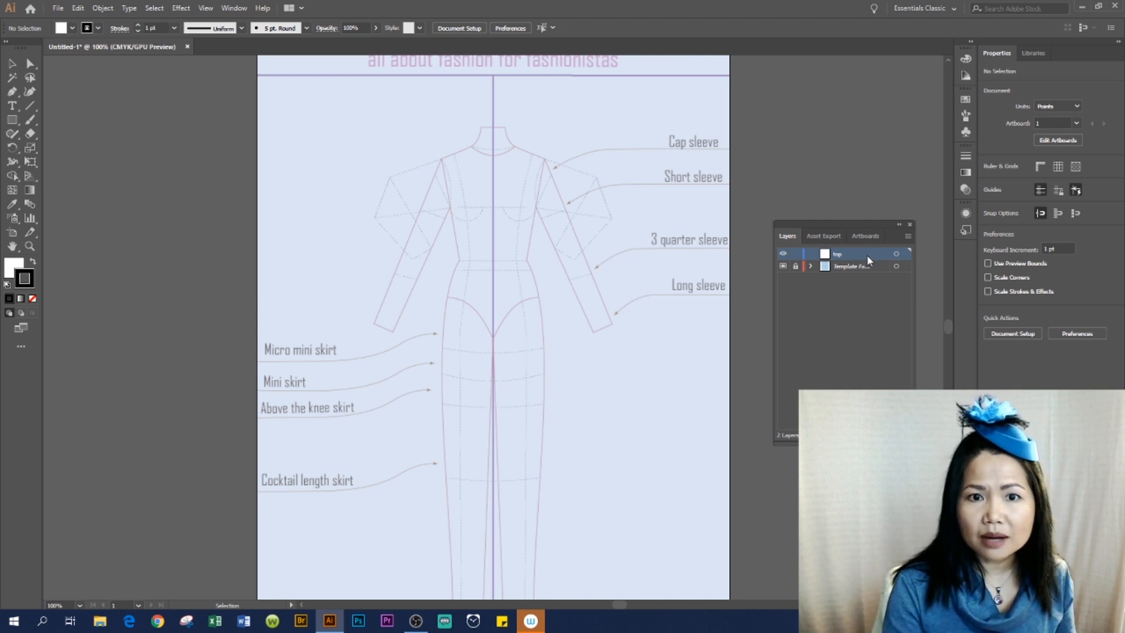
# Detach the Pen tool group as a floating palette and place it beside the figure's upper body.
pyautogui.click(18, 98)
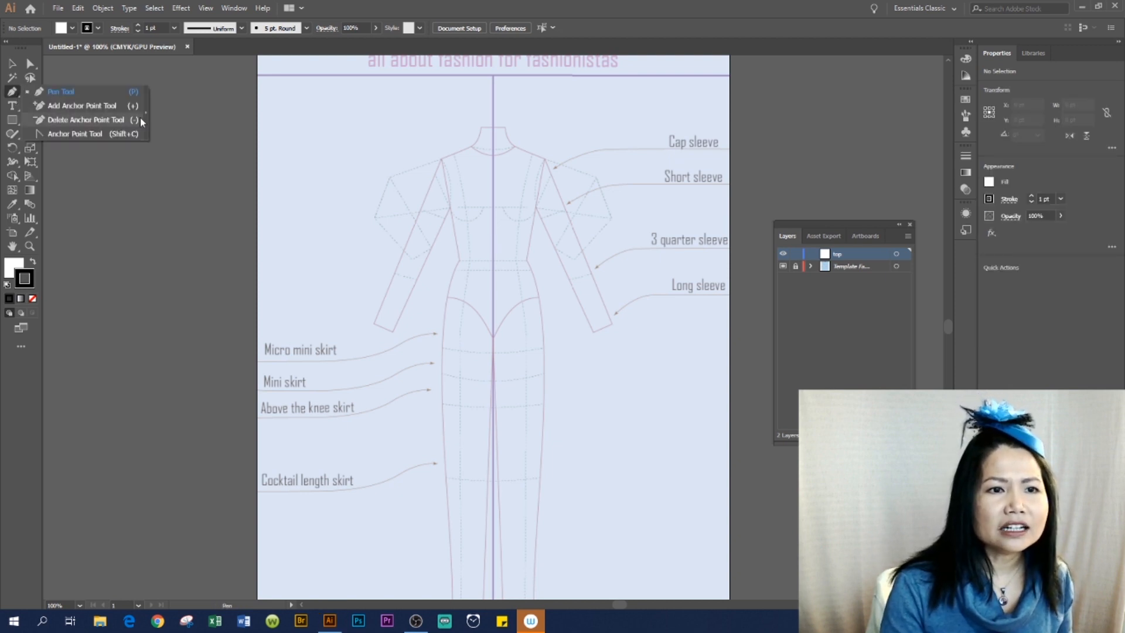
pyautogui.click(145, 118)
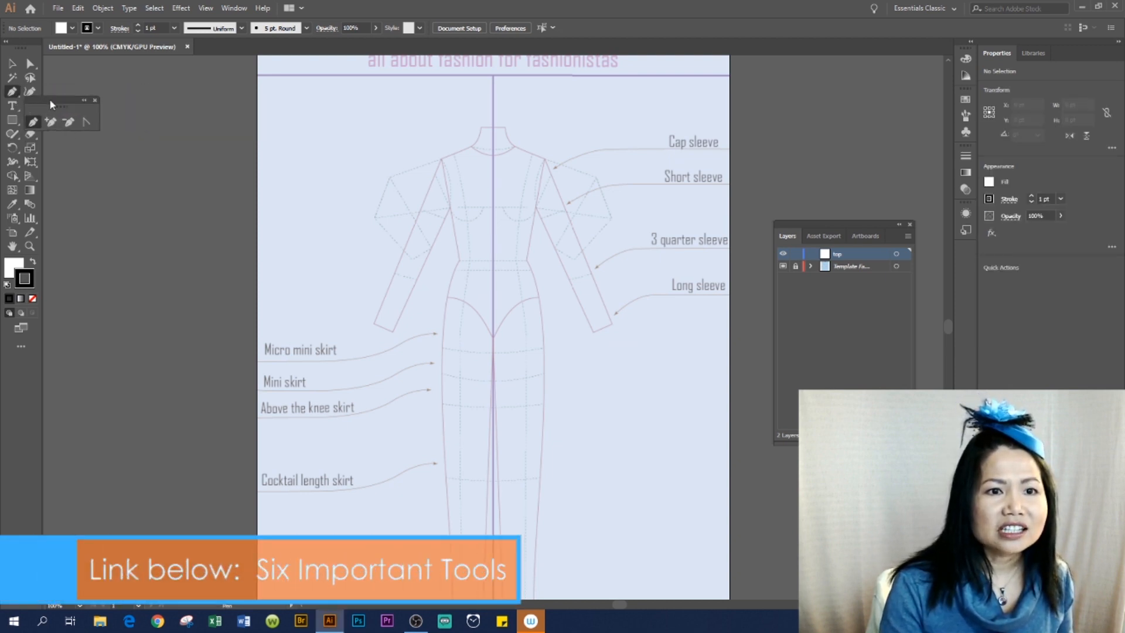
pyautogui.moveTo(51, 104); pyautogui.dragTo(155, 143)
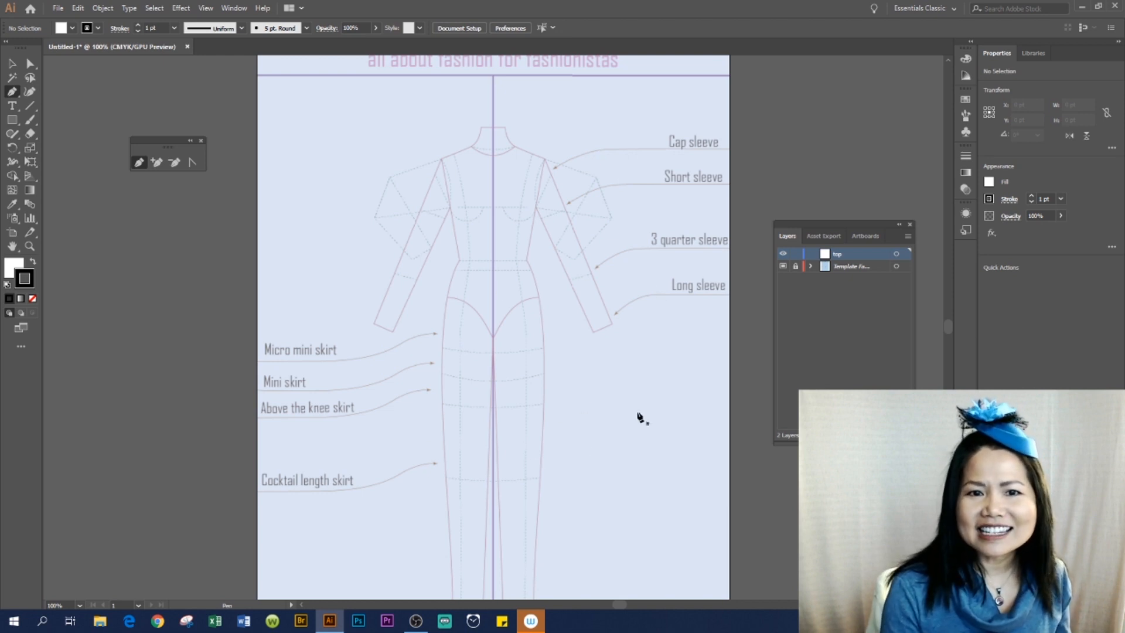
pyautogui.hotkey('ctrl', '=')
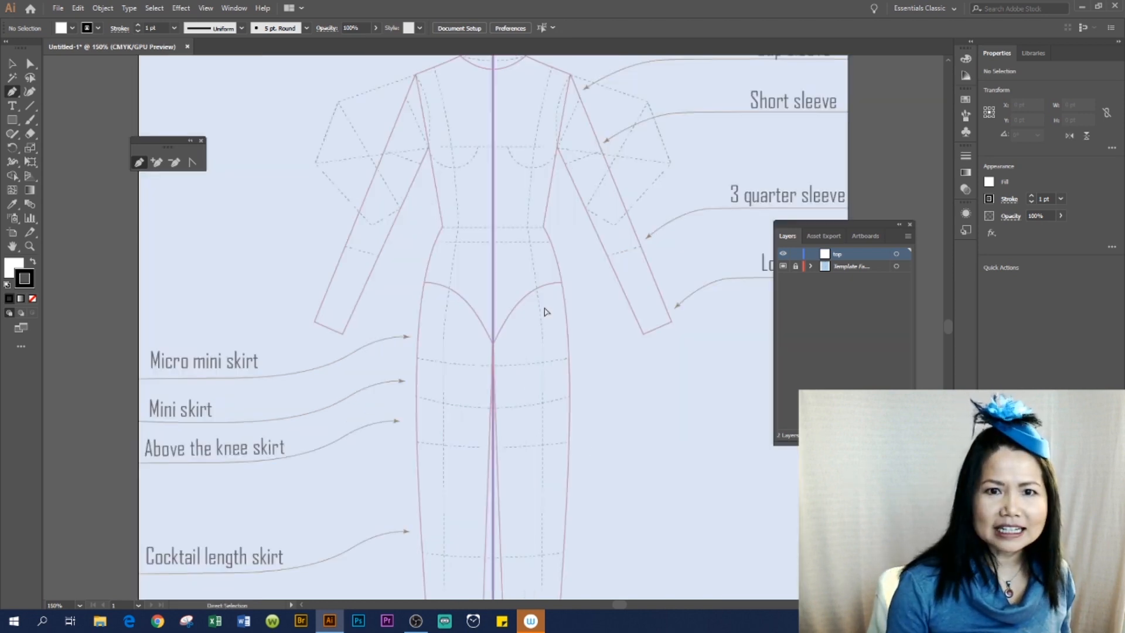
pyautogui.moveTo(562, 223); pyautogui.dragTo(557, 334)
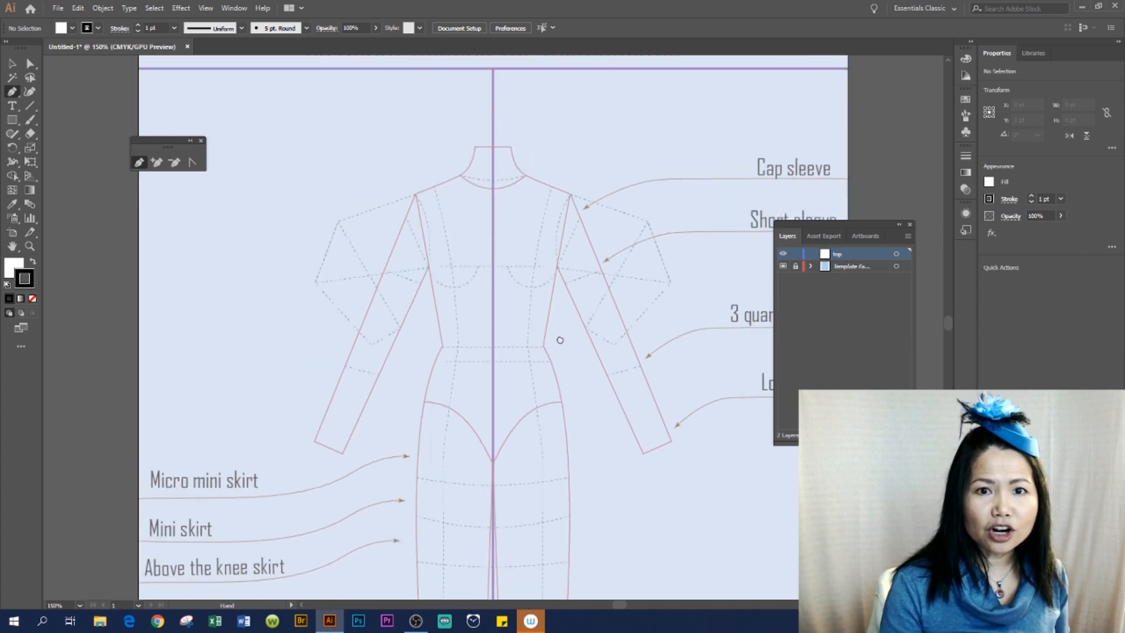
pyautogui.moveTo(184, 144); pyautogui.dragTo(260, 120)
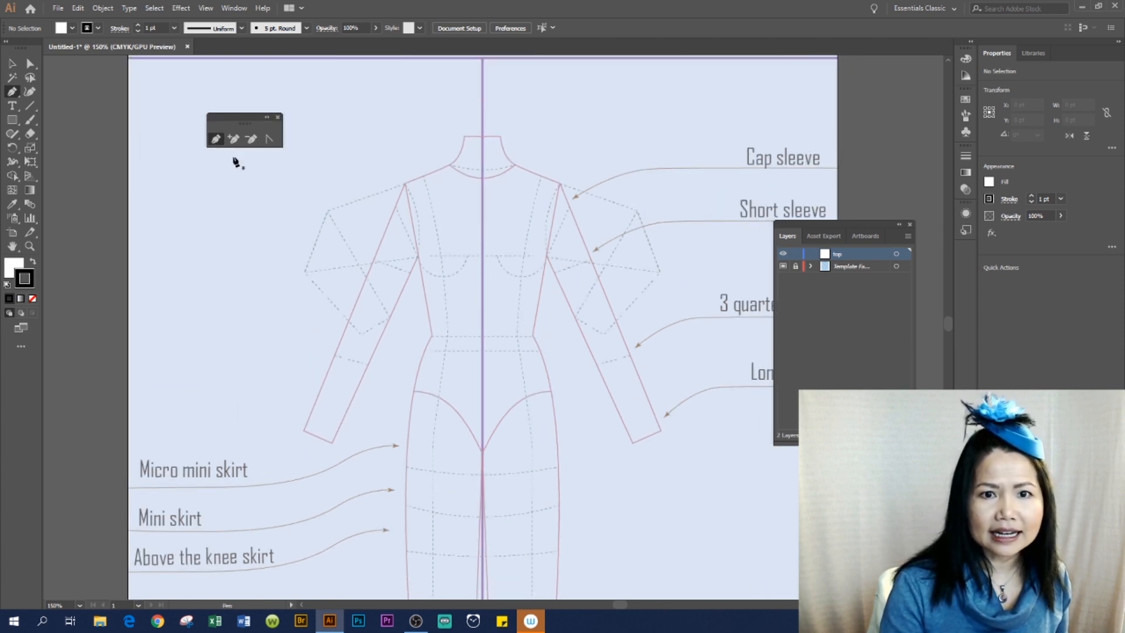
# Draw an open straight-segment Pen path, about 39 by 234 pt, from the neck's right side over the shoulder and armhole down to the hip.
pyautogui.click(514, 165)
pyautogui.click(560, 183)
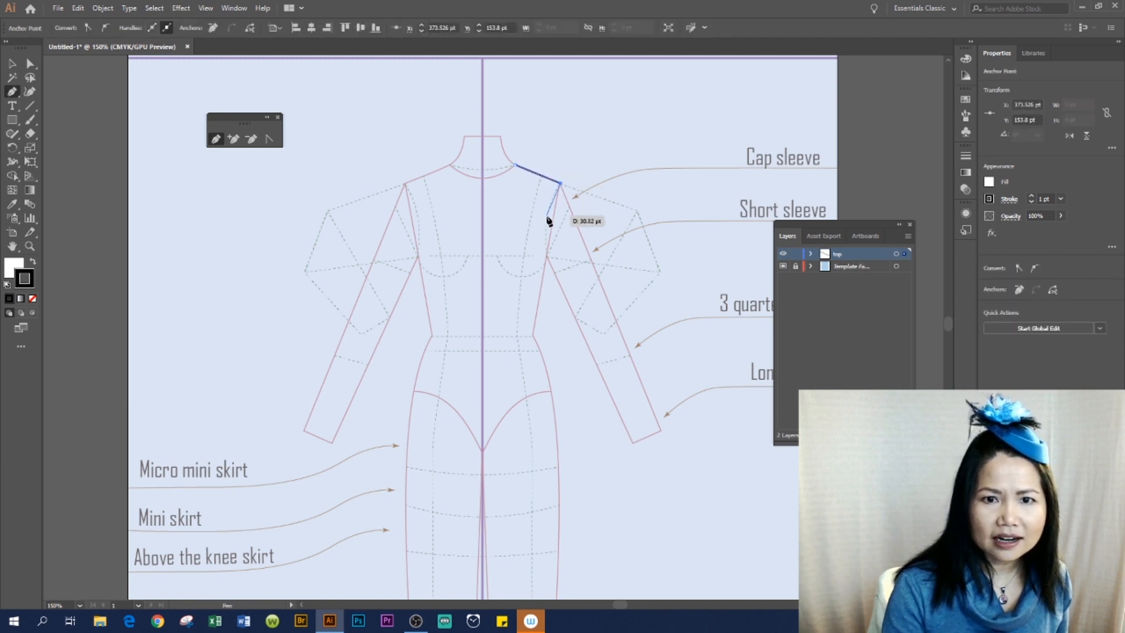
pyautogui.click(548, 214)
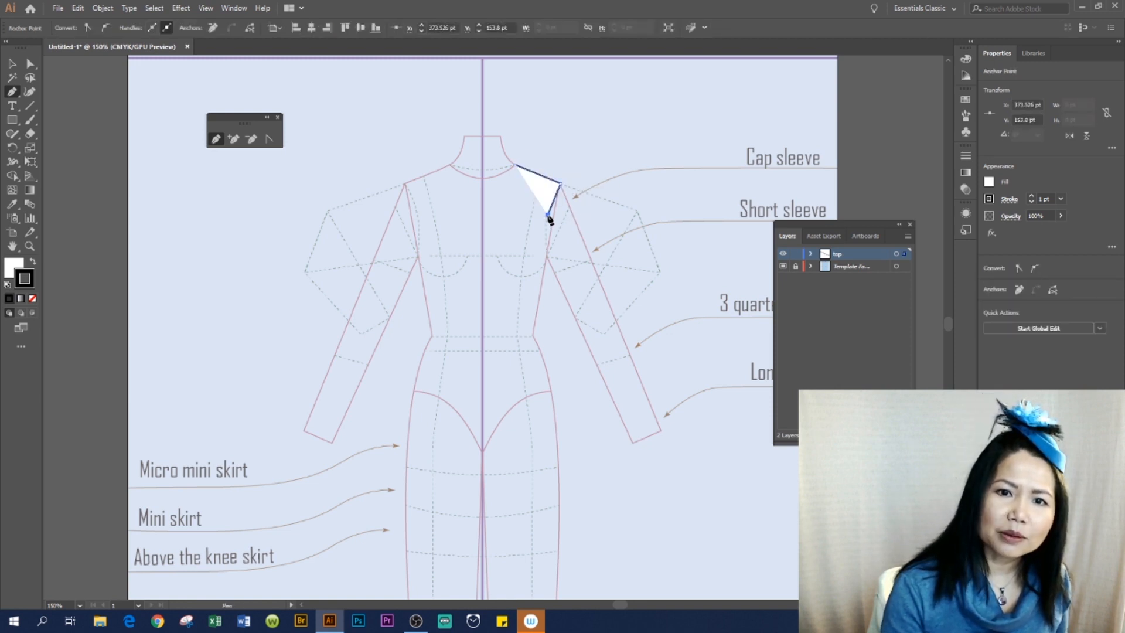
pyautogui.click(547, 257)
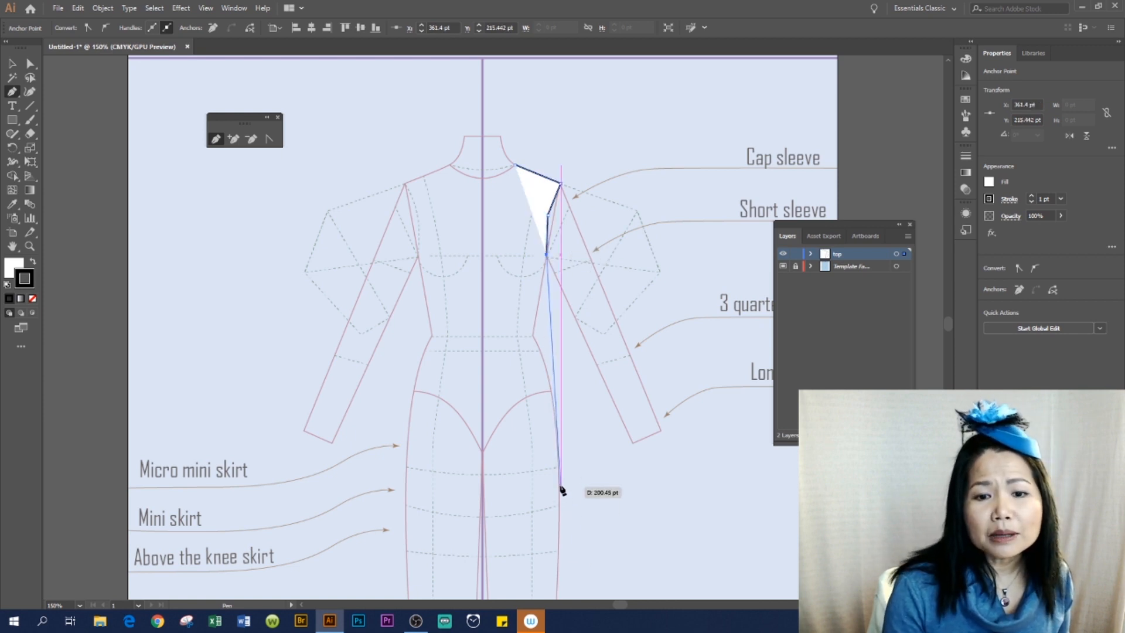
pyautogui.click(562, 437)
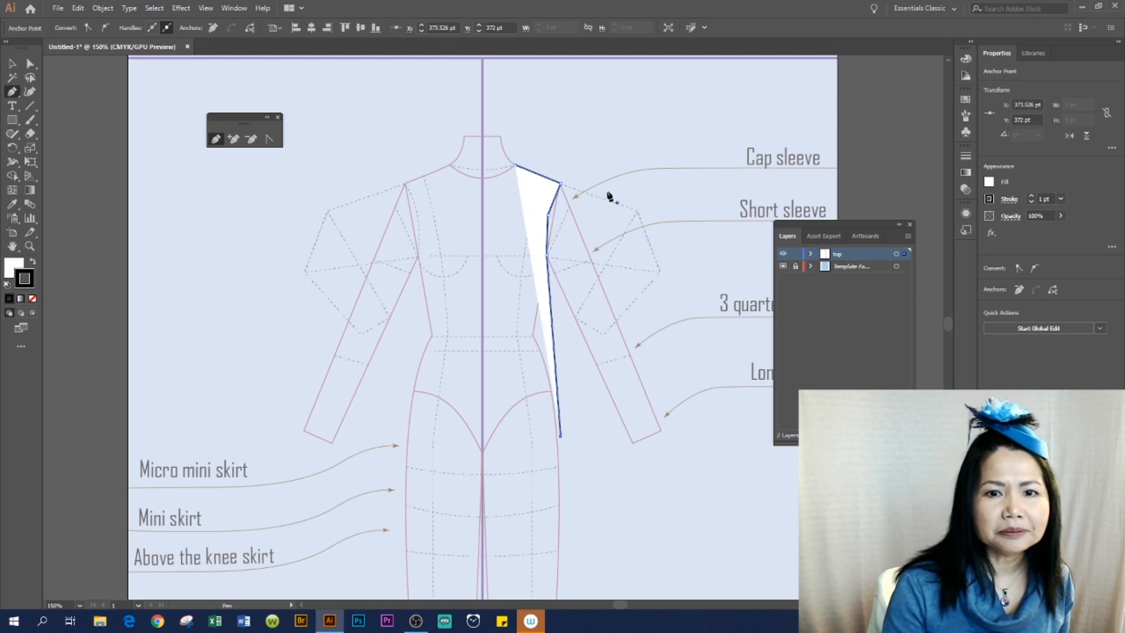
# Select the entire shoulder-to-hip path with the Selection tool by enclosing it in a marquee.
pyautogui.click(17, 66)
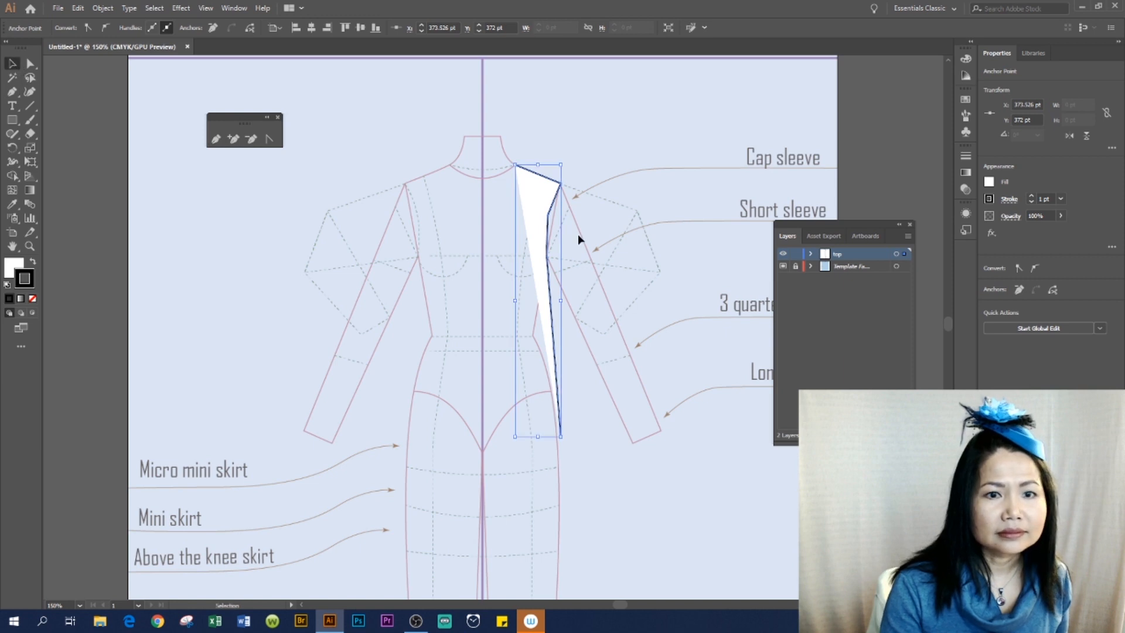
pyautogui.click(618, 175)
pyautogui.moveTo(492, 156); pyautogui.dragTo(605, 459)
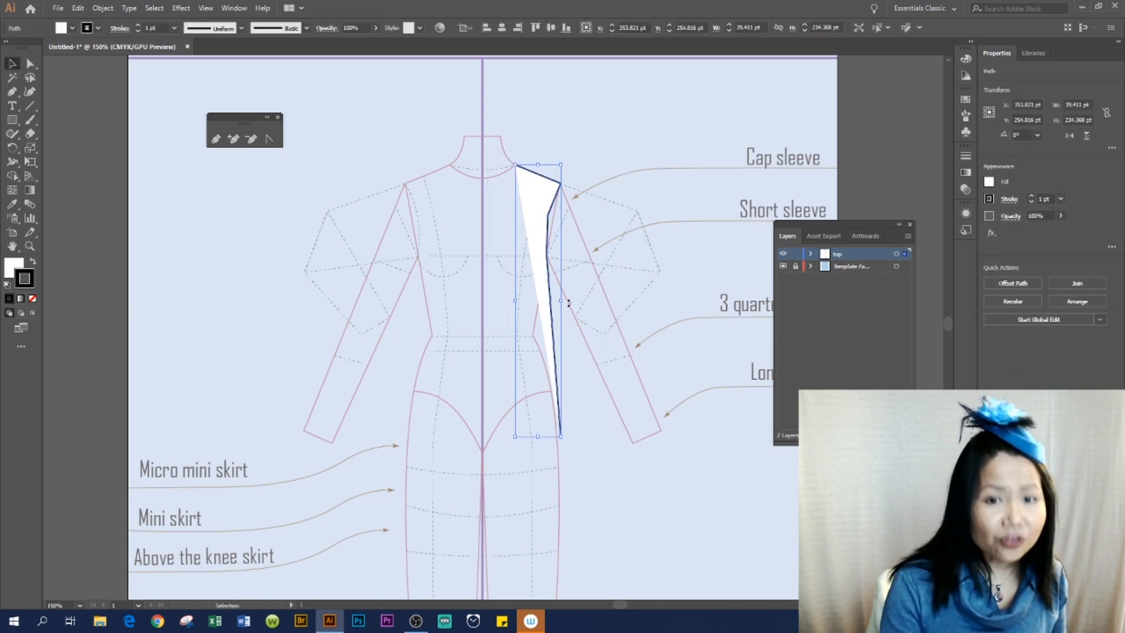
pyautogui.click(549, 139)
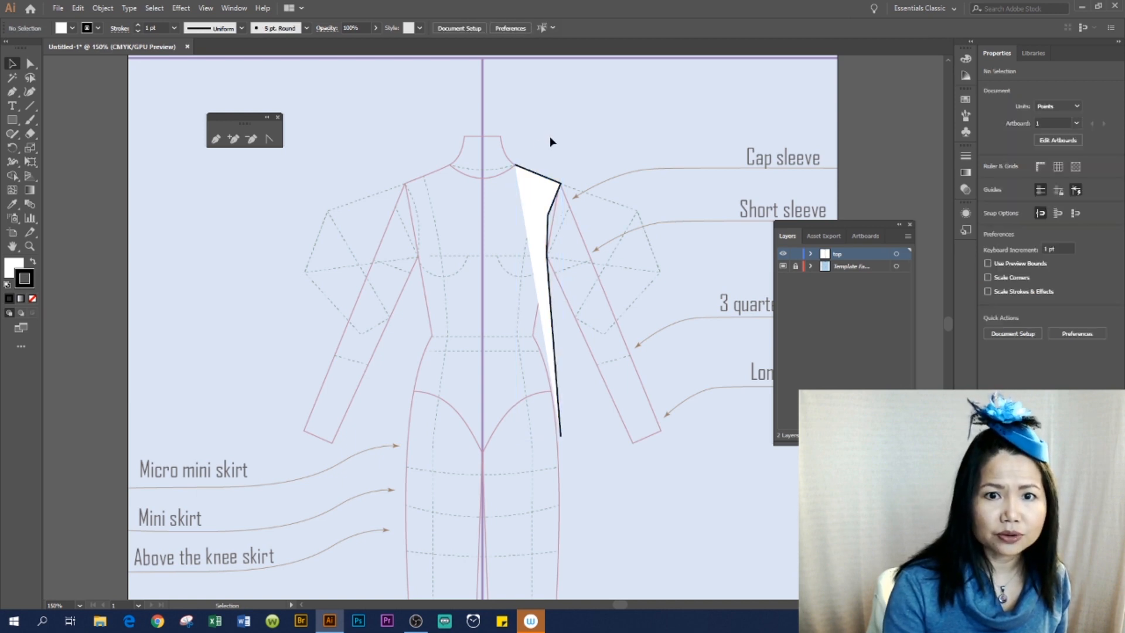
pyautogui.moveTo(444, 136); pyautogui.dragTo(618, 448)
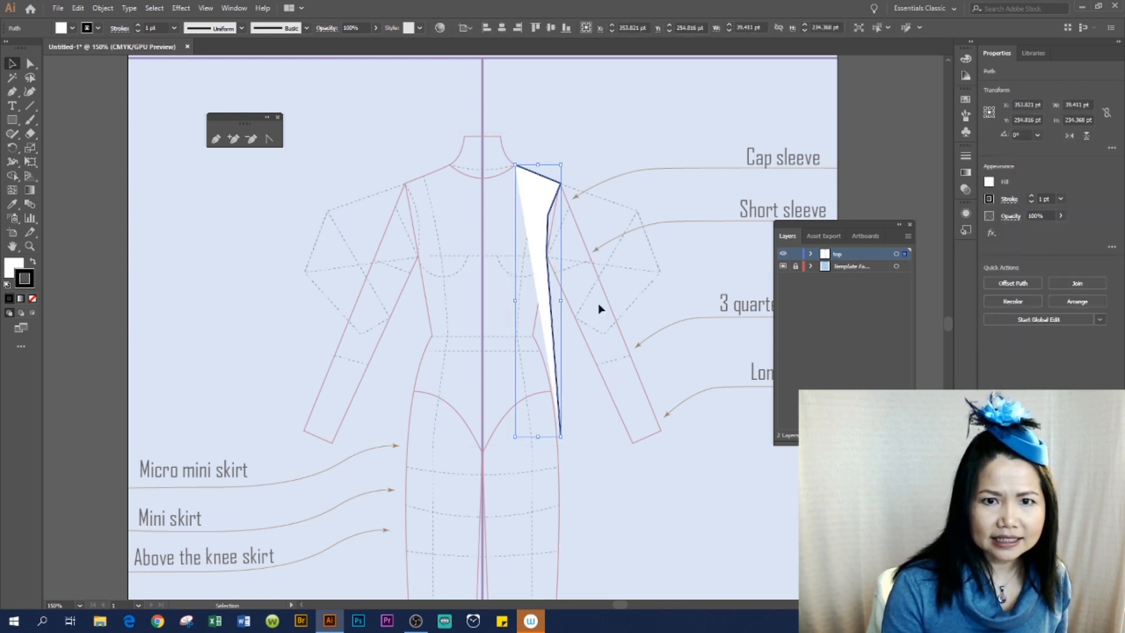
pyautogui.click(548, 124)
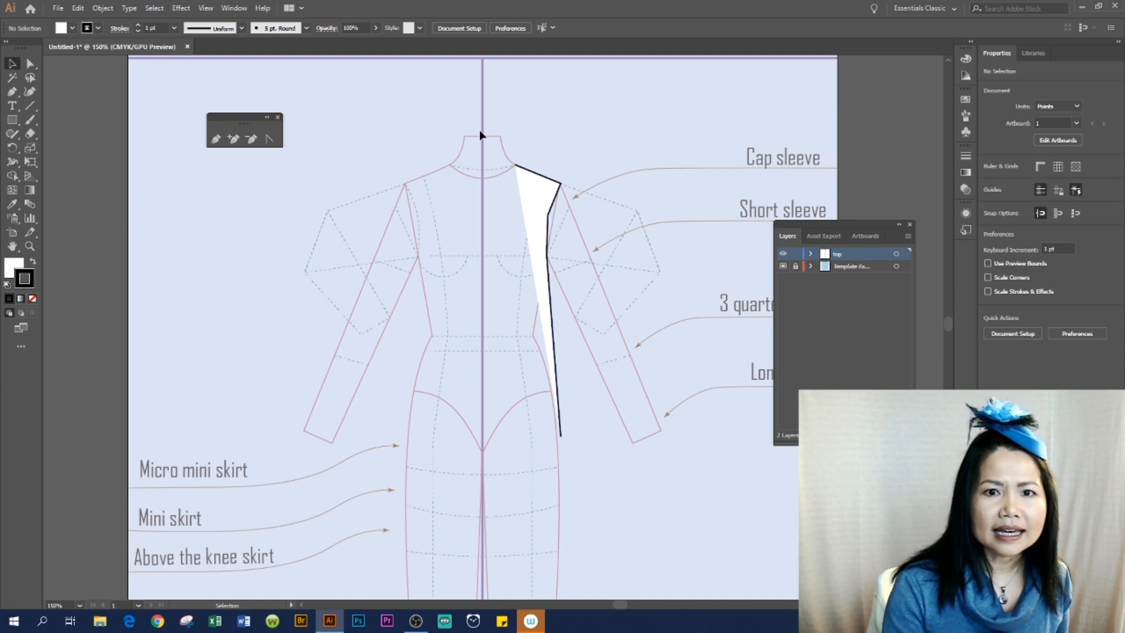
pyautogui.moveTo(479, 129); pyautogui.dragTo(606, 452)
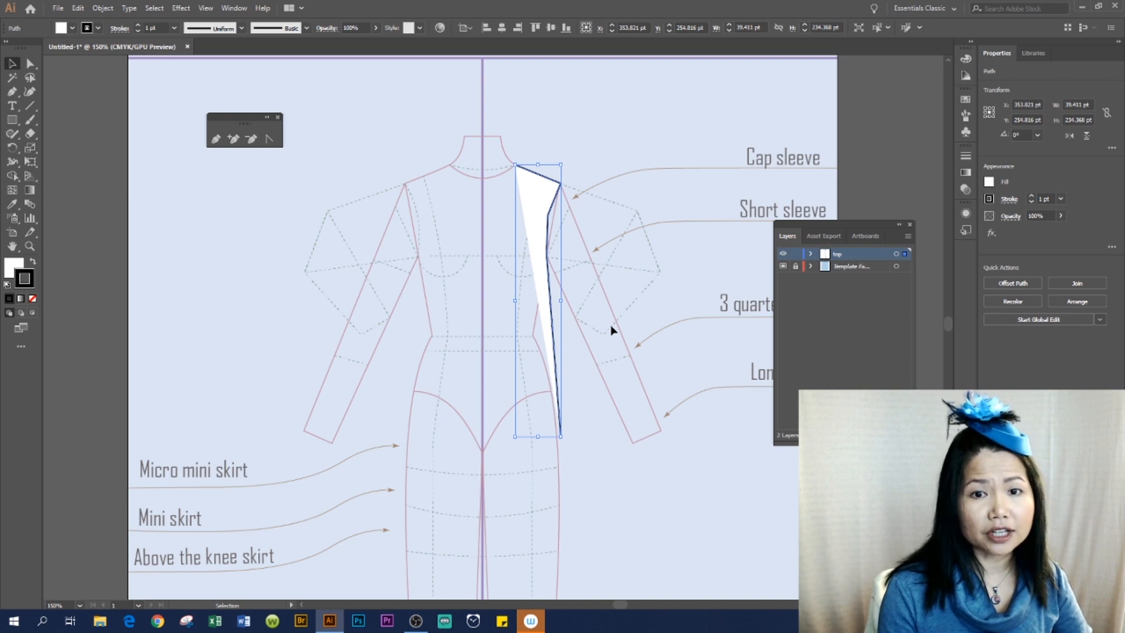
# Restore the default black stroke on the selected path and set its fill to None.
pyautogui.click(32, 299)
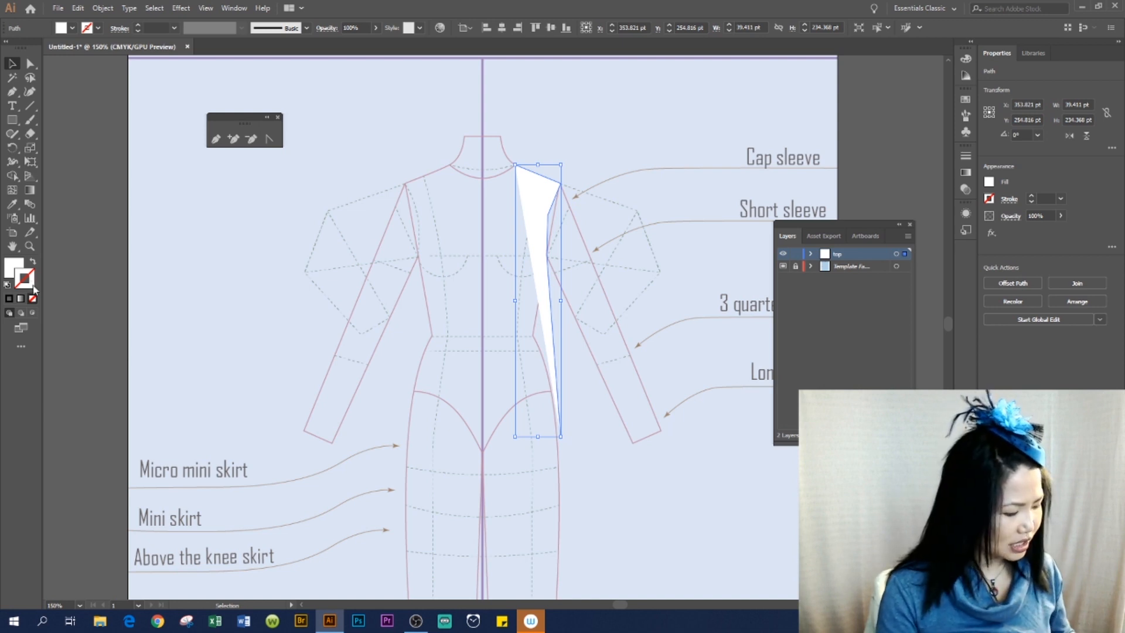
pyautogui.press('d')
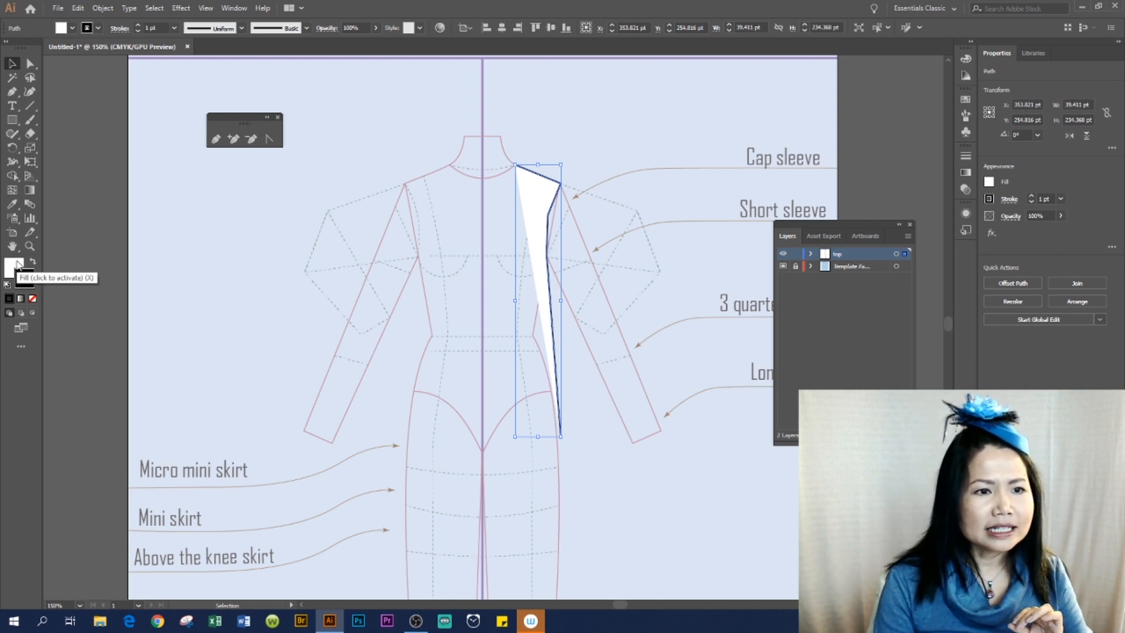
pyautogui.click(16, 268)
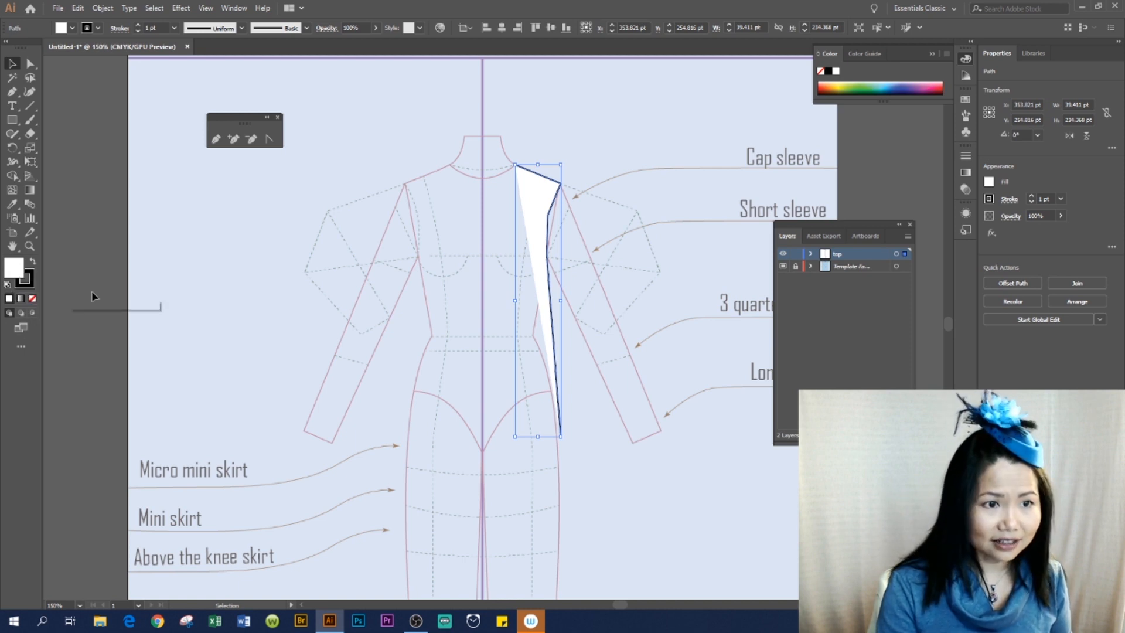
pyautogui.click(31, 286)
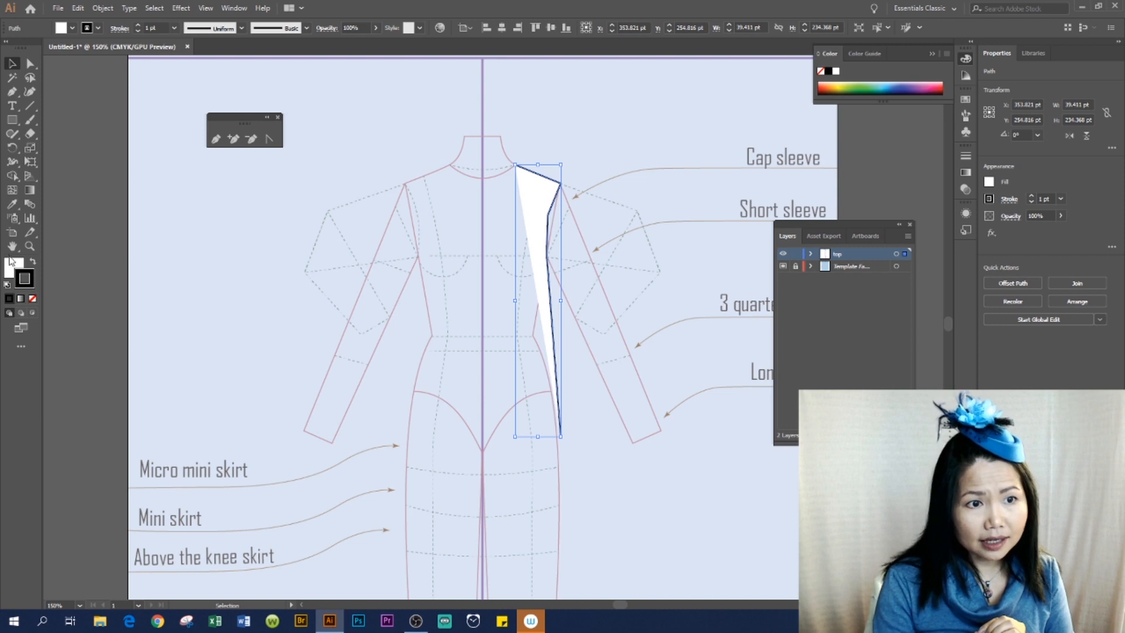
pyautogui.click(14, 268)
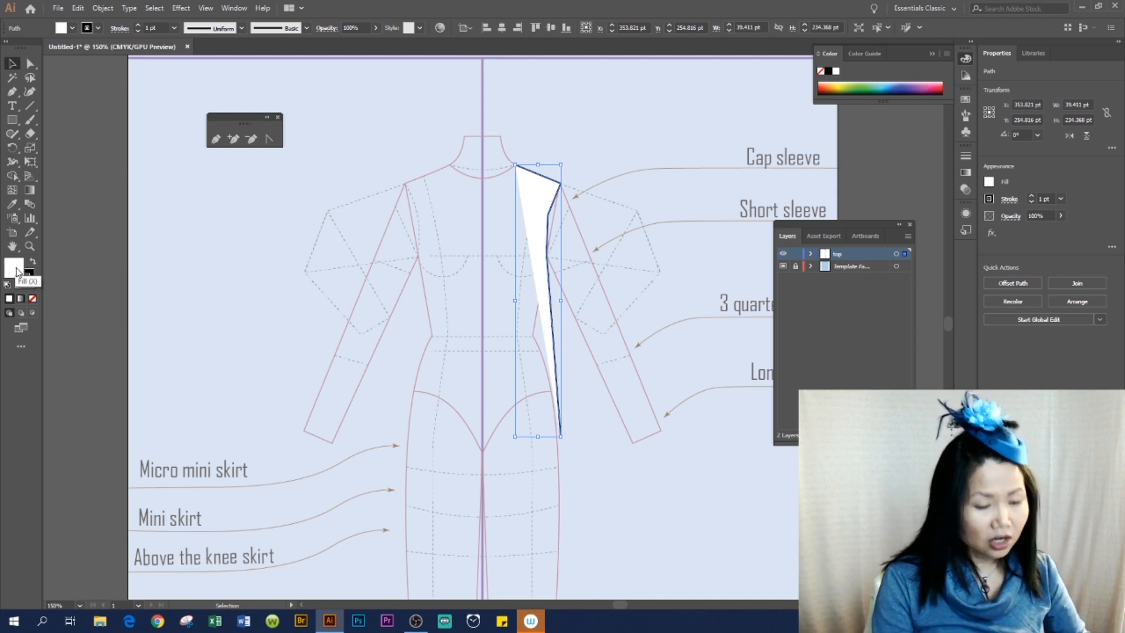
pyautogui.press('/')
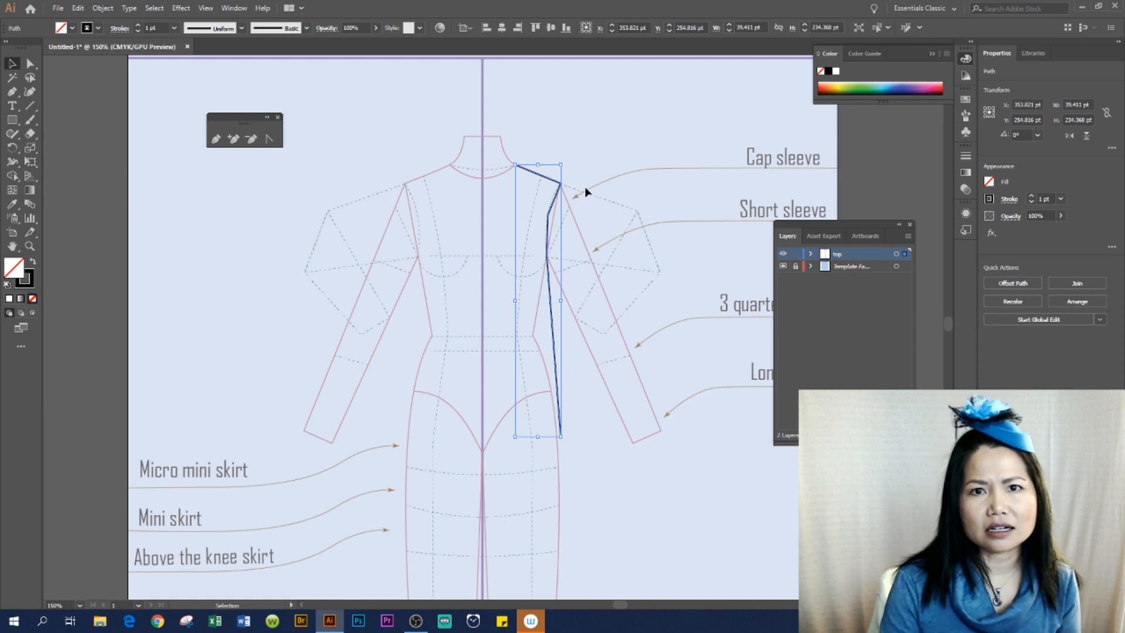
# Move the pen palette nearer the figure, then smooth the armhole corner and bend the side seam slightly inward with the Anchor Point tool.
pyautogui.moveTo(248, 114); pyautogui.dragTo(273, 172)
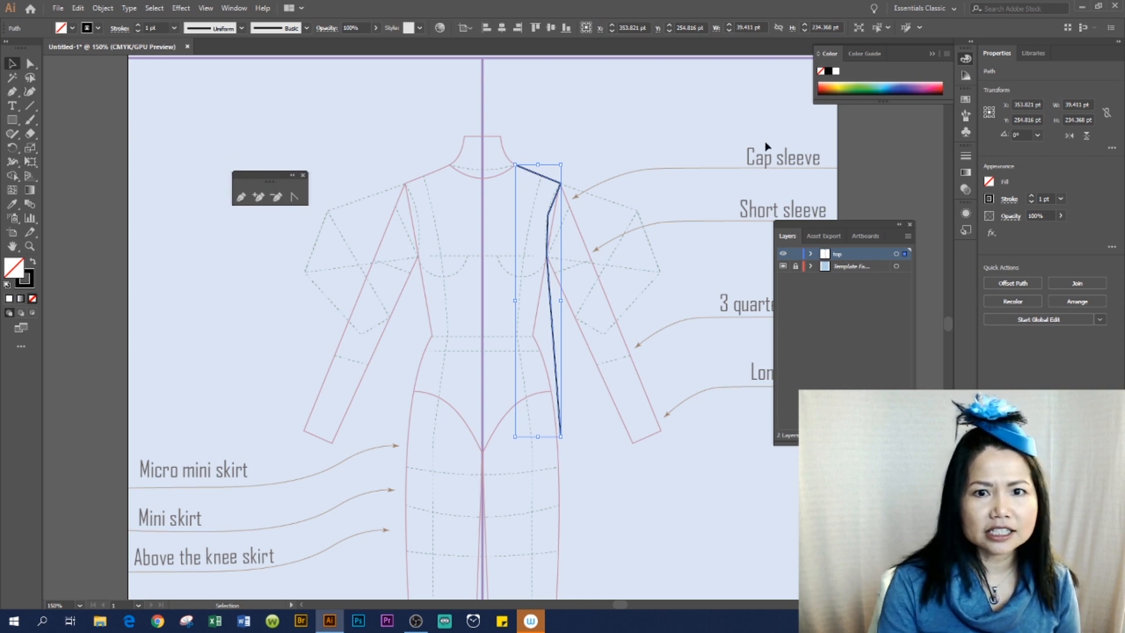
pyautogui.click(621, 156)
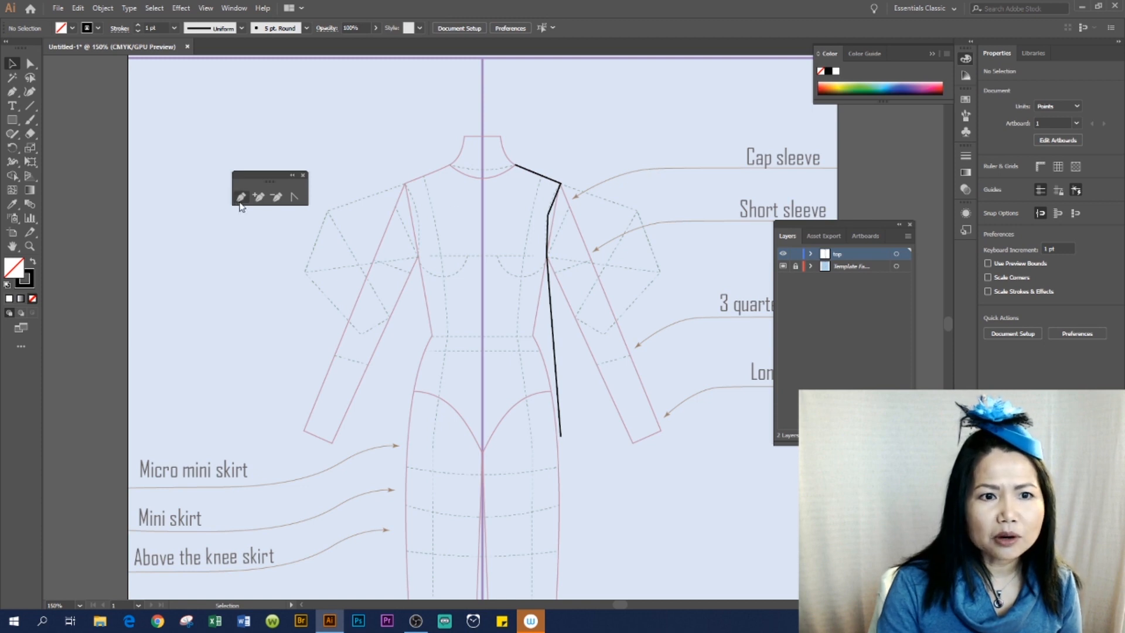
pyautogui.click(295, 198)
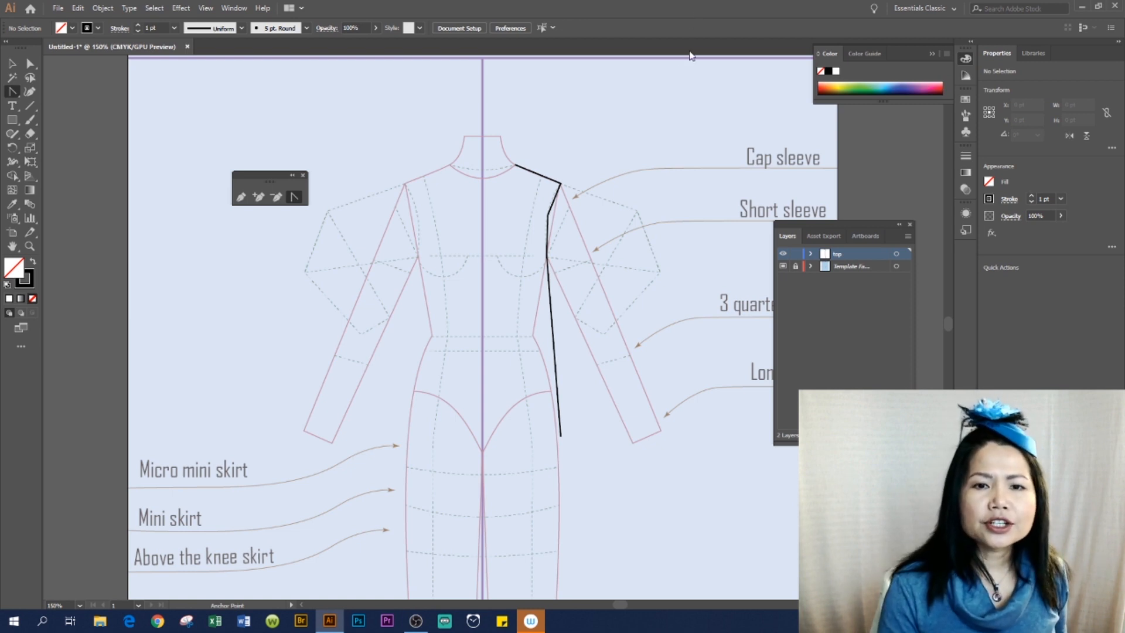
pyautogui.press('v')
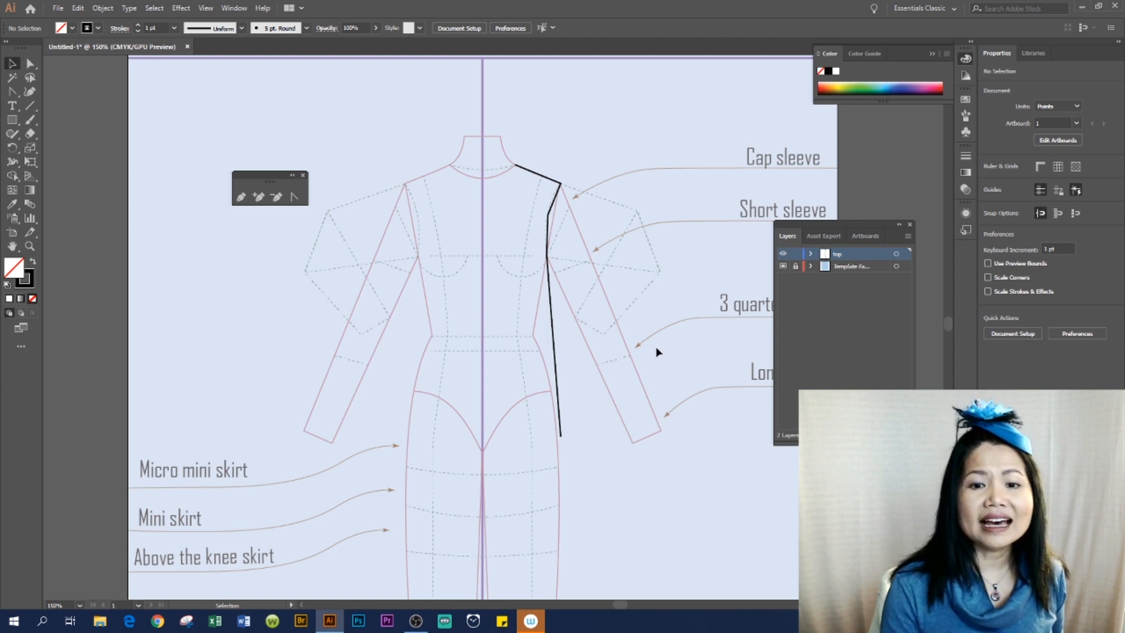
pyautogui.click(295, 198)
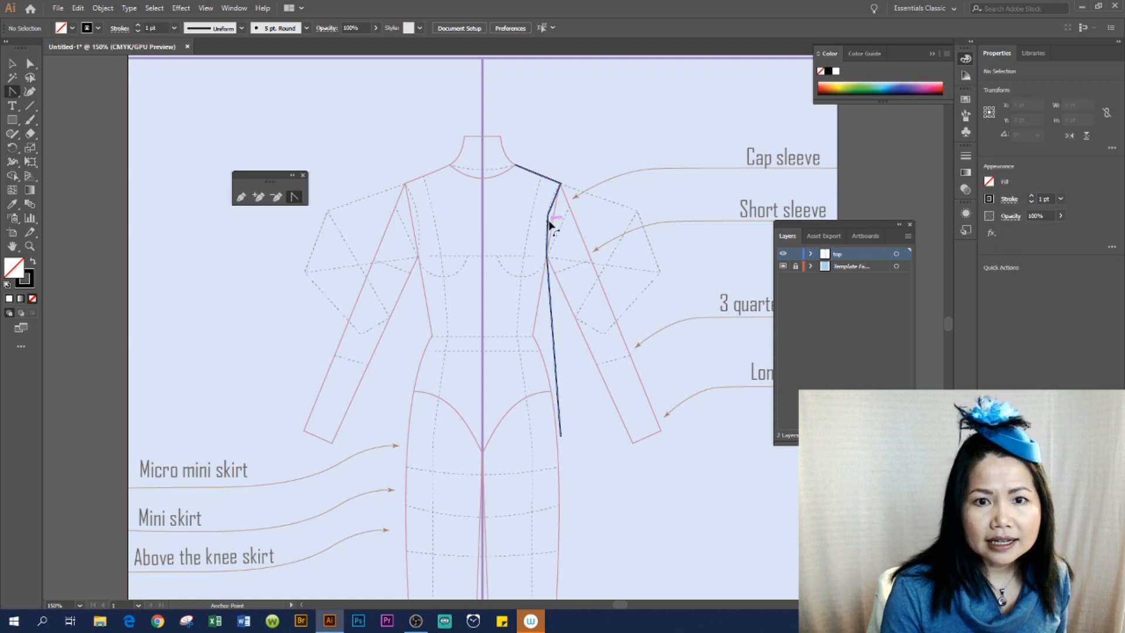
pyautogui.moveTo(550, 216); pyautogui.dragTo(547, 230)
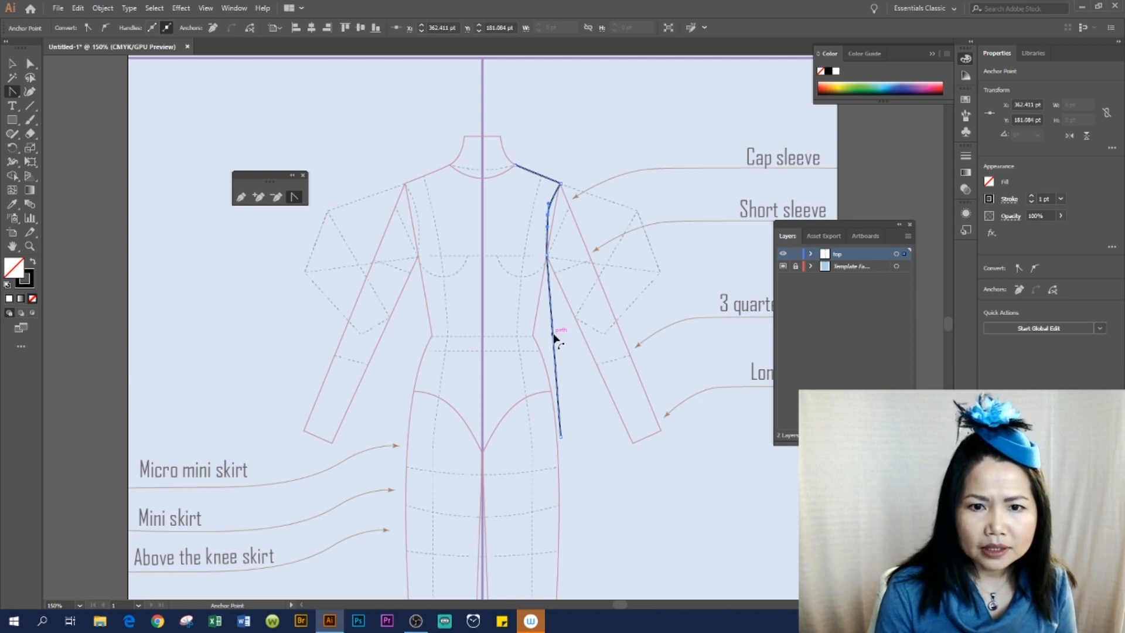
pyautogui.moveTo(553, 335); pyautogui.dragTo(546, 332)
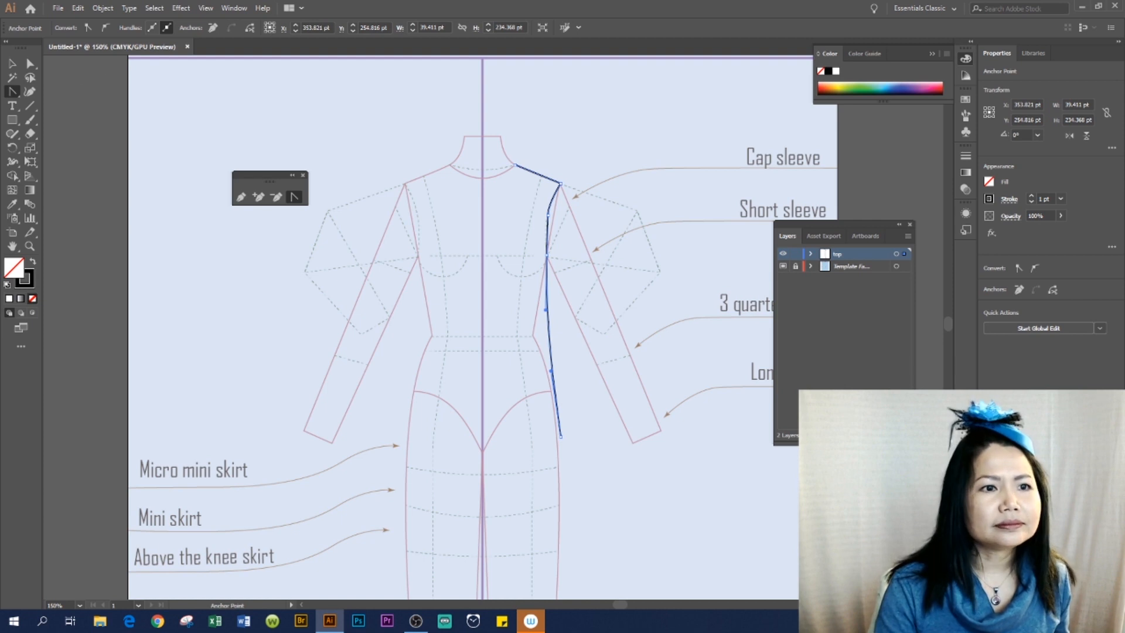
pyautogui.click(12, 63)
pyautogui.click(681, 266)
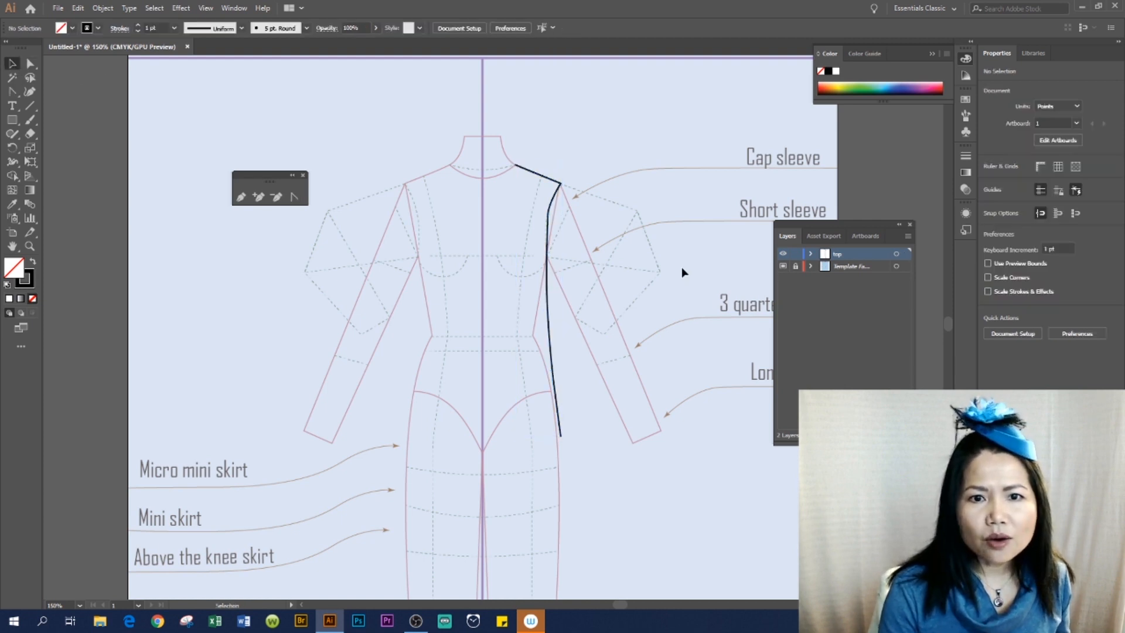
# Select the whole curved path and reflect a copy of it across the figure's centre line, using the Vertical axis with Preview on.
pyautogui.moveTo(434, 107); pyautogui.dragTo(593, 480)
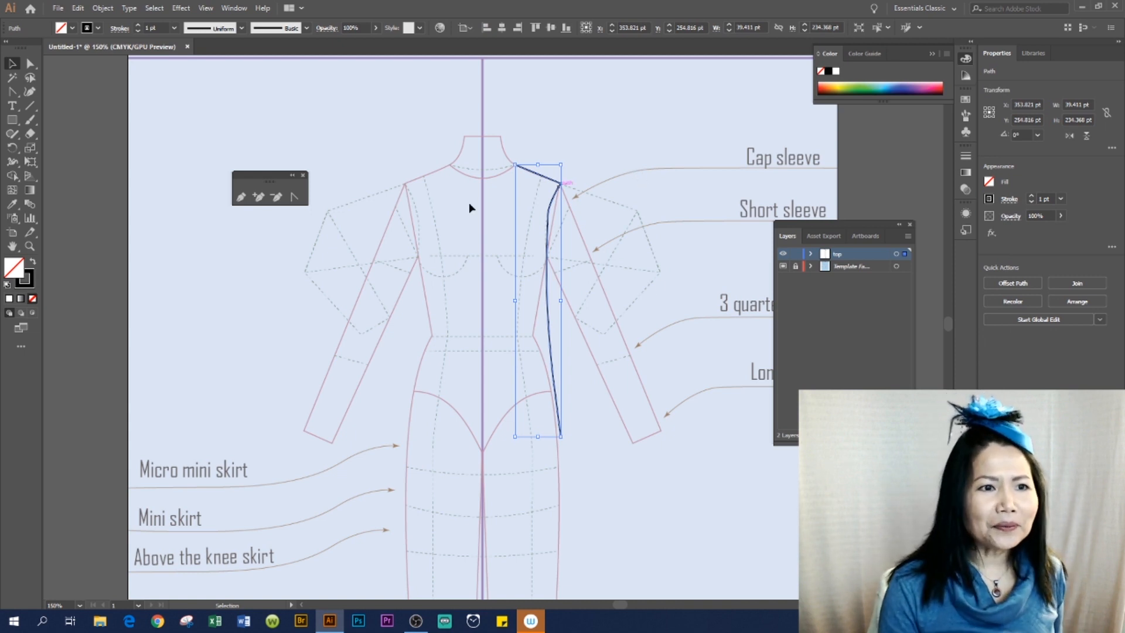
pyautogui.click(15, 151)
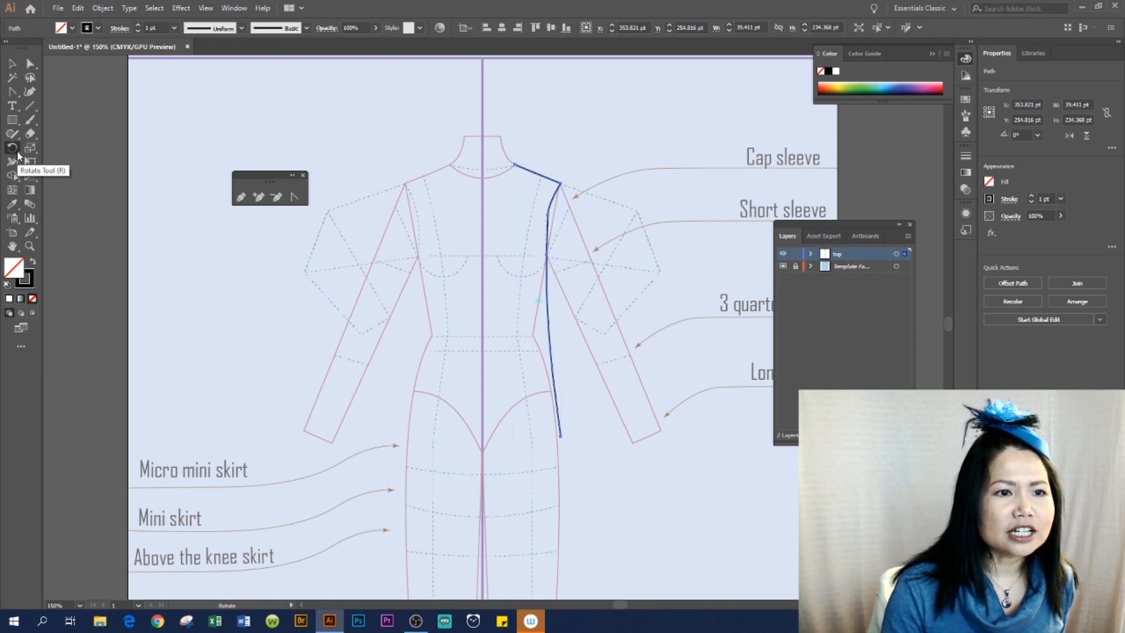
pyautogui.click(16, 154)
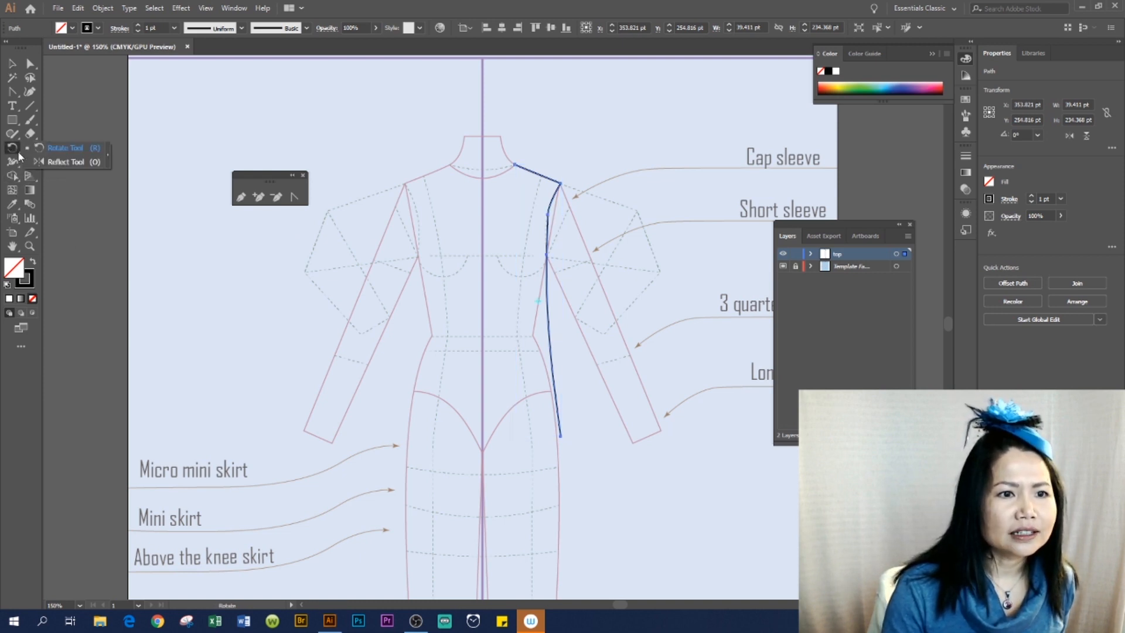
pyautogui.click(65, 162)
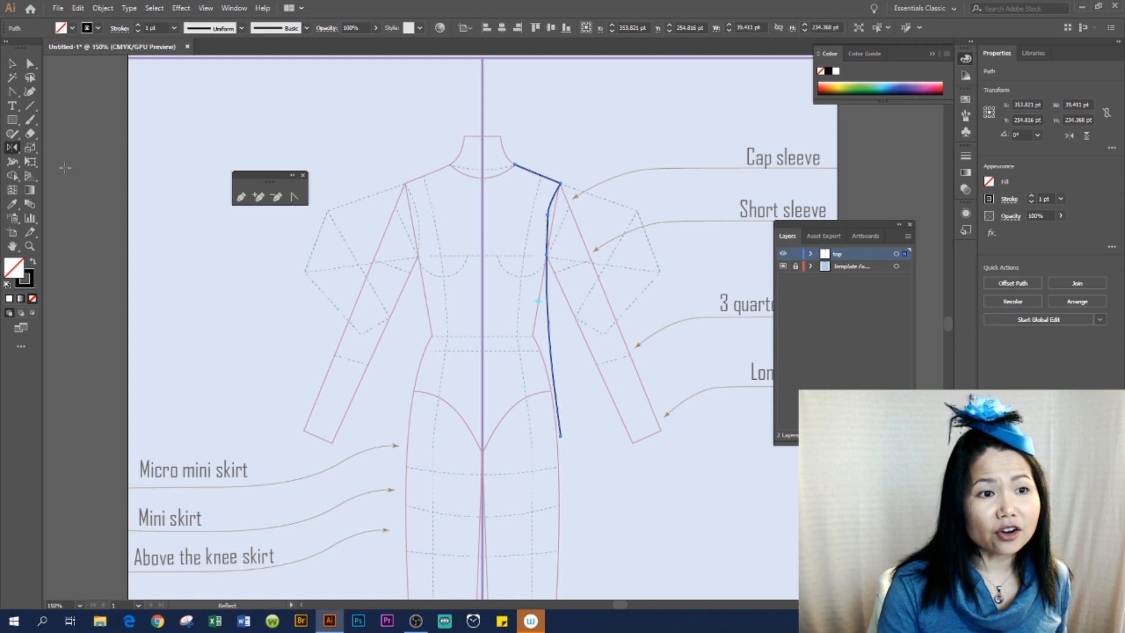
pyautogui.click(13, 149)
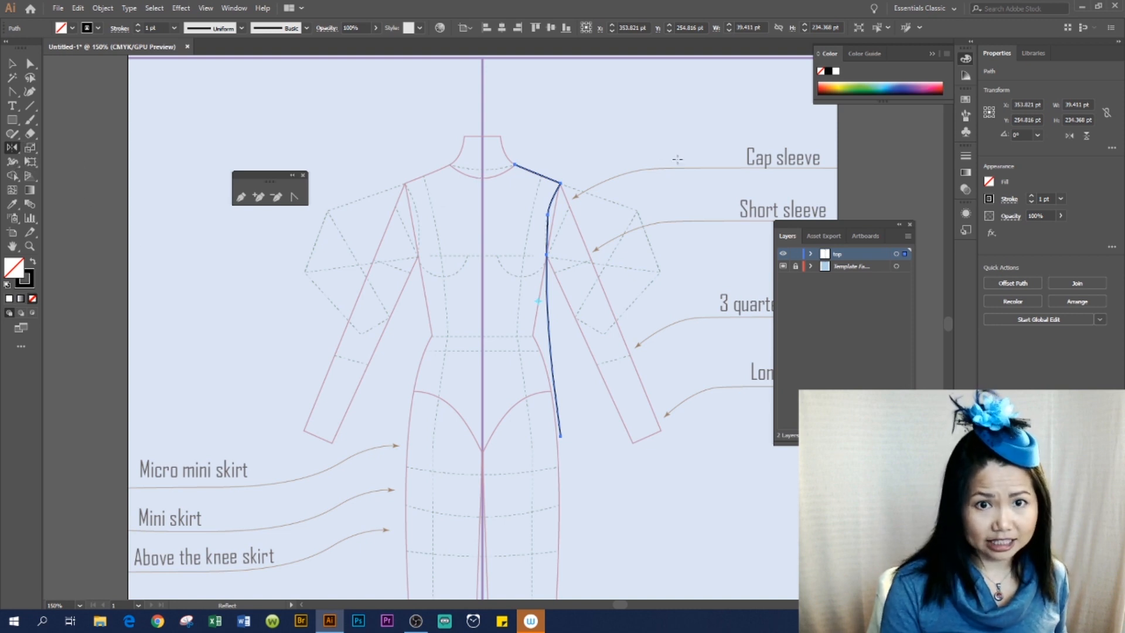
pyautogui.keyDown('alt'); pyautogui.click(482, 127); pyautogui.keyUp('alt')
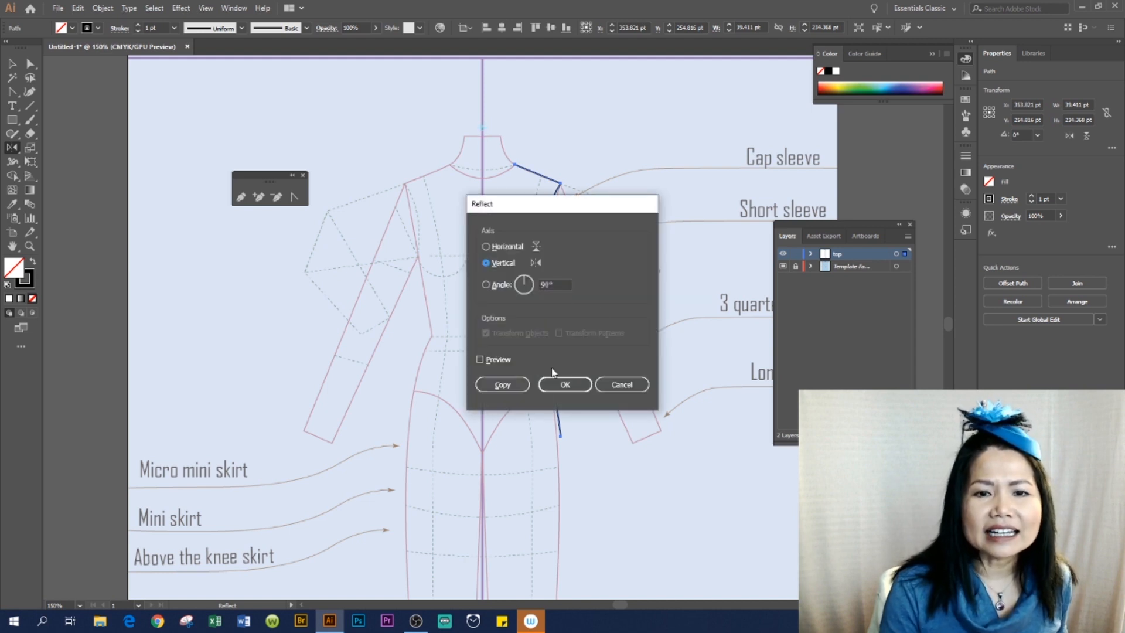
pyautogui.moveTo(577, 209); pyautogui.dragTo(621, 204)
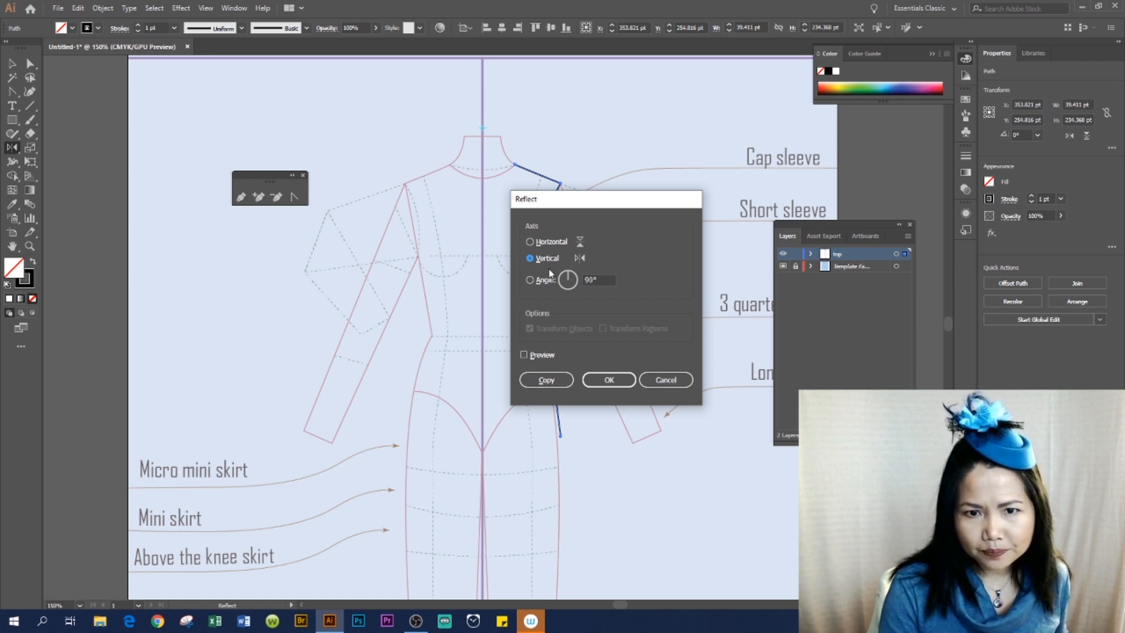
pyautogui.click(523, 355)
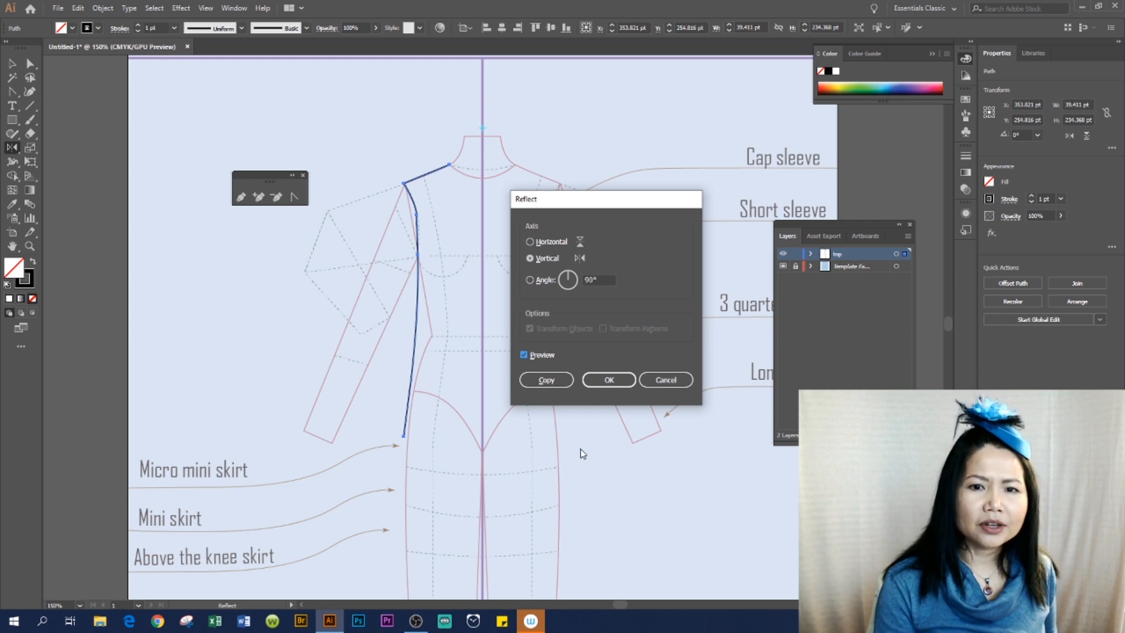
pyautogui.moveTo(588, 190); pyautogui.dragTo(614, 164)
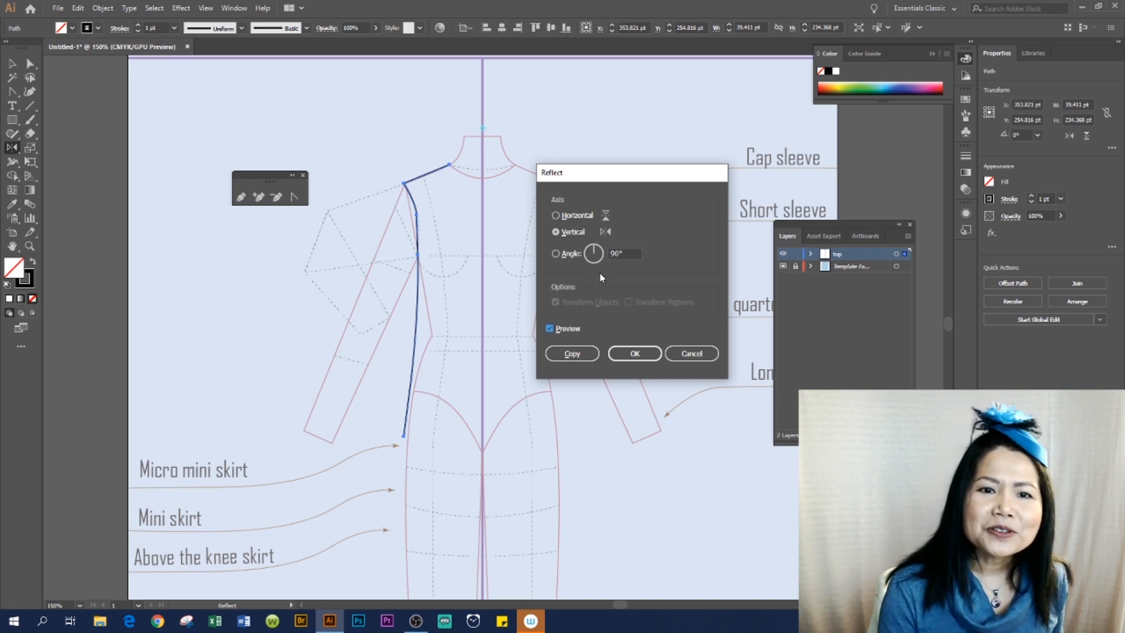
pyautogui.click(570, 355)
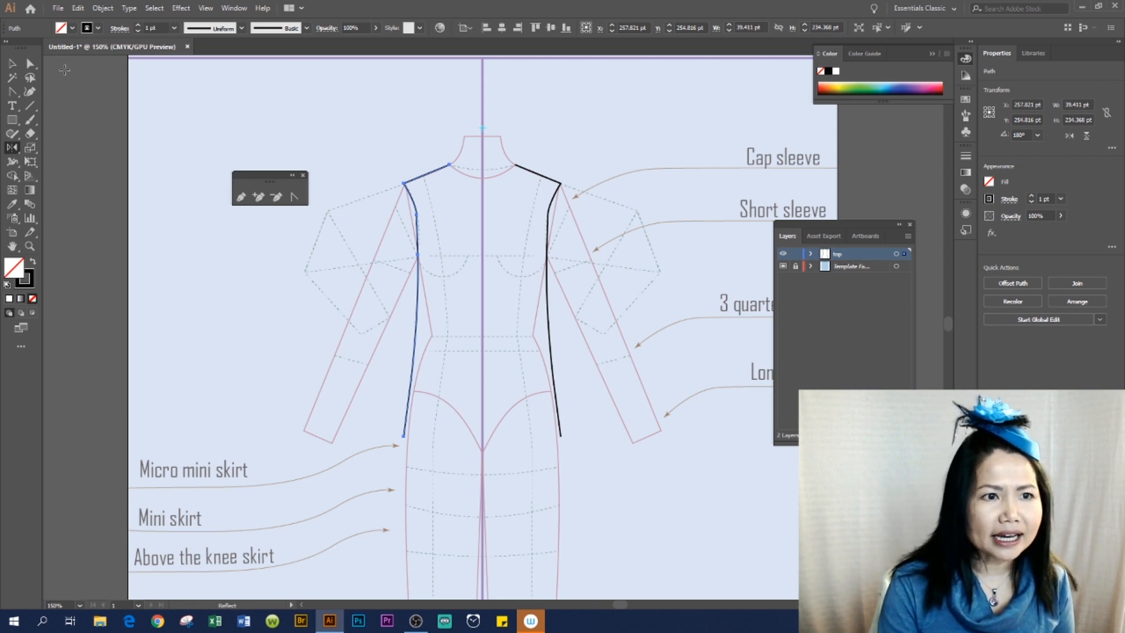
# Select both half outlines and join their open ends at the neck and at the hem into one closed bodice shape.
pyautogui.click(11, 64)
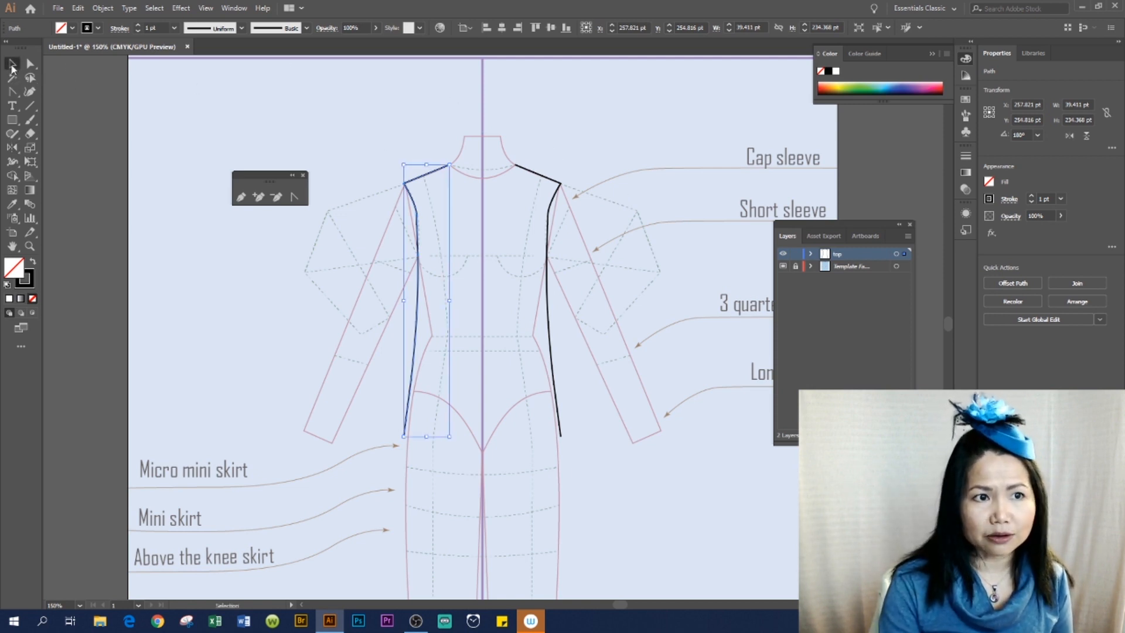
pyautogui.click(600, 135)
pyautogui.moveTo(390, 147); pyautogui.dragTo(640, 461)
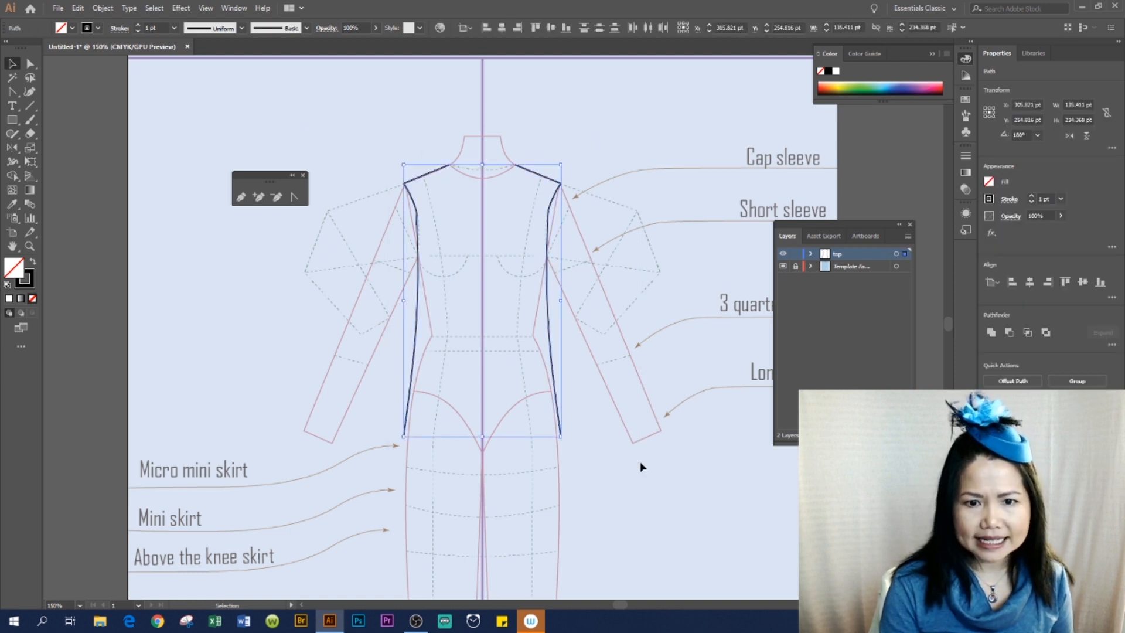
pyautogui.rightClick(547, 276)
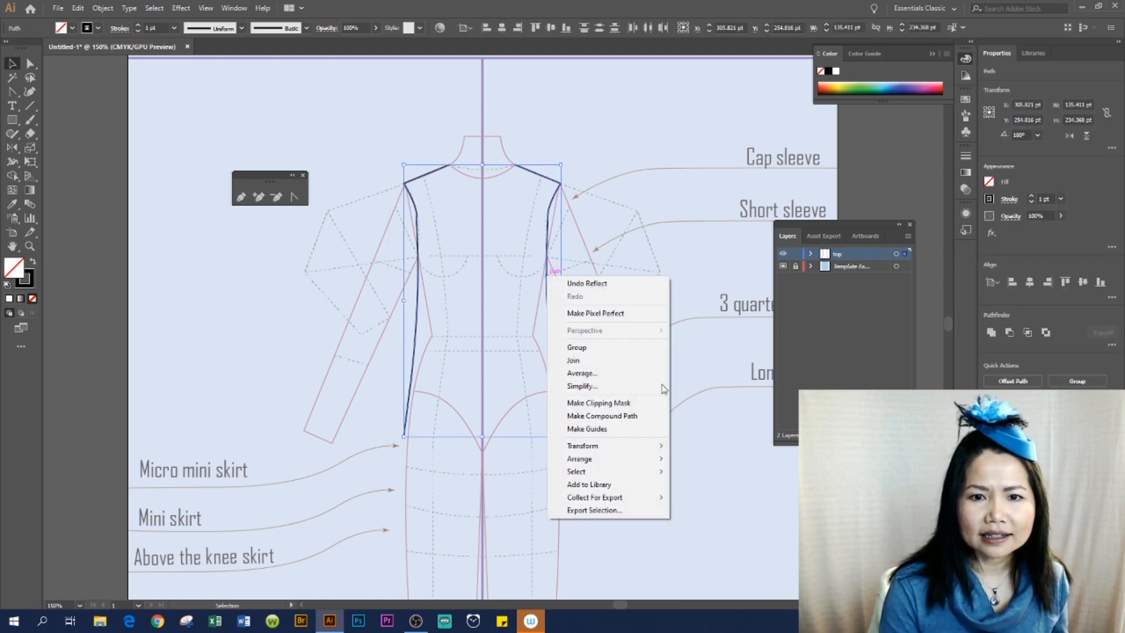
pyautogui.click(577, 360)
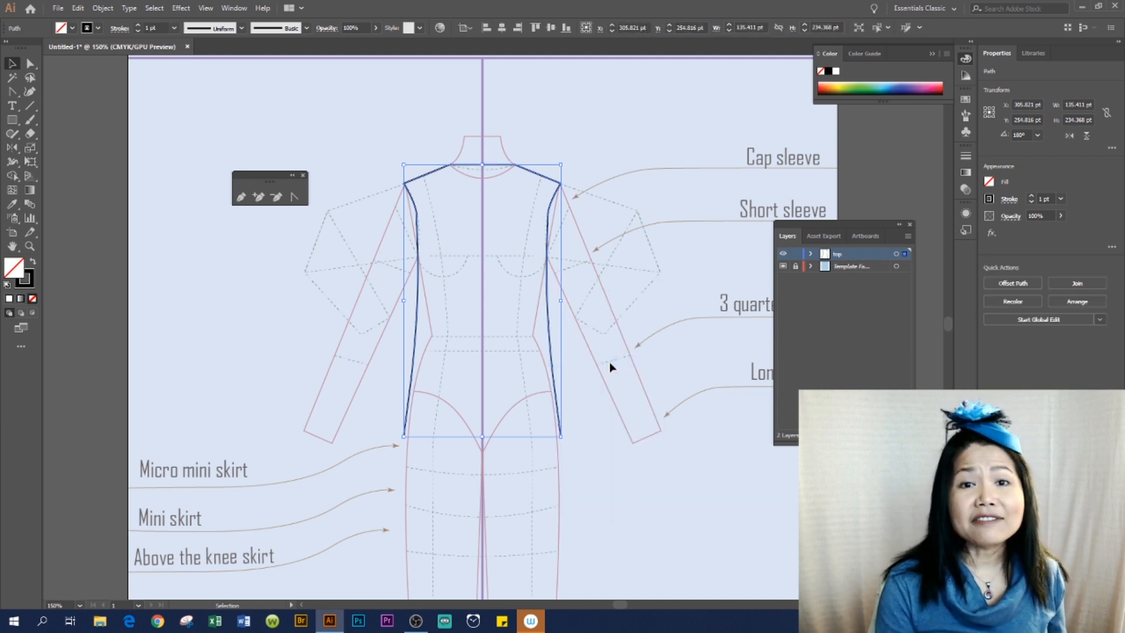
pyautogui.rightClick(547, 322)
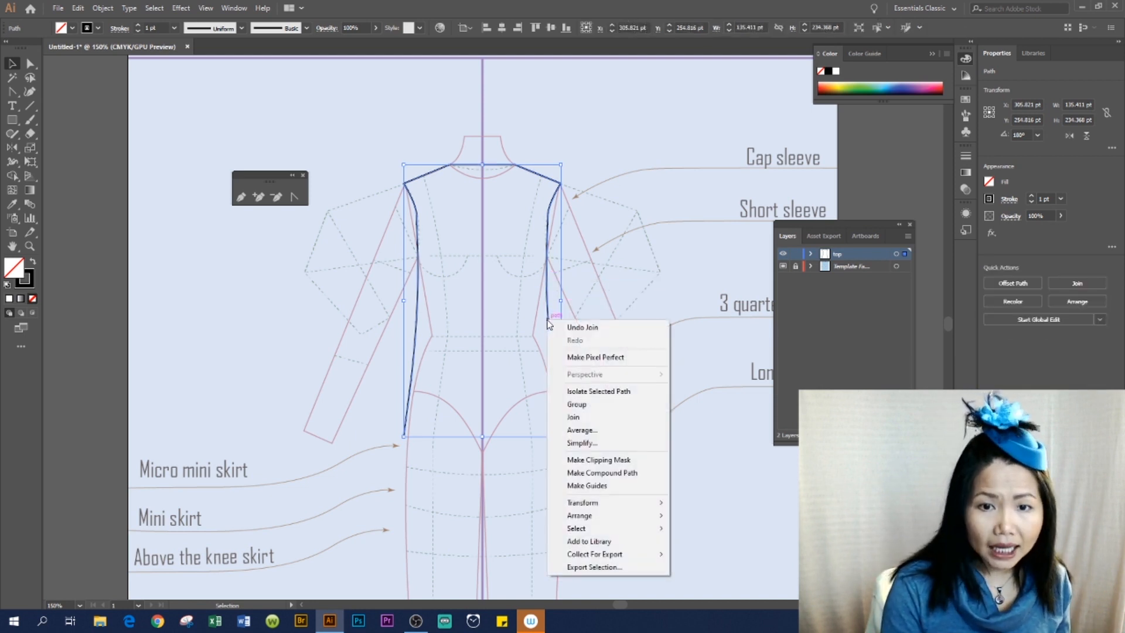
pyautogui.click(638, 423)
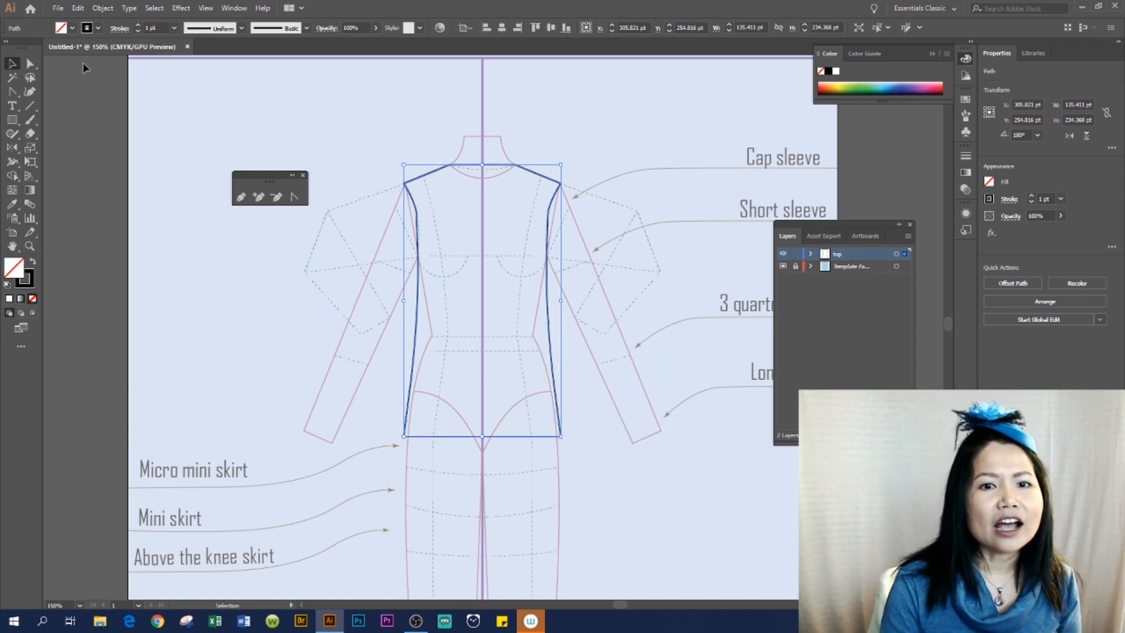
pyautogui.click(641, 277)
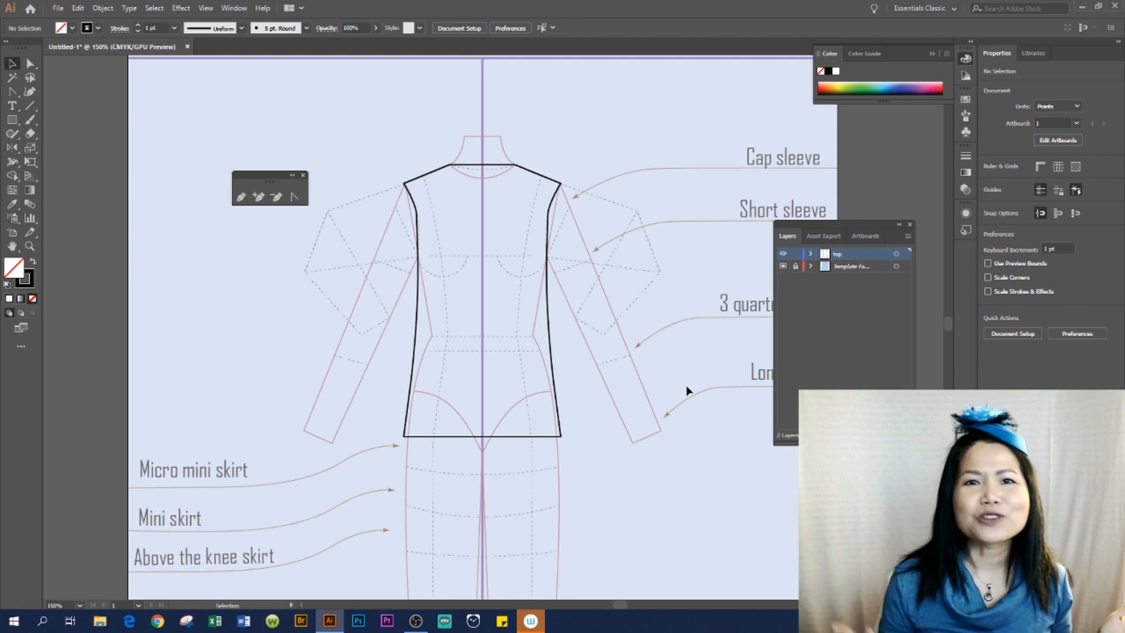
# Curve the bodice's straight neckline and hem segments downward at the centre line with the Anchor Point tool.
pyautogui.click(295, 199)
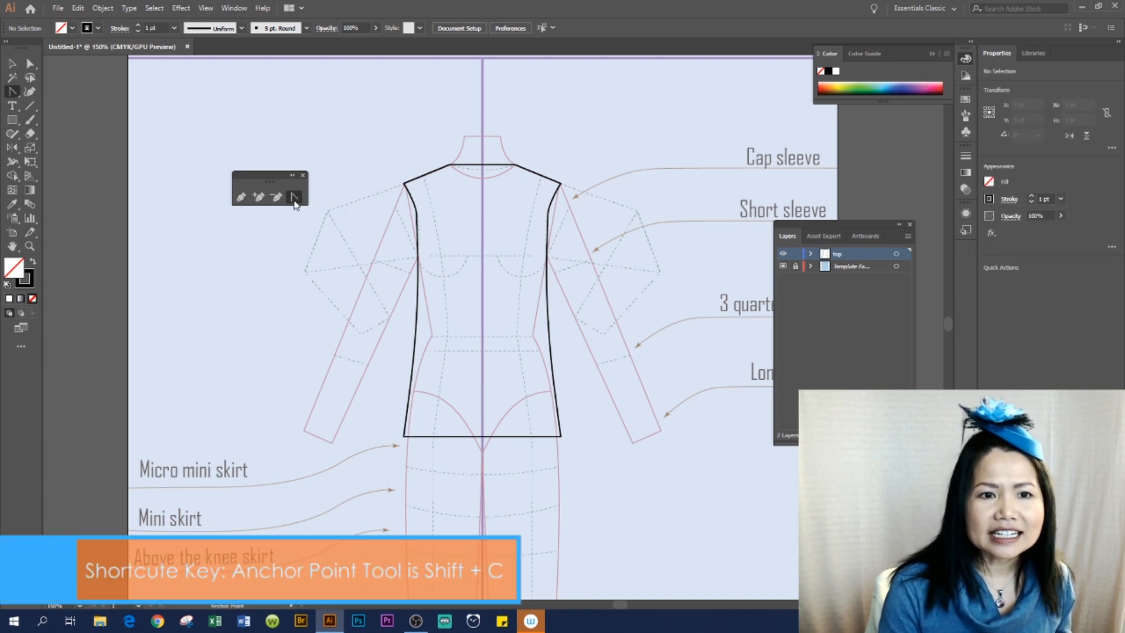
pyautogui.moveTo(277, 176); pyautogui.dragTo(270, 204)
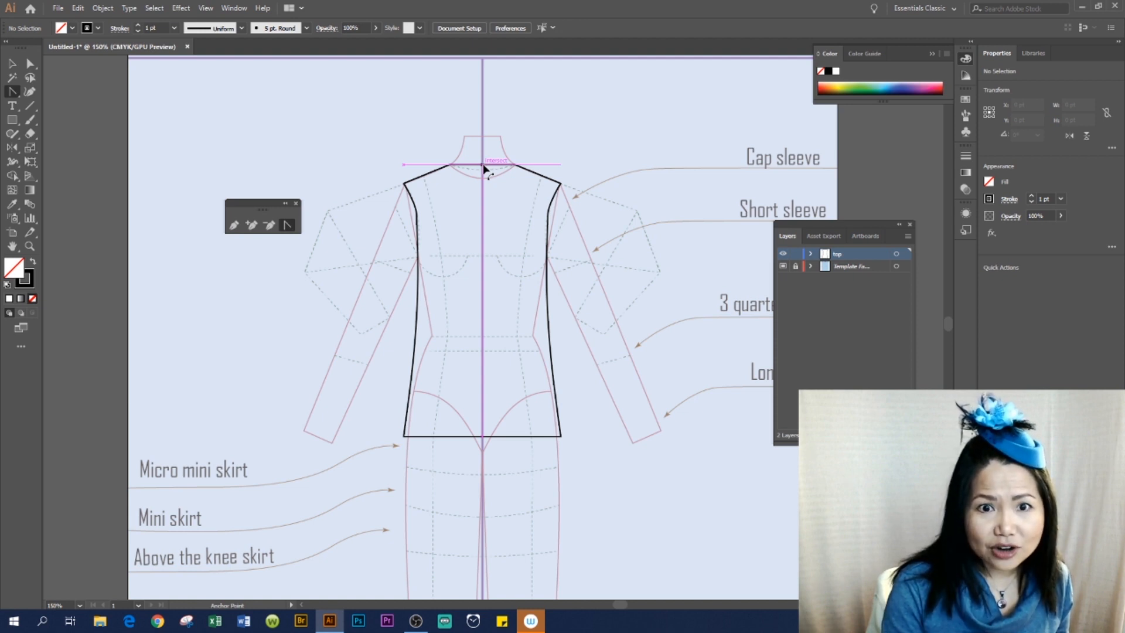
pyautogui.moveTo(484, 170); pyautogui.dragTo(484, 189)
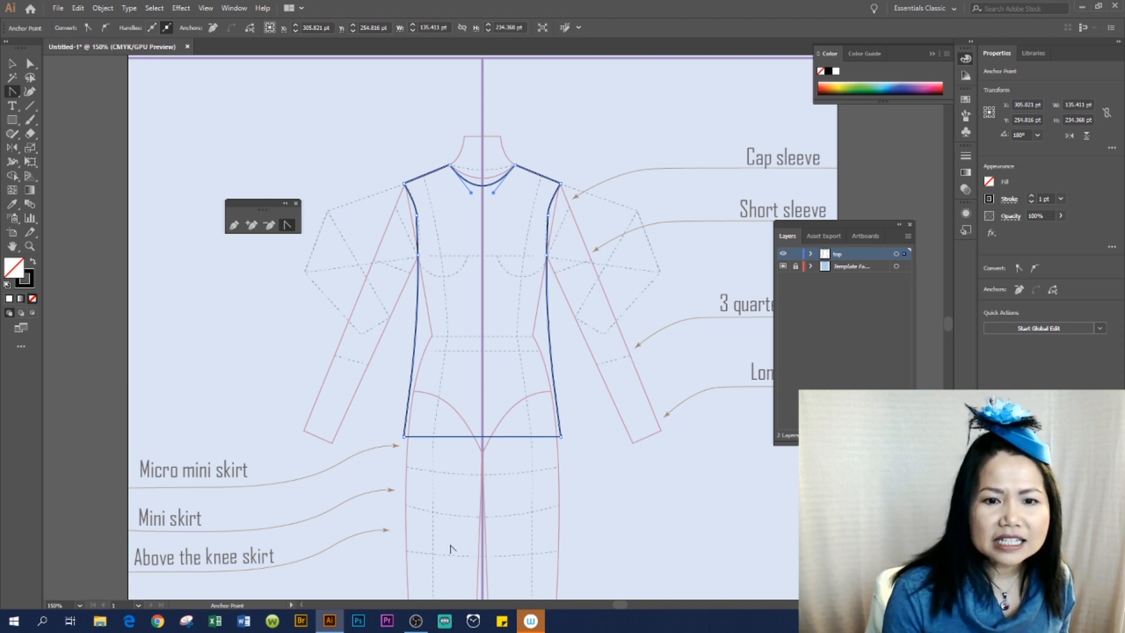
pyautogui.click(483, 437)
pyautogui.moveTo(483, 437); pyautogui.dragTo(484, 447)
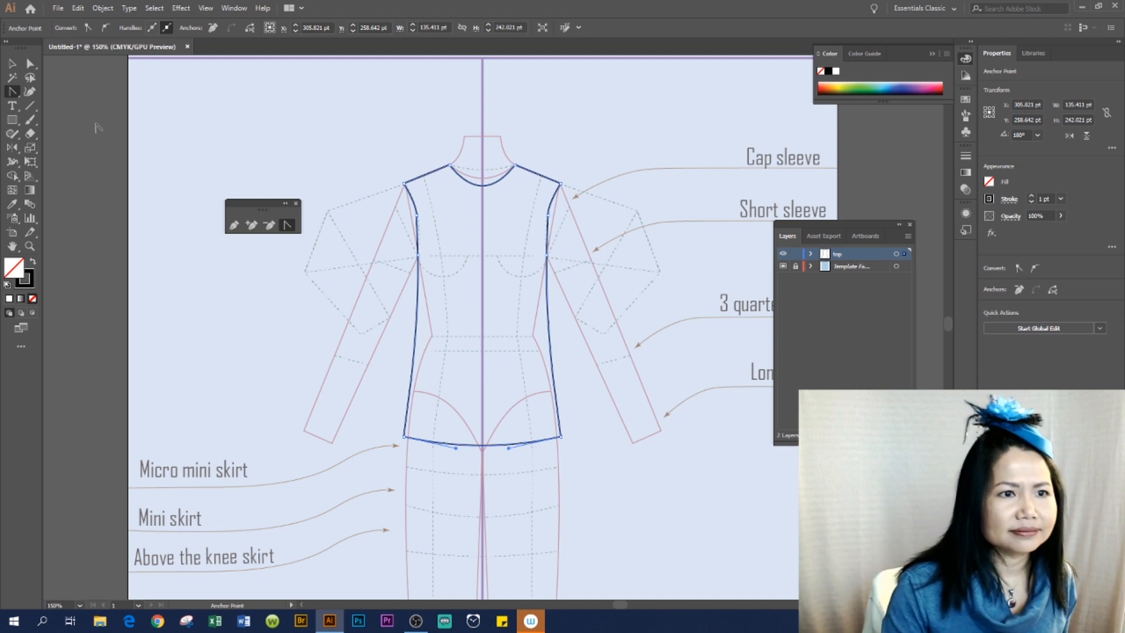
# Deselect the bodice, then copy its right armhole segments with Direct Selection and paste them in front.
pyautogui.click(13, 63)
pyautogui.click(644, 437)
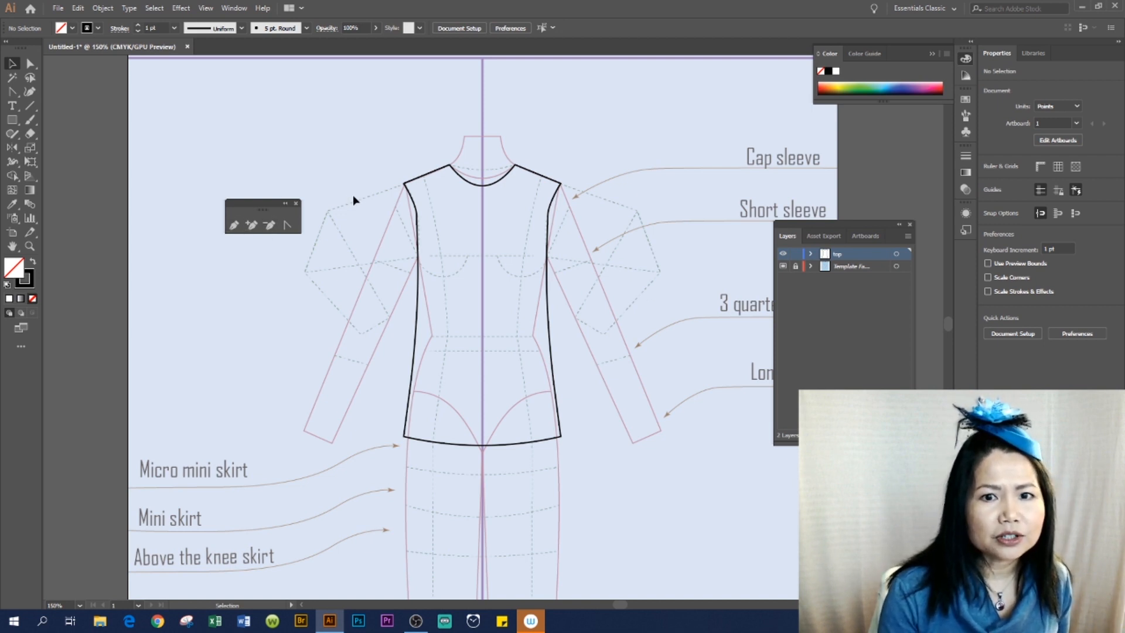
pyautogui.click(31, 64)
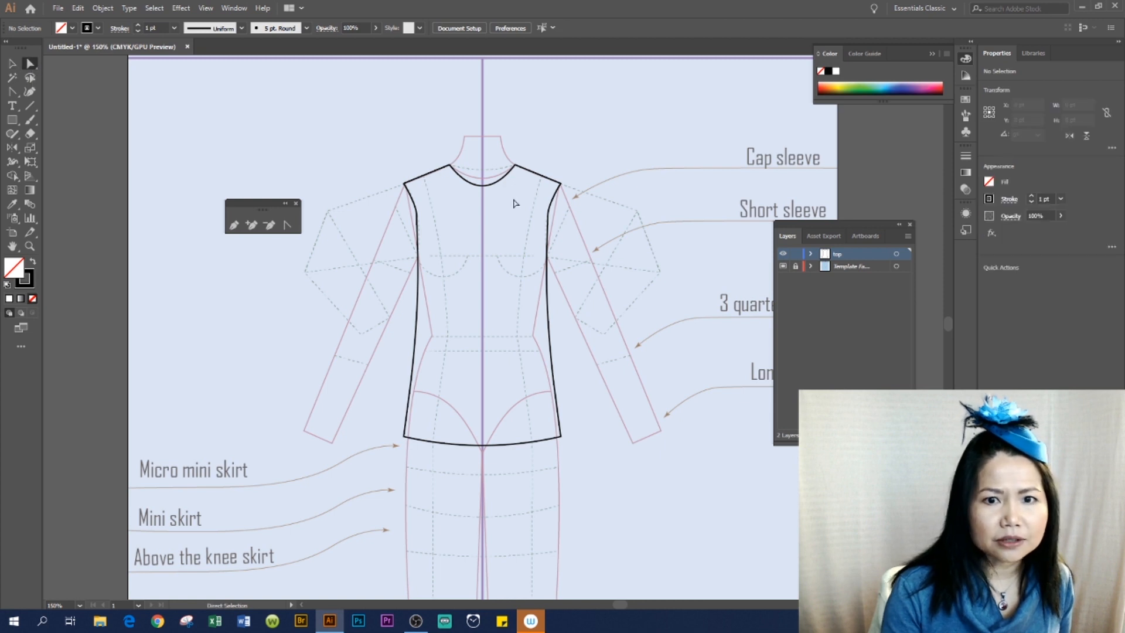
pyautogui.click(549, 215)
pyautogui.moveTo(549, 216); pyautogui.dragTo(550, 219)
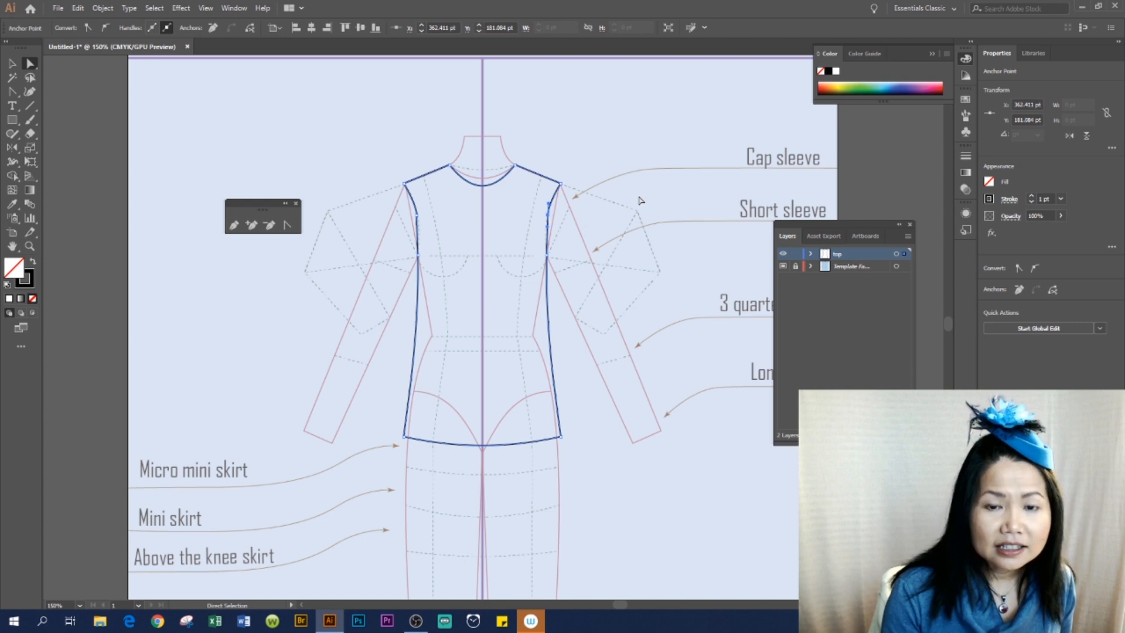
pyautogui.press('v')
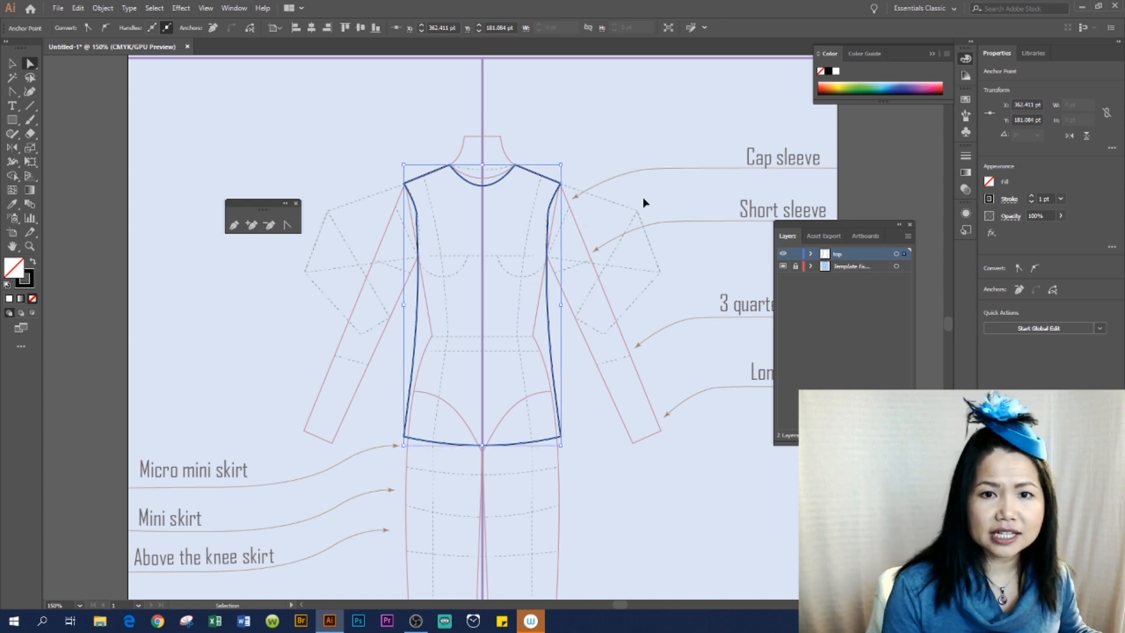
pyautogui.press('a')
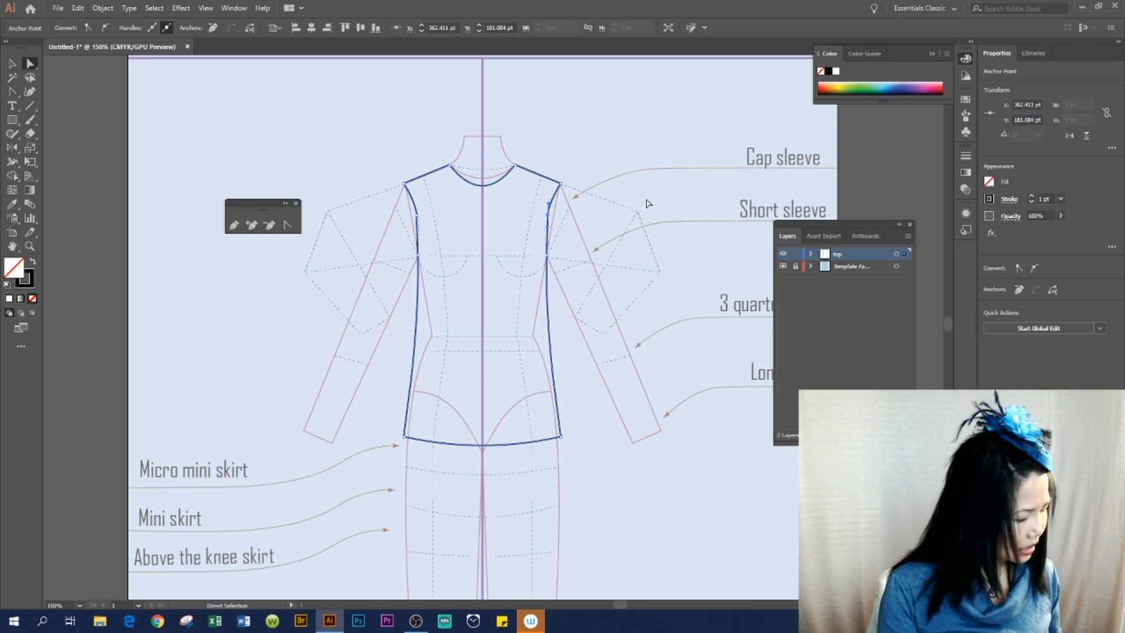
pyautogui.press('v')
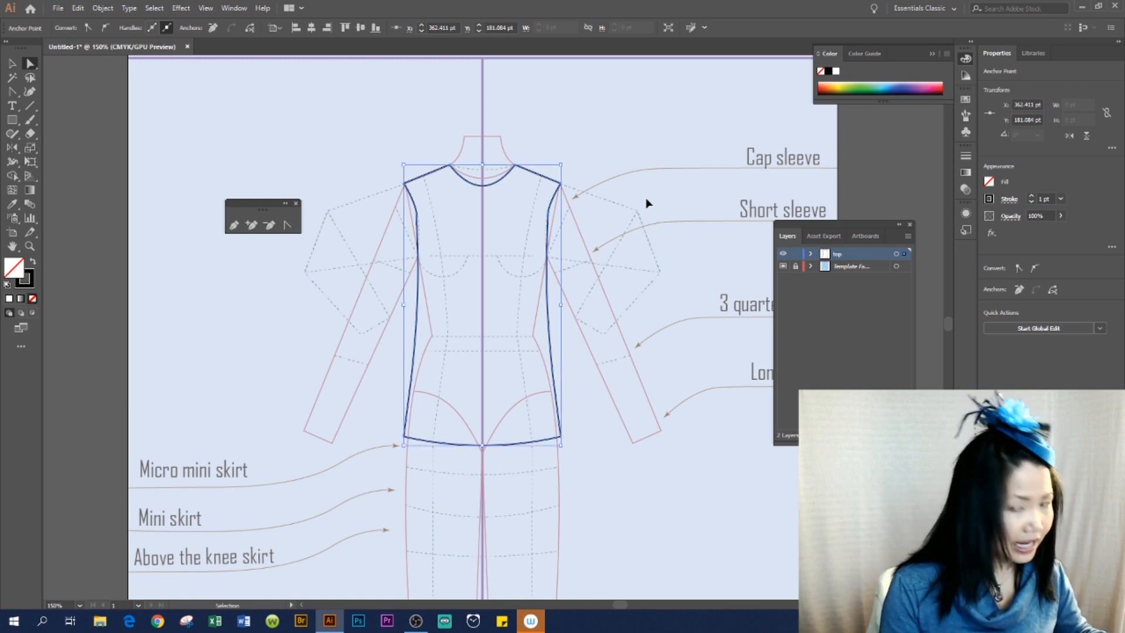
pyautogui.press('a')
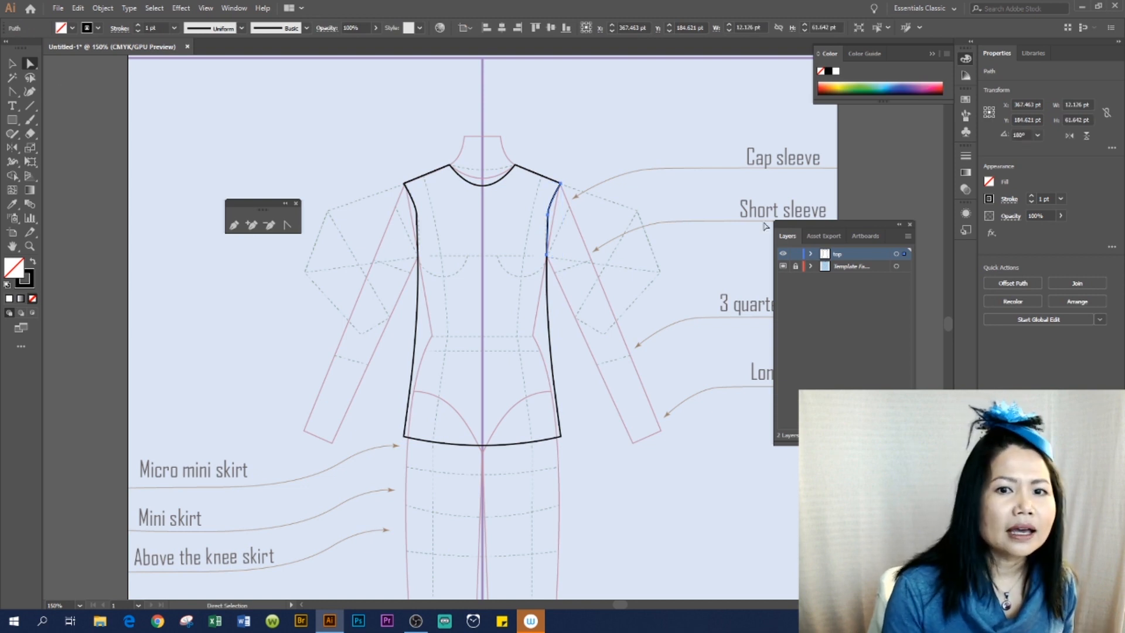
# Join the open ends of the copied armhole path and add two anchor points along its new straight segment.
pyautogui.rightClick(592, 222)
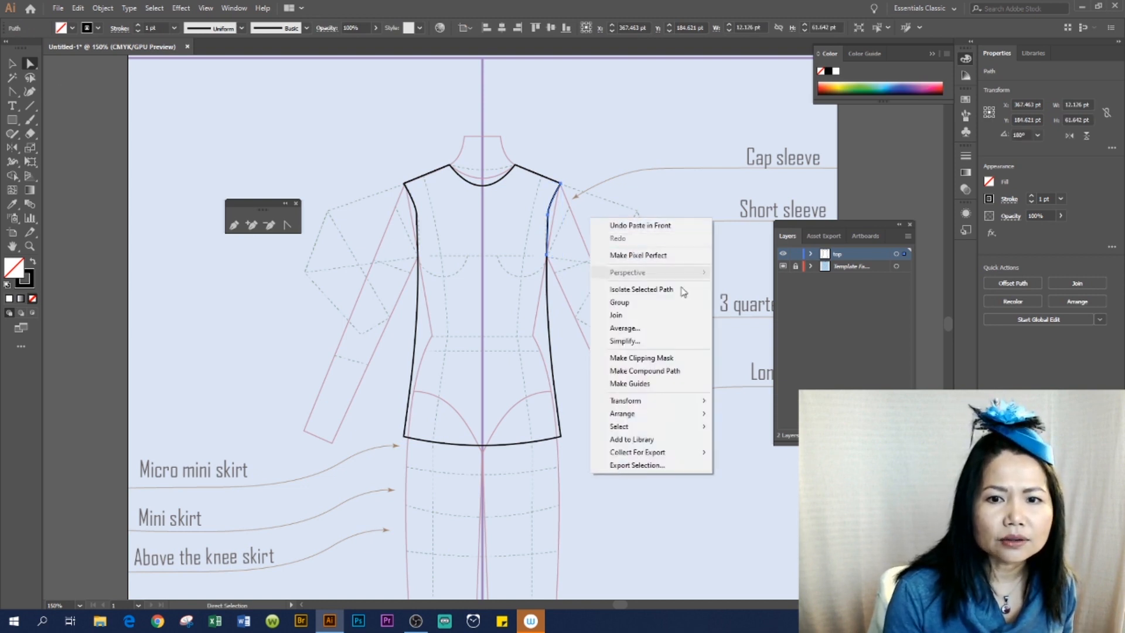
pyautogui.click(671, 319)
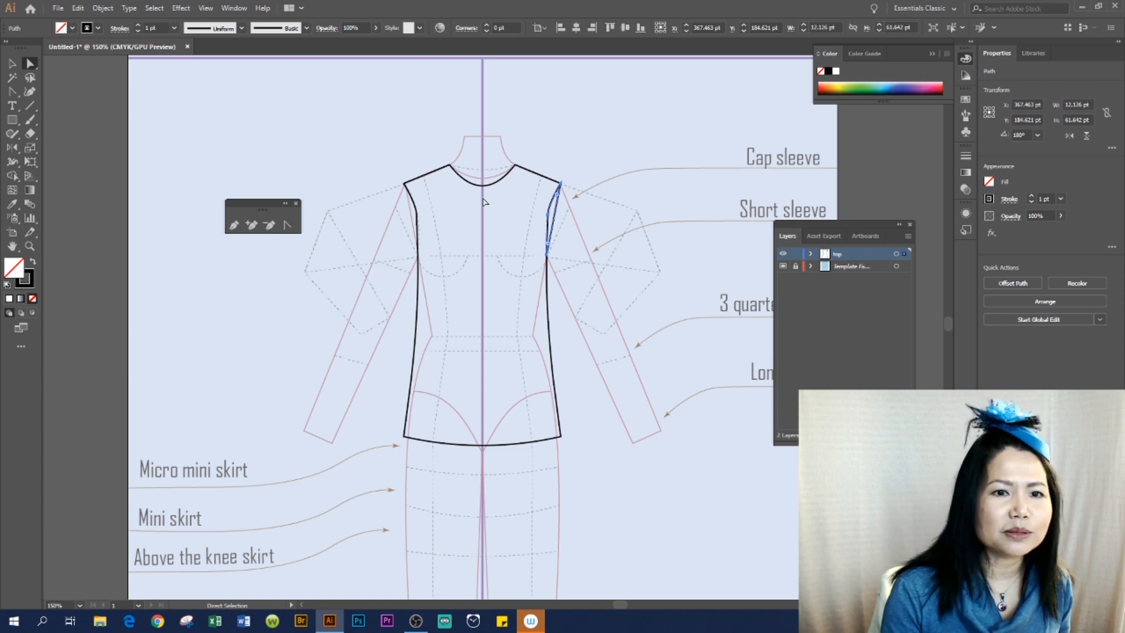
pyautogui.click(253, 228)
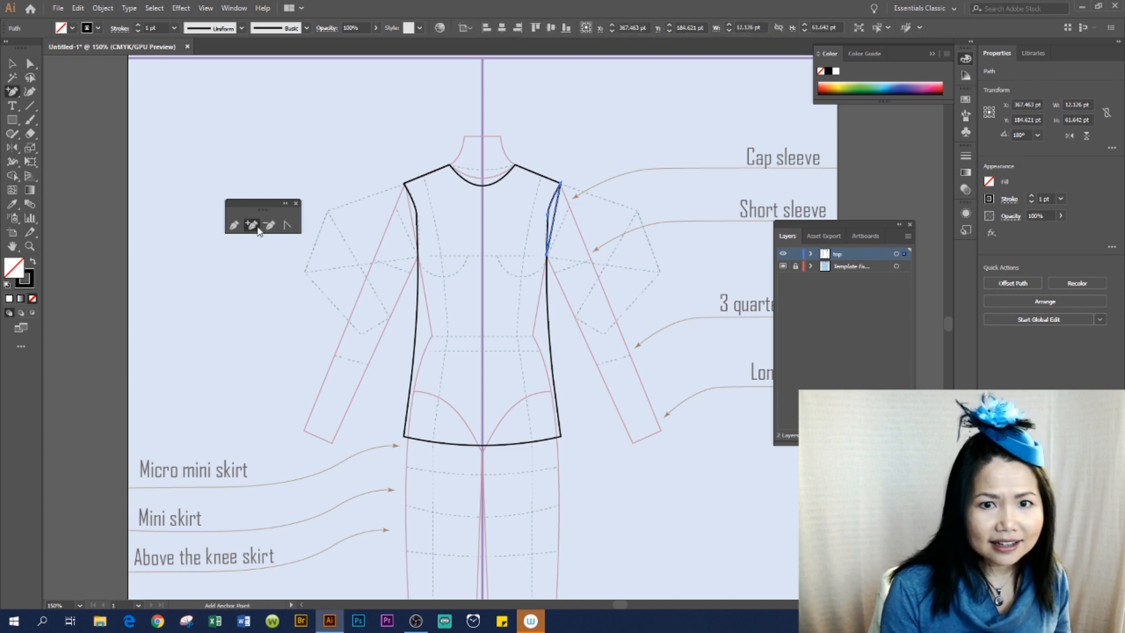
pyautogui.click(558, 204)
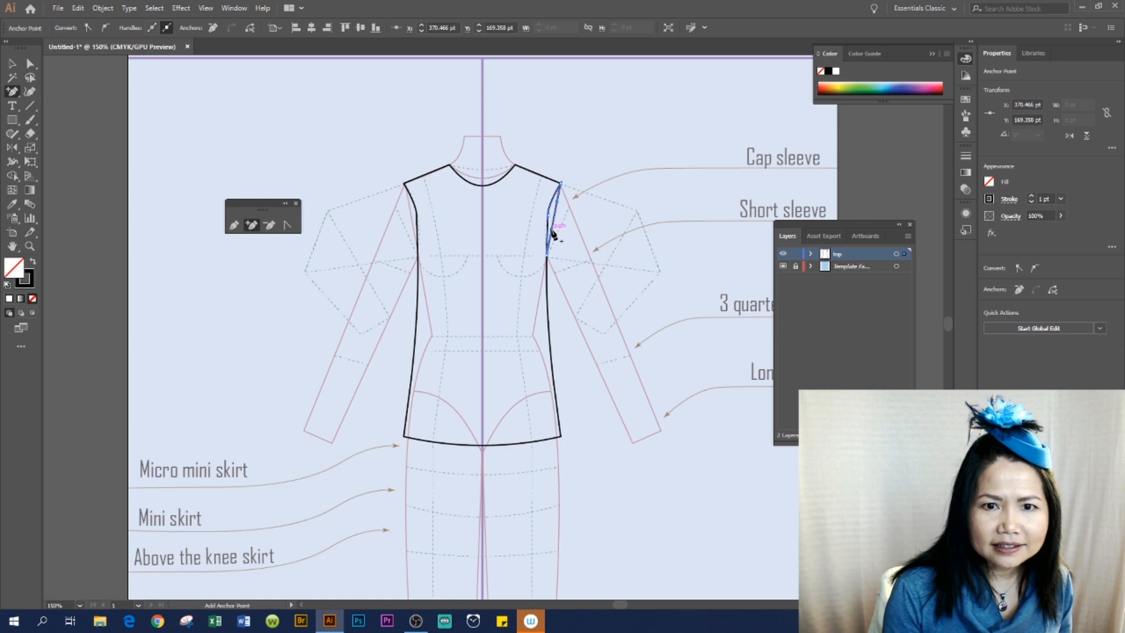
pyautogui.click(553, 235)
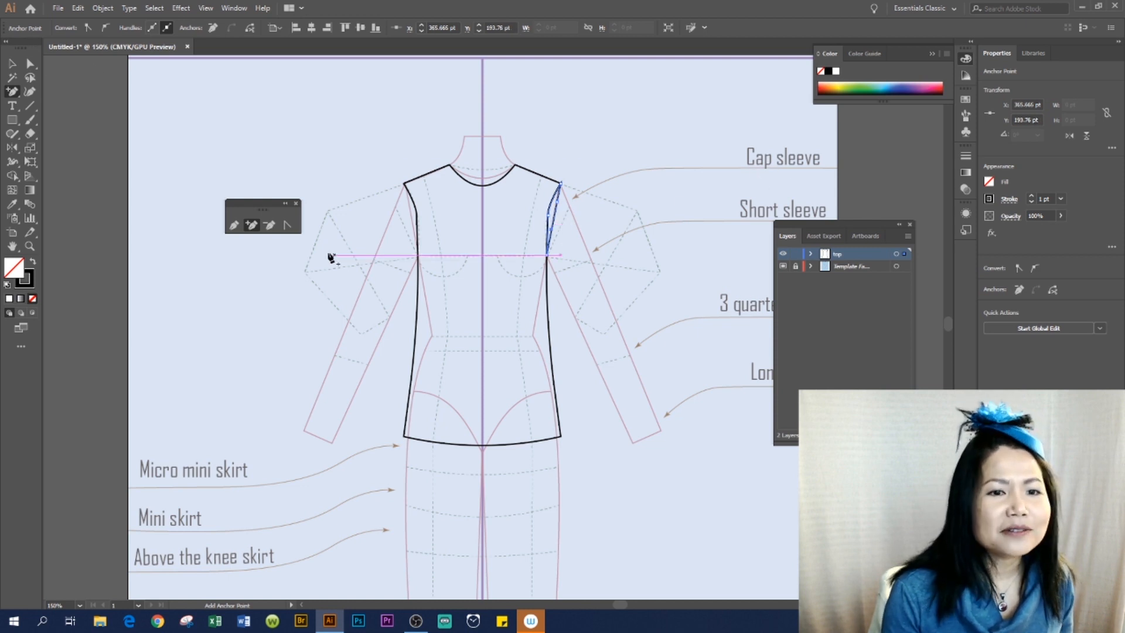
# Move the two added anchor points out to the template's arm lines to shape the right short sleeve with a straight hem.
pyautogui.click(31, 64)
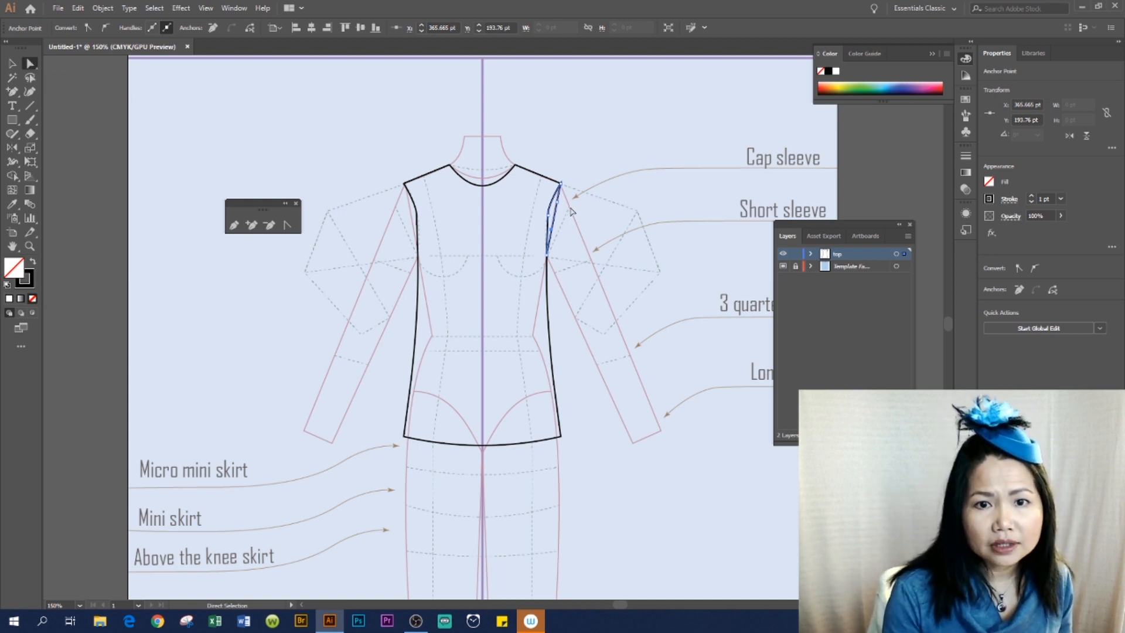
pyautogui.click(615, 214)
pyautogui.click(556, 219)
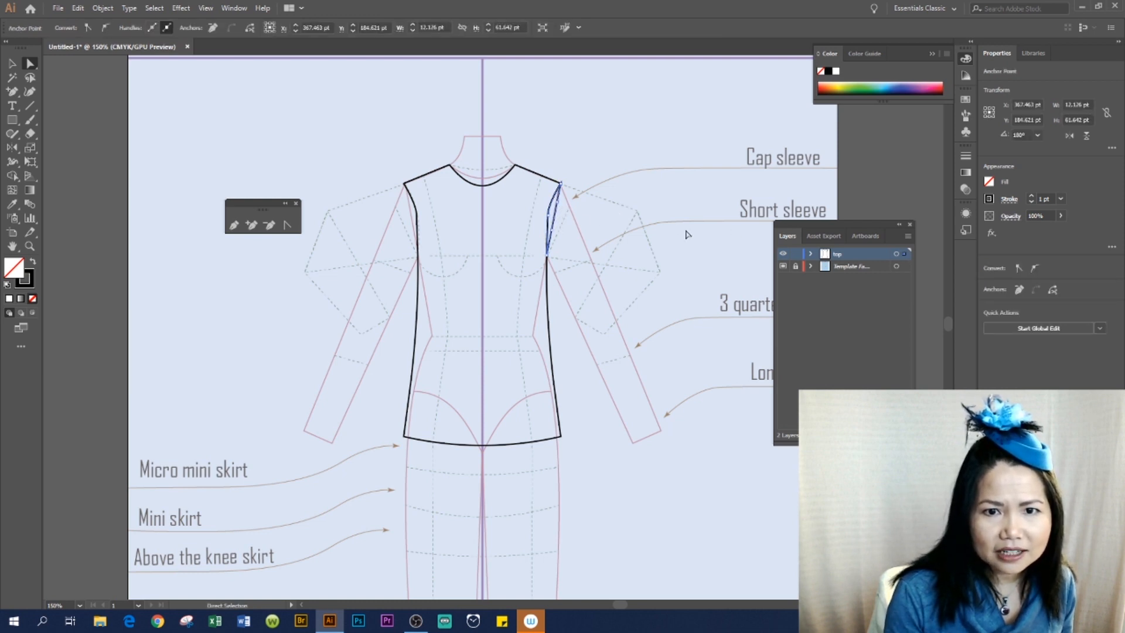
pyautogui.moveTo(560, 225); pyautogui.dragTo(598, 274)
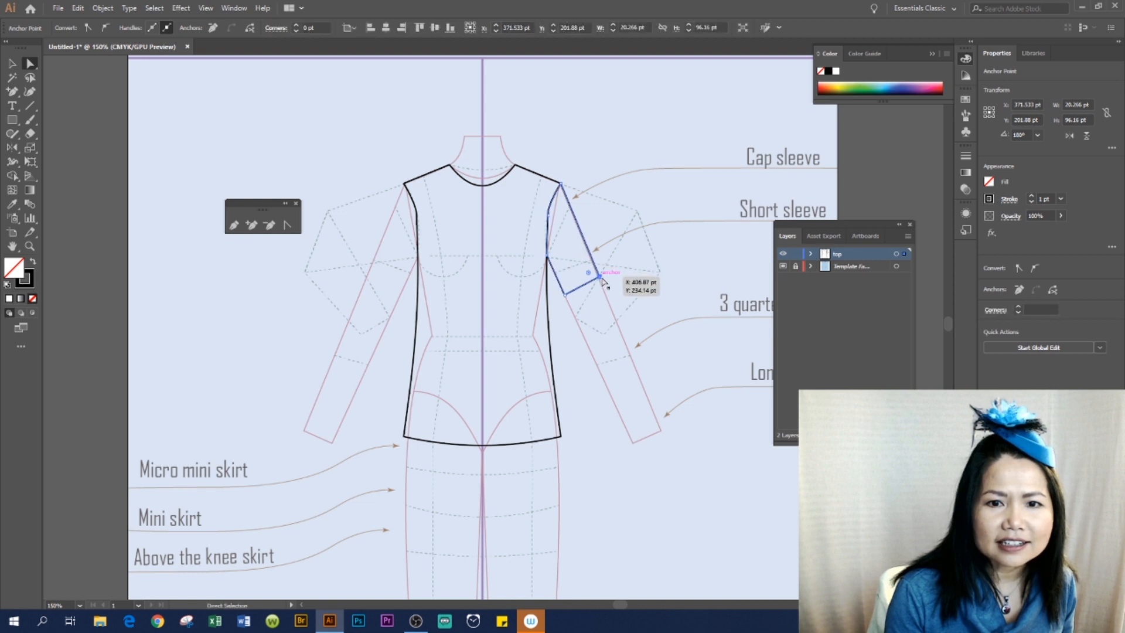
pyautogui.click(678, 251)
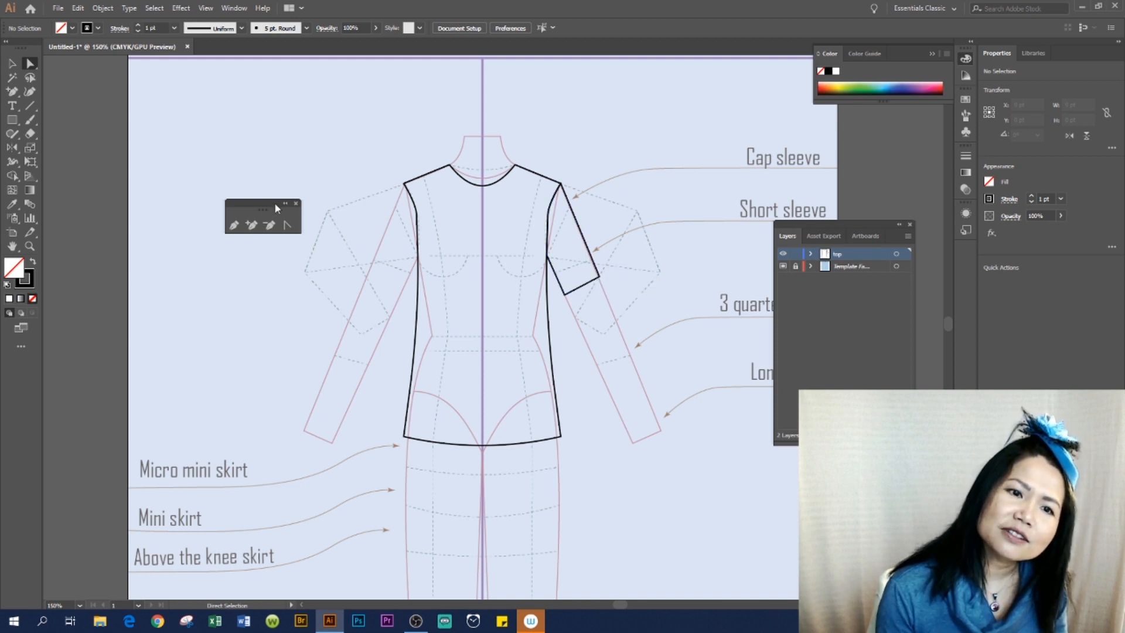
# Curve the right sleeve's straight hem slightly outward with the Anchor Point tool, then deselect the sleeve.
pyautogui.click(287, 225)
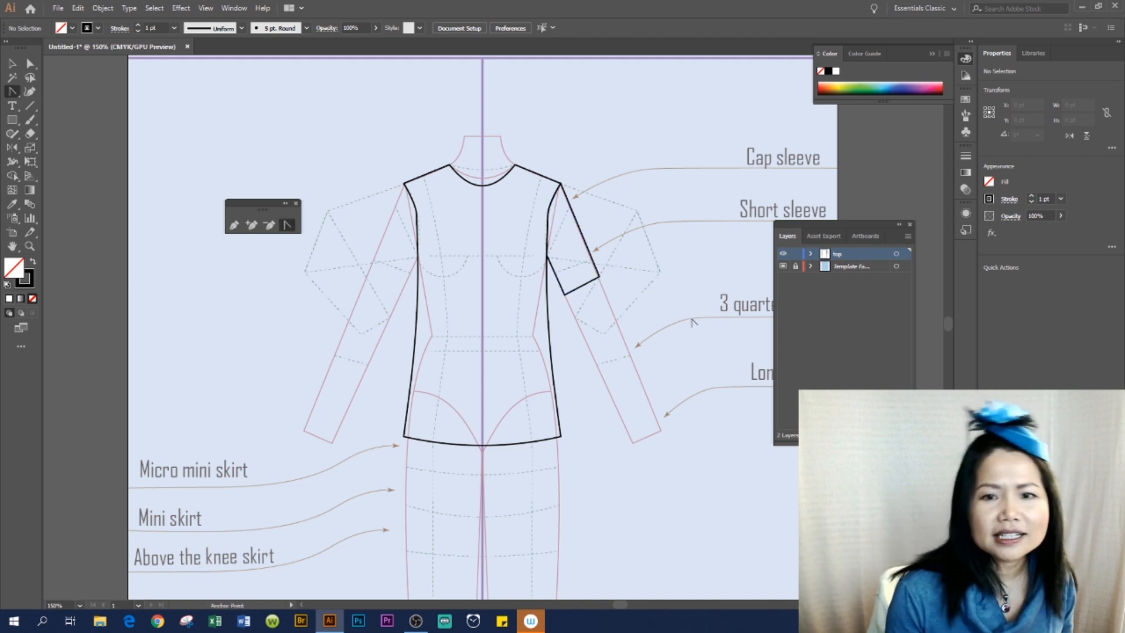
pyautogui.click(590, 284)
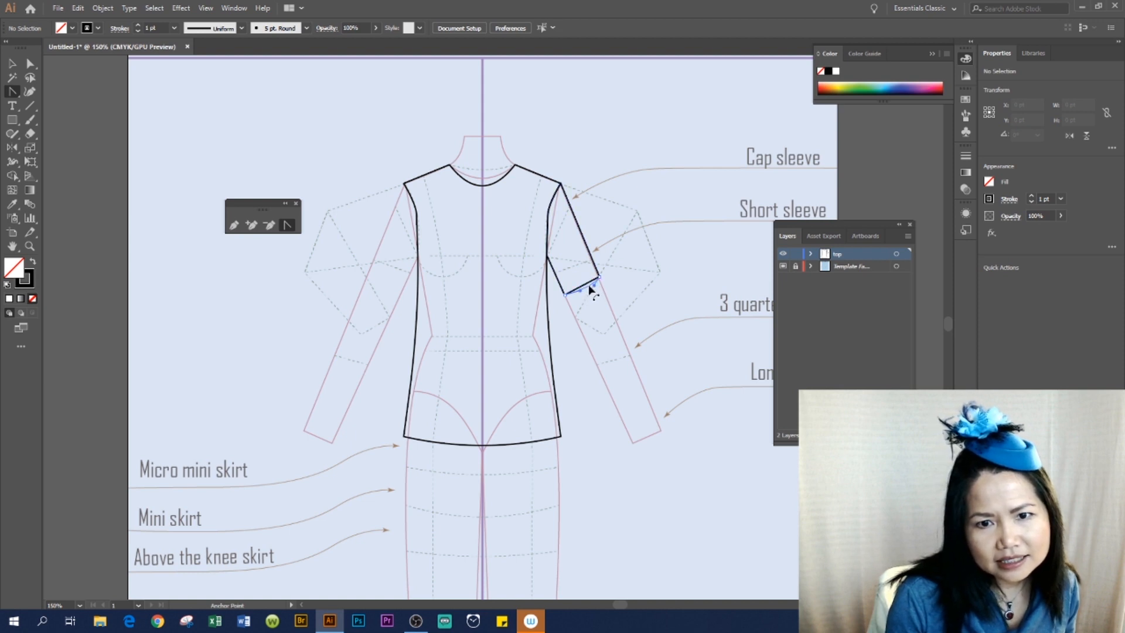
pyautogui.moveTo(588, 284); pyautogui.dragTo(590, 286)
pyautogui.press('v')
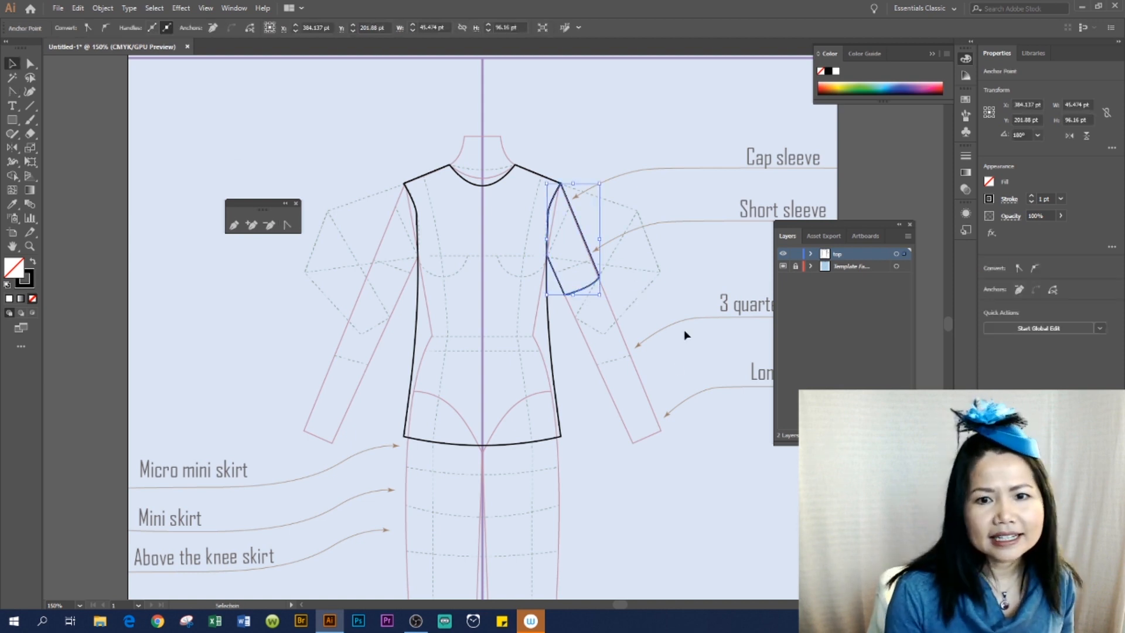
pyautogui.click(677, 318)
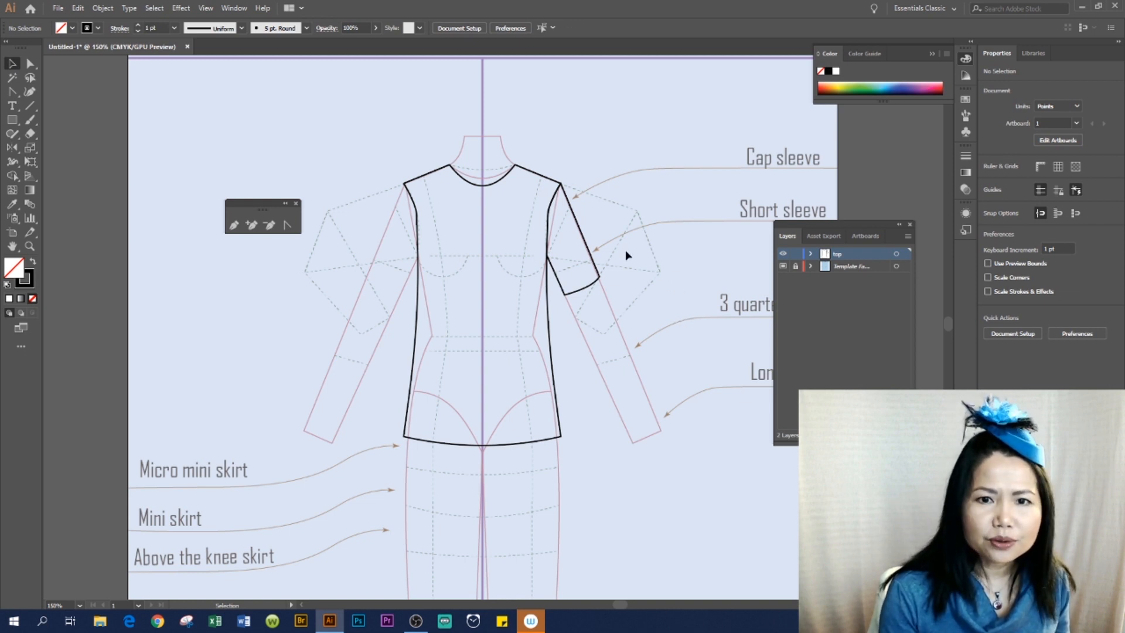
# Select the right sleeve, reflect a copy of it across the figure's centre line using the Vertical axis, and deselect.
pyautogui.moveTo(658, 226); pyautogui.dragTo(578, 301)
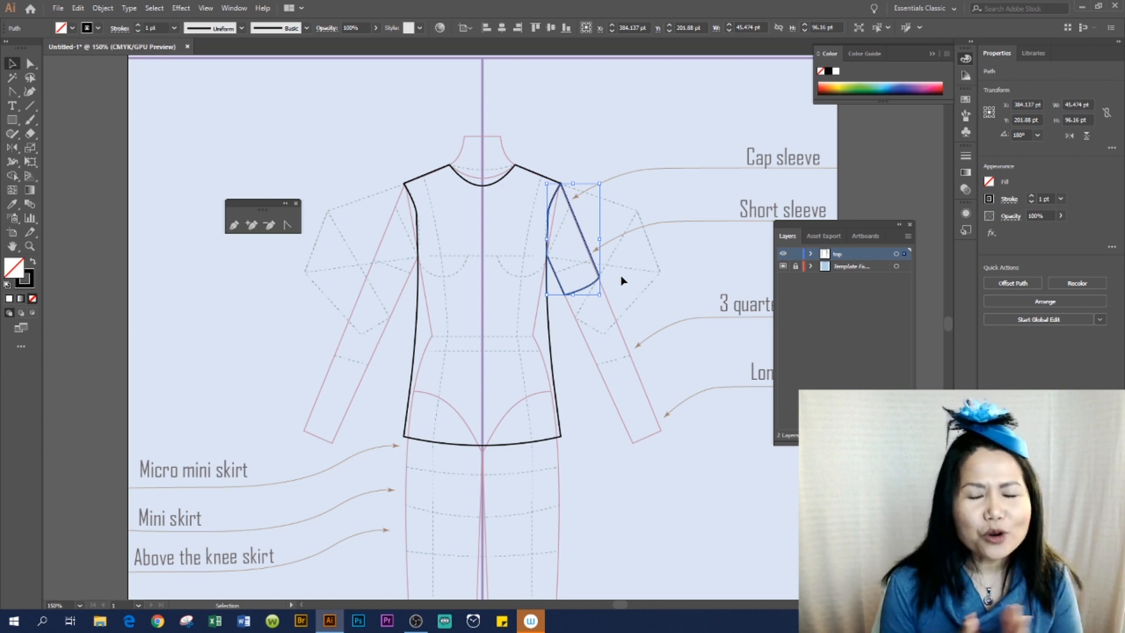
pyautogui.click(631, 226)
pyautogui.moveTo(627, 202); pyautogui.dragTo(571, 327)
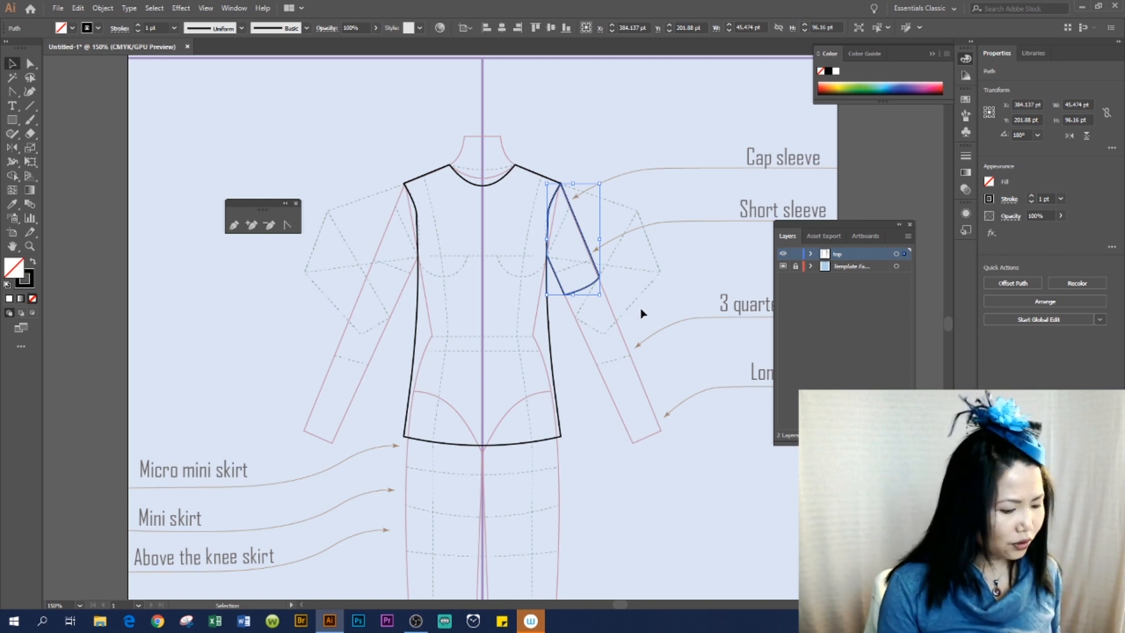
pyautogui.press('o')
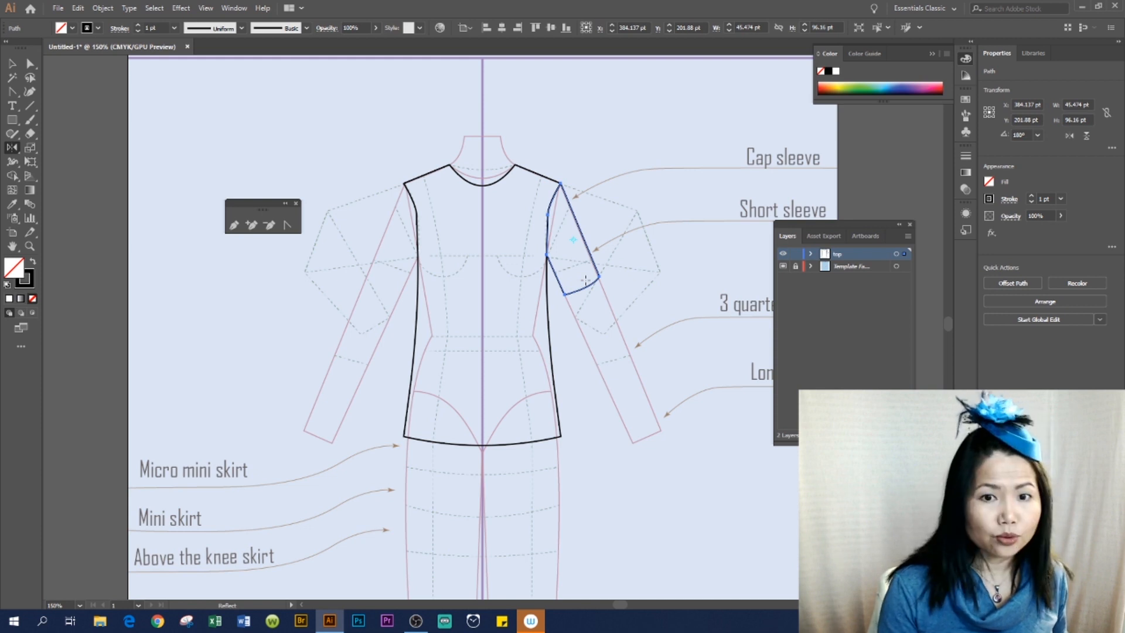
pyautogui.keyDown('alt'); pyautogui.click(482, 154); pyautogui.keyUp('alt')
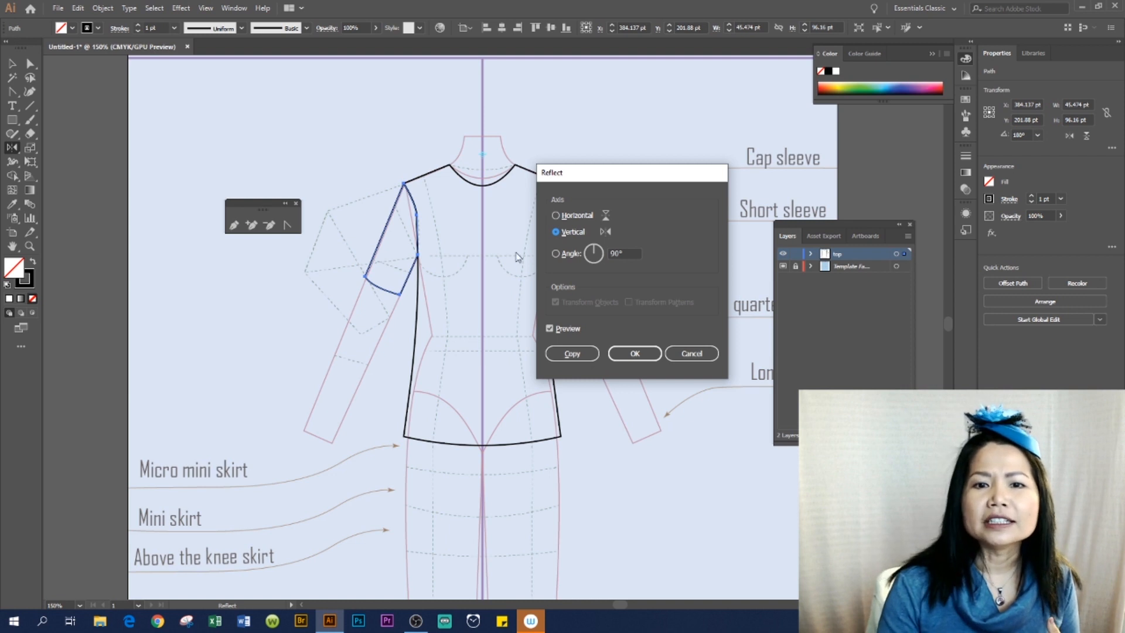
pyautogui.click(576, 353)
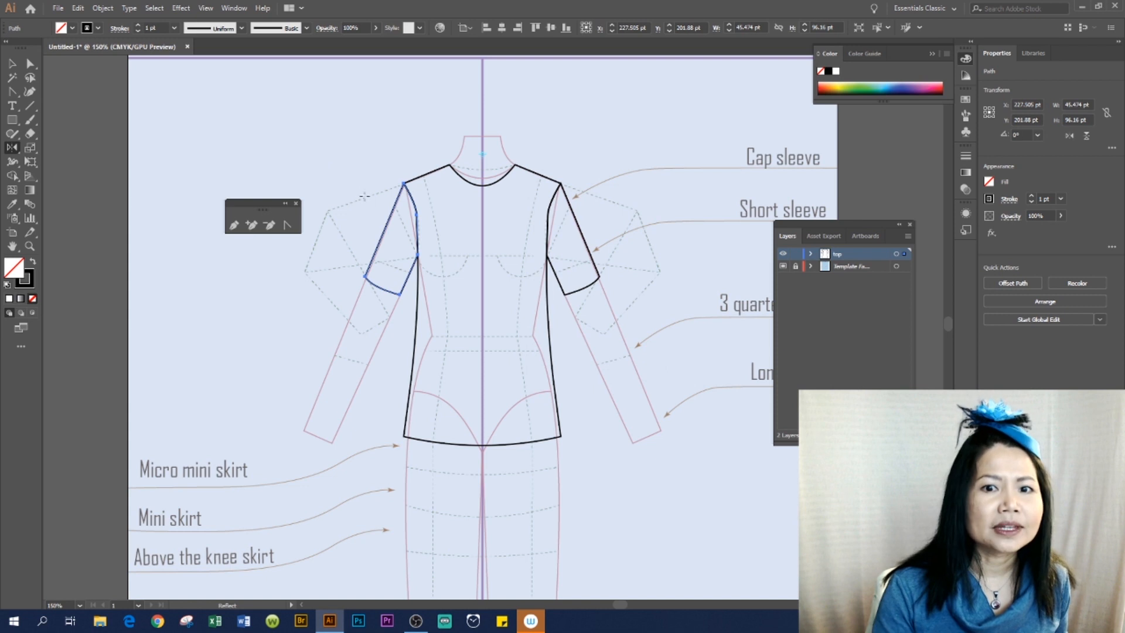
pyautogui.click(12, 63)
pyautogui.click(654, 308)
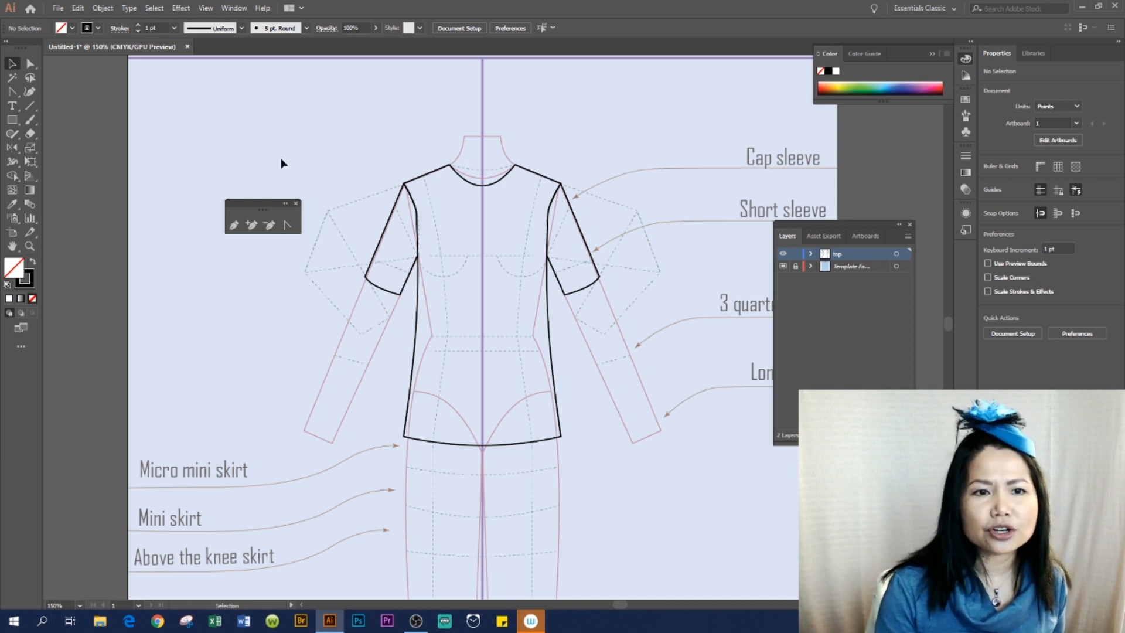
# Move the pen palette away from the figure, then copy the right sleeve's hem curve and paste it in front.
pyautogui.moveTo(267, 209); pyautogui.dragTo(249, 145)
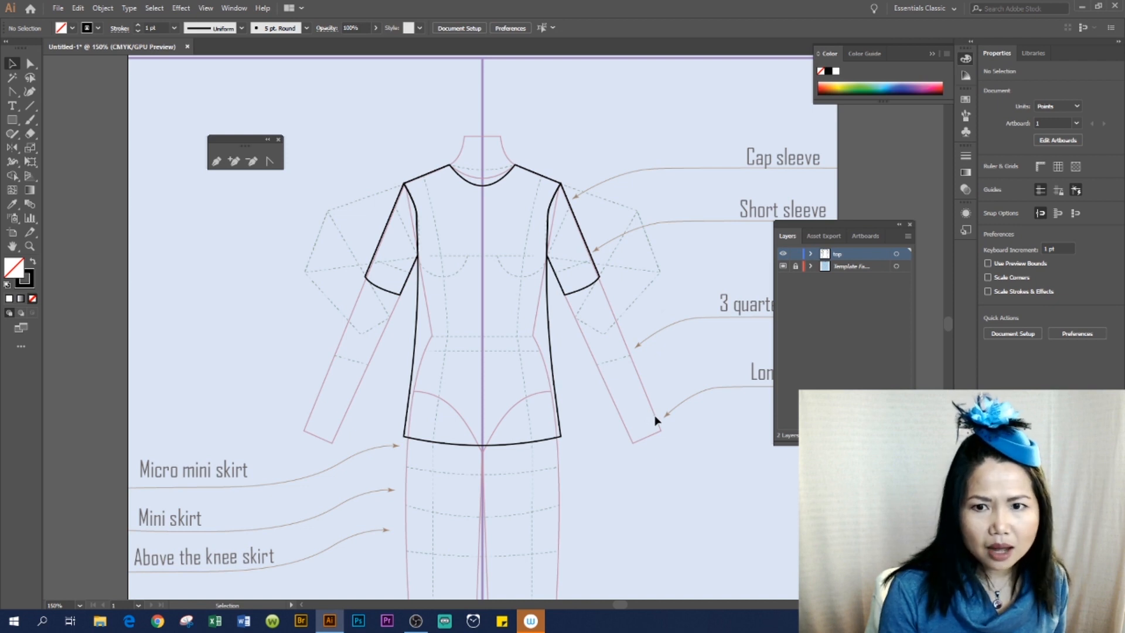
pyautogui.moveTo(251, 144); pyautogui.dragTo(248, 147)
pyautogui.click(30, 64)
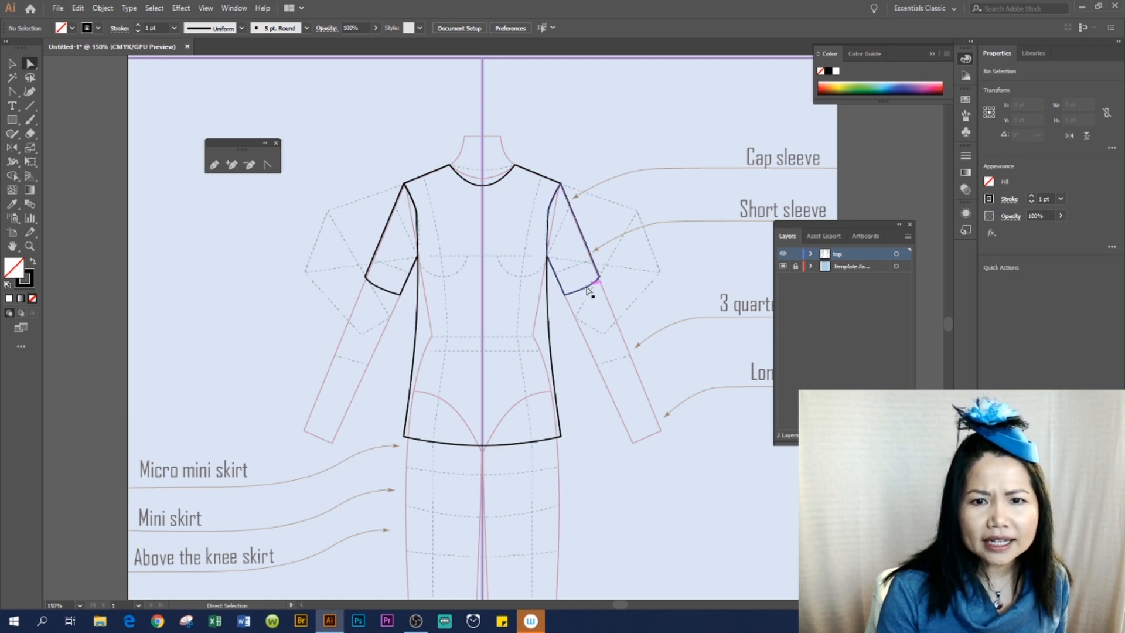
pyautogui.click(588, 287)
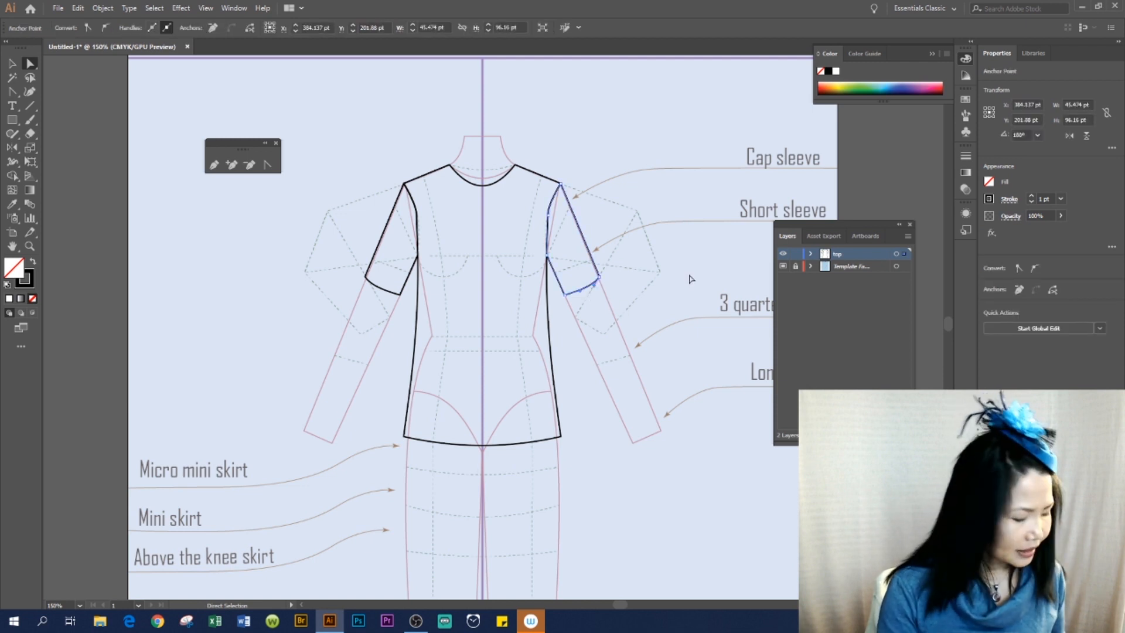
pyautogui.press('v')
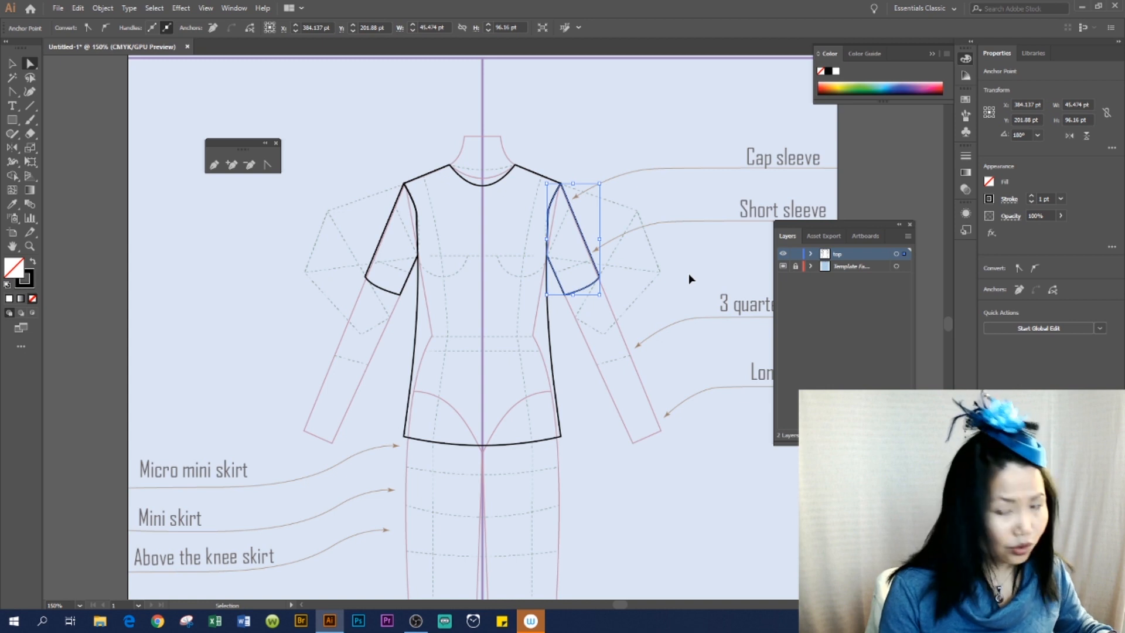
pyautogui.press('a')
pyautogui.press('v')
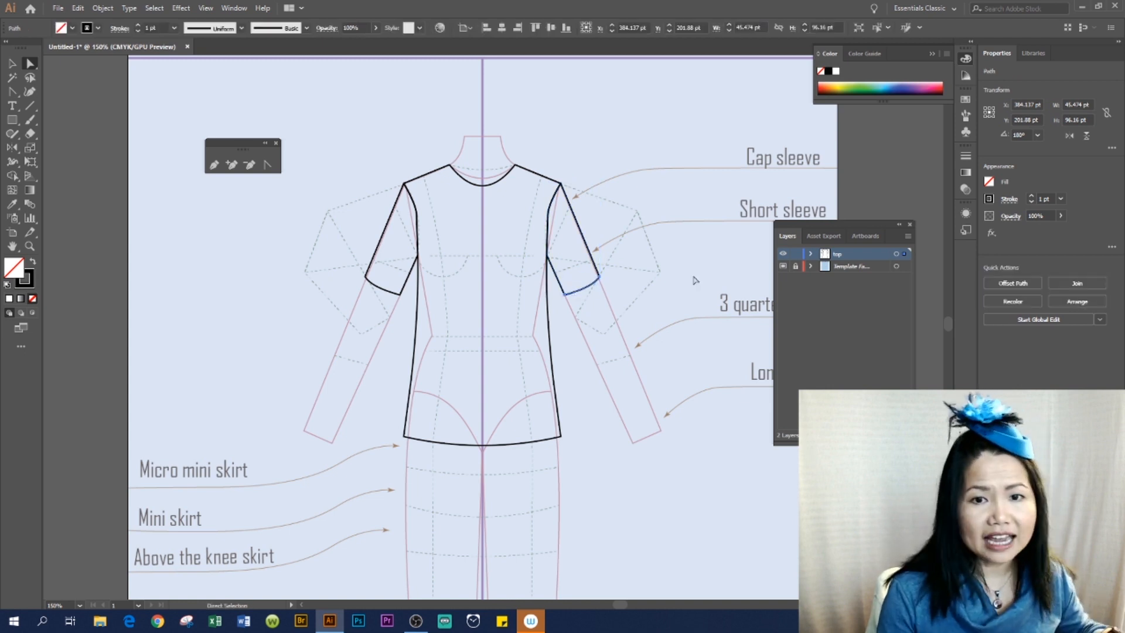
pyautogui.press('a')
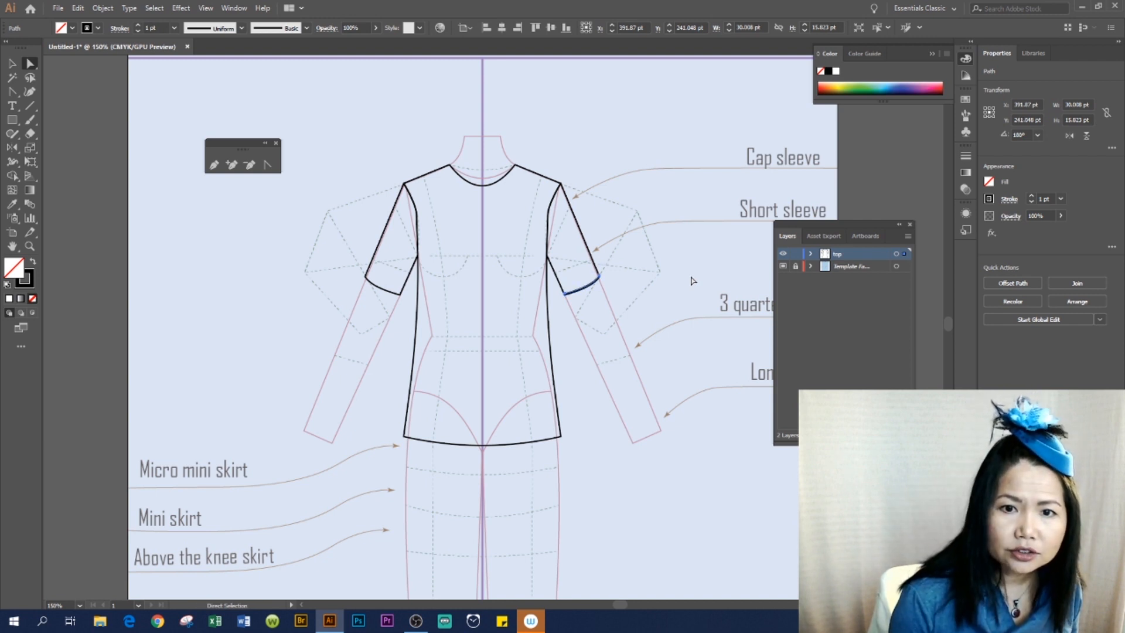
# Nudge the pasted hem curve 2 pt up into the sleeve and select the whole curve with its bounding box.
pyautogui.press('Up')
pyautogui.press('Up')
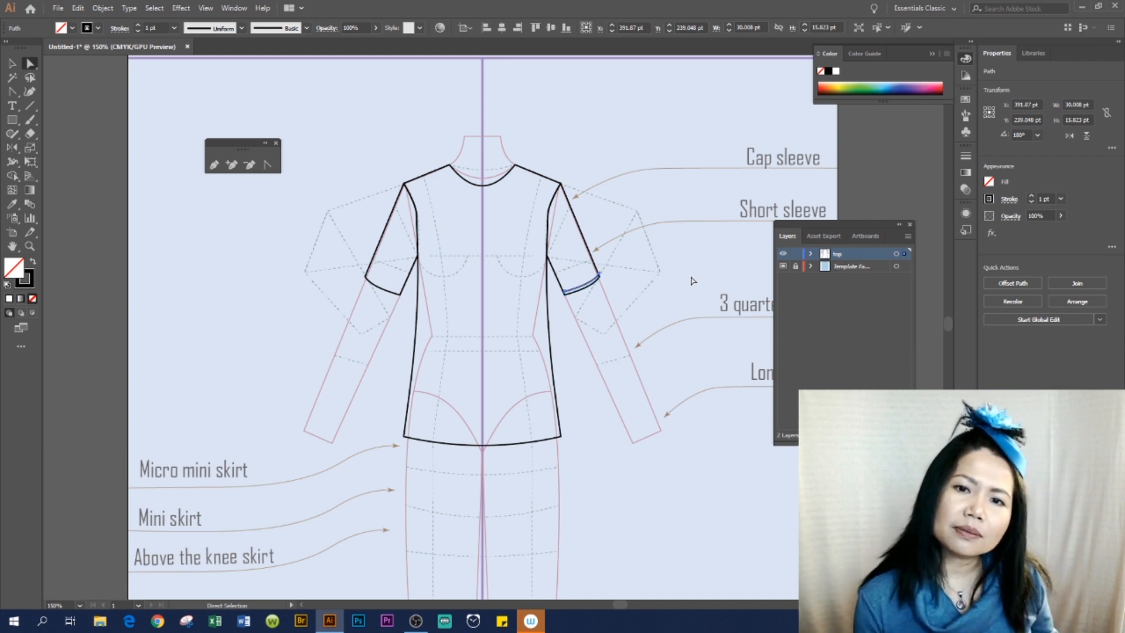
pyautogui.click(30, 246)
pyautogui.moveTo(579, 282); pyautogui.dragTo(633, 316)
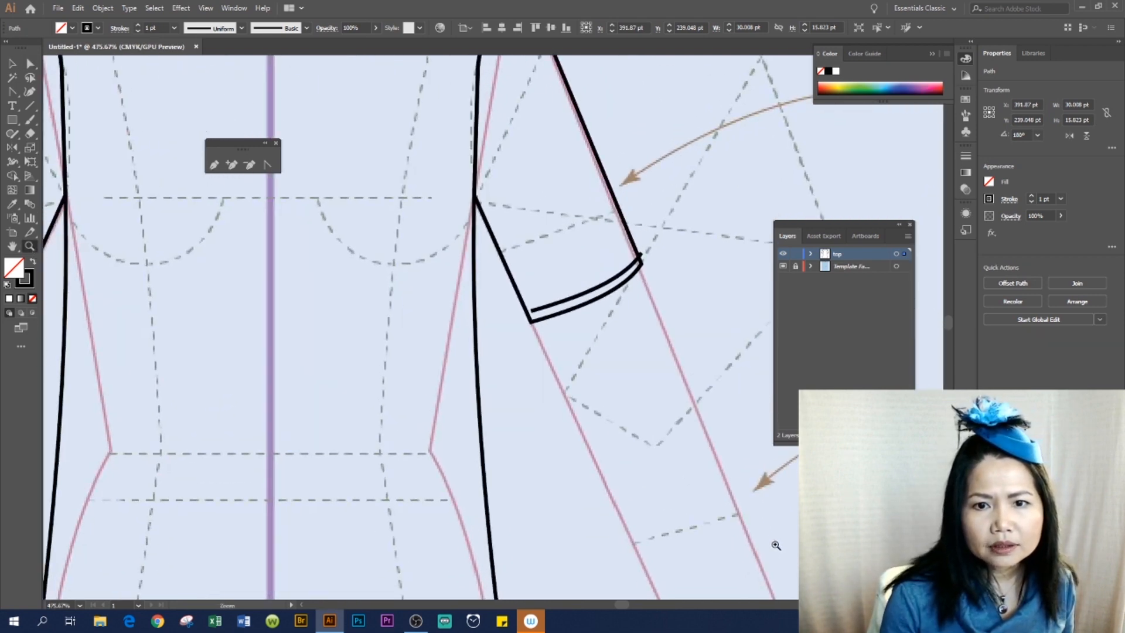
pyautogui.click(12, 63)
pyautogui.click(592, 286)
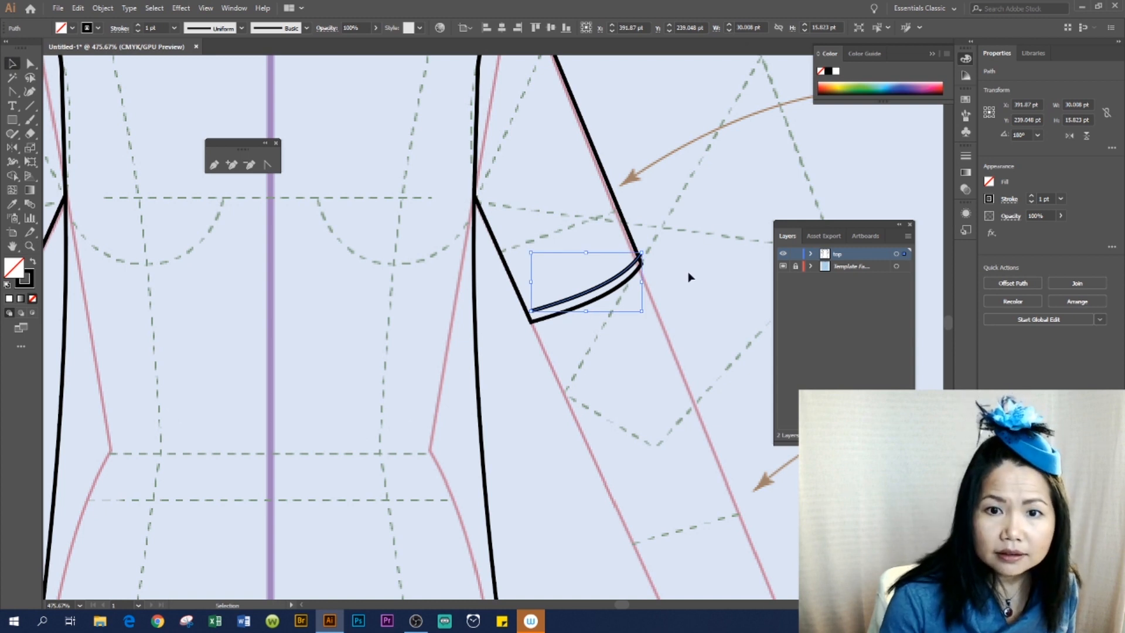
# Nudge the copied hem curve 1 pt left so it sits within the right sleeve's side edges.
pyautogui.click(721, 235)
pyautogui.click(606, 287)
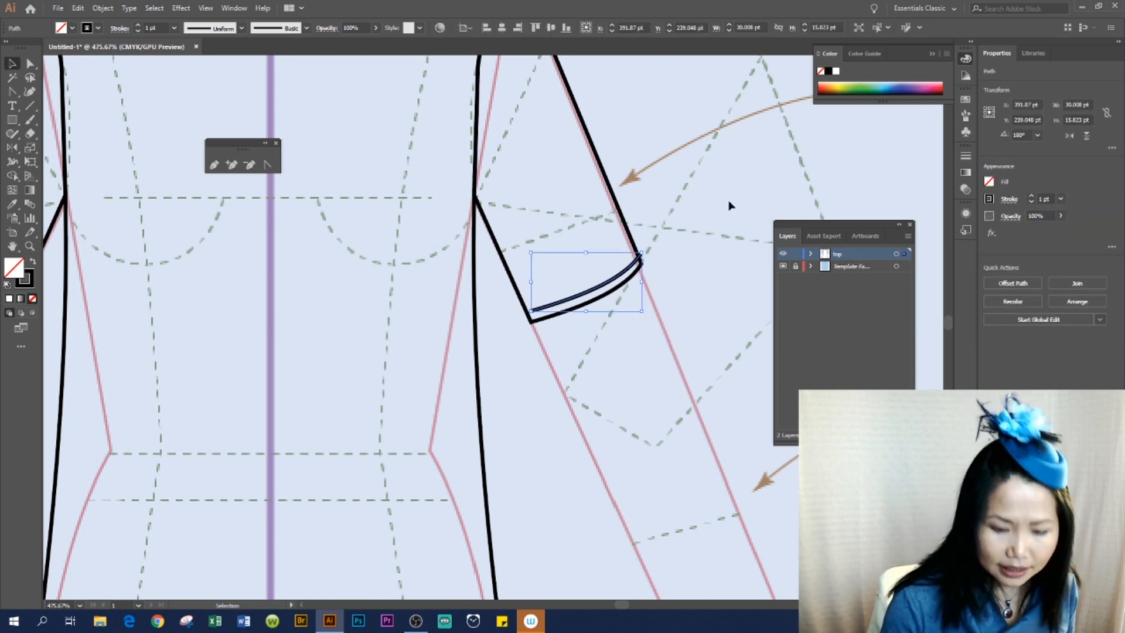
pyautogui.press('Left')
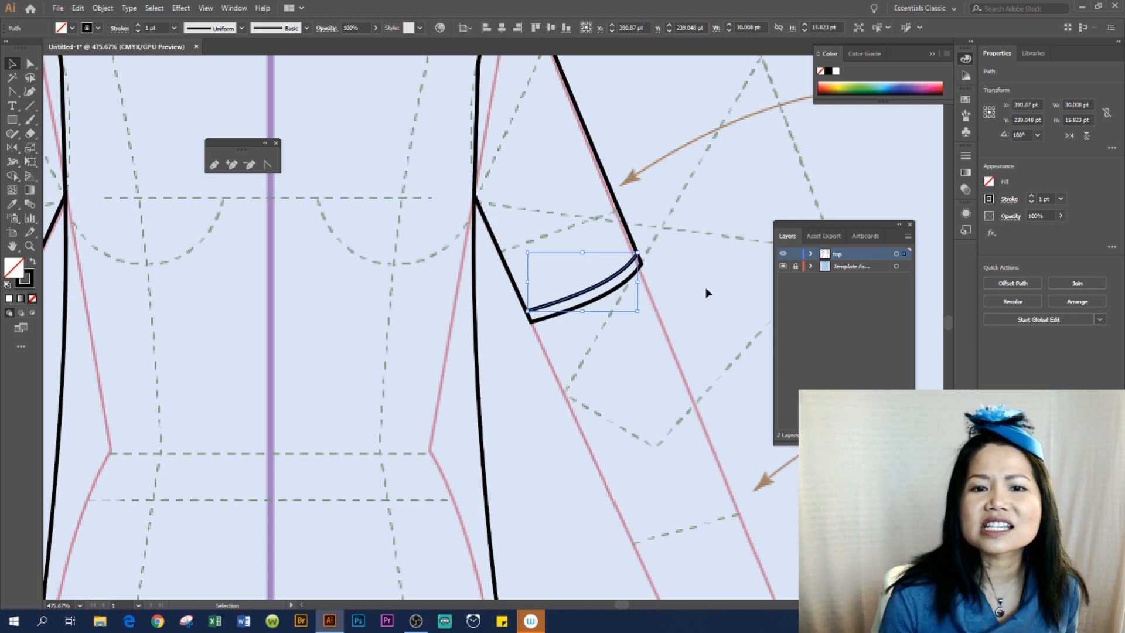
# Move the layer list aside and give the copied hem curve a 0.25 pt stroke with round caps and round corners.
pyautogui.moveTo(871, 223); pyautogui.dragTo(820, 138)
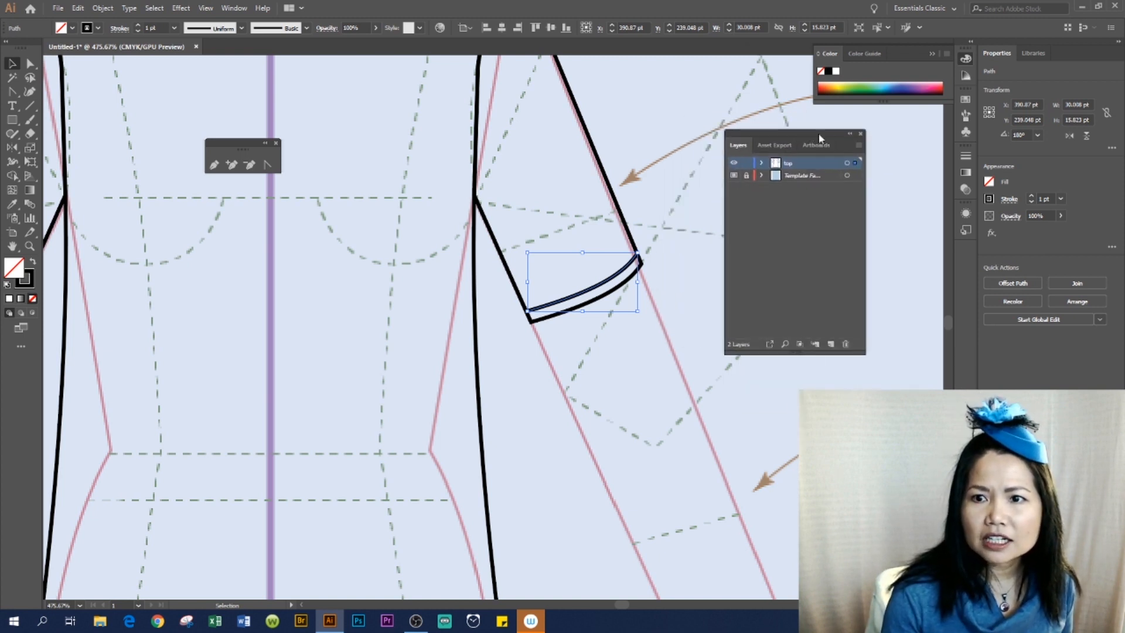
pyautogui.click(966, 161)
pyautogui.click(966, 159)
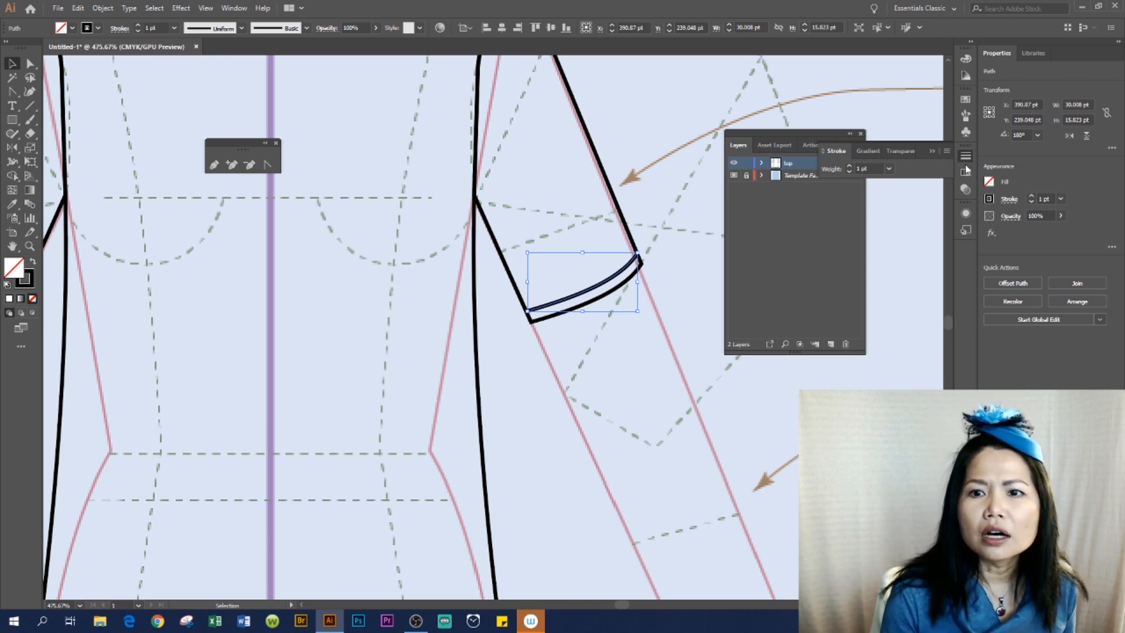
pyautogui.click(823, 152)
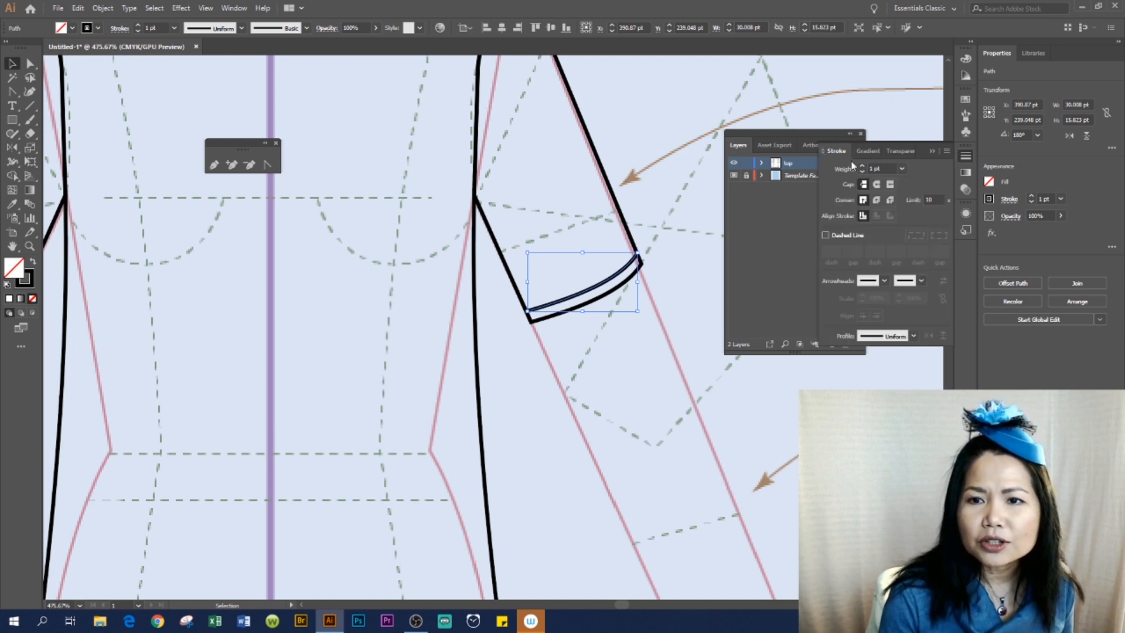
pyautogui.click(877, 185)
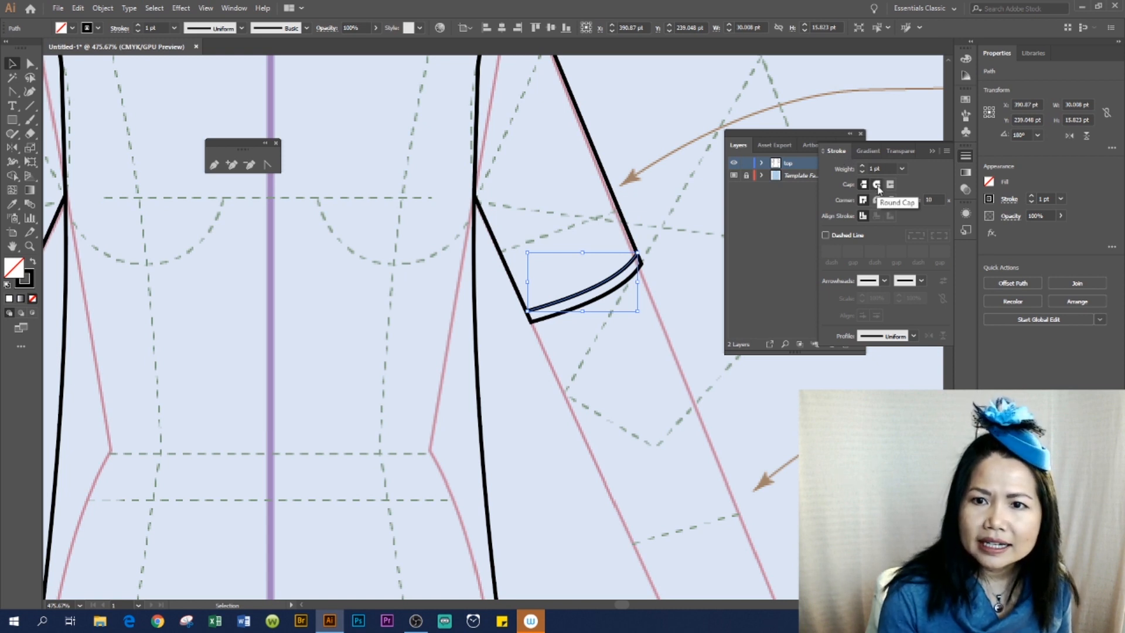
pyautogui.click(877, 200)
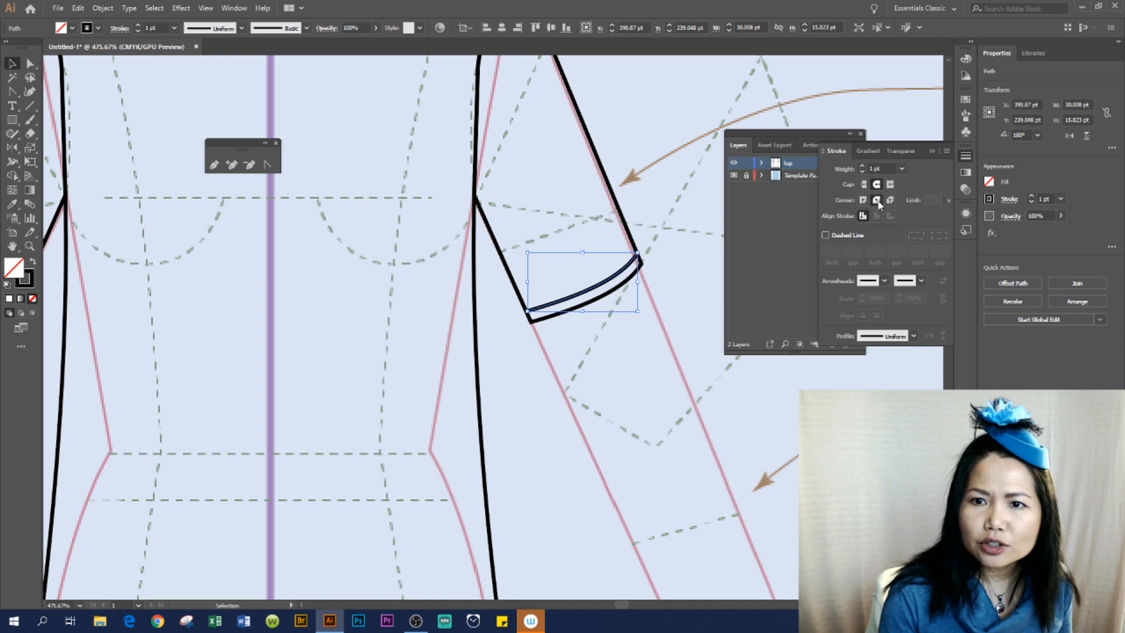
pyautogui.click(903, 168)
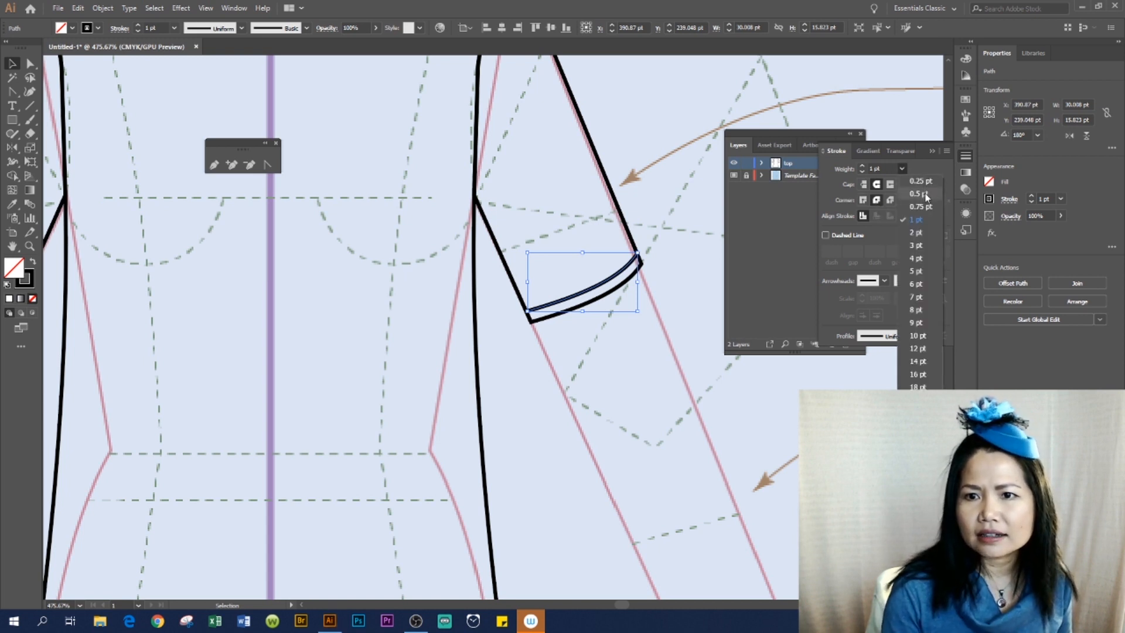
pyautogui.click(925, 179)
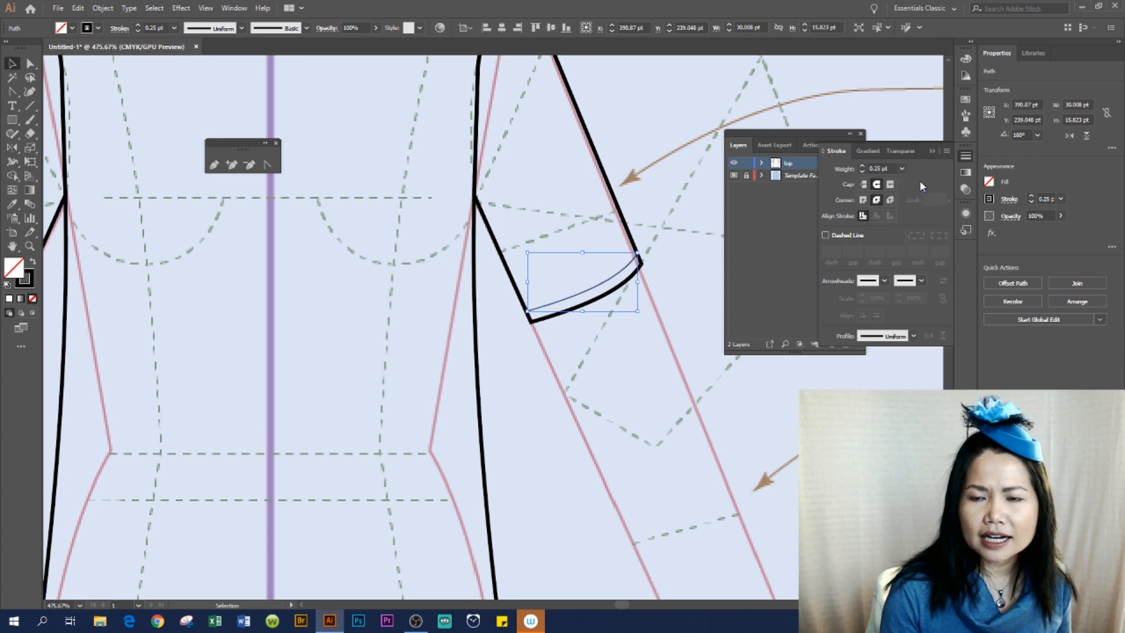
# Make the copied hem curve a dashed line with 2 pt dash, 2 pt gap and 2 pt dash, then deselect it.
pyautogui.click(825, 235)
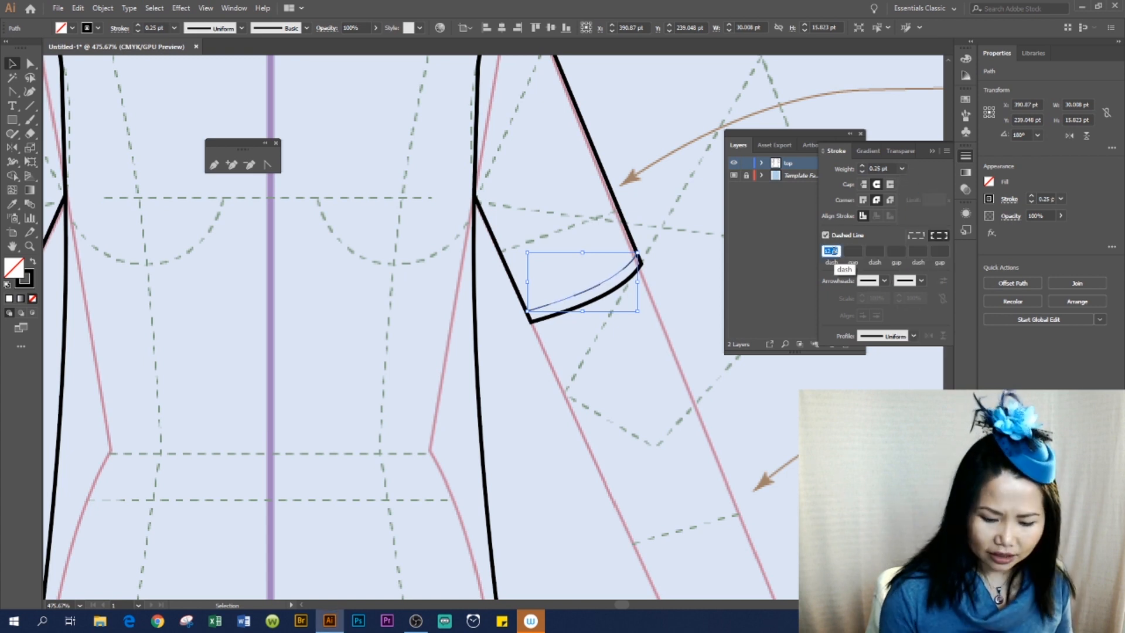
pyautogui.write('2')
pyautogui.press('Tab')
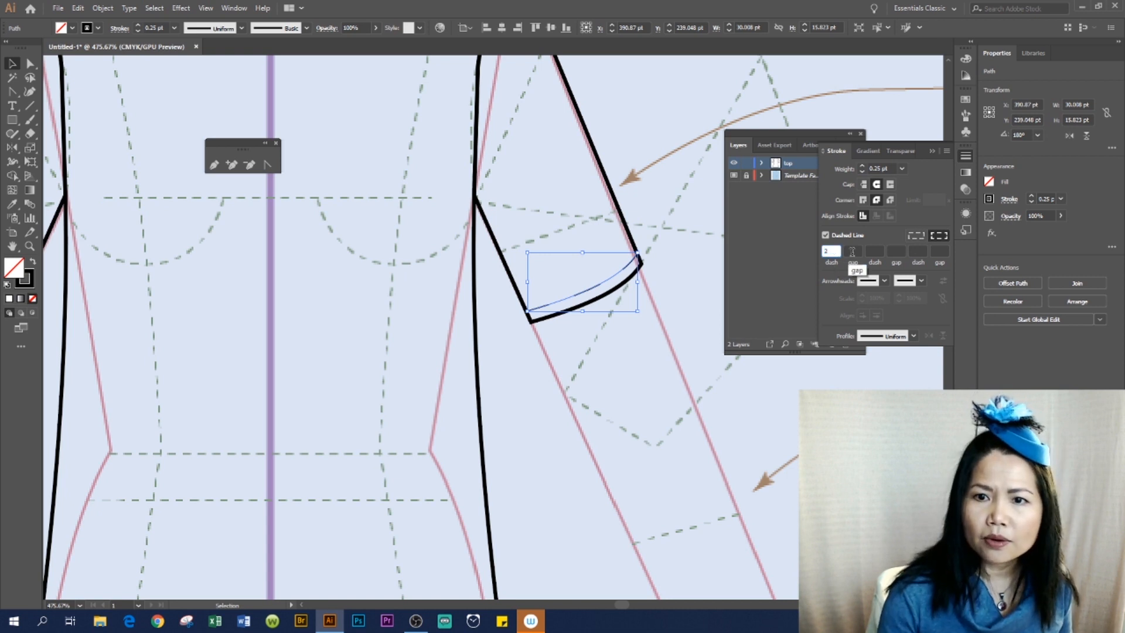
pyautogui.write('2')
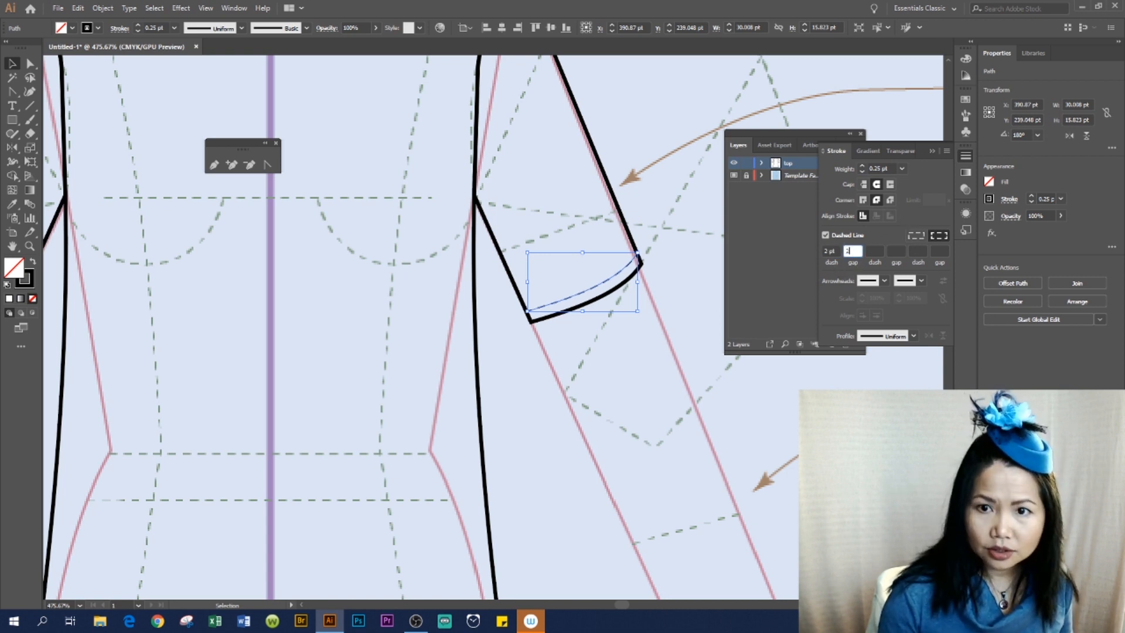
pyautogui.click(875, 250)
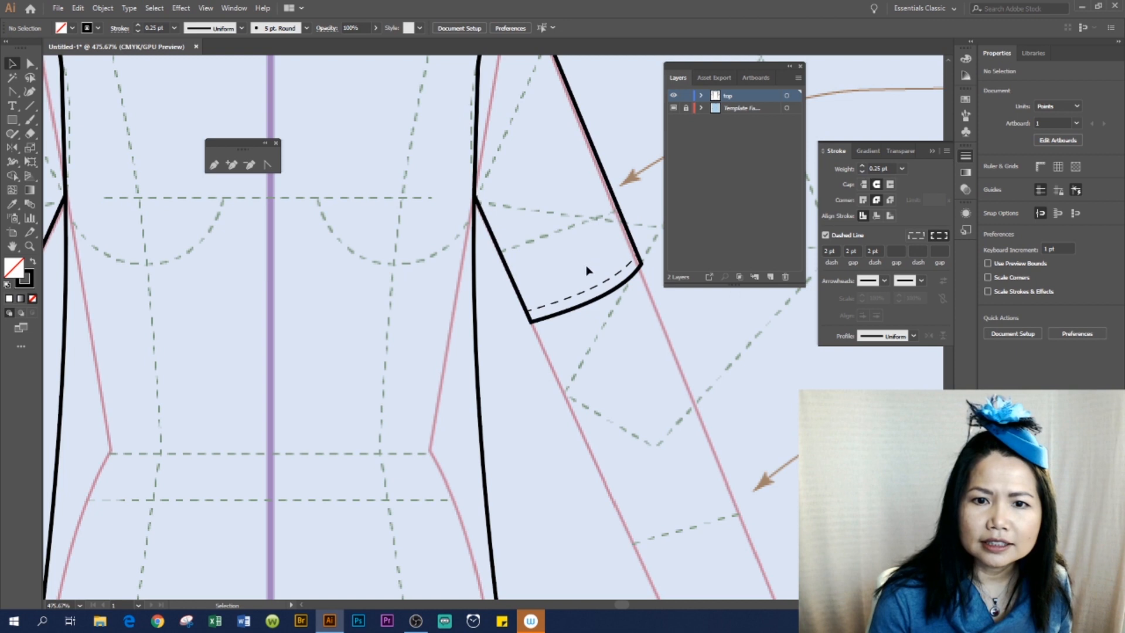
pyautogui.click(593, 288)
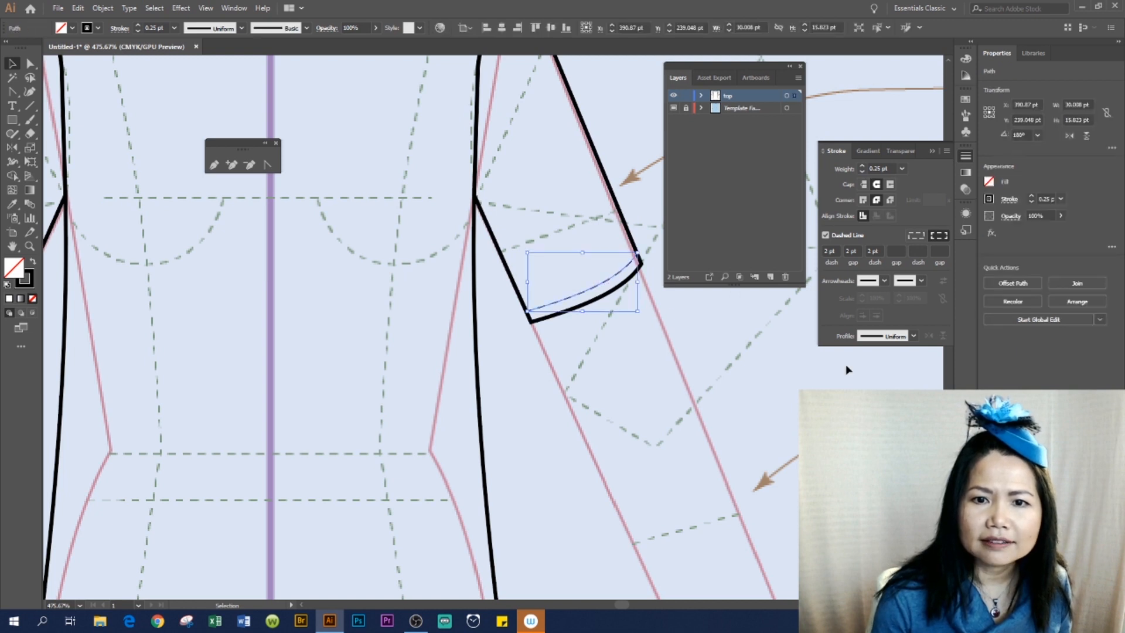
pyautogui.click(841, 376)
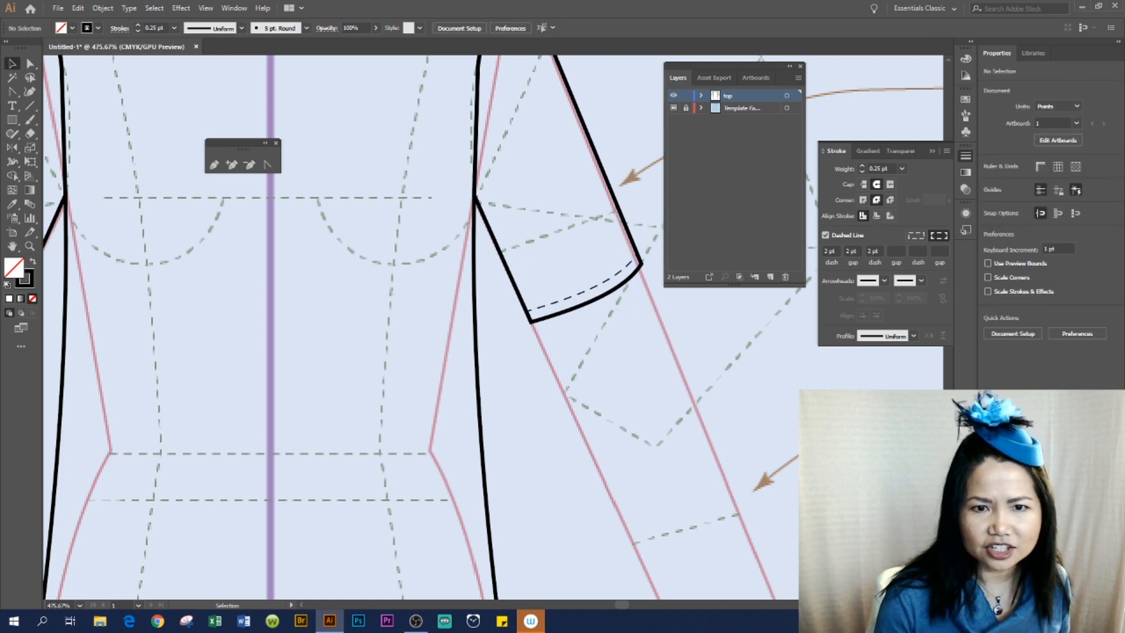
# Reflect a copy of the dashed sleeve hem line across the figure's centre line using the Vertical axis, then deselect.
pyautogui.hotkey('ctrl', '-')
pyautogui.hotkey('ctrl', '-')
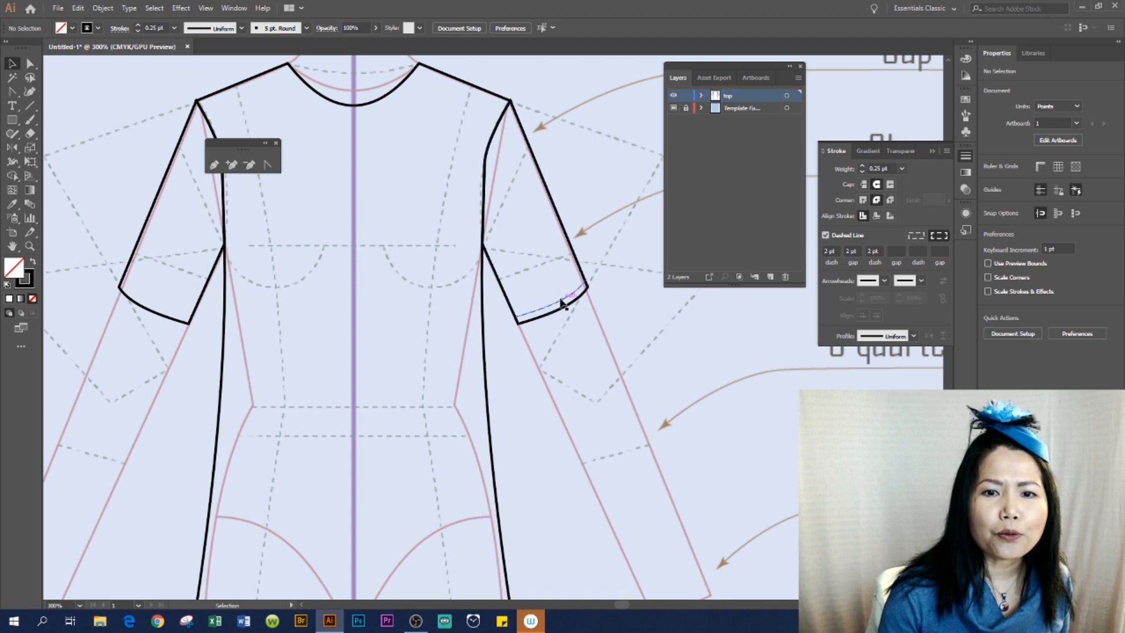
pyautogui.click(13, 63)
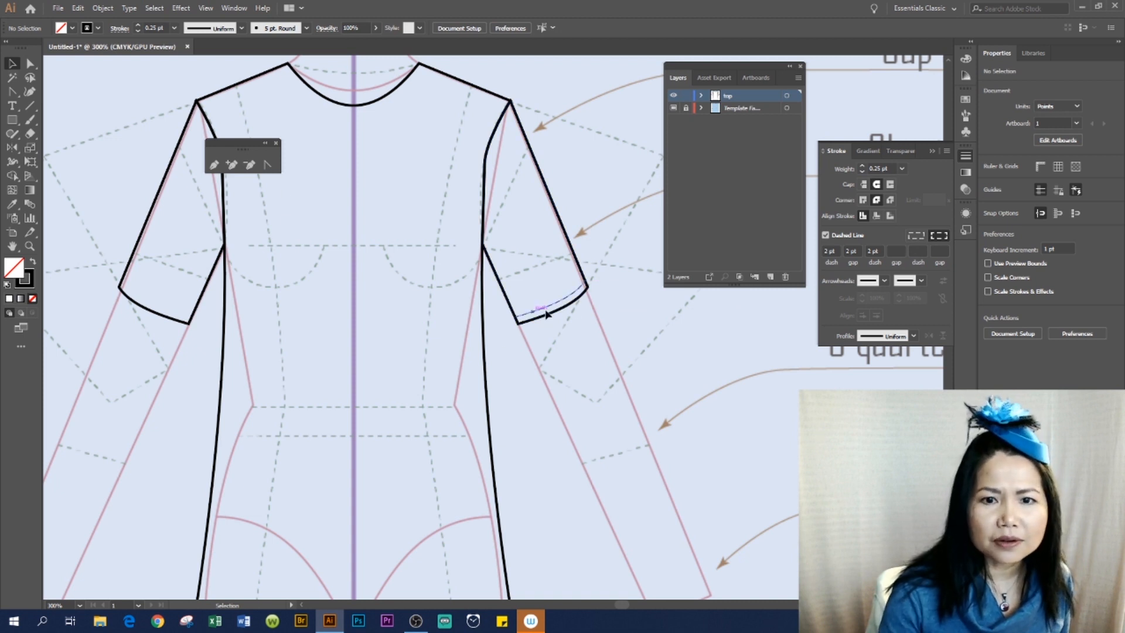
pyautogui.click(559, 305)
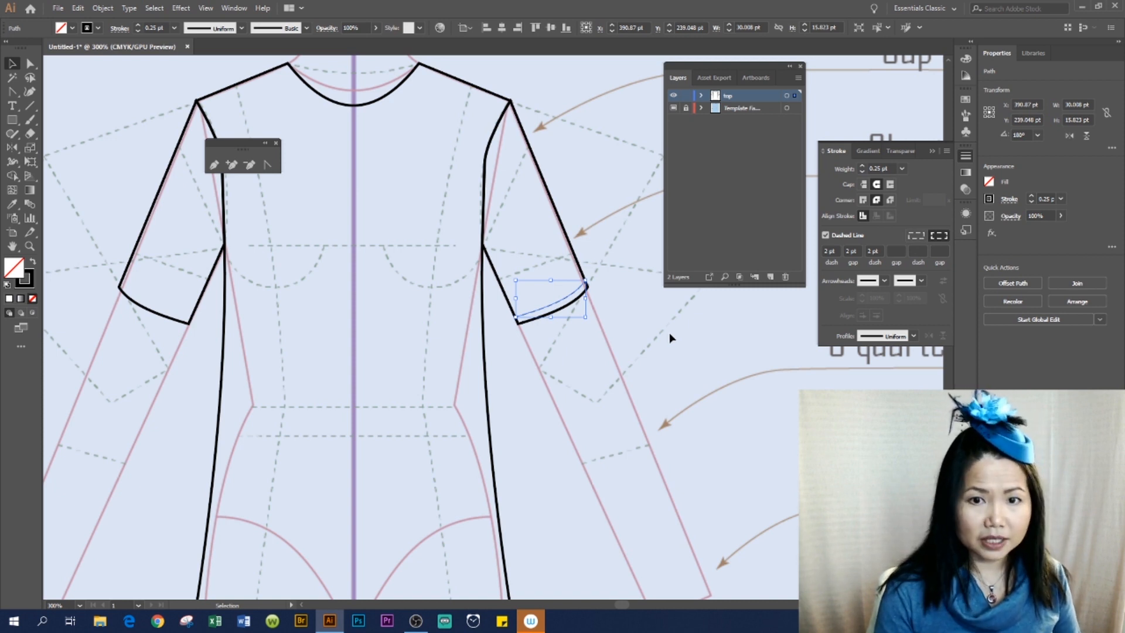
pyautogui.press('o')
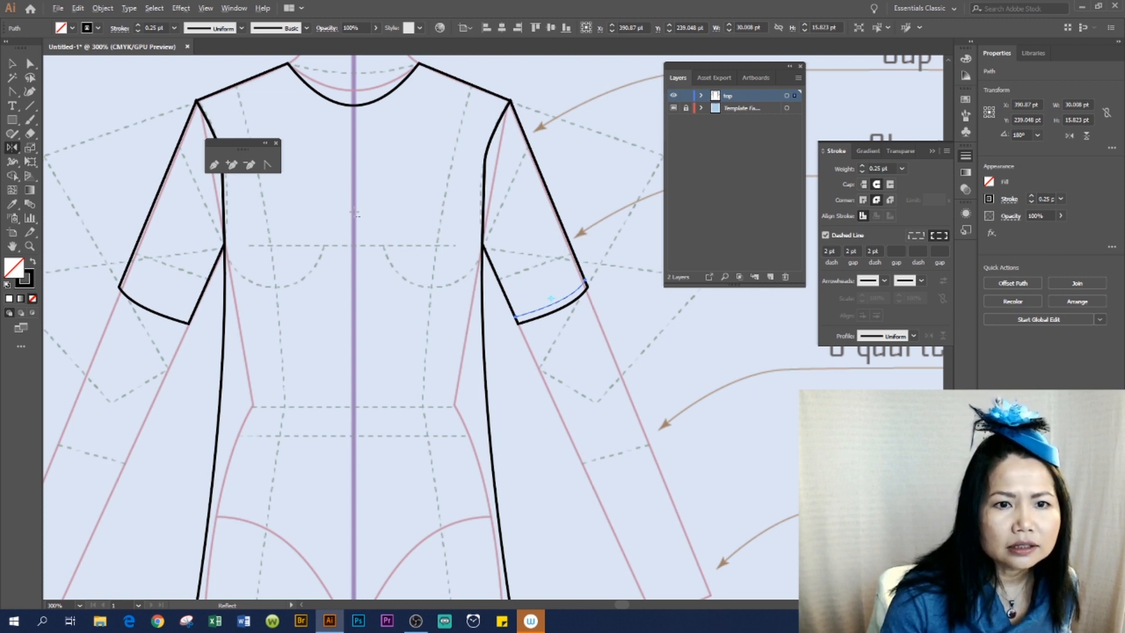
pyautogui.keyDown('alt'); pyautogui.click(354, 212); pyautogui.keyUp('alt')
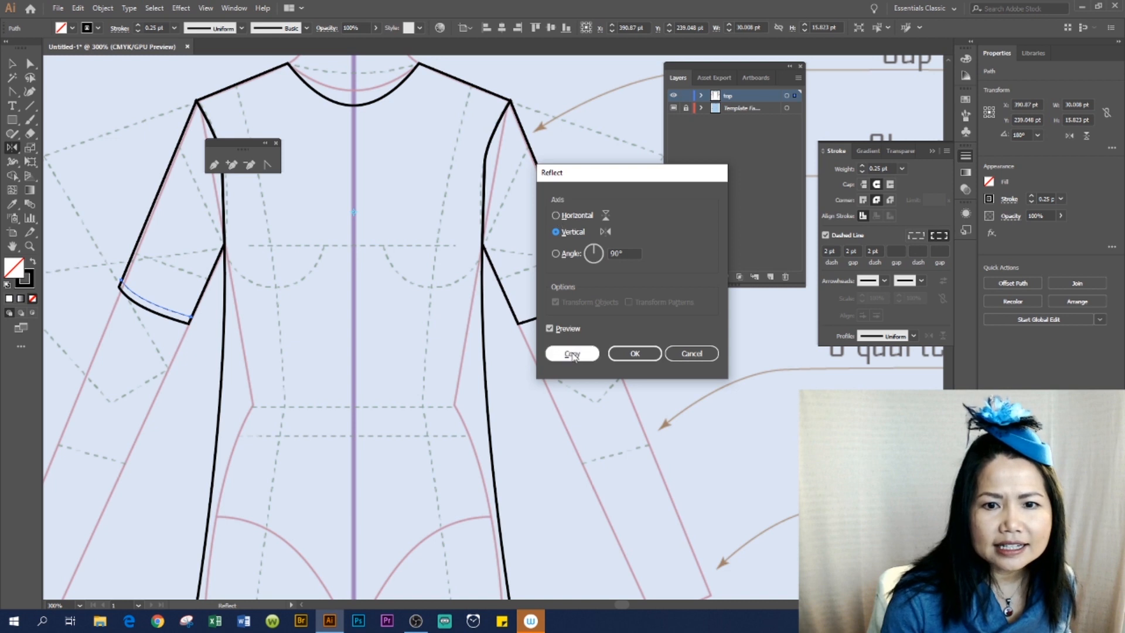
pyautogui.click(572, 352)
pyautogui.press('v')
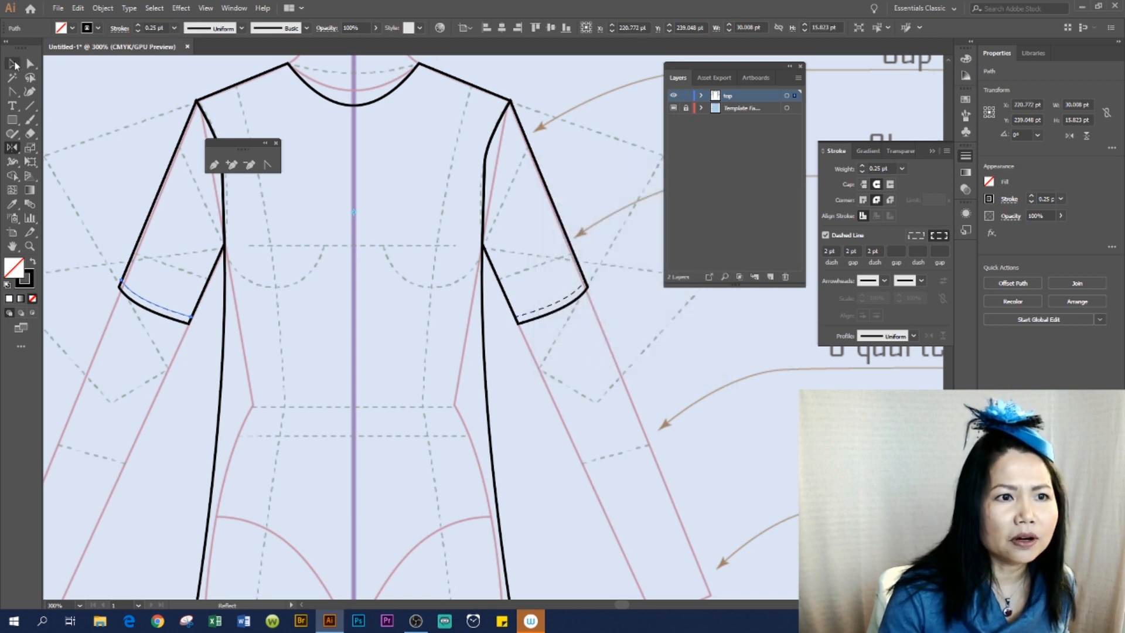
pyautogui.click(685, 369)
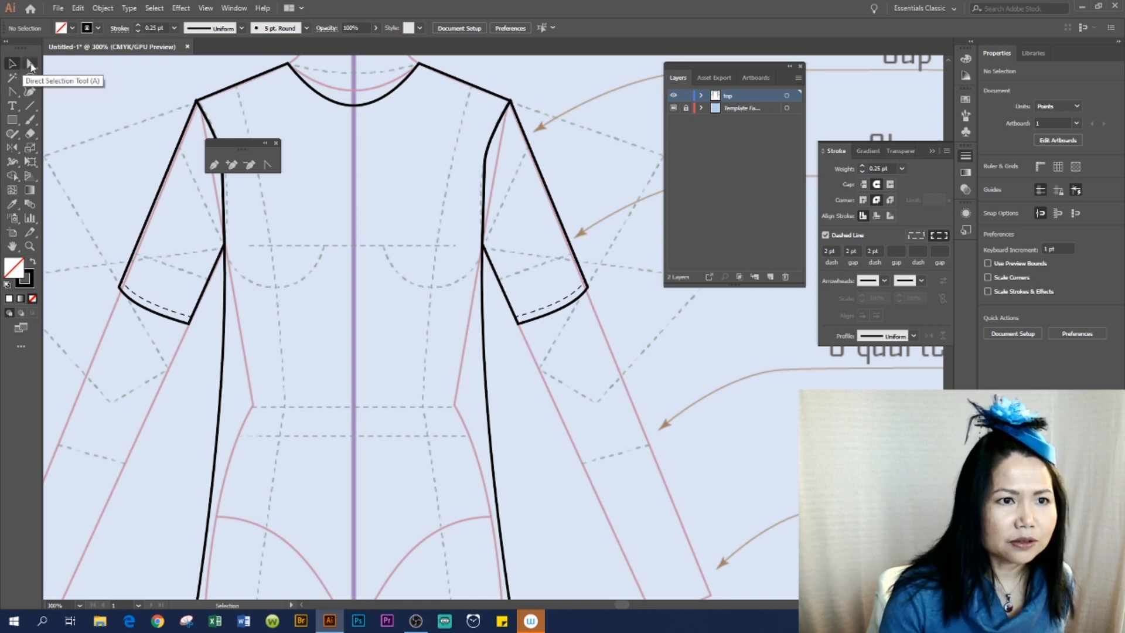
# Copy only the front neckline curve, paste it in front, and nudge the copy 3 pt down.
pyautogui.click(31, 64)
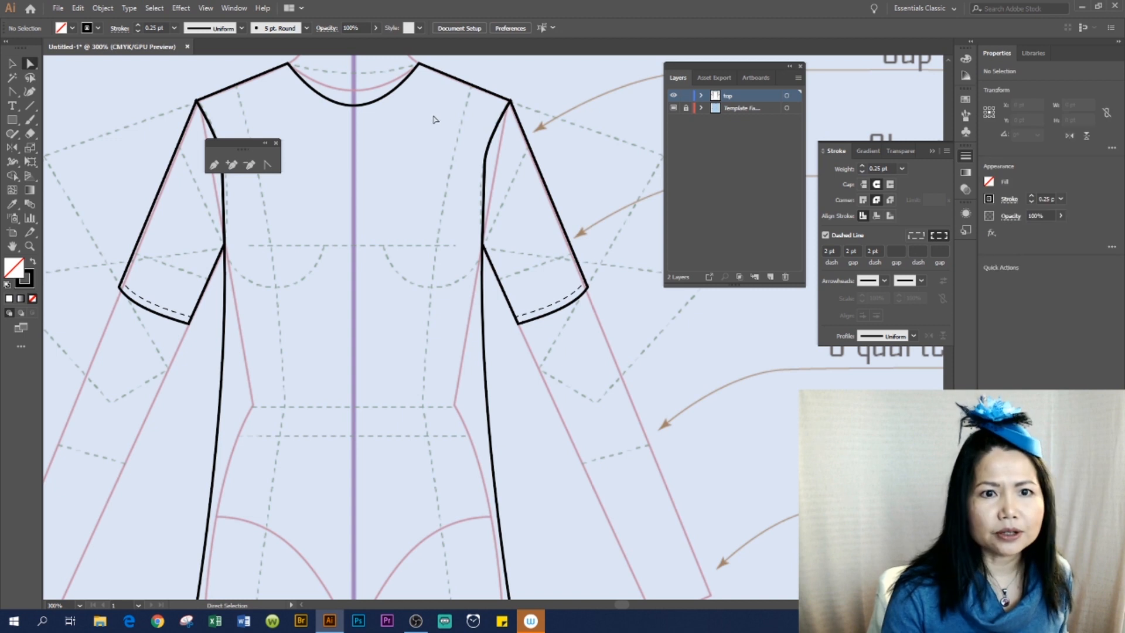
pyautogui.click(355, 107)
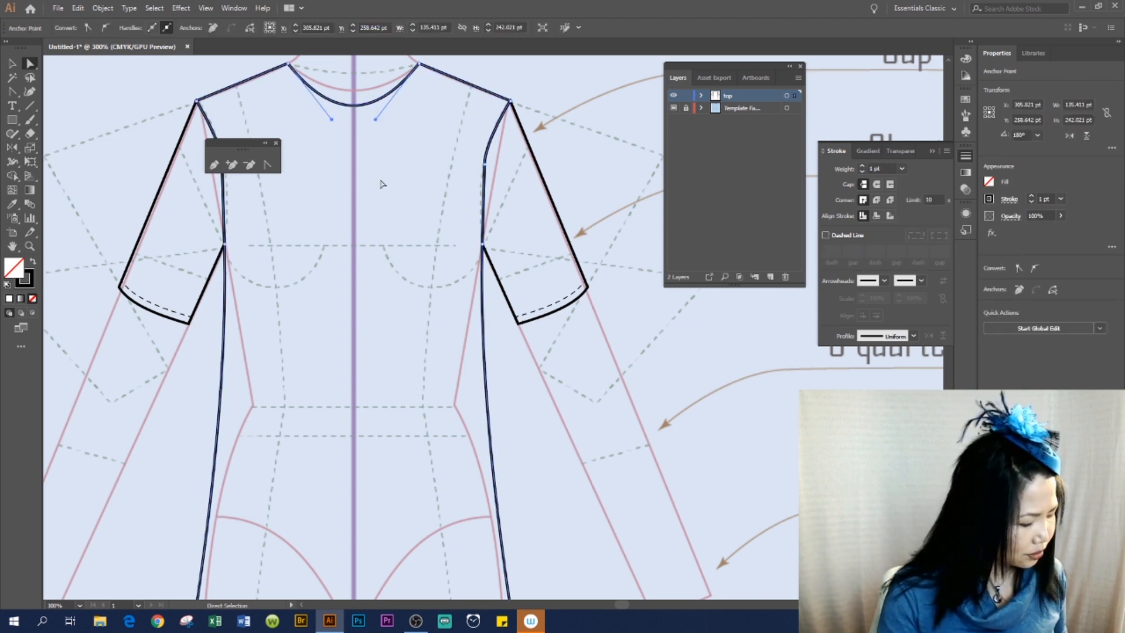
pyautogui.press('v')
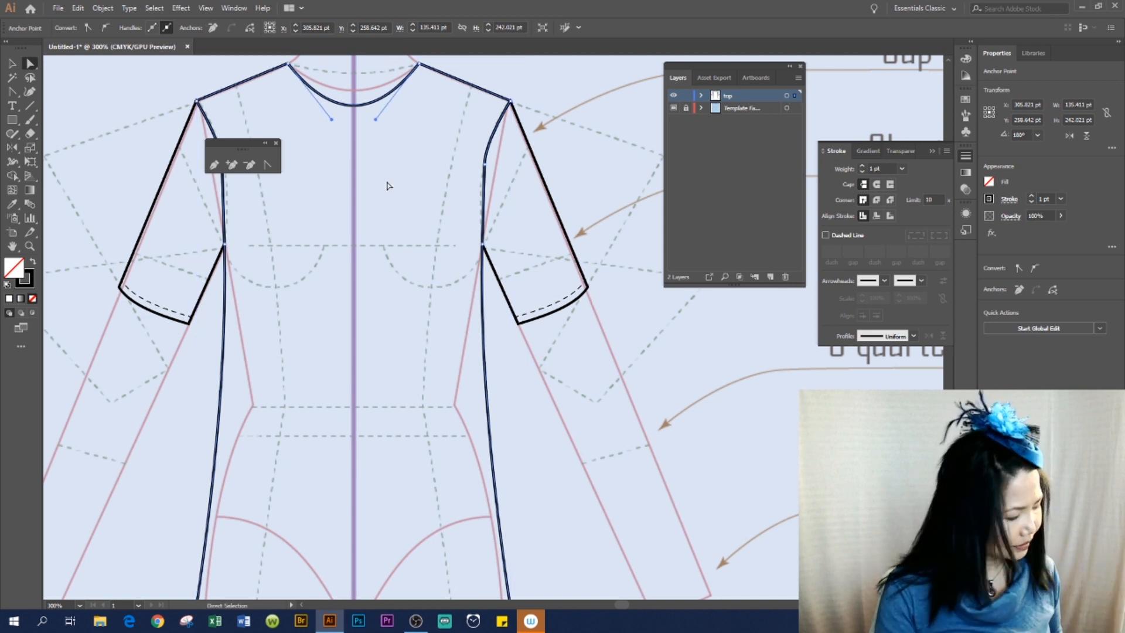
pyautogui.press('a')
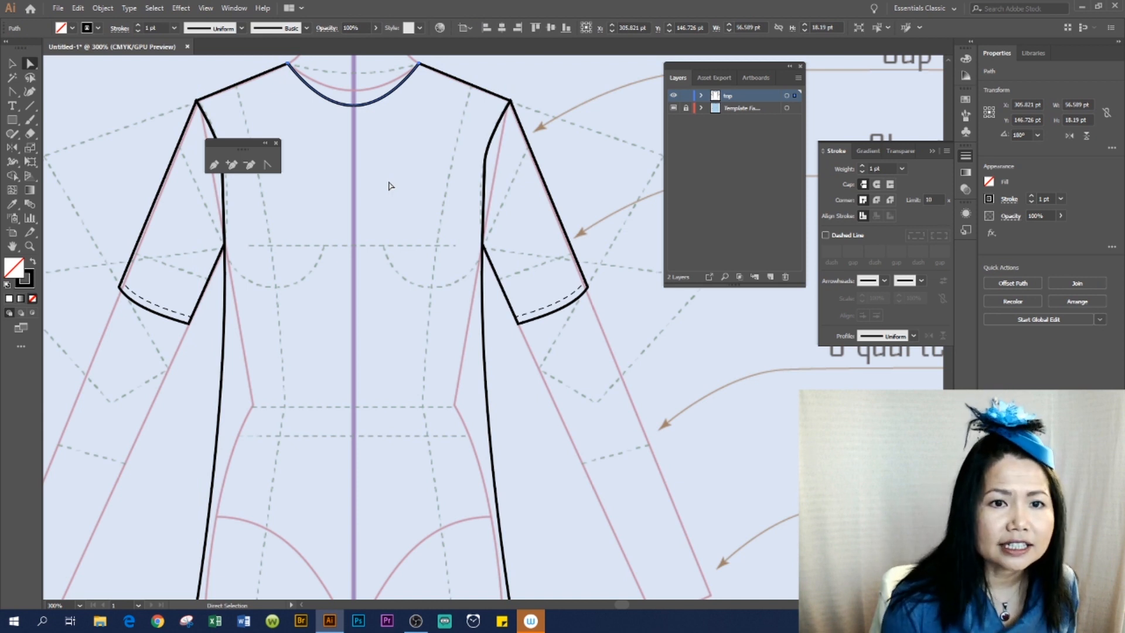
pyautogui.hotkey('alt', 'Down')
pyautogui.hotkey('alt', 'Down')
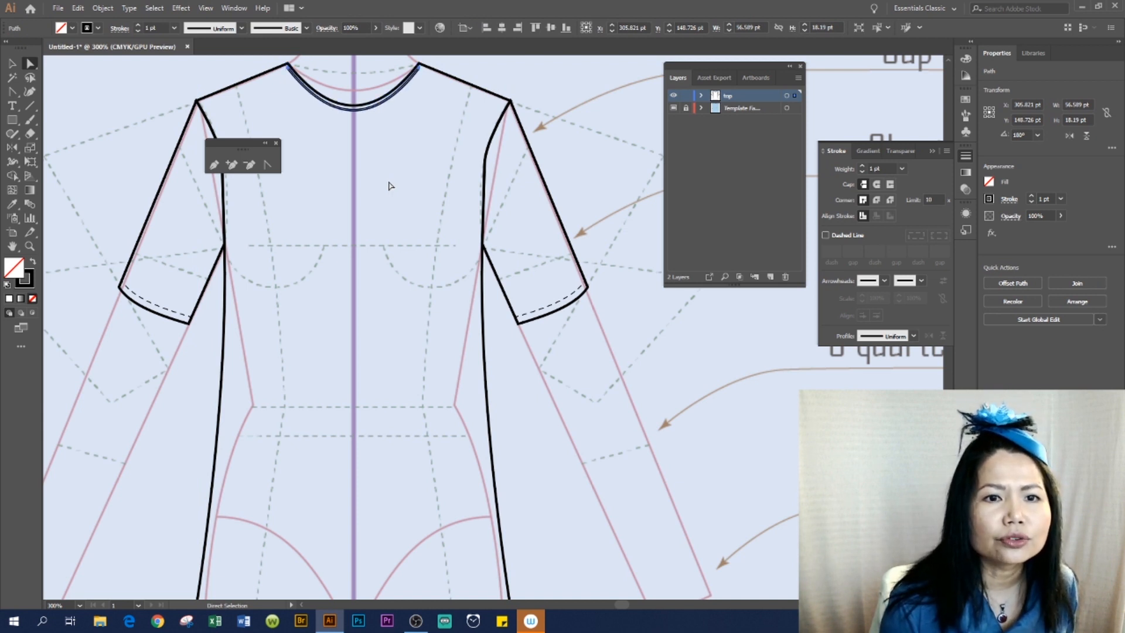
pyautogui.hotkey('alt', 'Down')
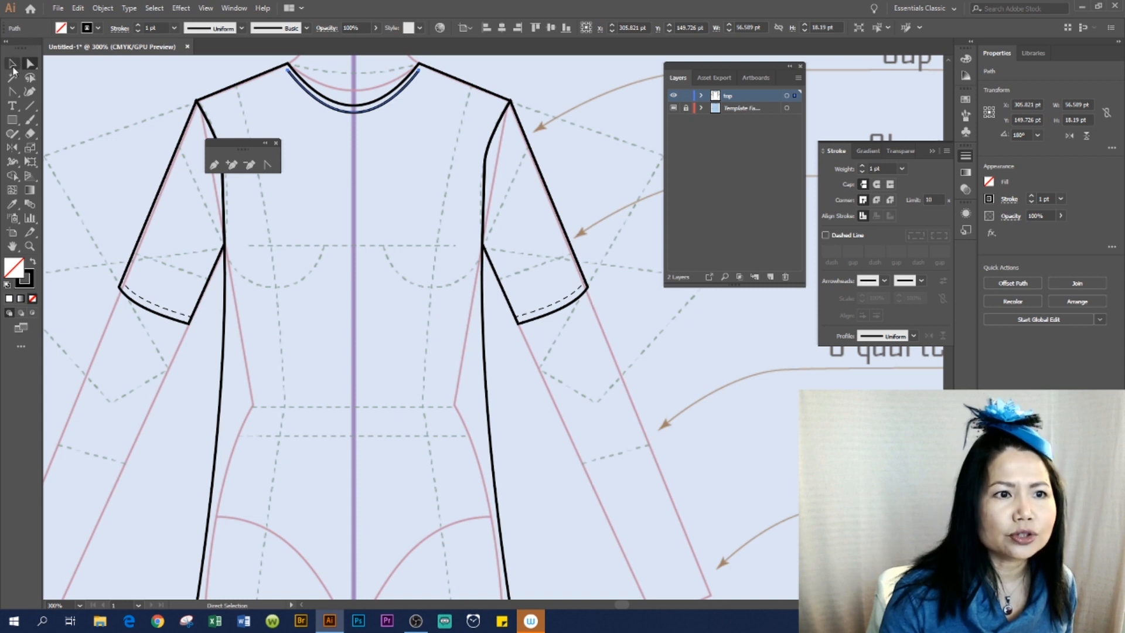
# Widen the copied neckline curve symmetrically to about 70 pt to meet the shoulders, and lower its centre anchor point by about 4 pt.
pyautogui.click(11, 66)
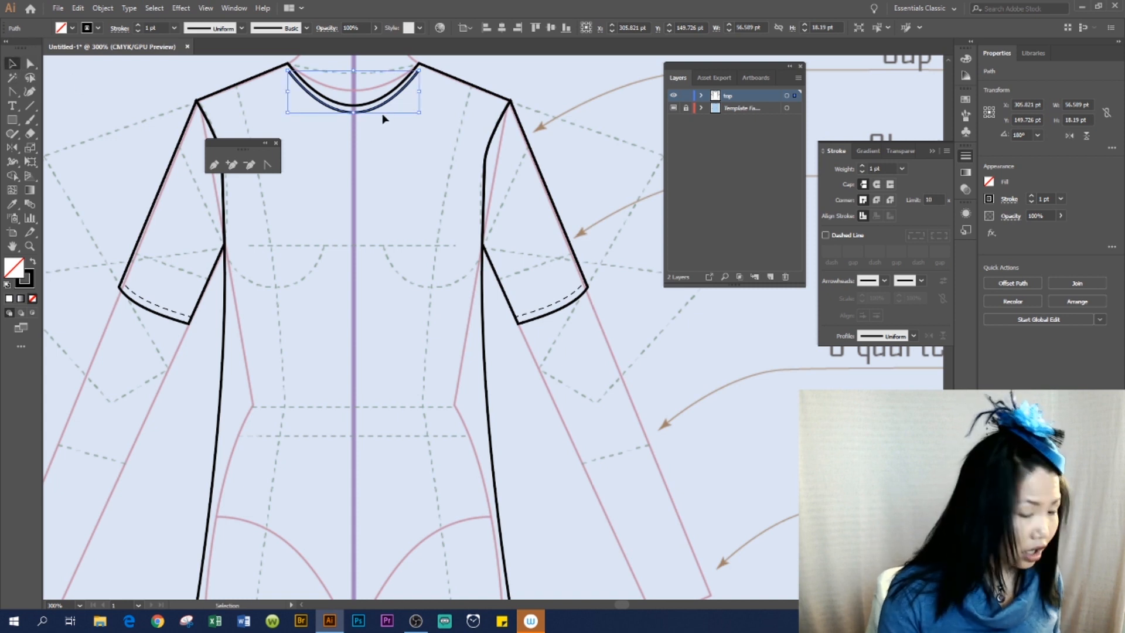
pyautogui.moveTo(420, 92); pyautogui.dragTo(437, 92)
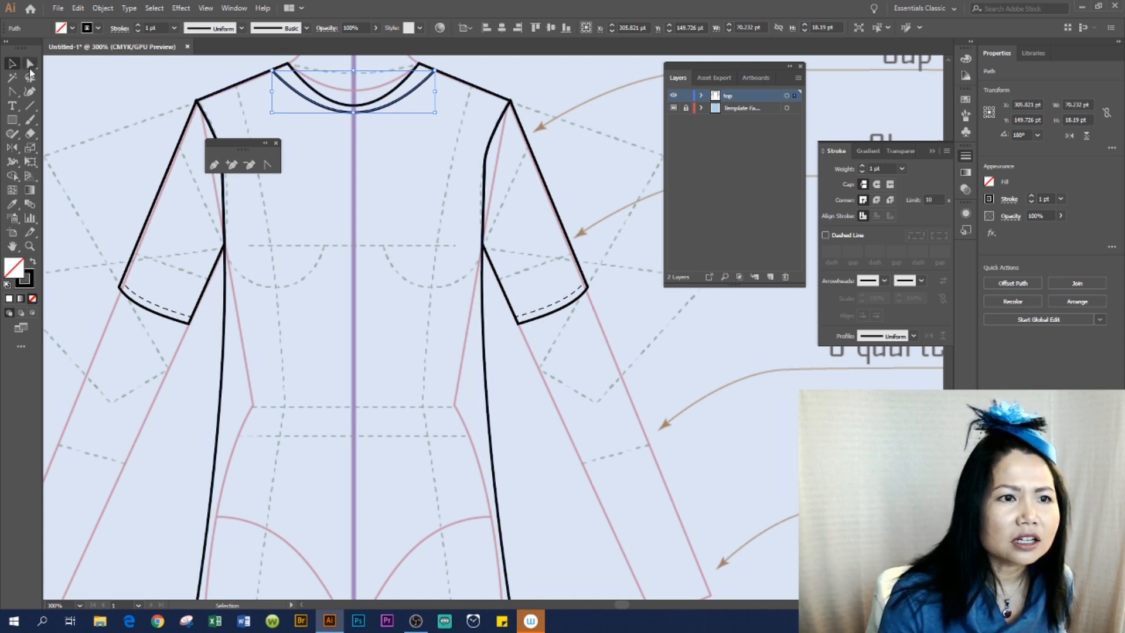
pyautogui.click(30, 69)
pyautogui.click(376, 119)
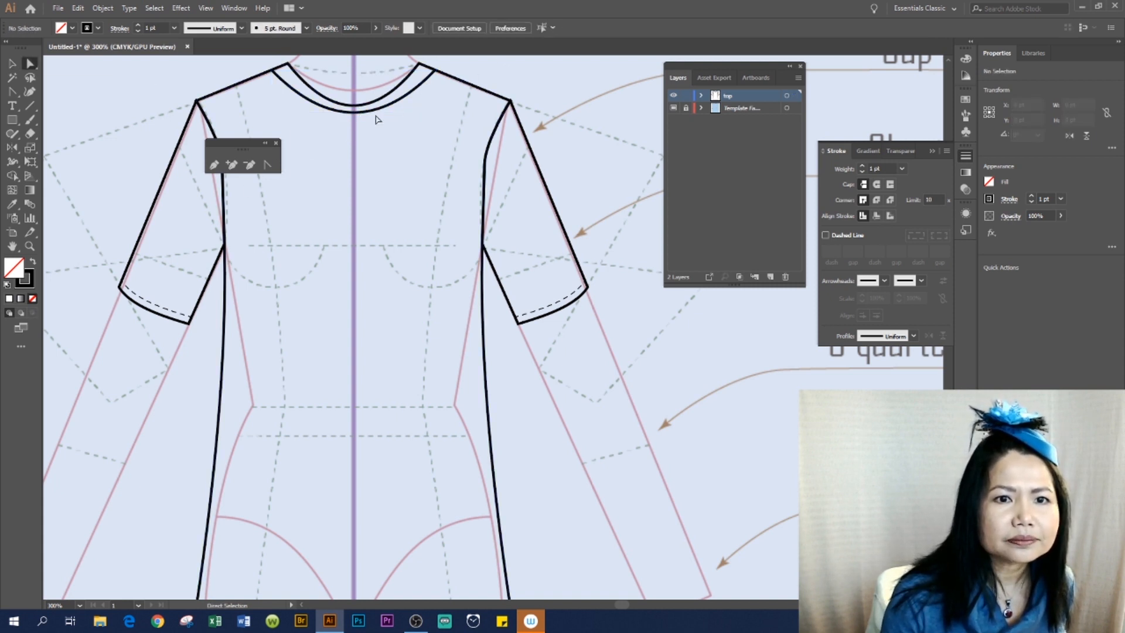
pyautogui.click(355, 111)
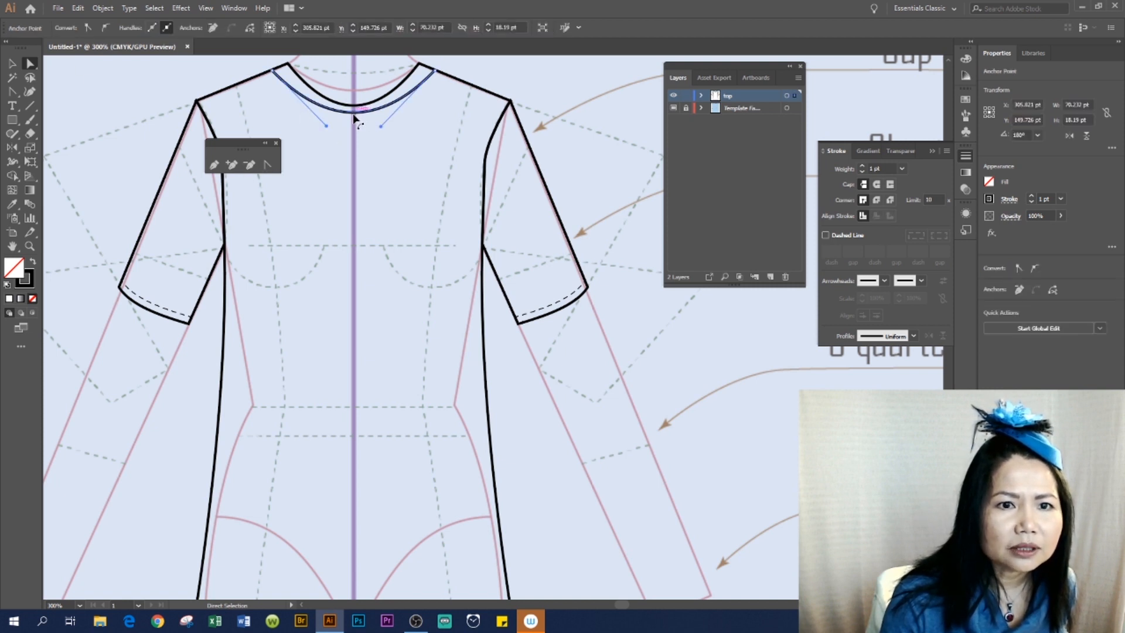
pyautogui.moveTo(354, 116); pyautogui.dragTo(353, 123)
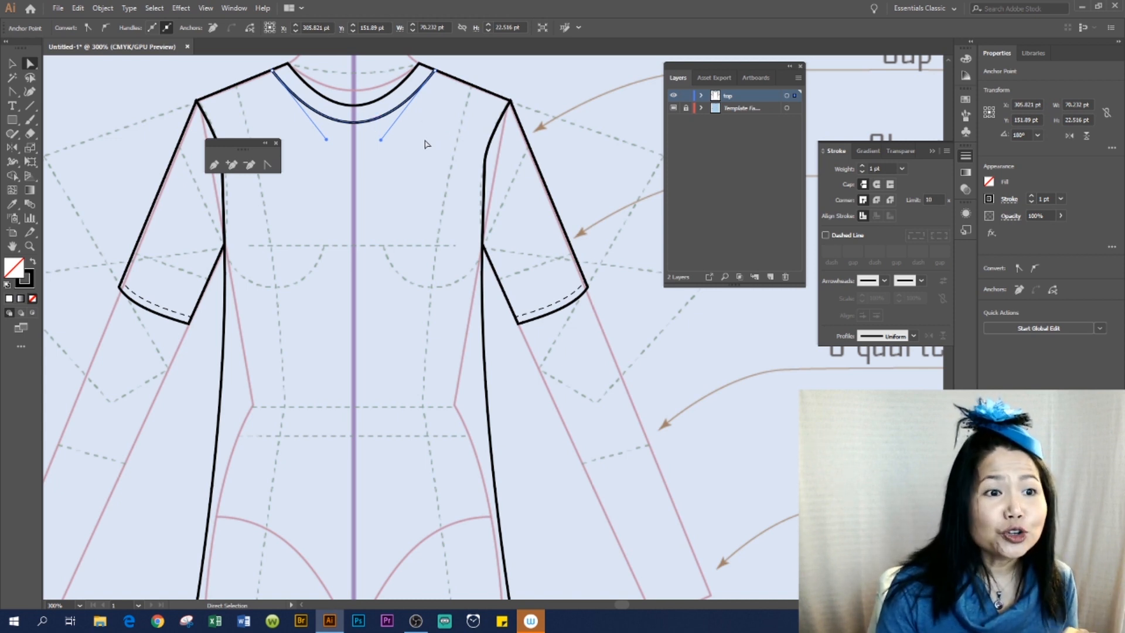
# Apply the sleeve hem's dashed stitch style to the copied neckline curve with the Eyedropper.
pyautogui.click(12, 207)
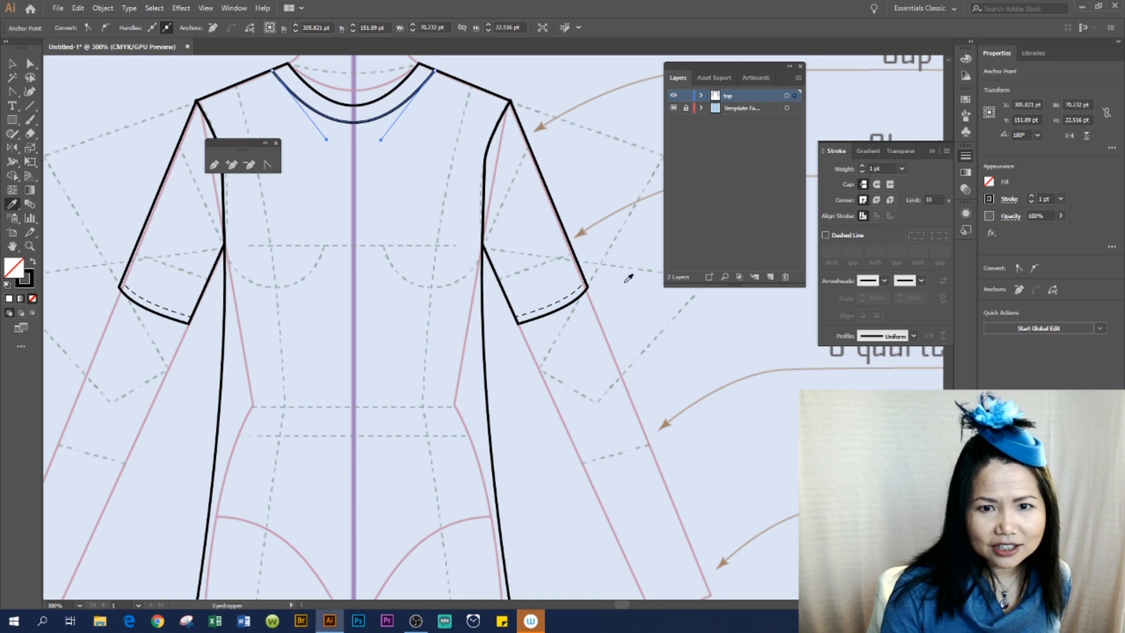
pyautogui.click(577, 290)
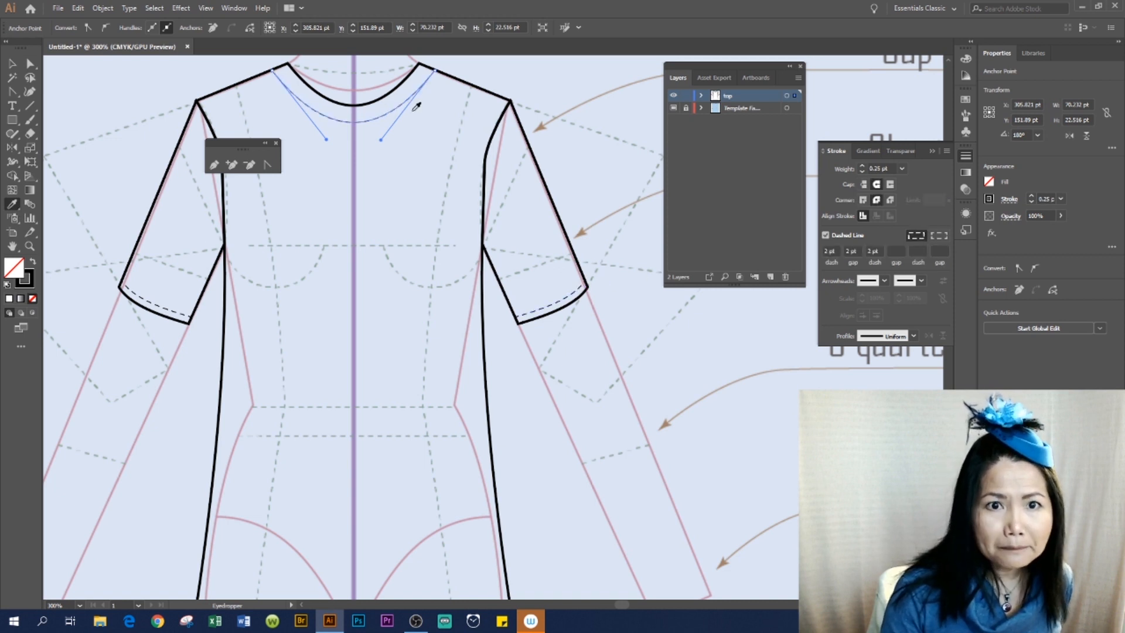
# Deselect the dashed neckline stitch line, then copy only the body outline's bottom hem segment and paste it in front.
pyautogui.click(12, 65)
pyautogui.click(550, 93)
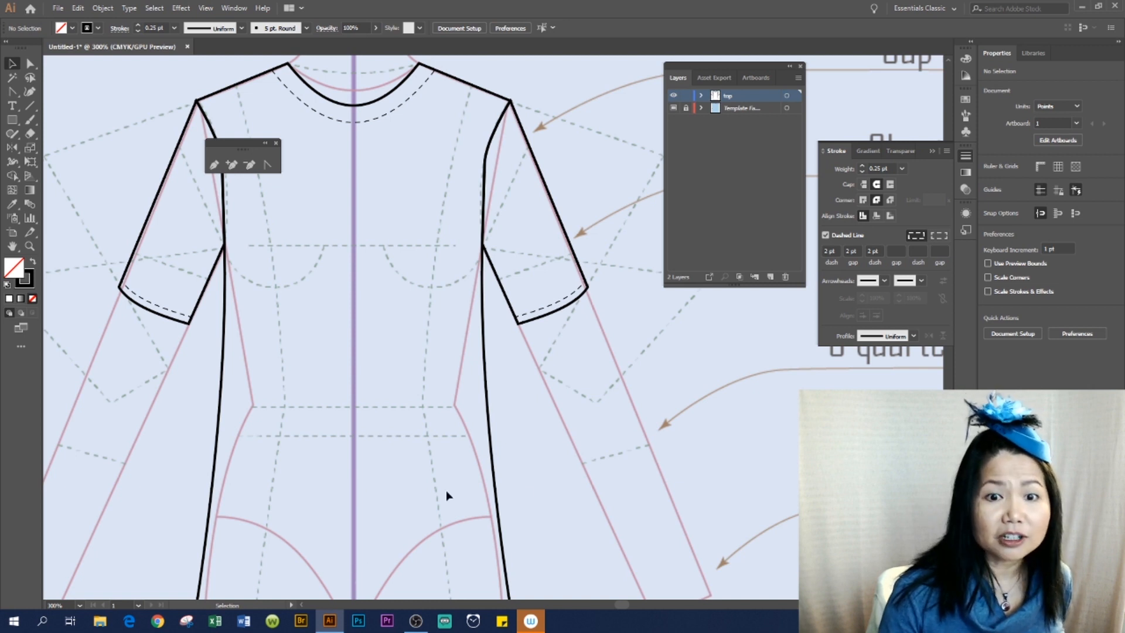
pyautogui.moveTo(364, 557); pyautogui.dragTo(374, 341)
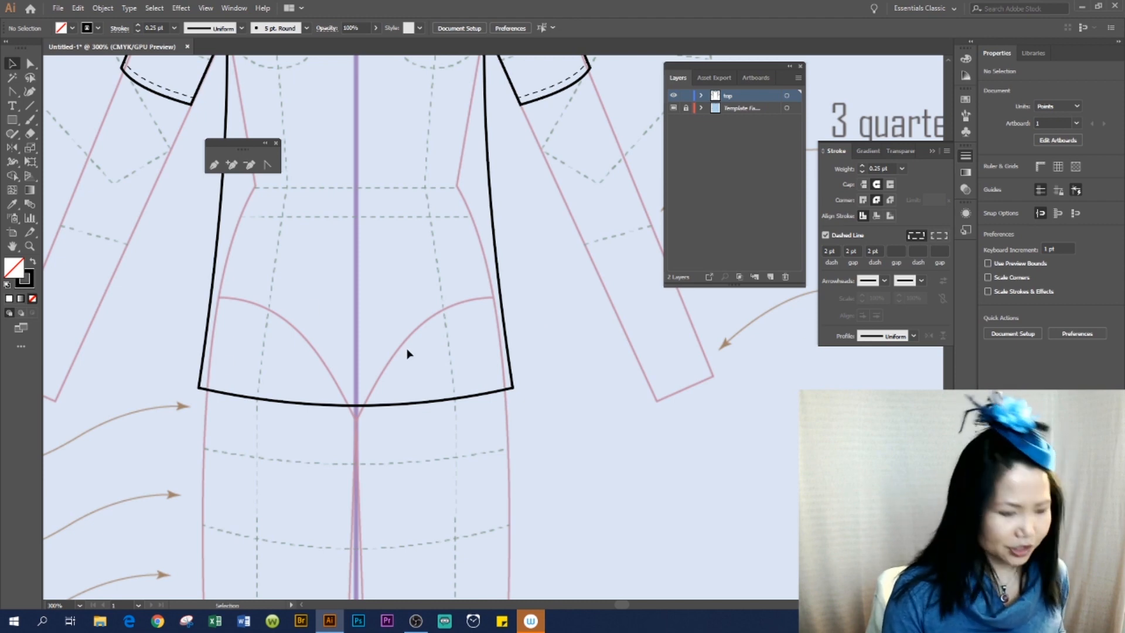
pyautogui.moveTo(374, 347); pyautogui.dragTo(431, 410)
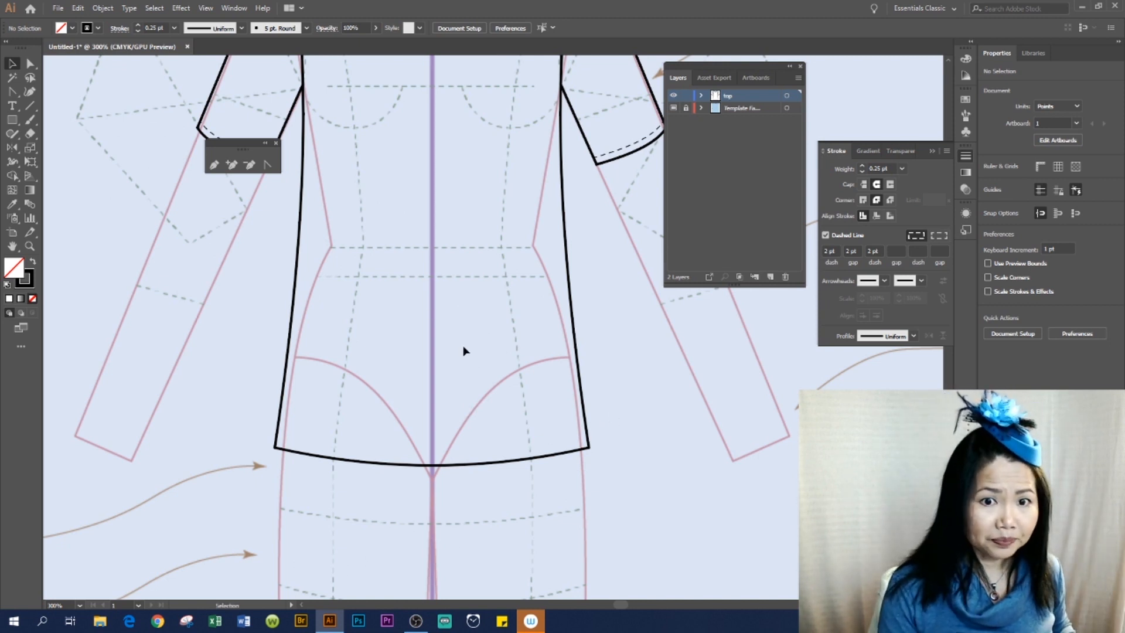
pyautogui.moveTo(452, 343); pyautogui.dragTo(431, 379)
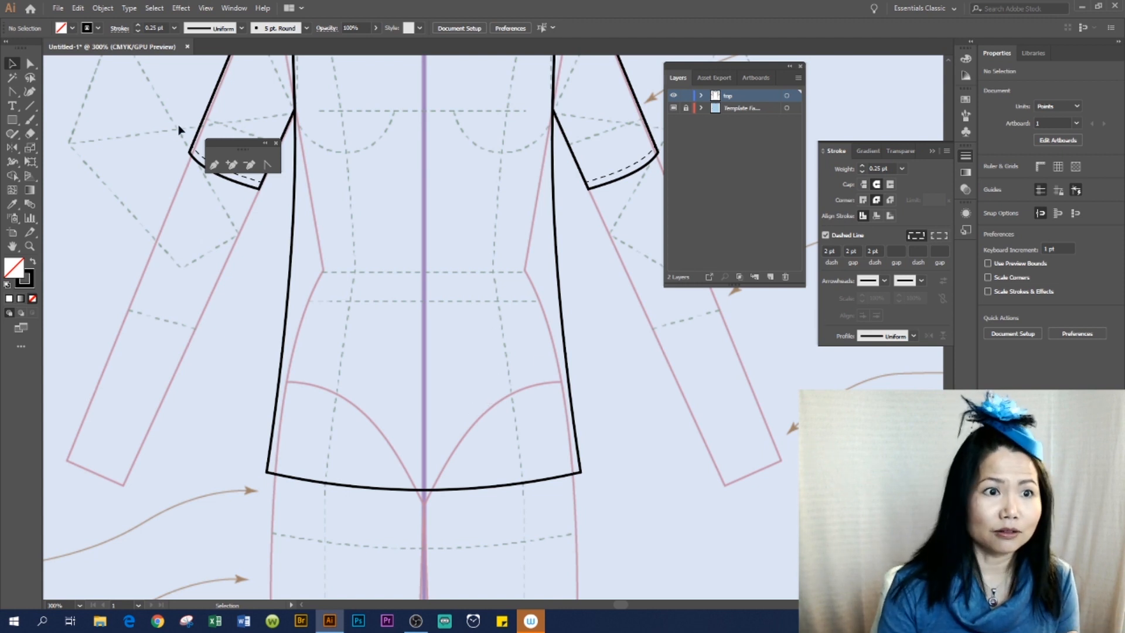
pyautogui.click(30, 64)
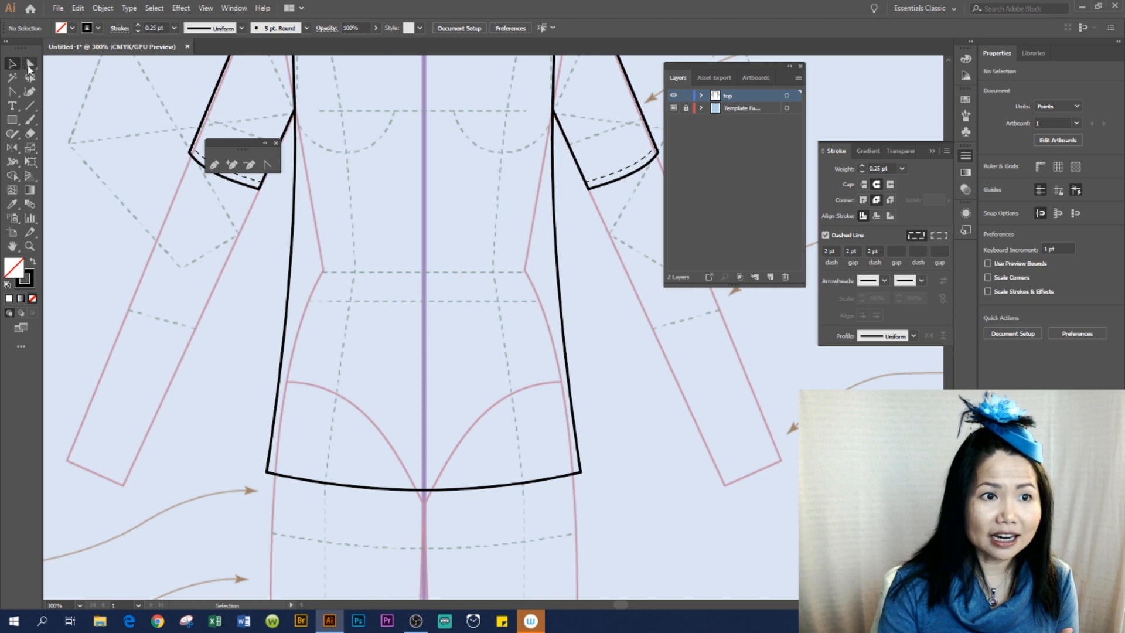
pyautogui.click(425, 492)
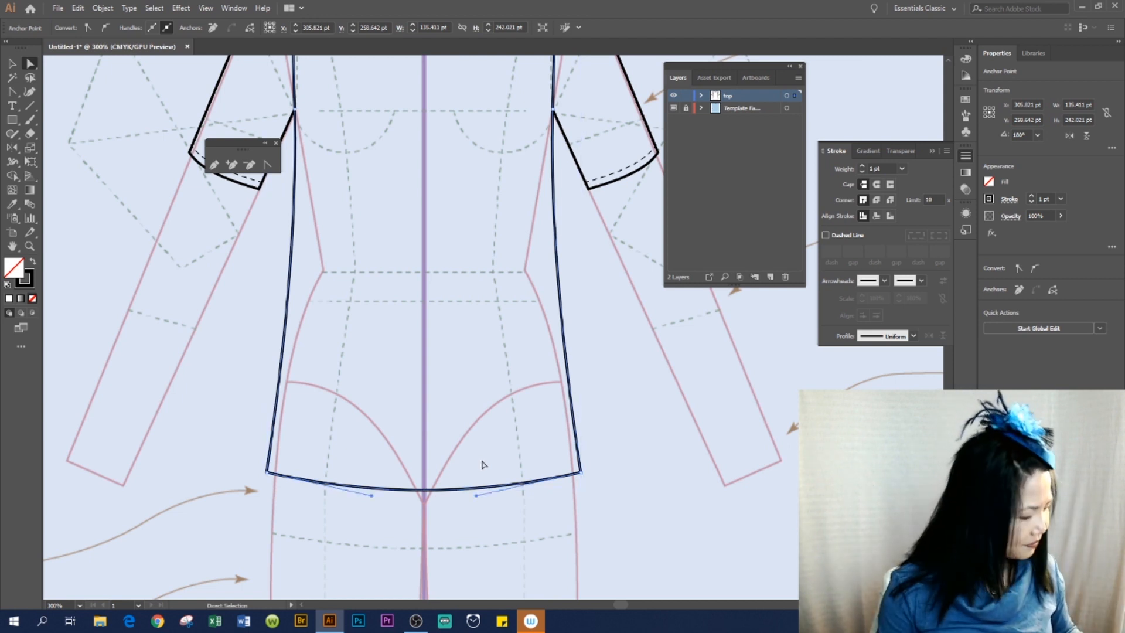
pyautogui.hotkey('ctrl', 'z')
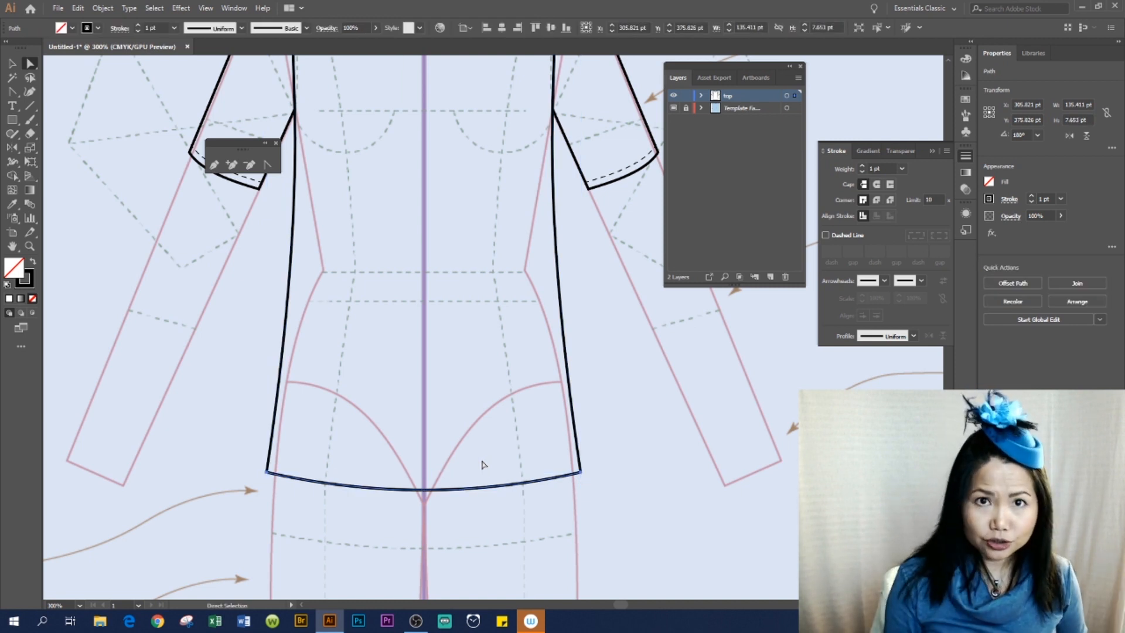
pyautogui.hotkey('ctrl', 'c')
pyautogui.hotkey('ctrl', 'f')
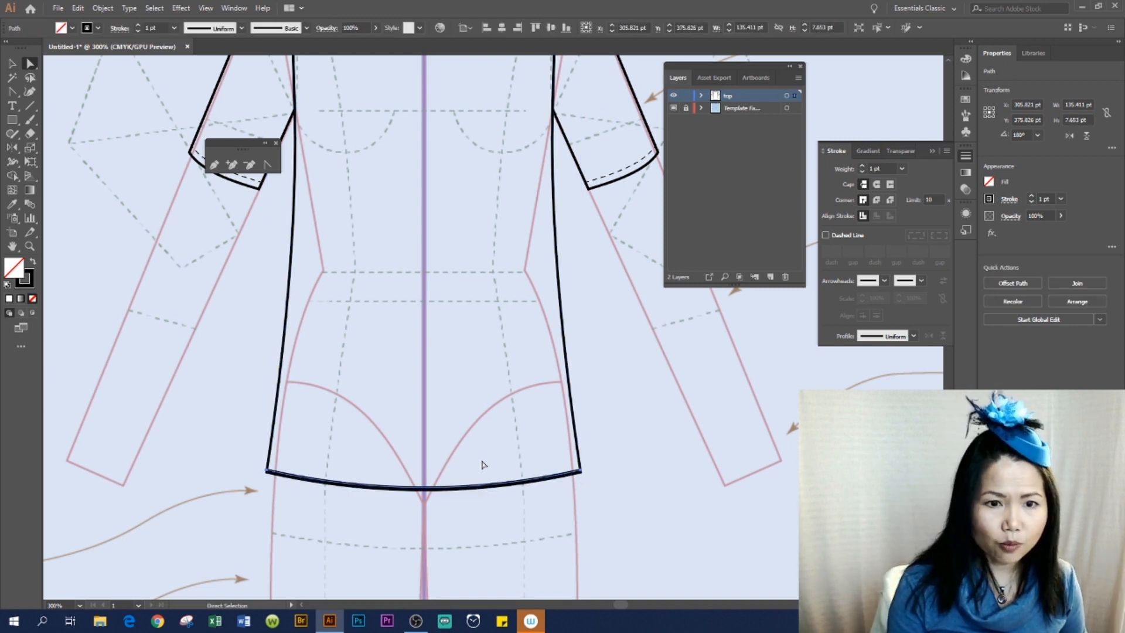
# Nudge the copied bottom hem line 5 pt up from the body's hem edge.
pyautogui.press('Up')
pyautogui.press('Up')
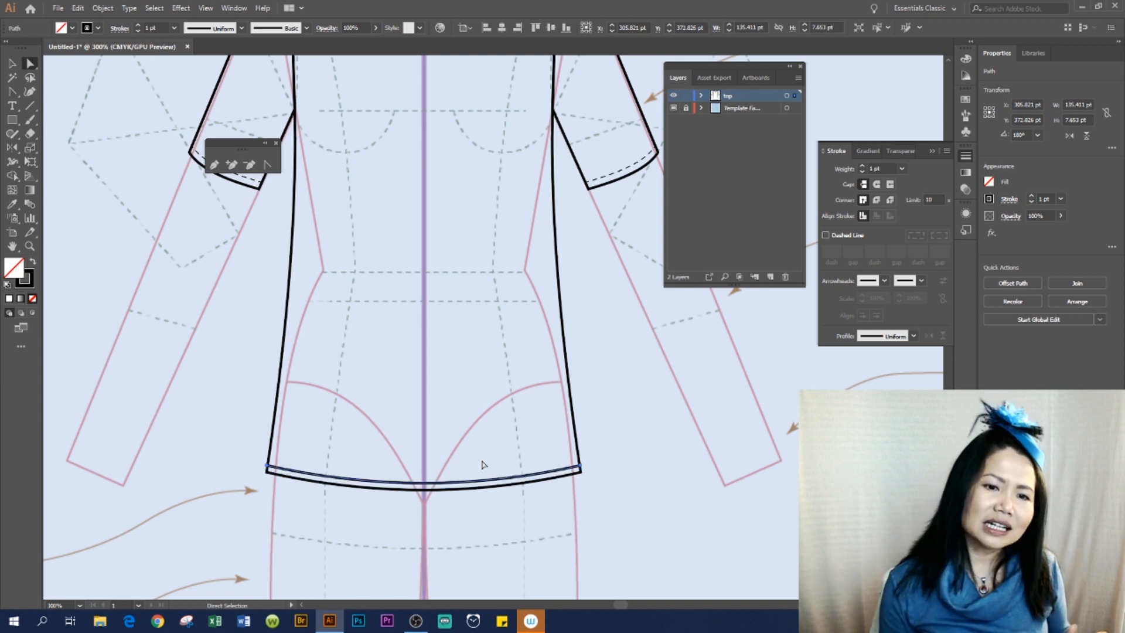
pyautogui.press('Up')
pyautogui.press('Up')
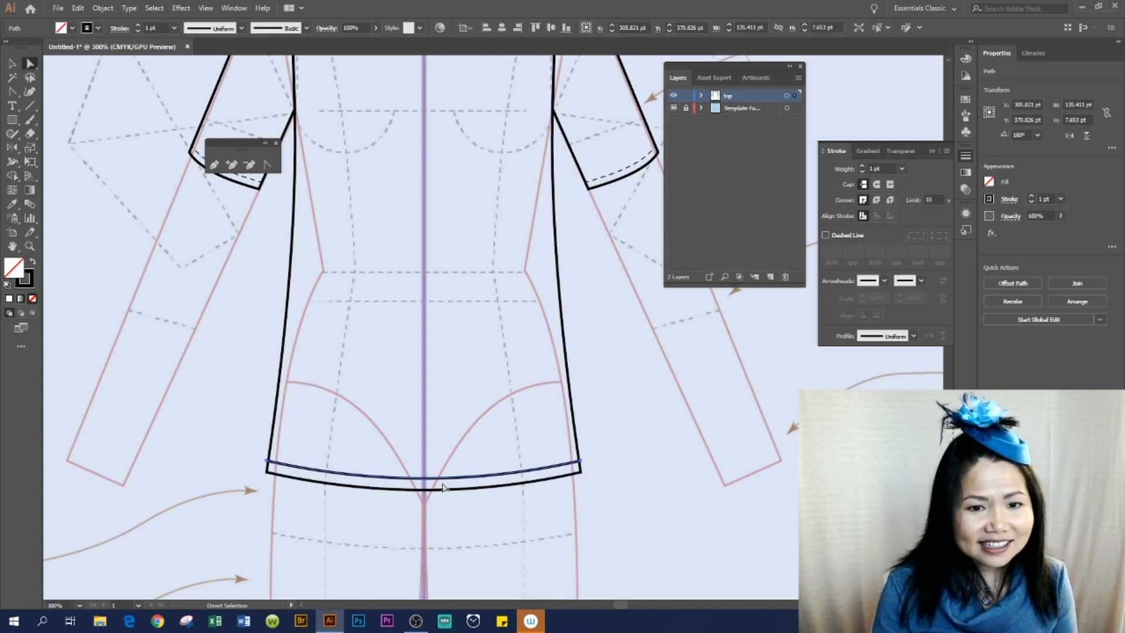
# Apply the sleeve hem's dashed stitch style to the copied bottom hem line with the Eyedropper, then deselect it.
pyautogui.click(15, 206)
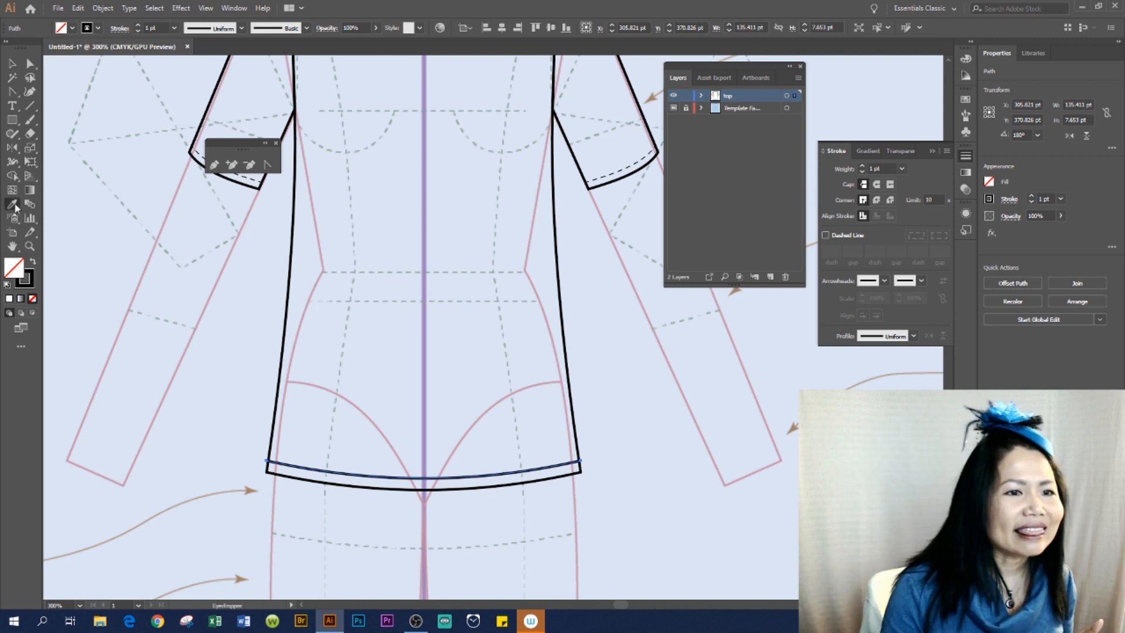
pyautogui.click(637, 161)
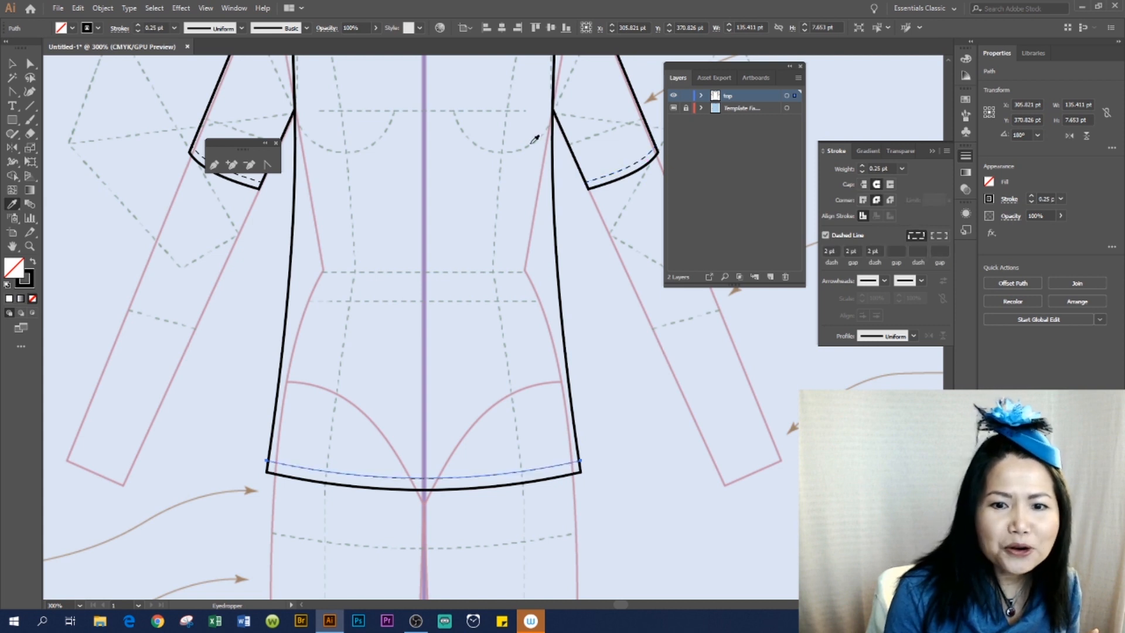
pyautogui.click(13, 65)
pyautogui.click(640, 471)
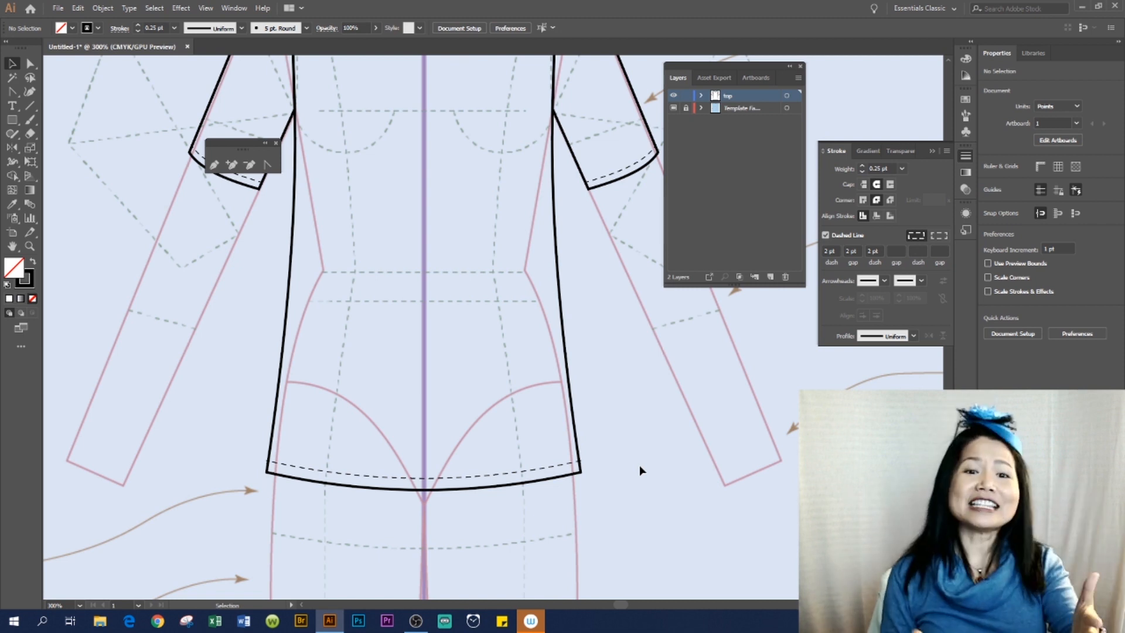
# Select the body outline and both sleeve outlines, give their strokes a round cap and round join, then deselect.
pyautogui.hotkey('ctrl', '-')
pyautogui.hotkey('ctrl', '-')
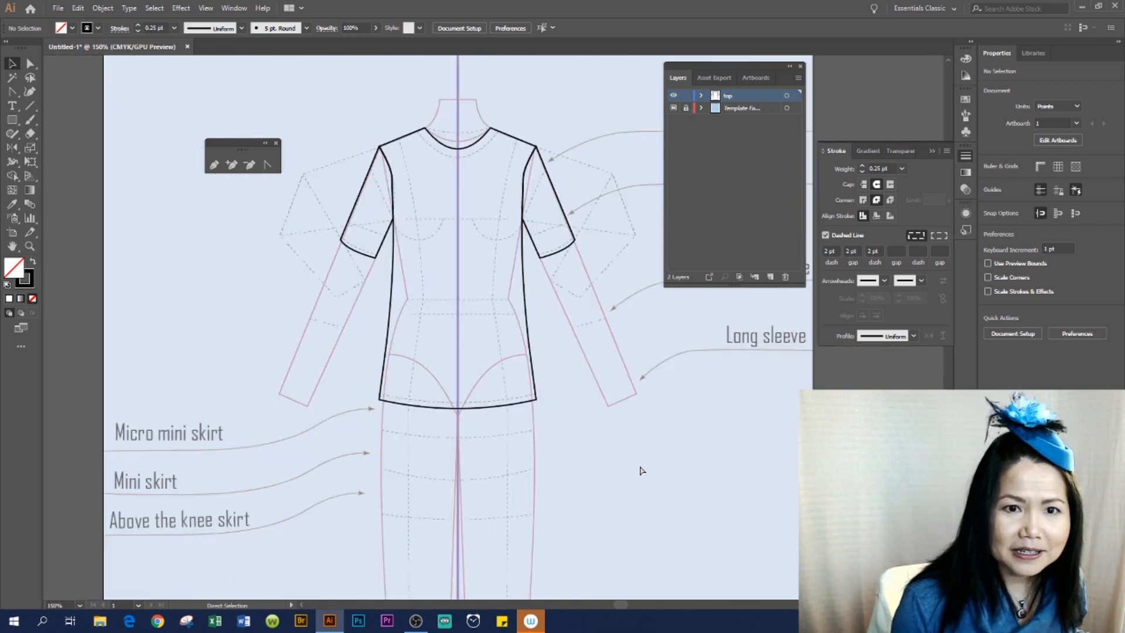
pyautogui.moveTo(236, 143); pyautogui.dragTo(214, 139)
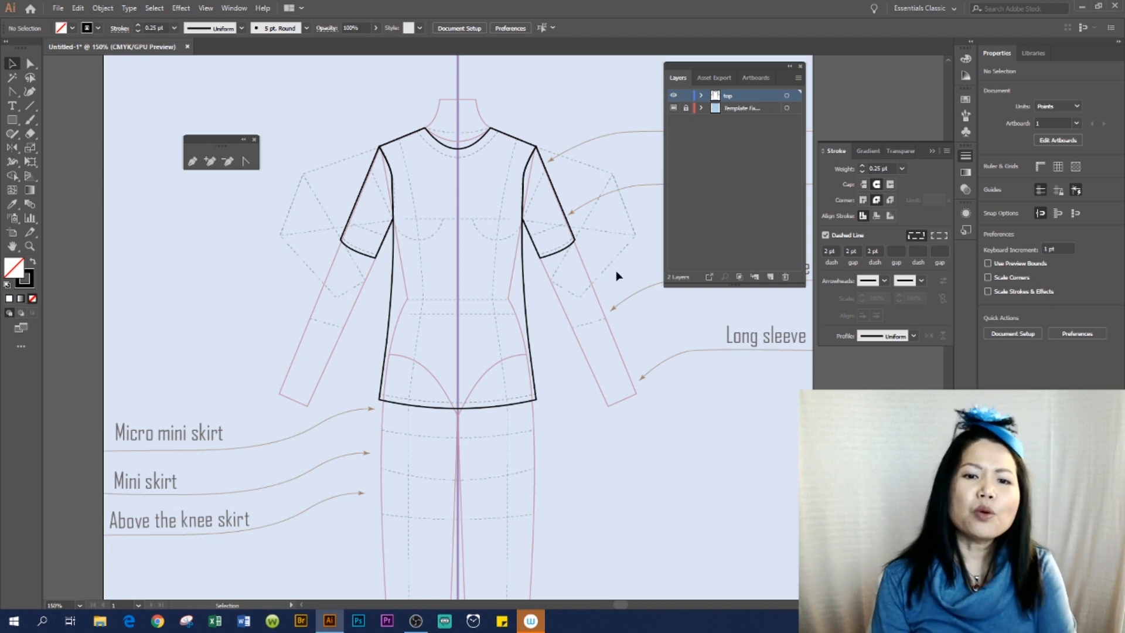
pyautogui.click(30, 249)
pyautogui.moveTo(559, 406); pyautogui.dragTo(820, 407)
pyautogui.moveTo(427, 397); pyautogui.dragTo(88, 430)
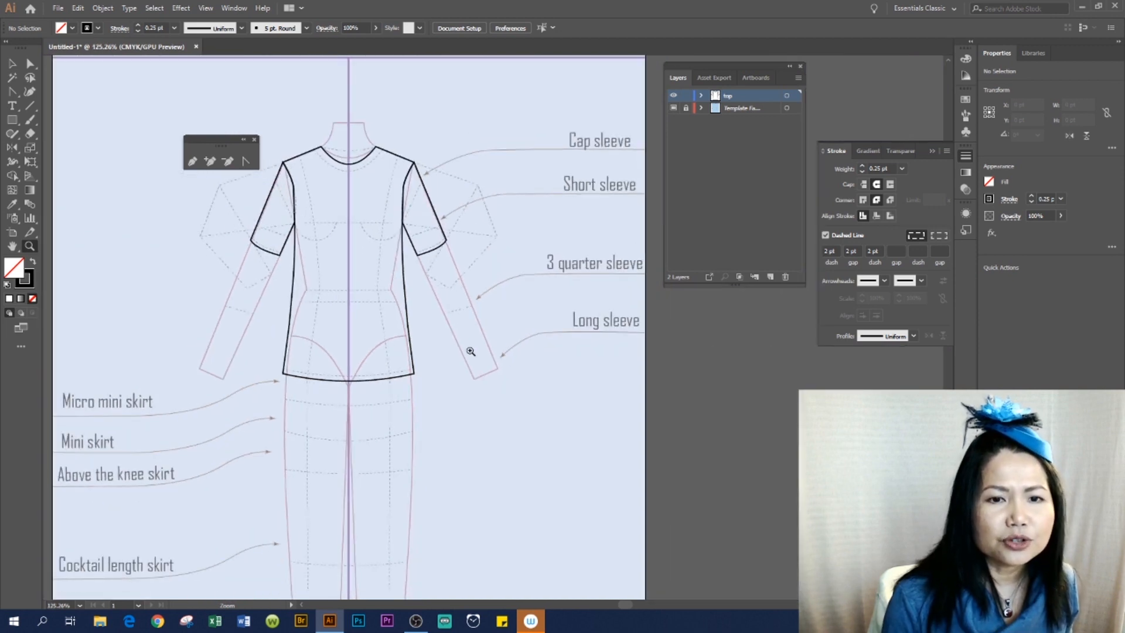
pyautogui.press('v')
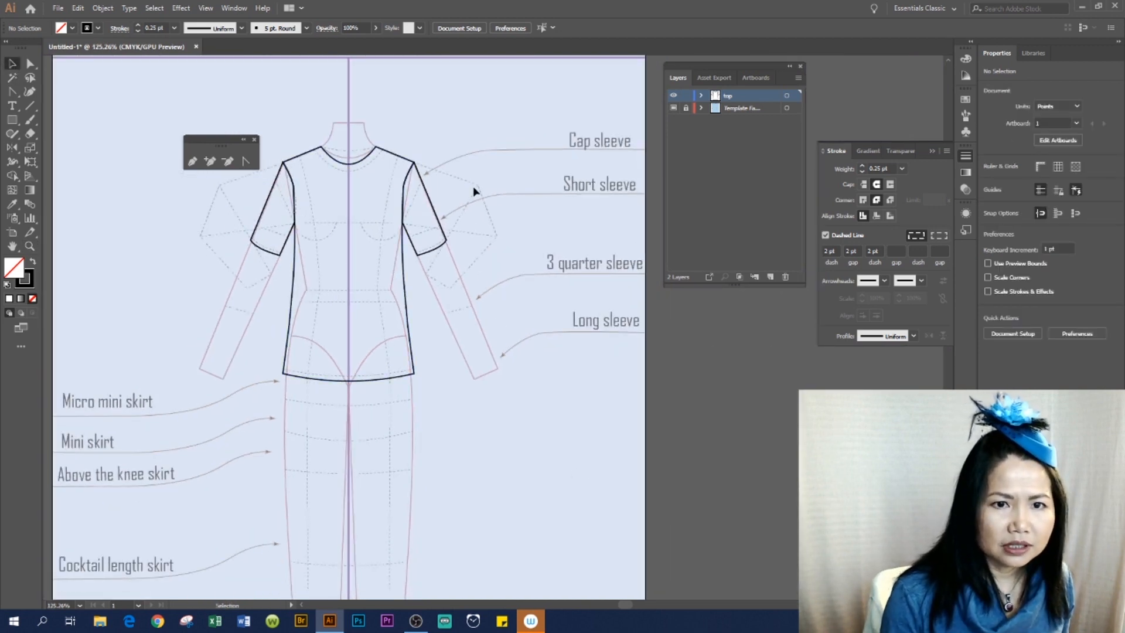
pyautogui.click(398, 157)
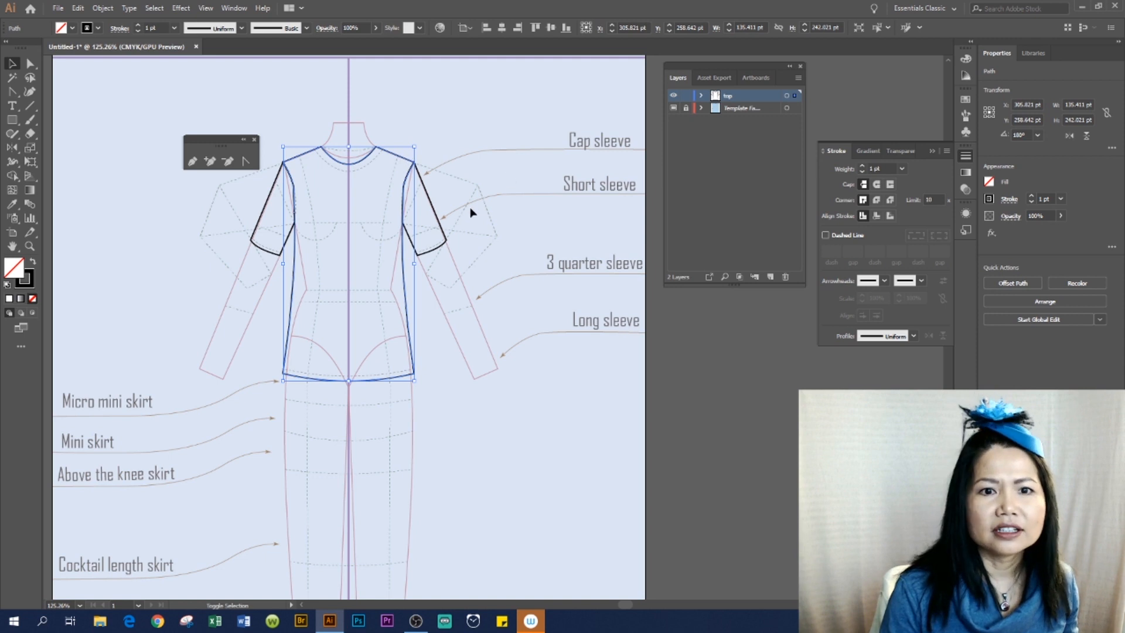
pyautogui.keyDown('shift'); pyautogui.click(434, 210); pyautogui.keyUp('shift')
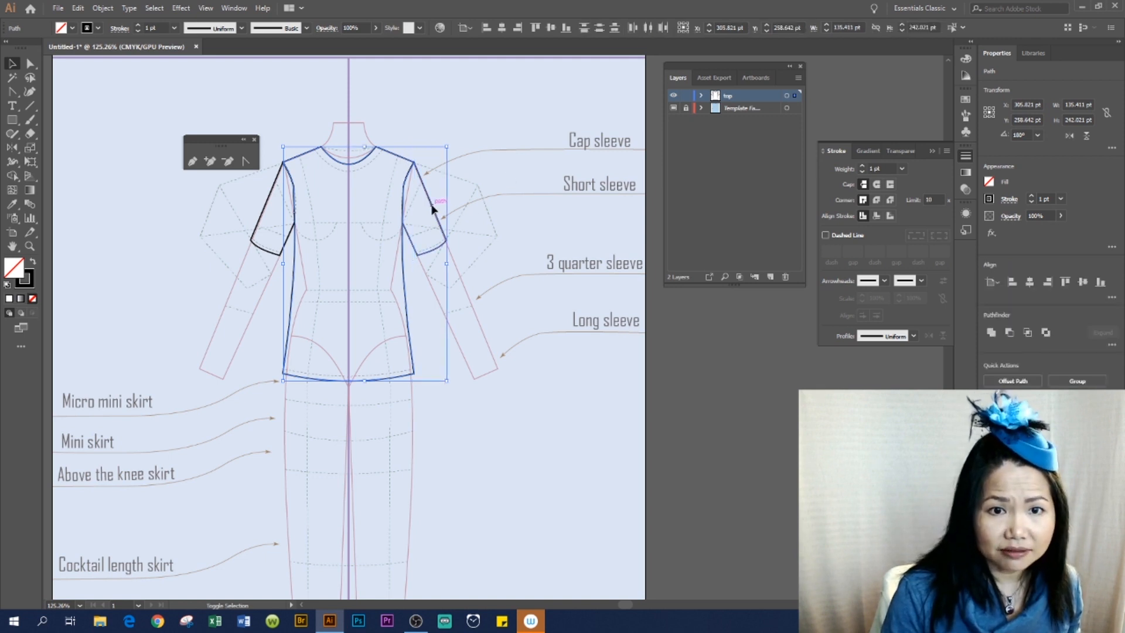
pyautogui.keyDown('shift'); pyautogui.click(264, 211); pyautogui.keyUp('shift')
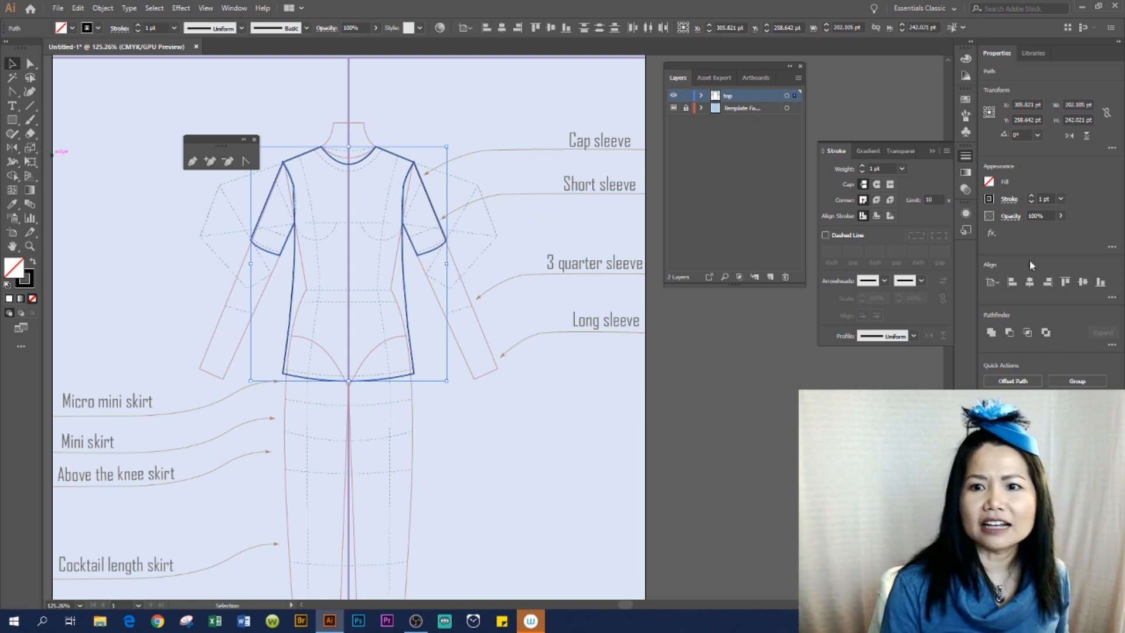
pyautogui.click(877, 185)
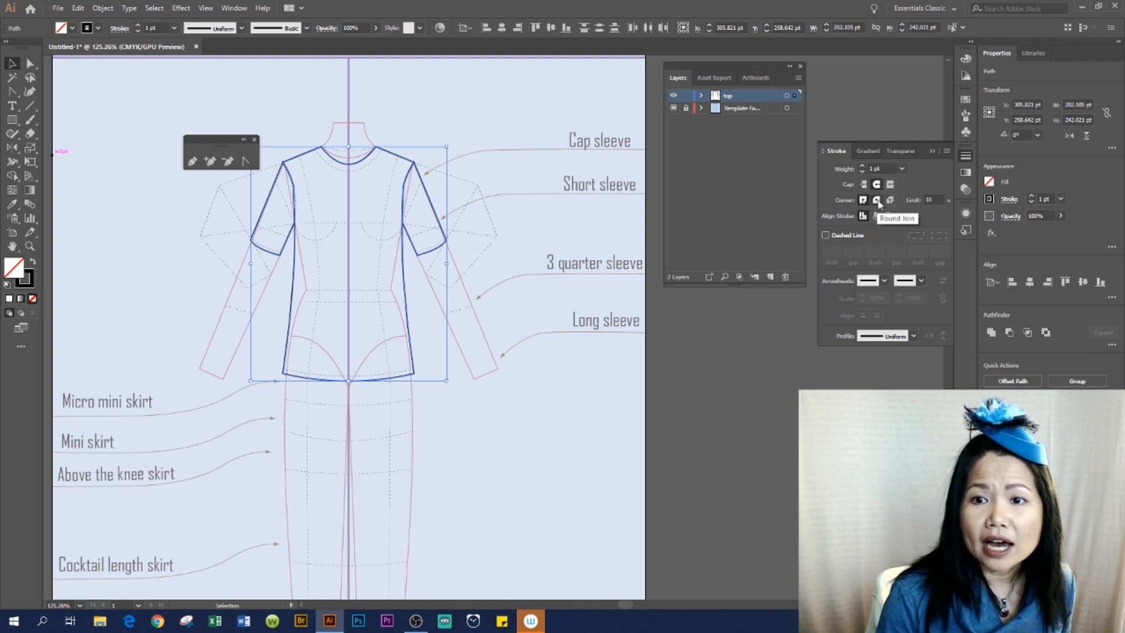
pyautogui.click(877, 201)
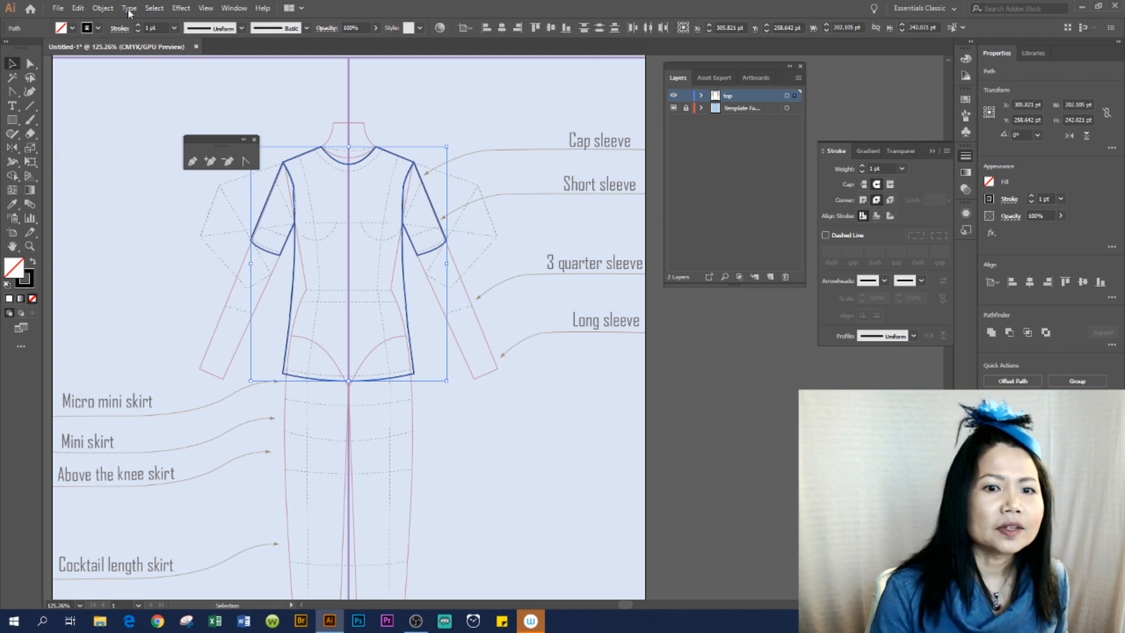
pyautogui.click(549, 441)
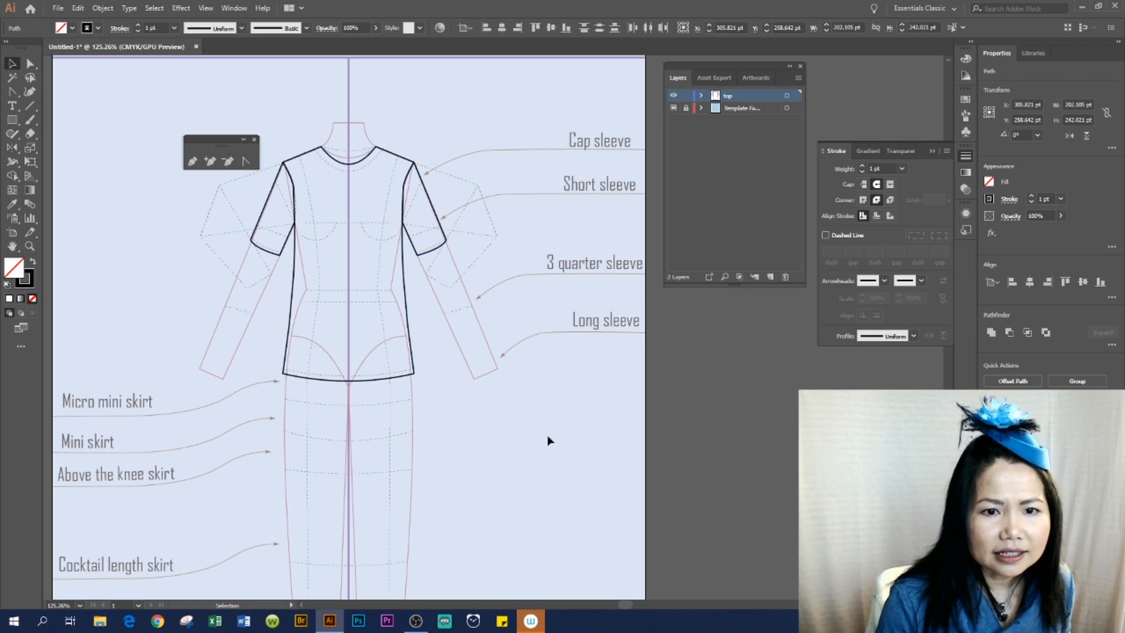
# Examine up close the stroke corner where the body's side seam meets the bottom hem.
pyautogui.click(31, 247)
pyautogui.moveTo(390, 417); pyautogui.dragTo(625, 309)
pyautogui.moveTo(533, 255); pyautogui.dragTo(474, 272)
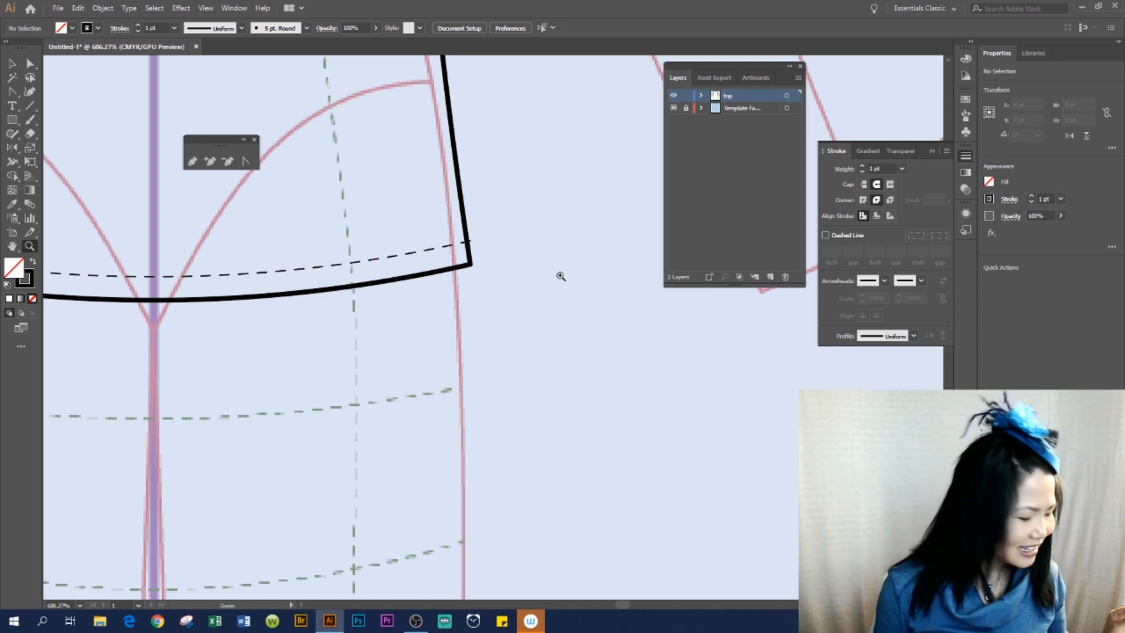
pyautogui.press('v')
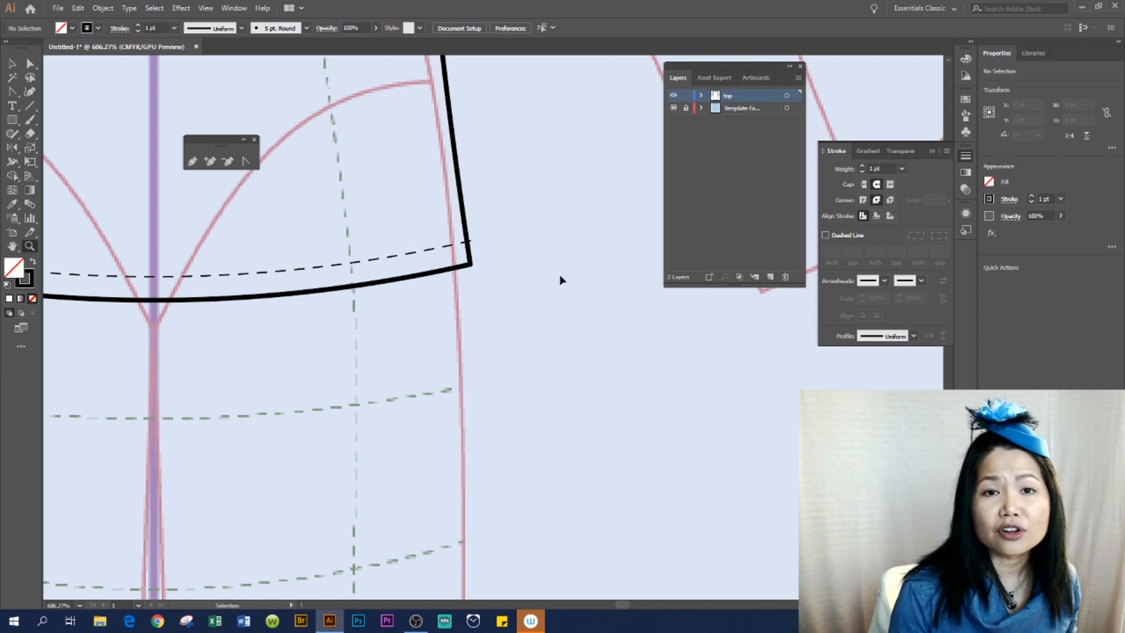
pyautogui.hotkey('ctrl', '-')
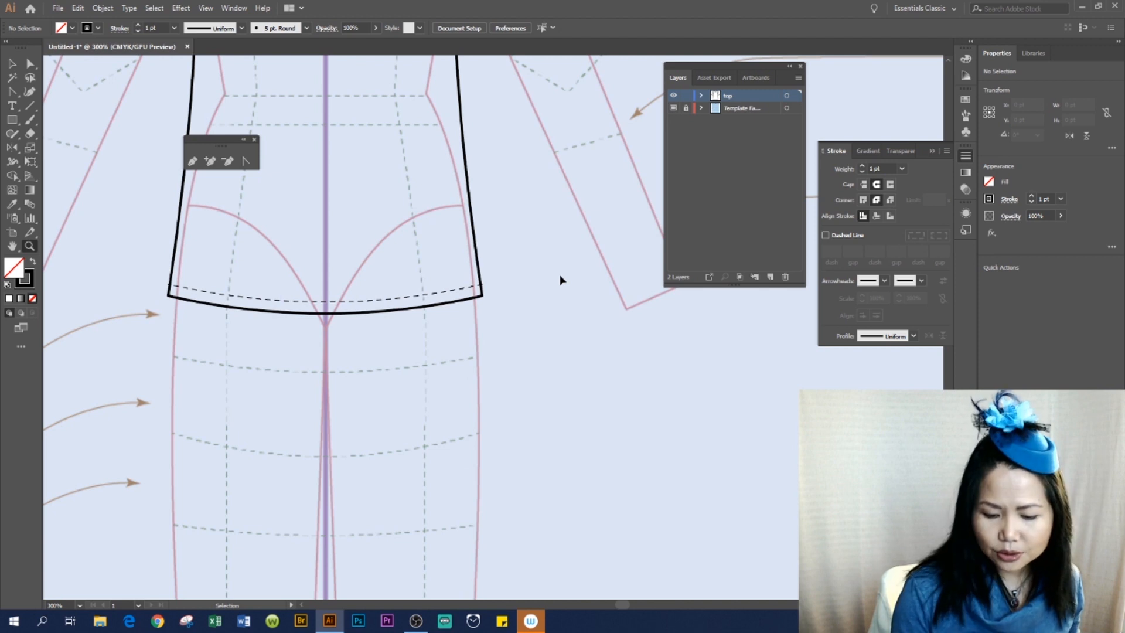
pyautogui.hotkey('ctrl', '-')
pyautogui.hotkey('ctrl', '-')
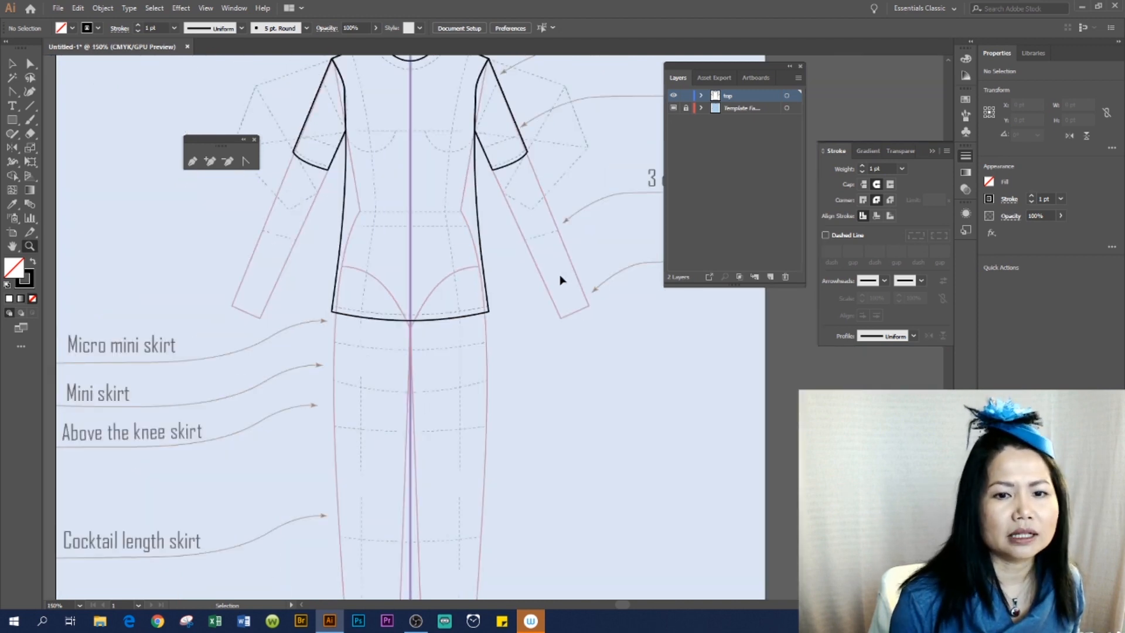
pyautogui.hotkey('ctrl', '-')
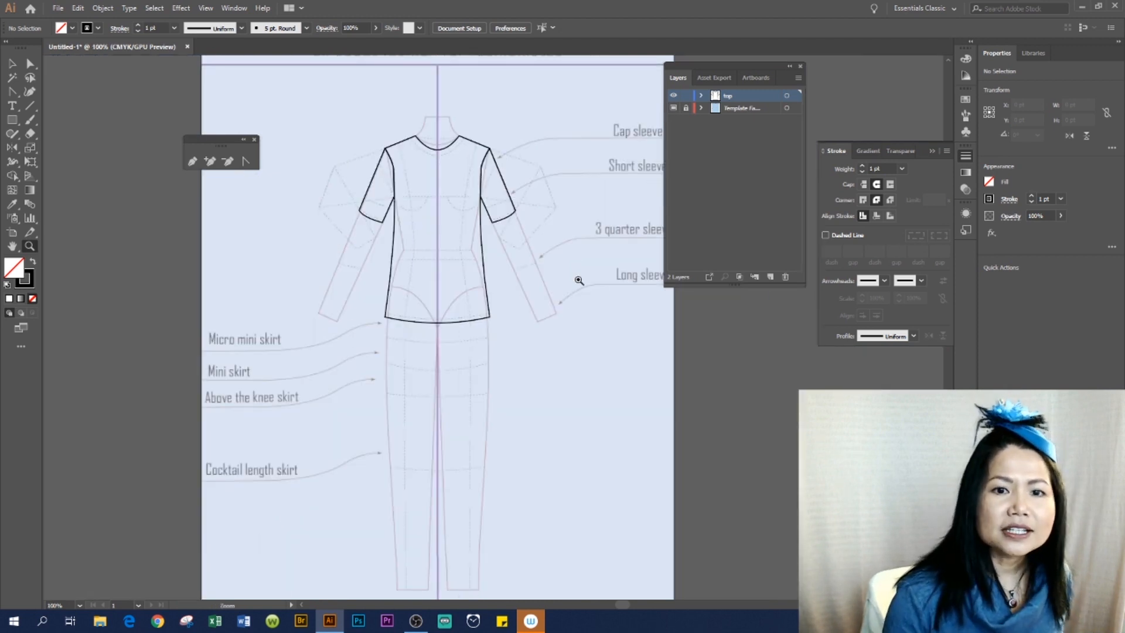
pyautogui.press('z')
pyautogui.moveTo(217, 137); pyautogui.dragTo(201, 137)
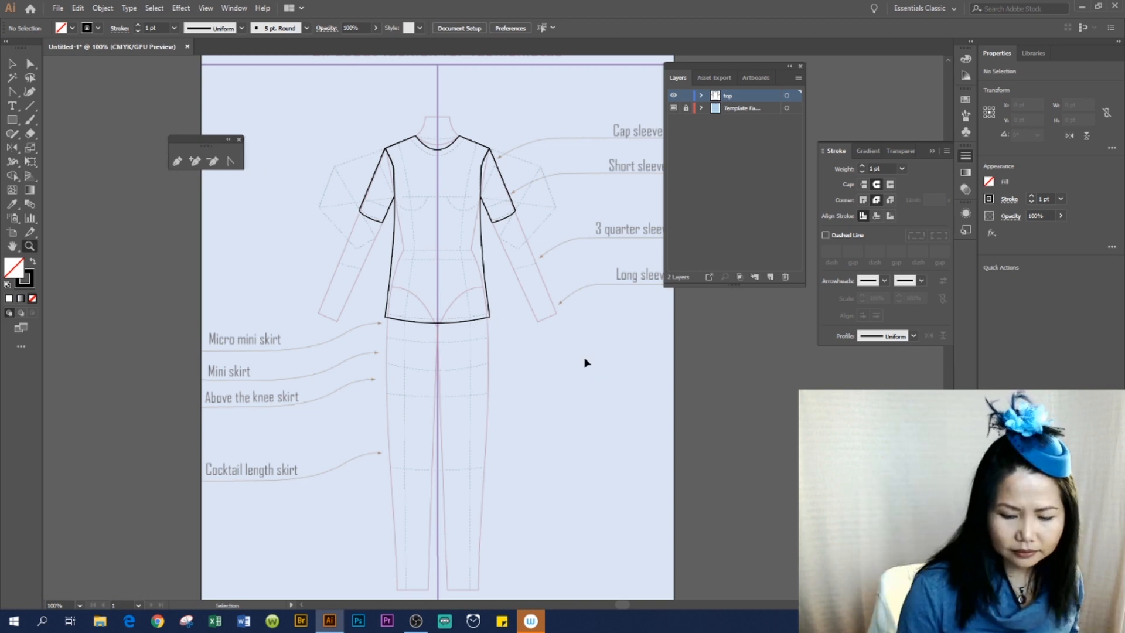
pyautogui.hotkey('ctrl', '-')
pyautogui.hotkey('ctrl', '-')
pyautogui.hotkey('ctrl', '-')
pyautogui.hotkey('ctrl', '+')
pyautogui.hotkey('ctrl', '+')
pyautogui.hotkey('ctrl', '+')
pyautogui.hotkey('ctrl', '+')
pyautogui.hotkey('ctrl', '+')
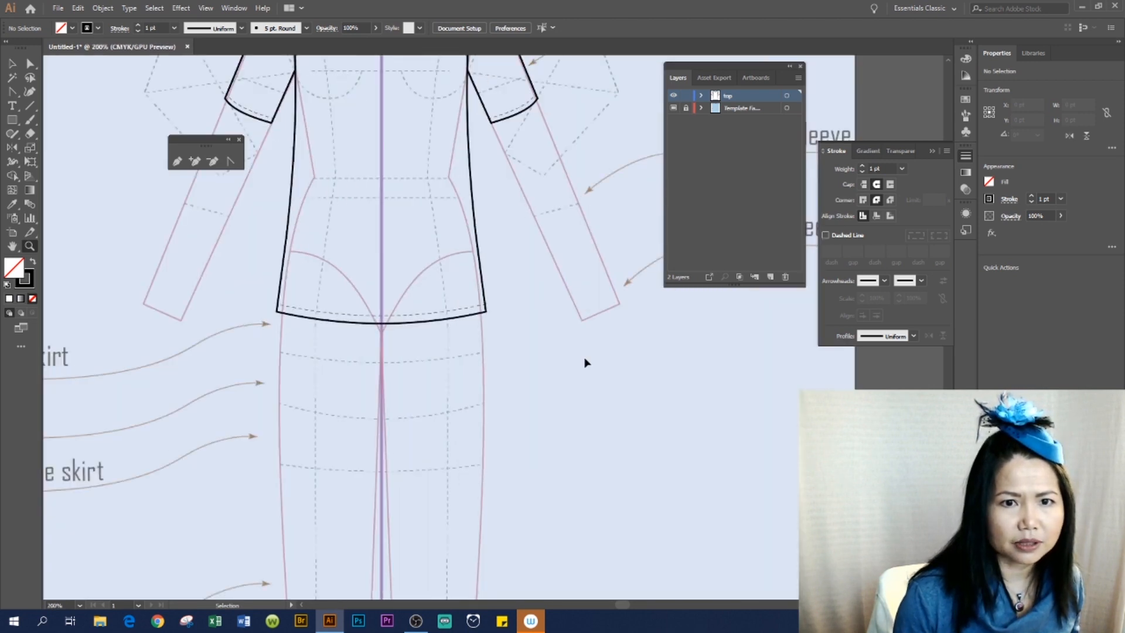
# Copy the front neckline curve from the body outline and paste the copy in front.
pyautogui.moveTo(430, 147); pyautogui.dragTo(403, 367)
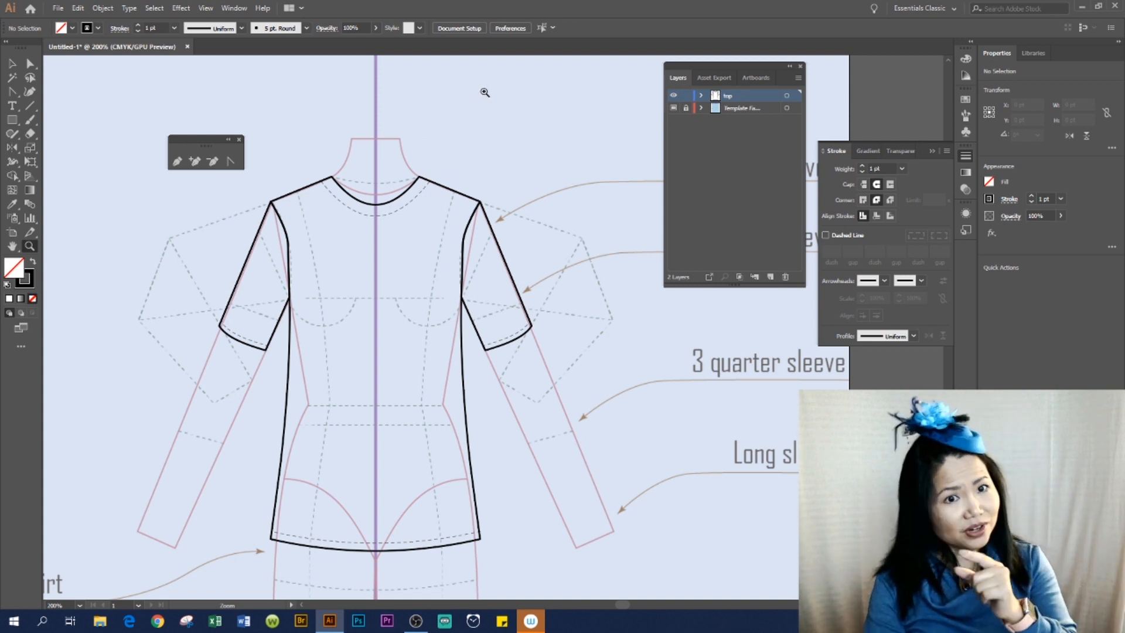
pyautogui.click(30, 63)
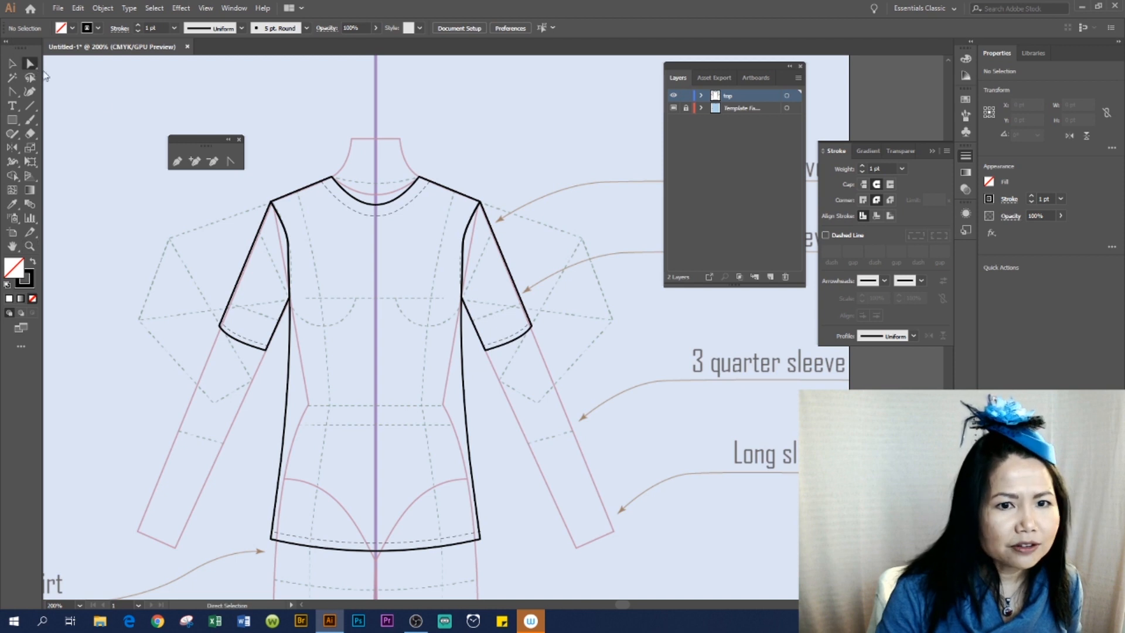
pyautogui.click(382, 207)
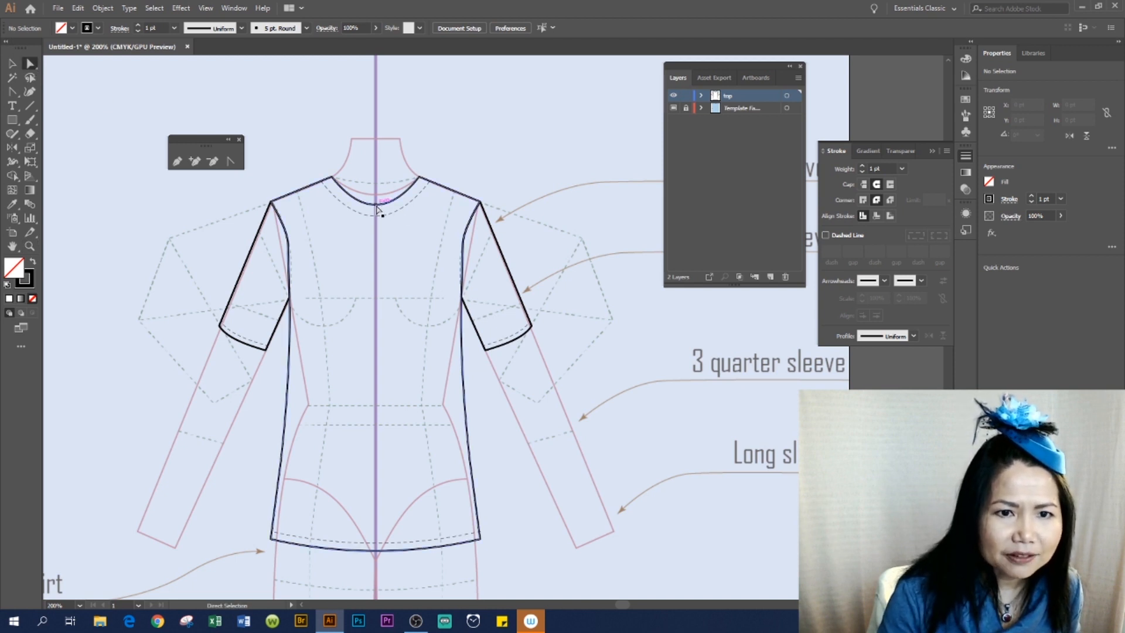
pyautogui.click(377, 207)
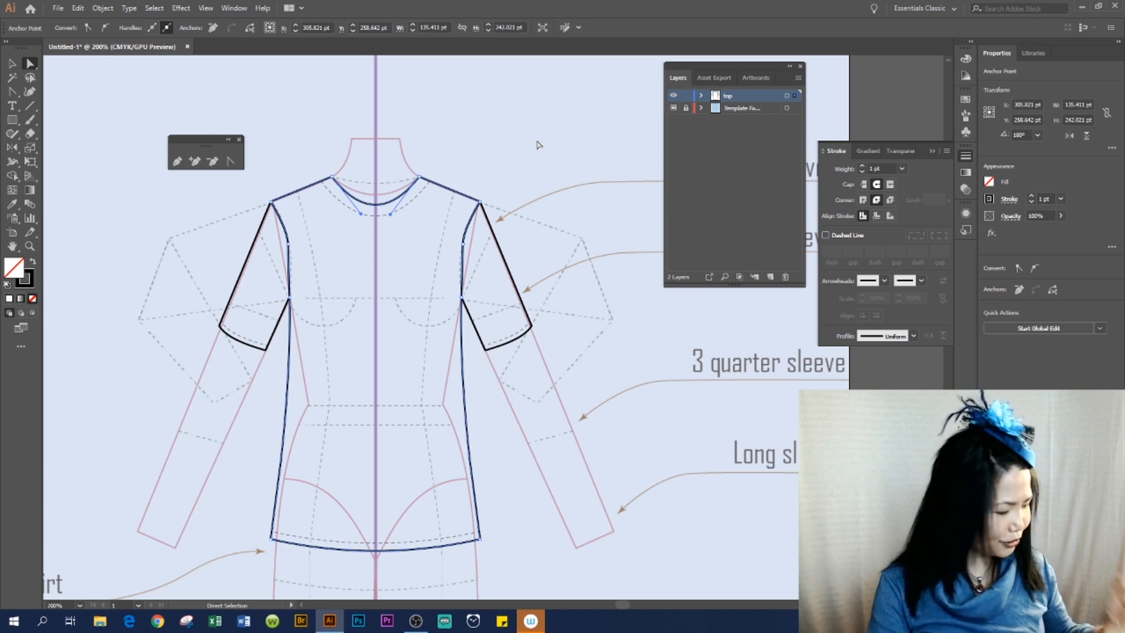
pyautogui.press('v')
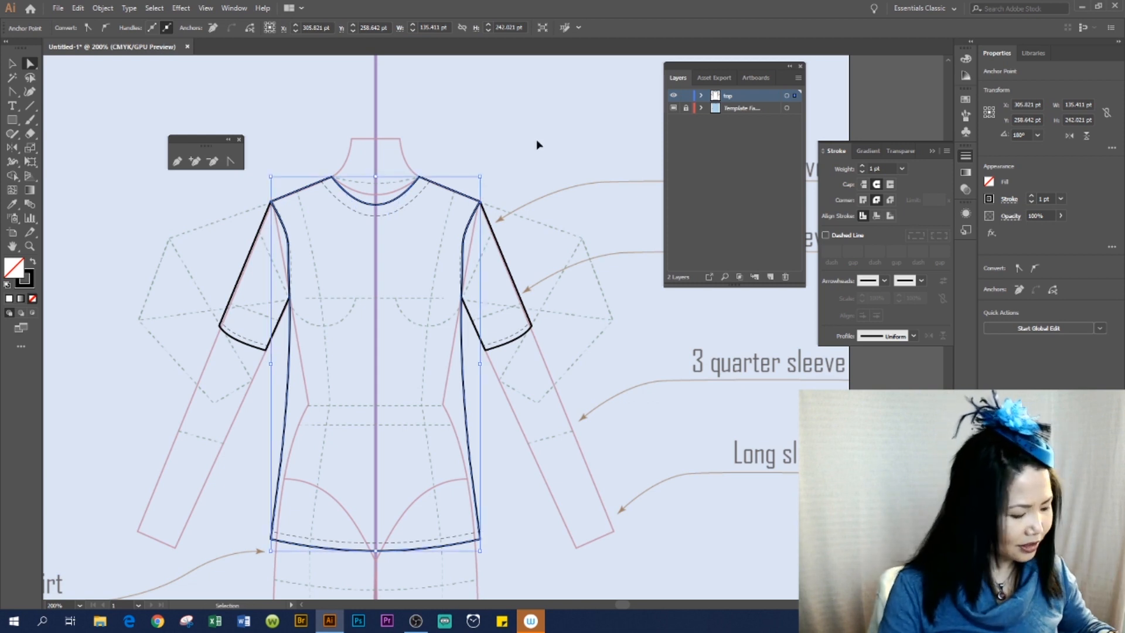
pyautogui.press('a')
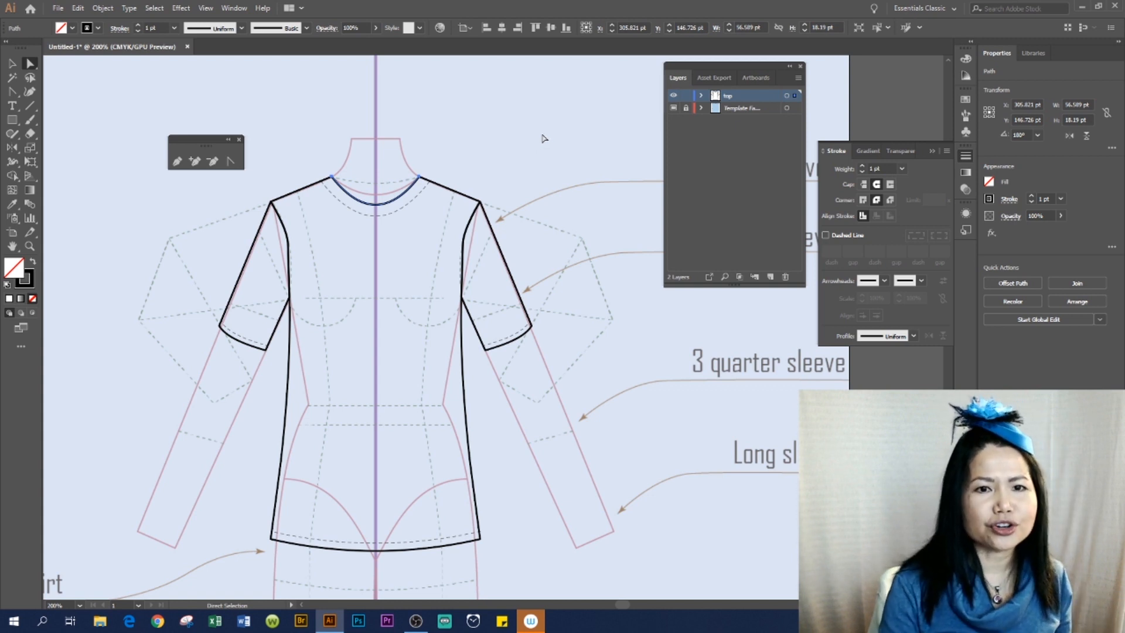
# Join the ends of the copied neckline and bend the closing segment slightly downward into a back neckline, then deselect.
pyautogui.rightClick(378, 198)
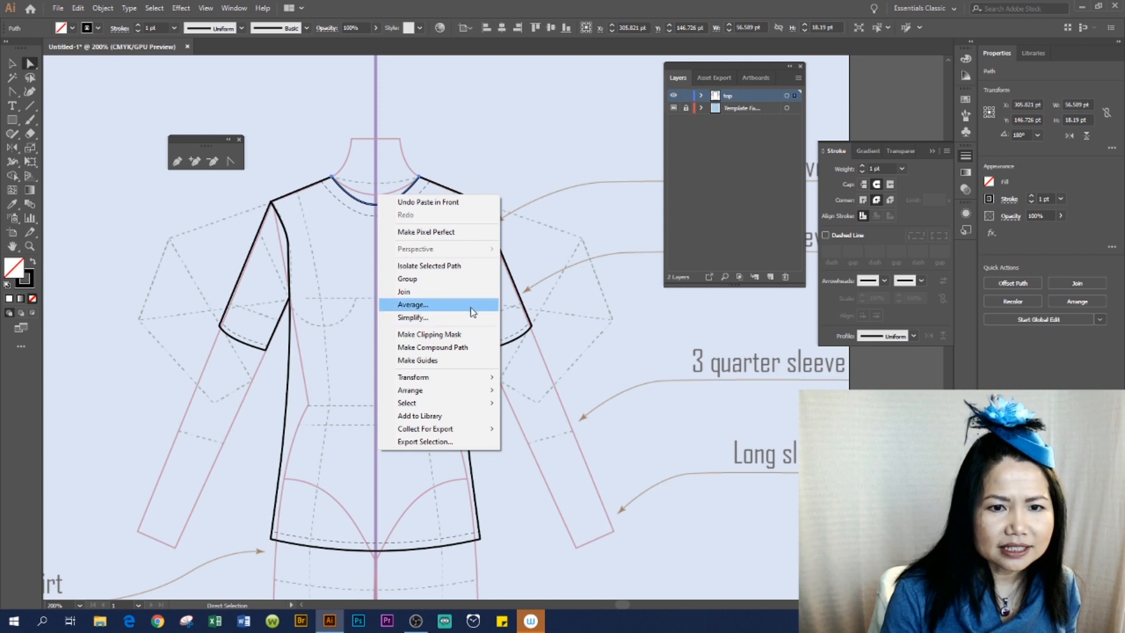
pyautogui.click(463, 291)
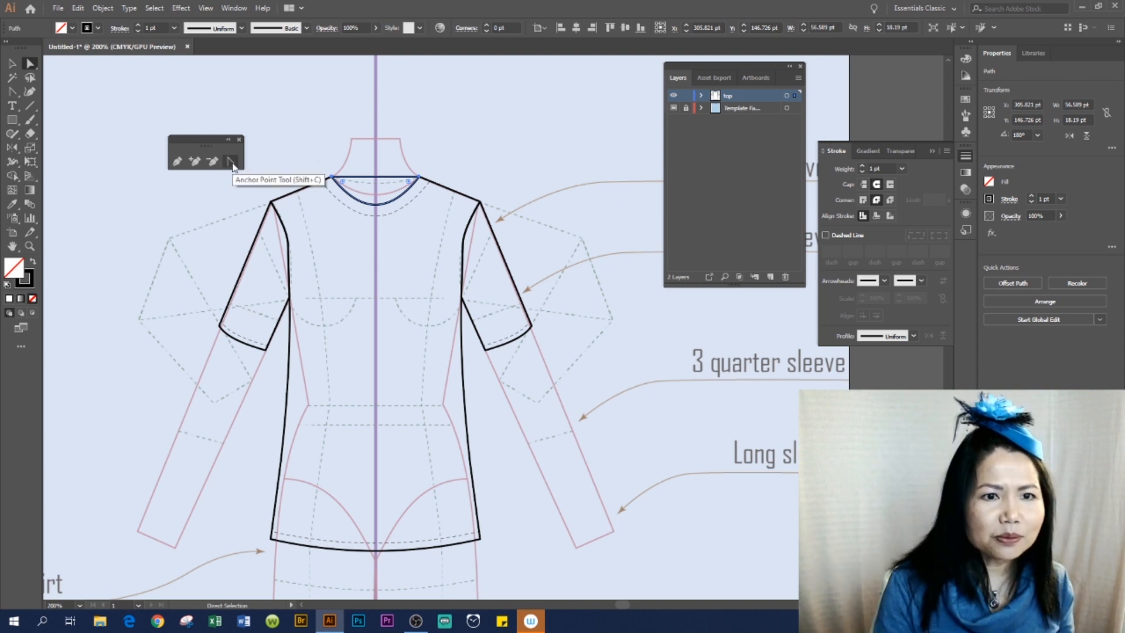
pyautogui.click(232, 162)
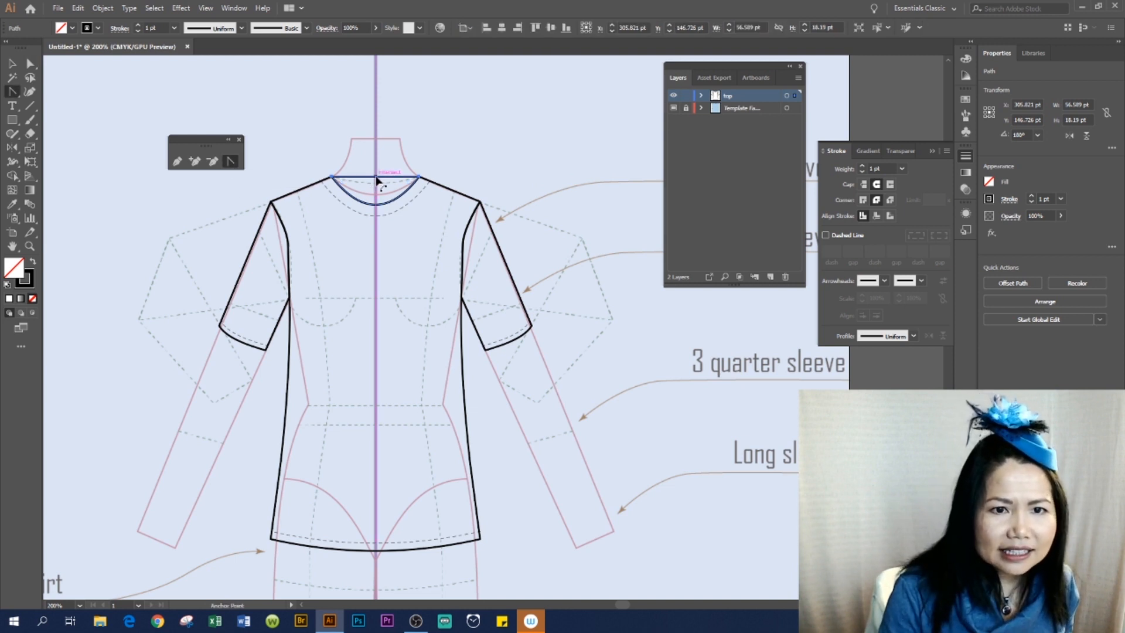
pyautogui.moveTo(378, 181); pyautogui.dragTo(377, 185)
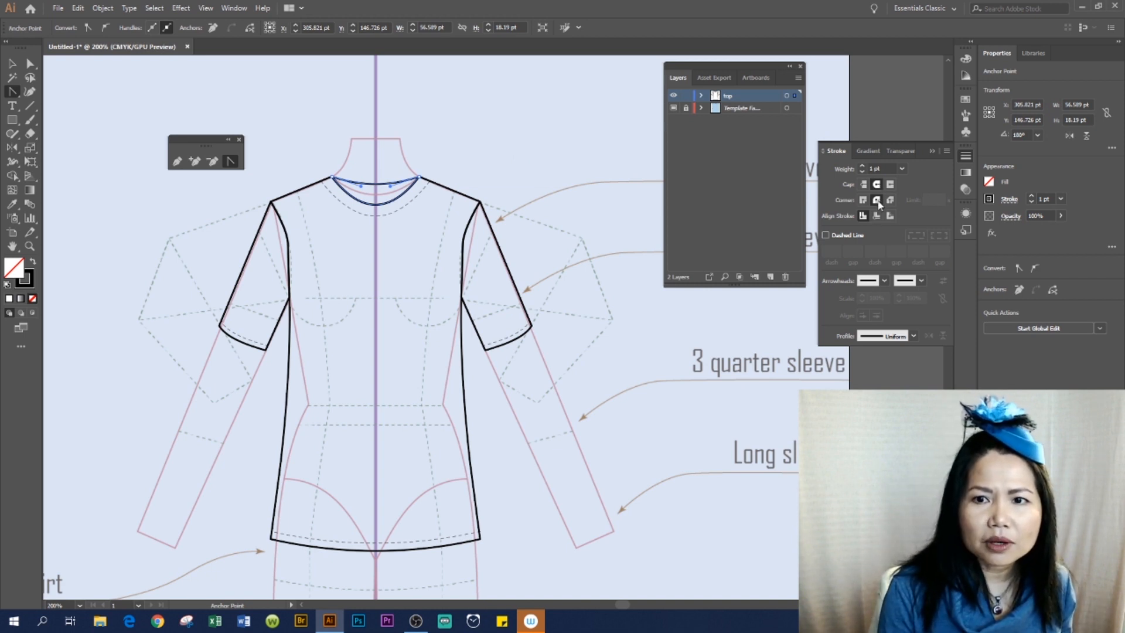
pyautogui.click(12, 64)
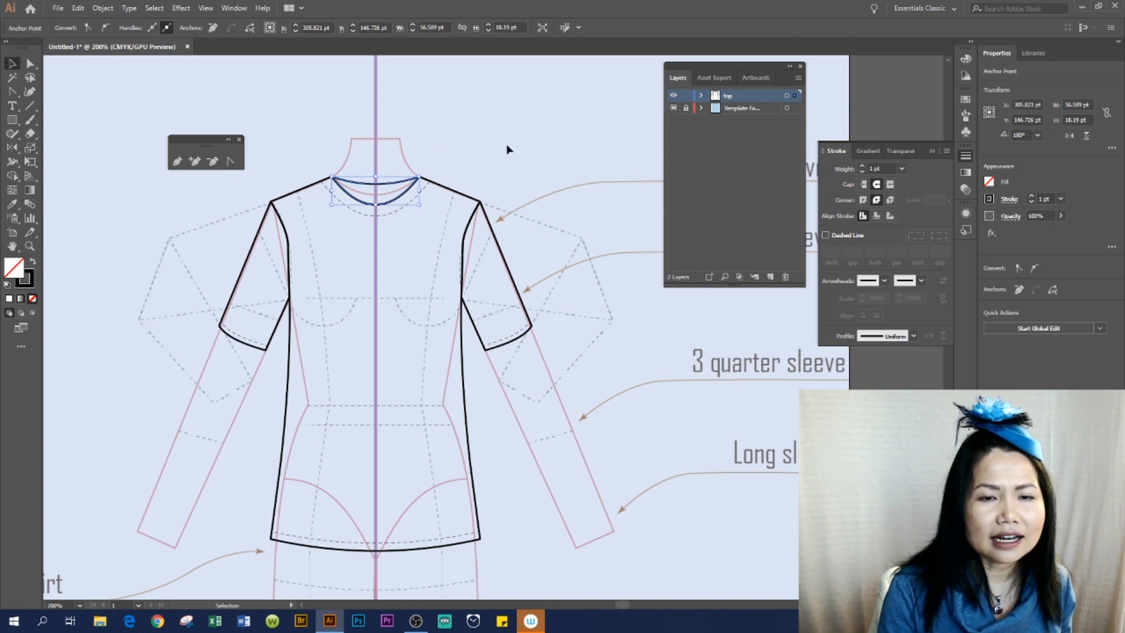
pyautogui.click(553, 177)
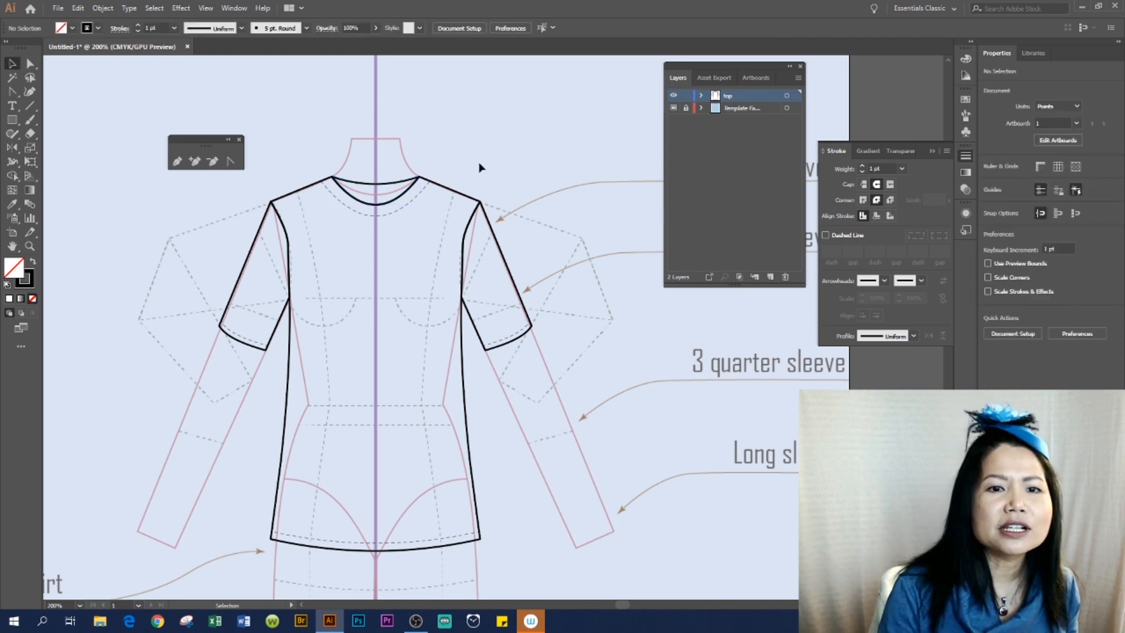
# Fill the closed neck opening shape with a medium gray swatch, then deselect it.
pyautogui.click(386, 188)
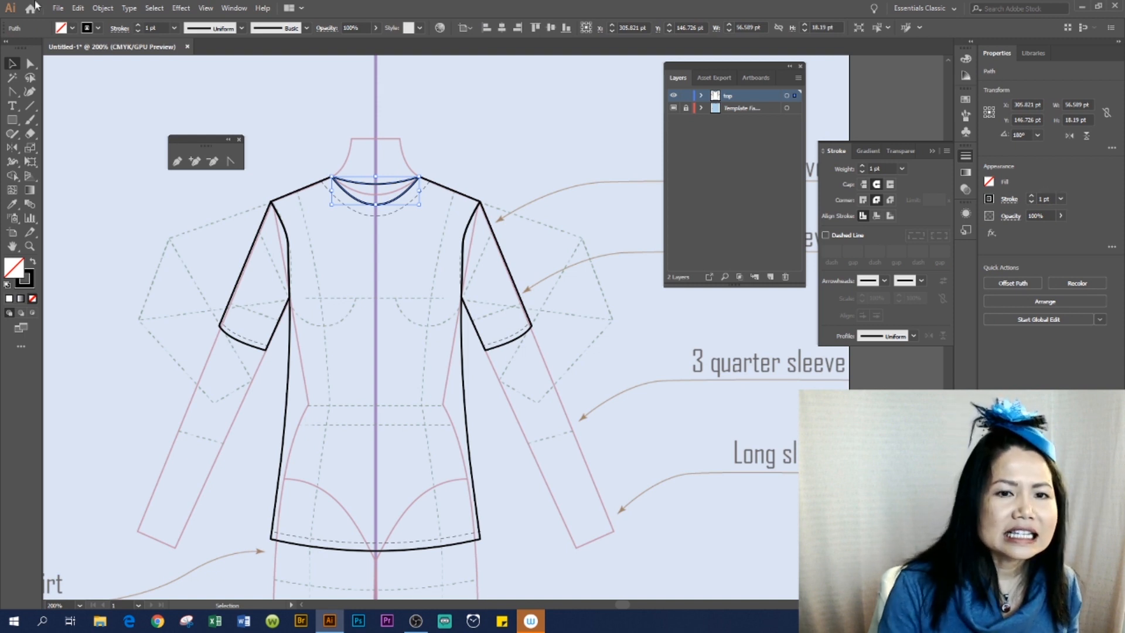
pyautogui.click(72, 29)
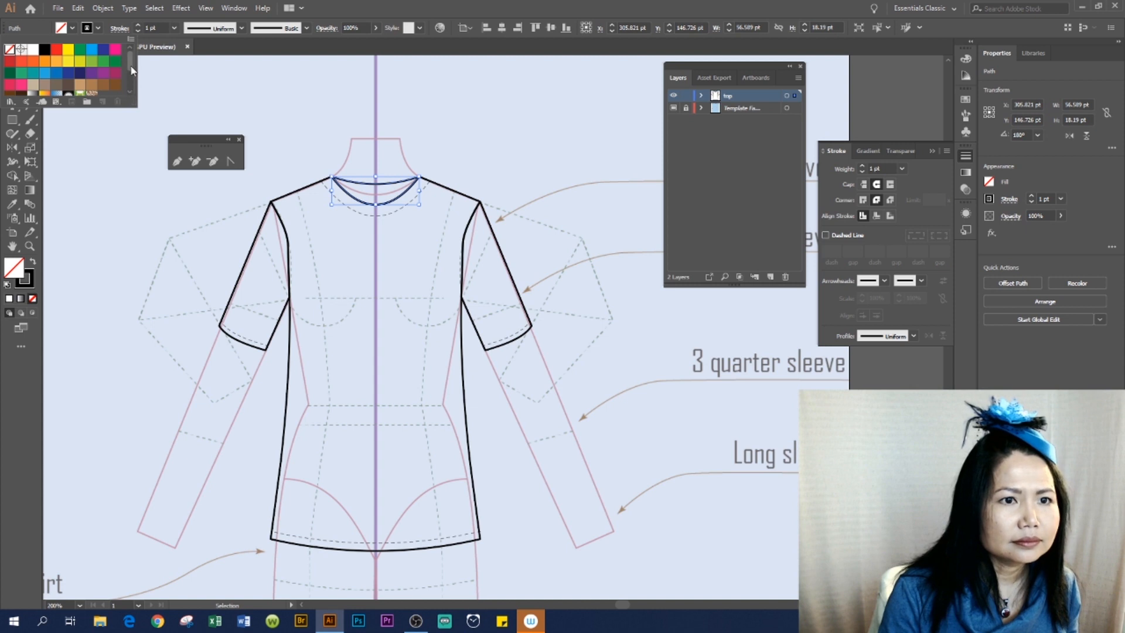
pyautogui.moveTo(130, 62); pyautogui.dragTo(130, 74)
pyautogui.click(79, 84)
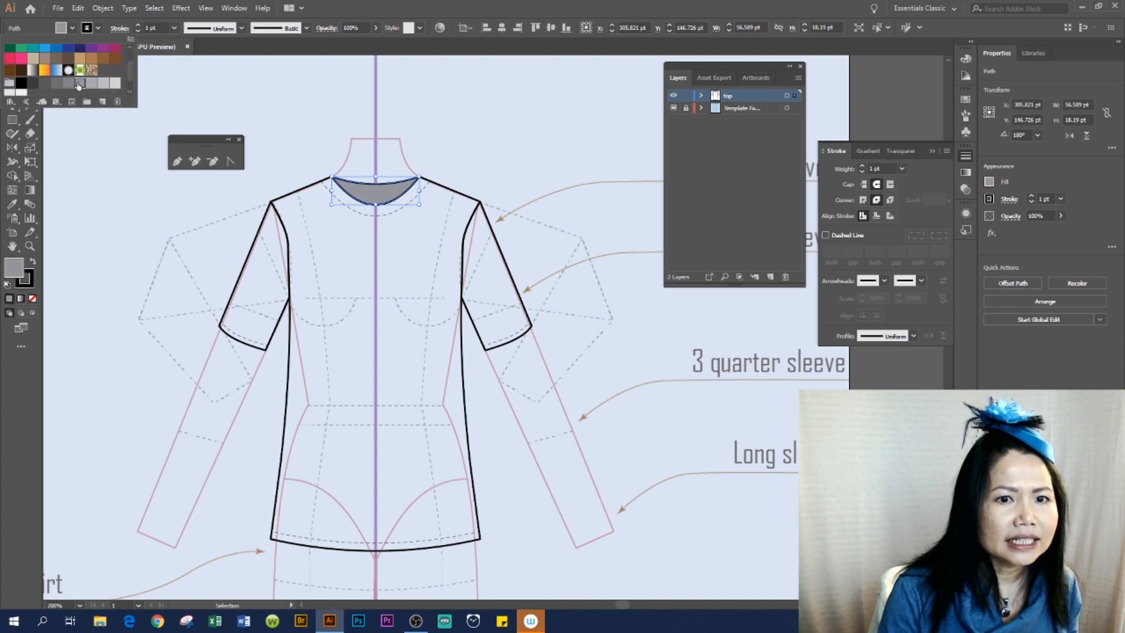
pyautogui.click(90, 86)
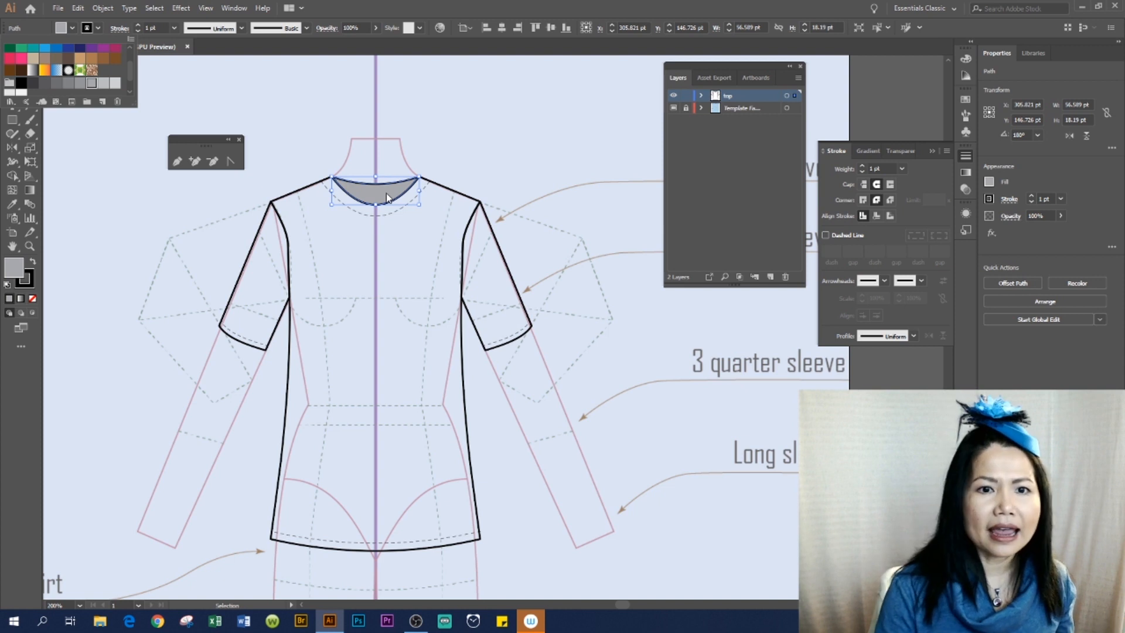
pyautogui.press('Escape')
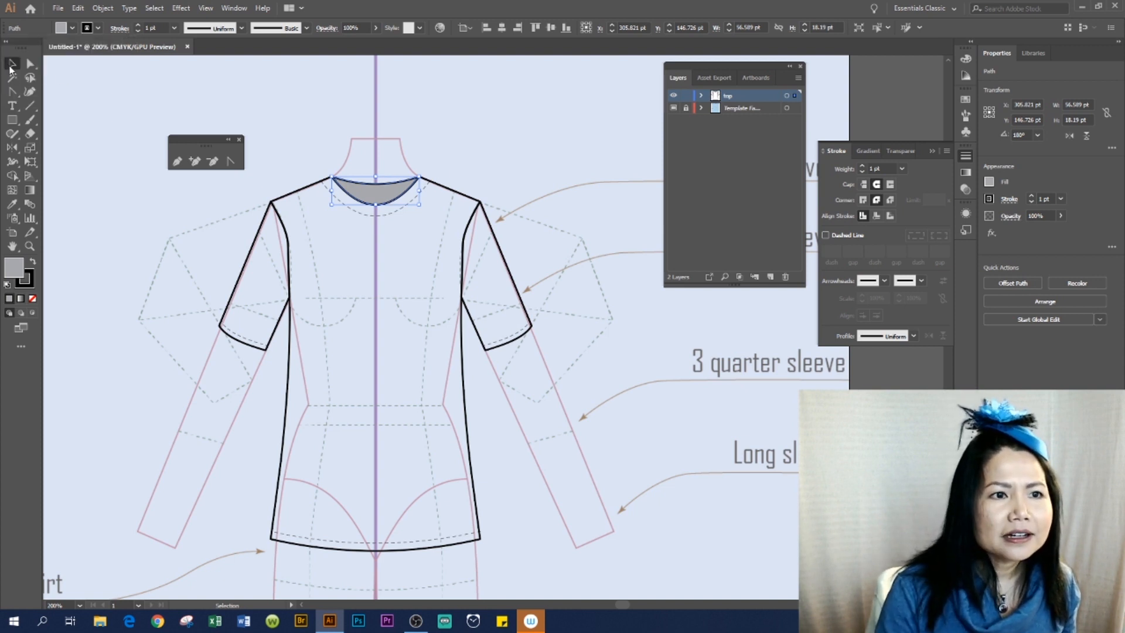
pyautogui.click(493, 137)
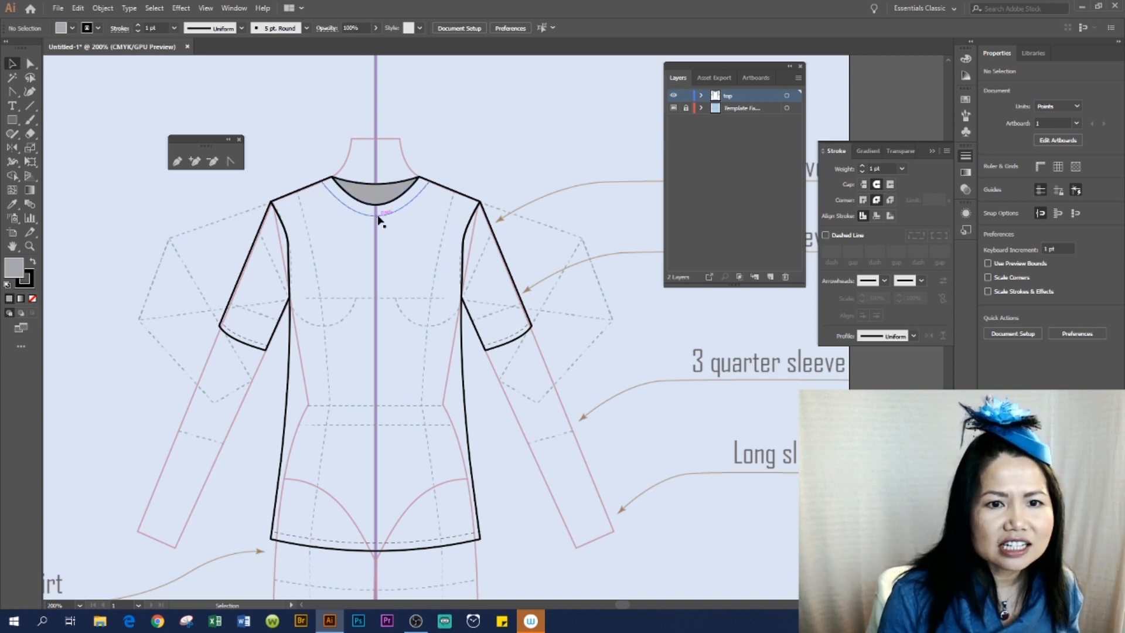
# Copy the back neckline curve, paste it in front and set the copy's fill to none.
pyautogui.click(31, 63)
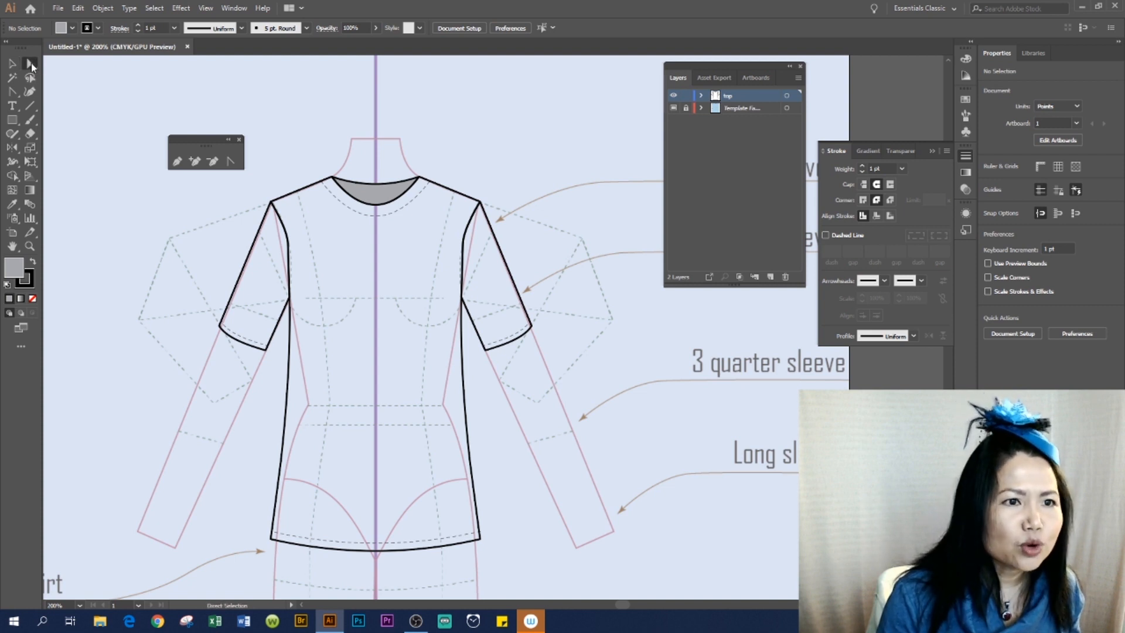
pyautogui.click(378, 188)
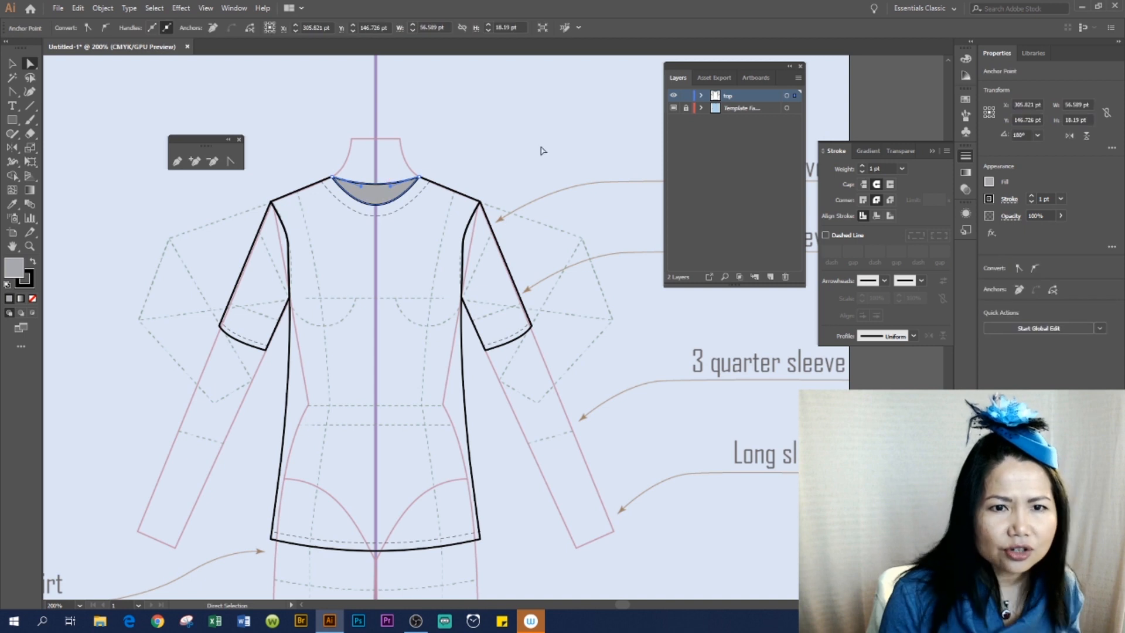
pyautogui.press('ctrl')
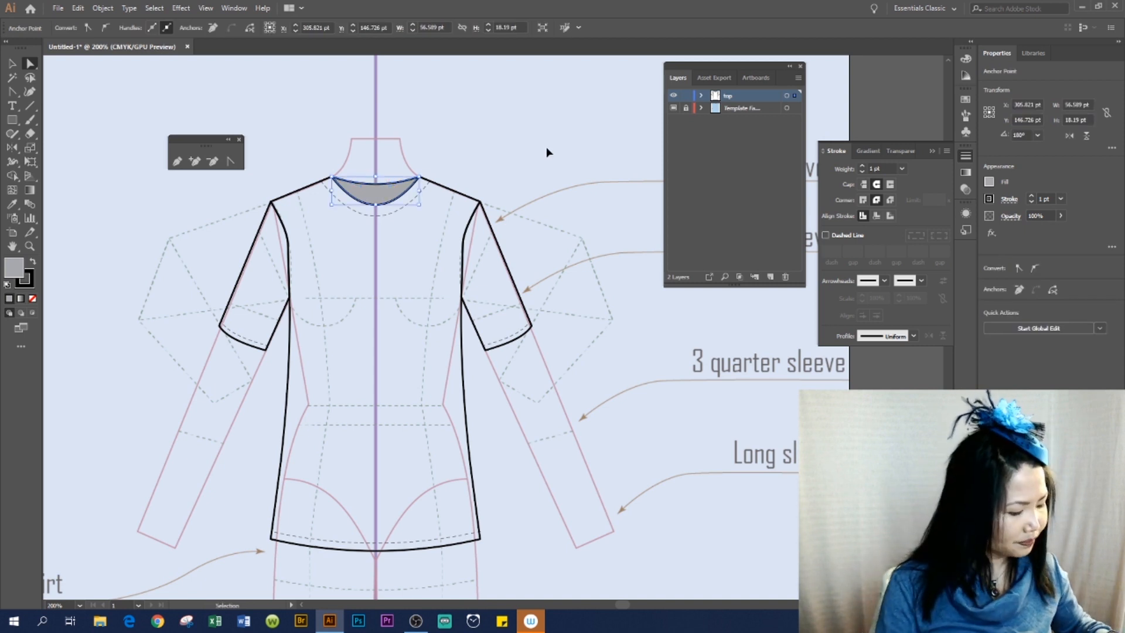
pyautogui.hotkey('ctrl', 'z')
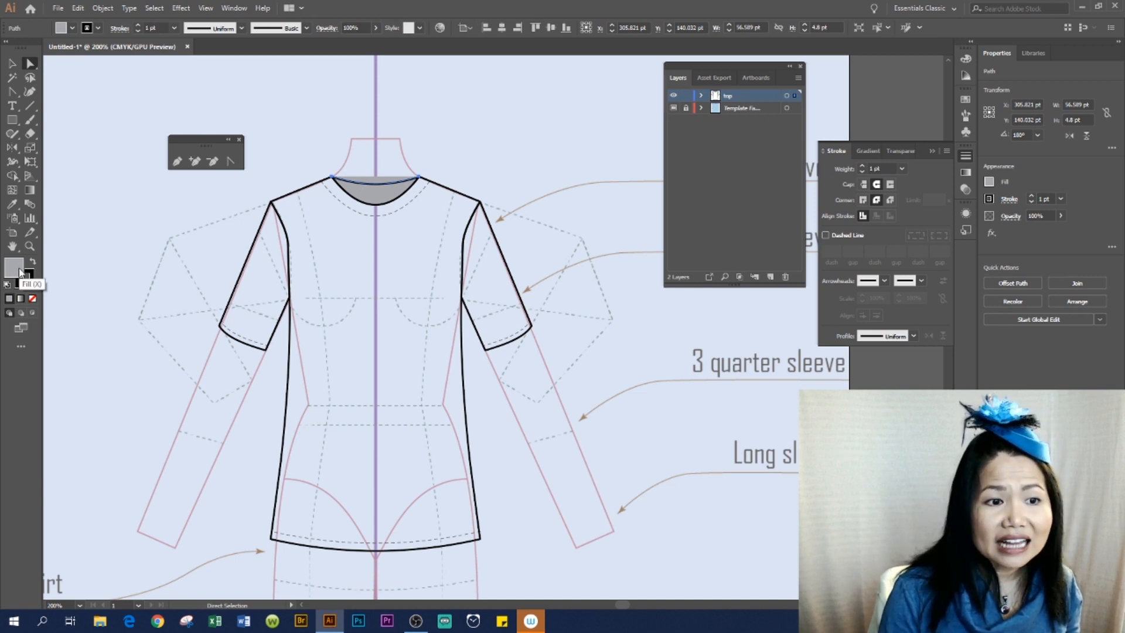
pyautogui.click(33, 299)
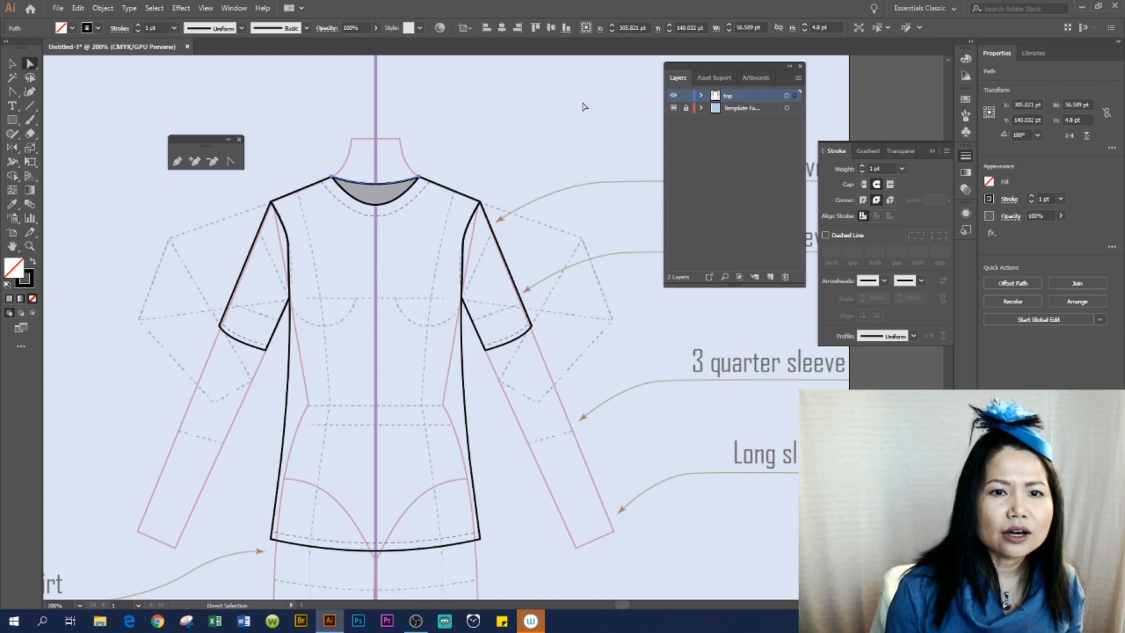
# Nudge the copied back neckline curve 5 pt down into the gray neck shape.
pyautogui.press('Down')
pyautogui.press('Down')
pyautogui.press('Down')
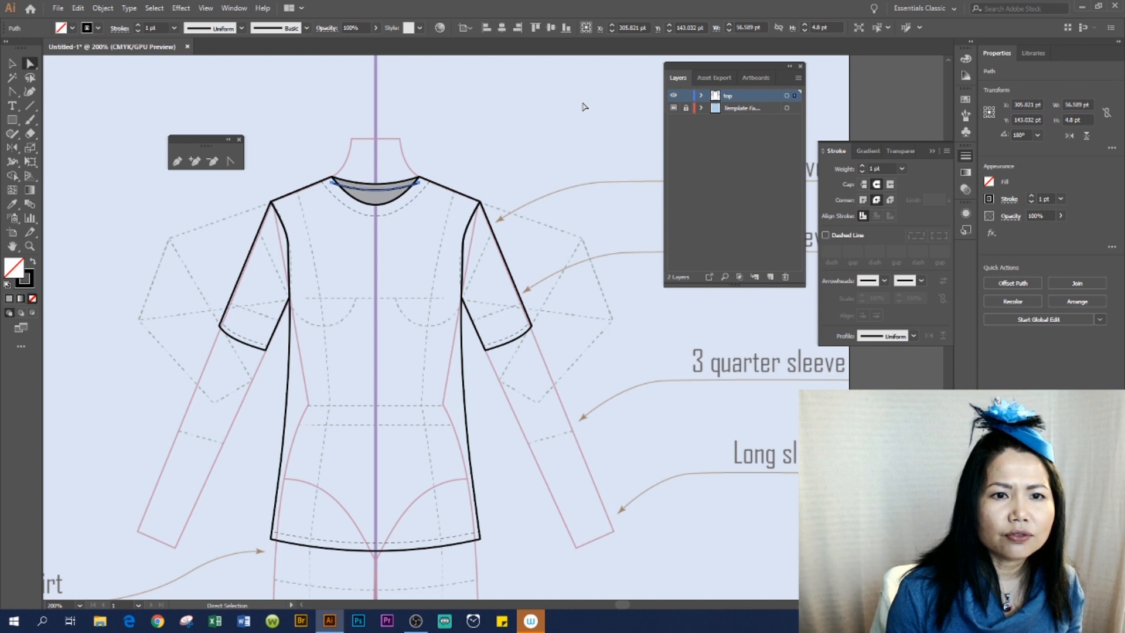
pyautogui.press('Down')
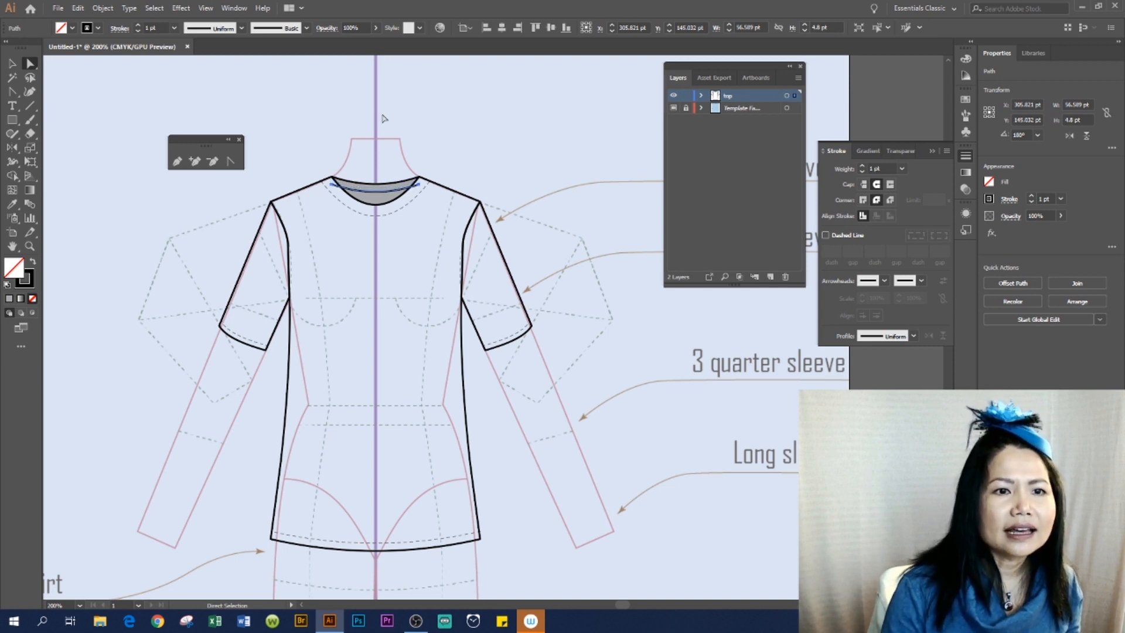
# Apply the front neckline's dashed stitch style to the copied back neckline curve with the Eyedropper, then deselect it.
pyautogui.click(12, 204)
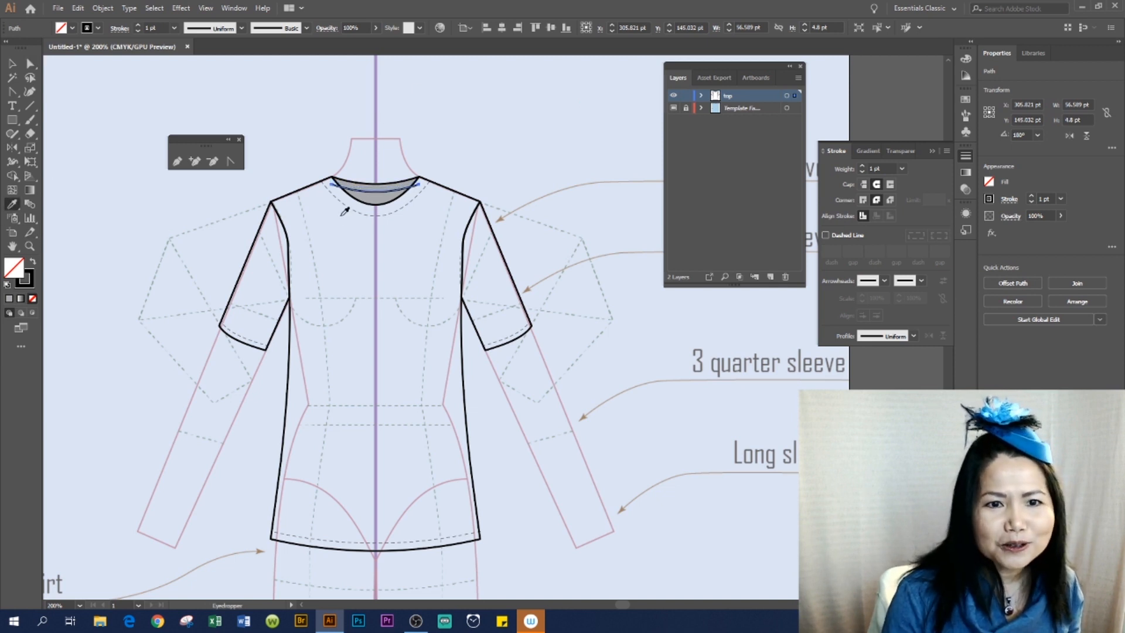
pyautogui.click(371, 210)
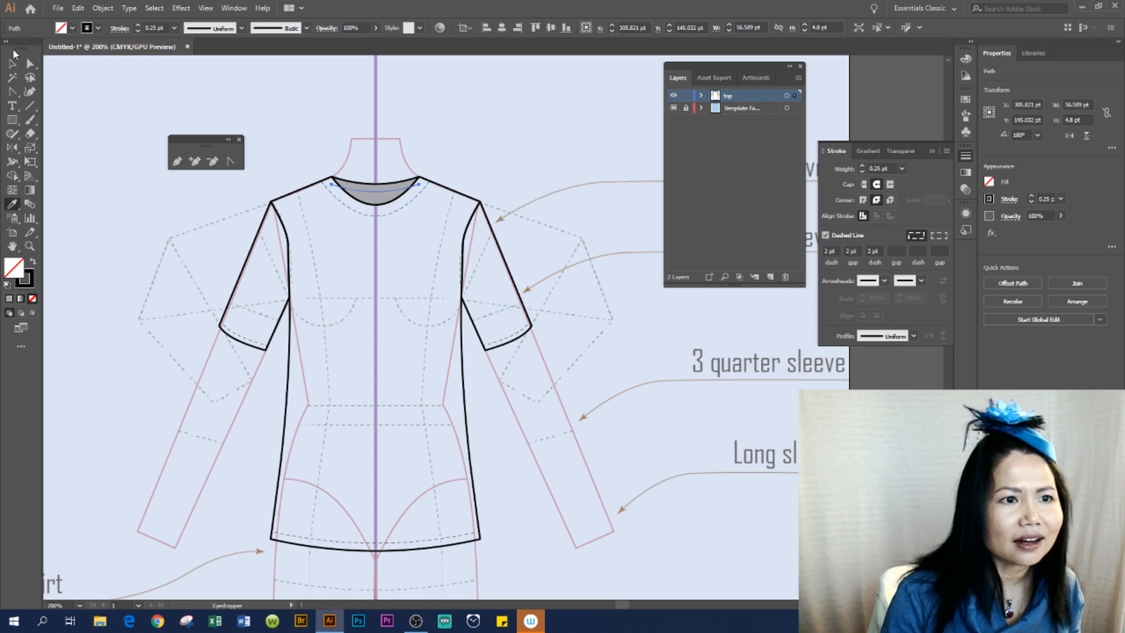
pyautogui.click(11, 65)
pyautogui.click(584, 115)
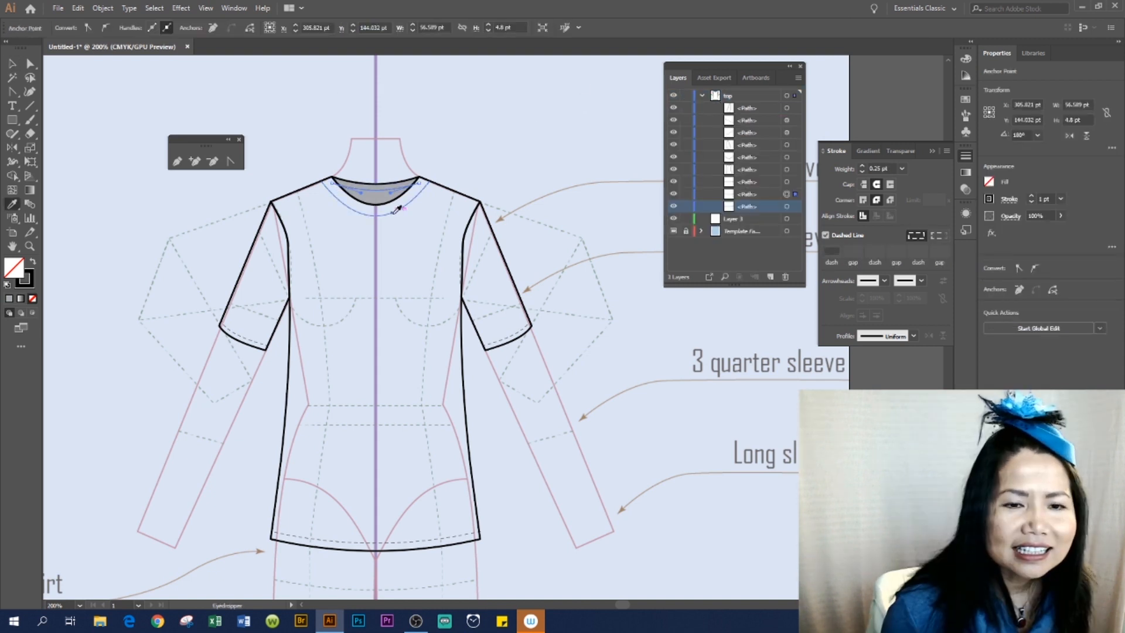
pyautogui.click(394, 212)
pyautogui.click(12, 64)
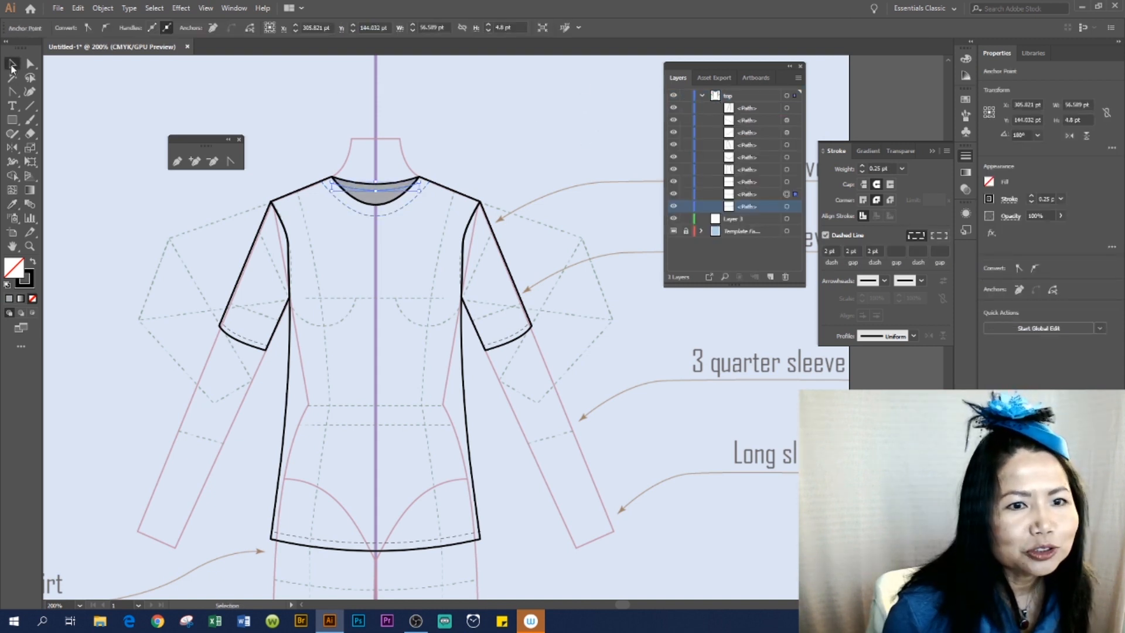
pyautogui.click(512, 123)
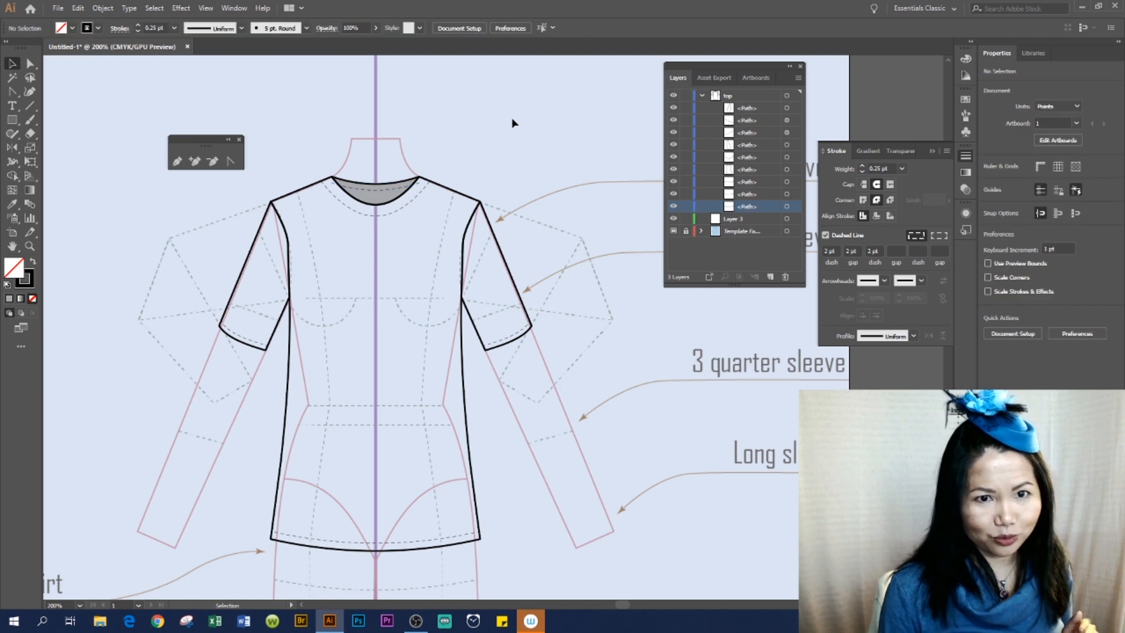
# Try beige and teal swatches as the body shape's fill, then settle on a medium blue fill.
pyautogui.click(457, 195)
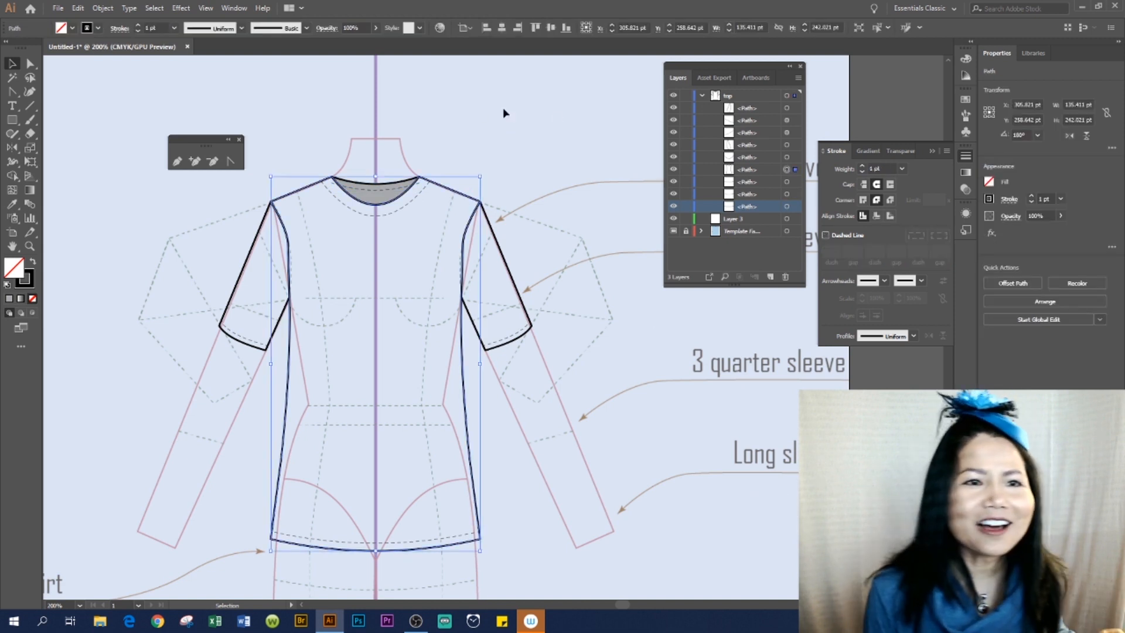
pyautogui.click(72, 28)
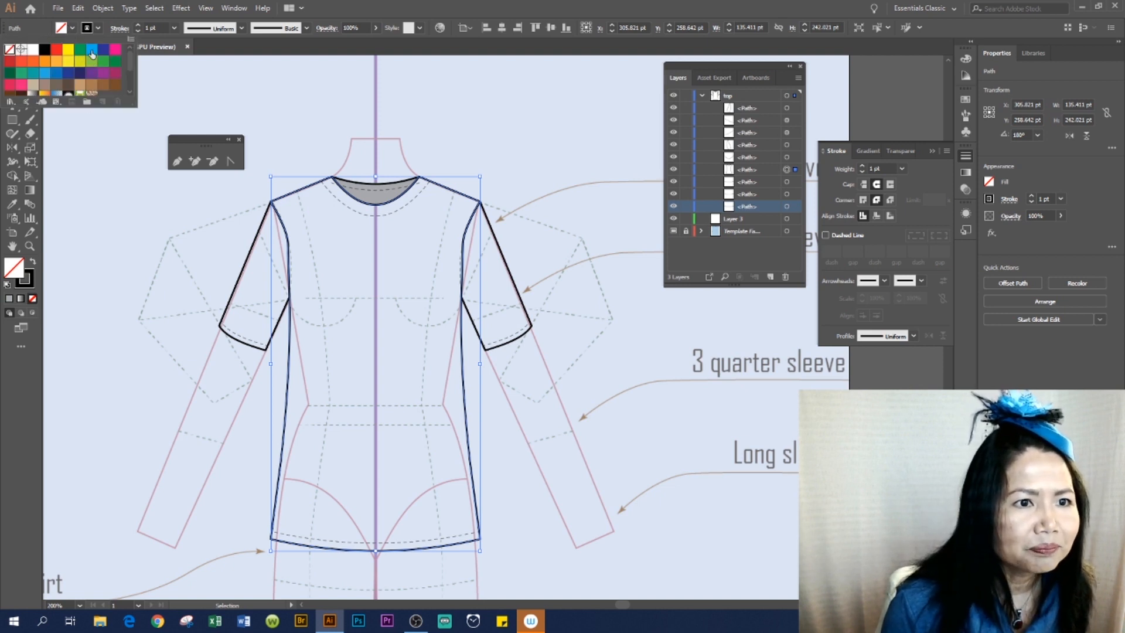
pyautogui.click(44, 87)
pyautogui.click(33, 85)
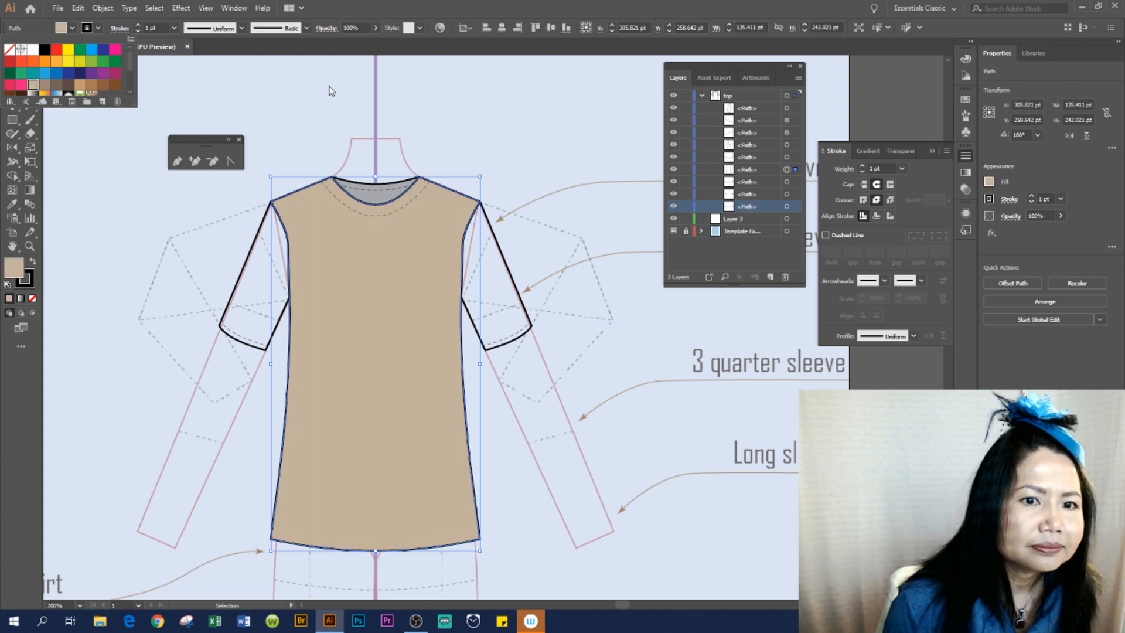
pyautogui.click(33, 73)
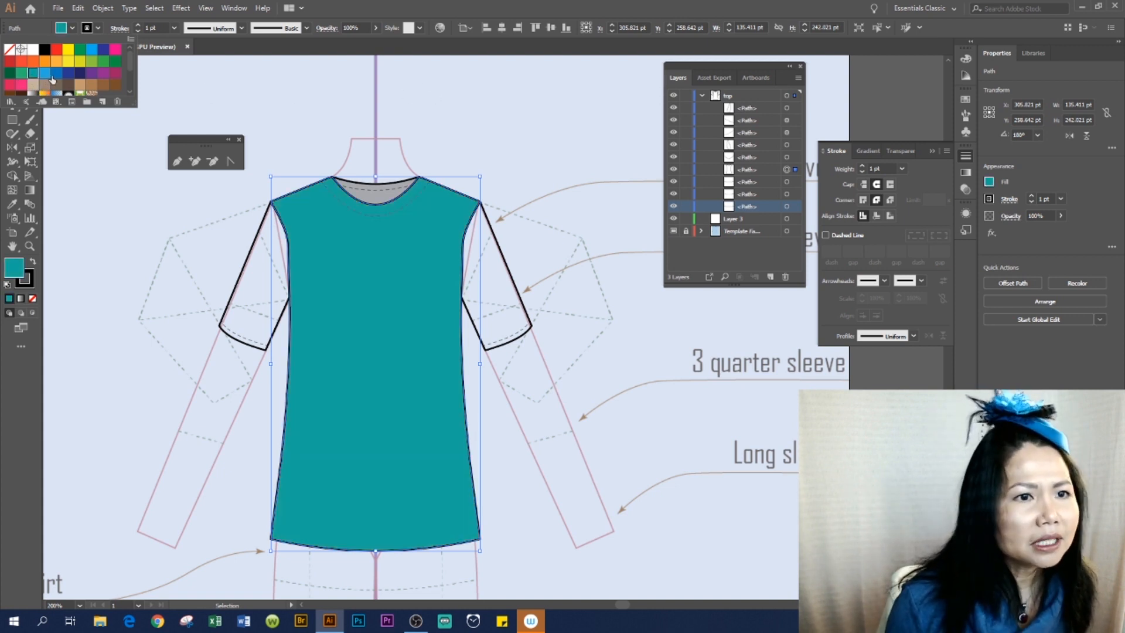
pyautogui.click(57, 73)
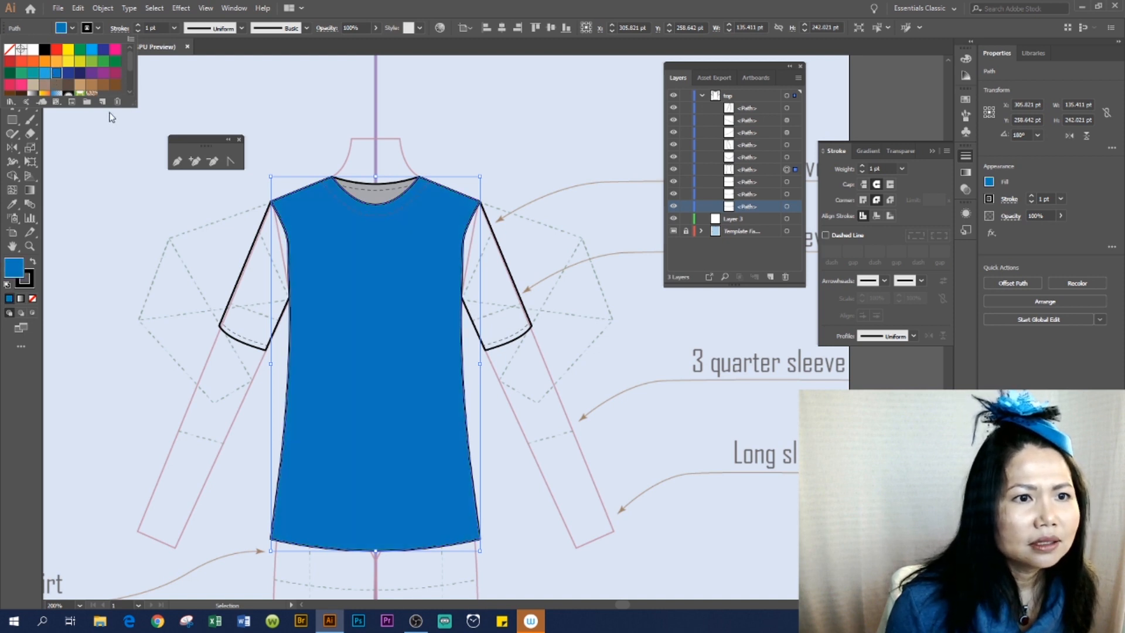
# Apply the body's medium blue fill and stroke to both sleeve shapes with the Eyedropper, then deselect them.
pyautogui.moveTo(128, 65); pyautogui.dragTo(129, 72)
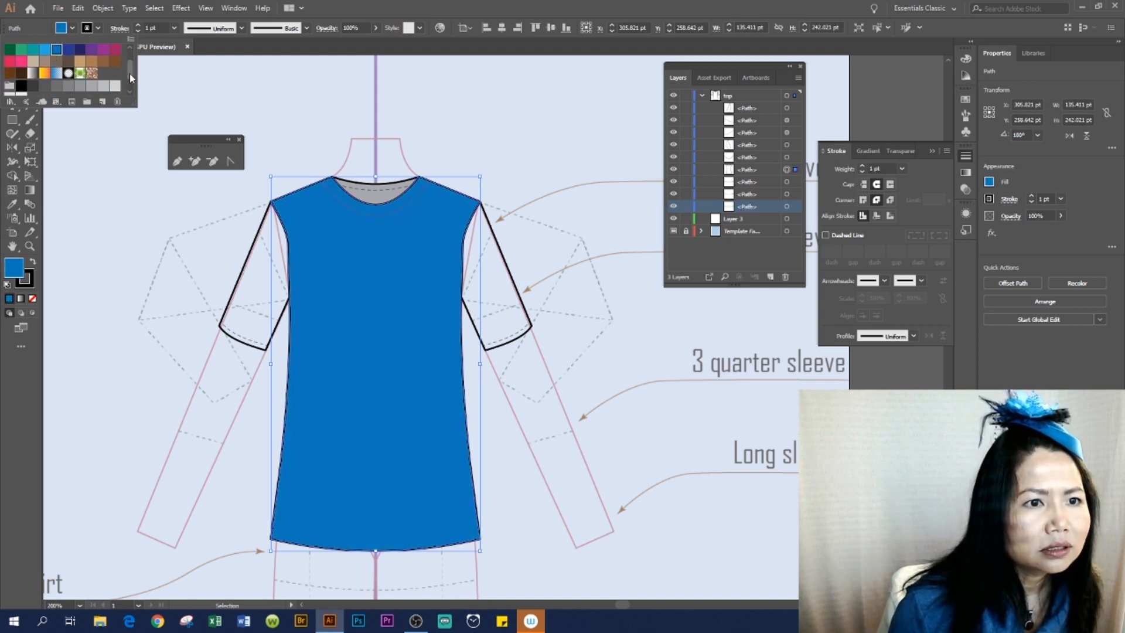
pyautogui.click(550, 301)
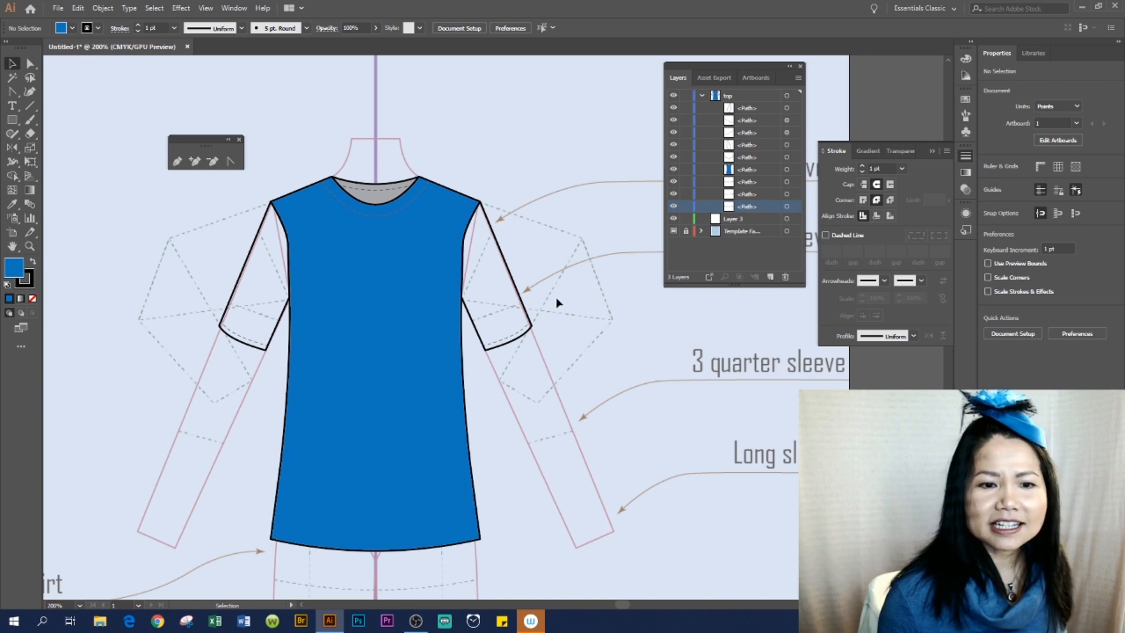
pyautogui.click(522, 303)
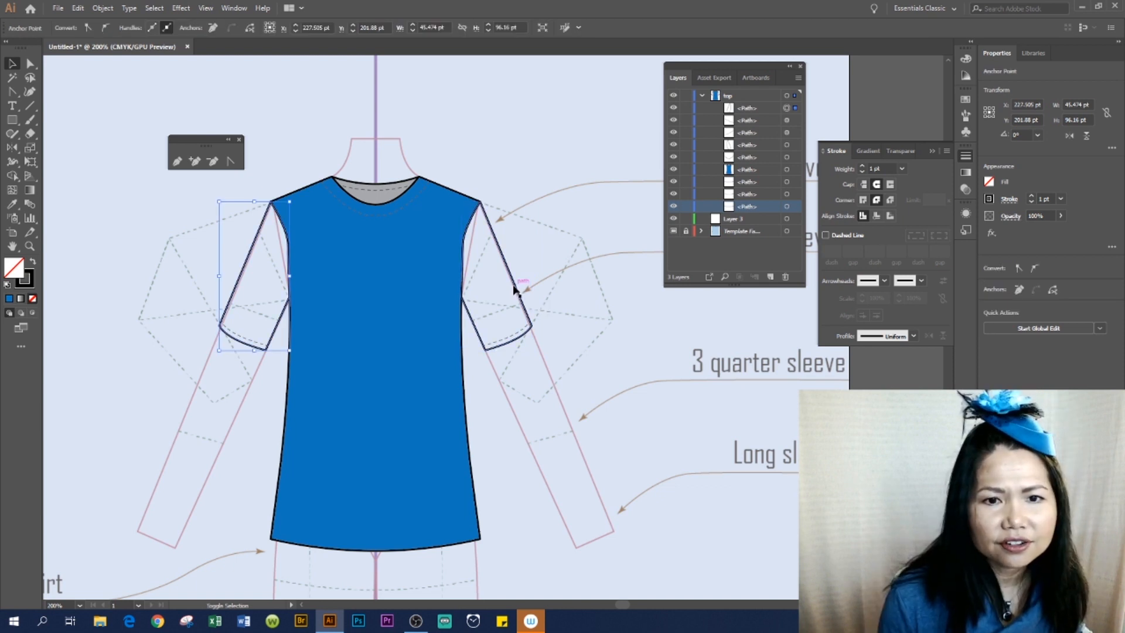
pyautogui.keyDown('shift'); pyautogui.click(515, 288); pyautogui.keyUp('shift')
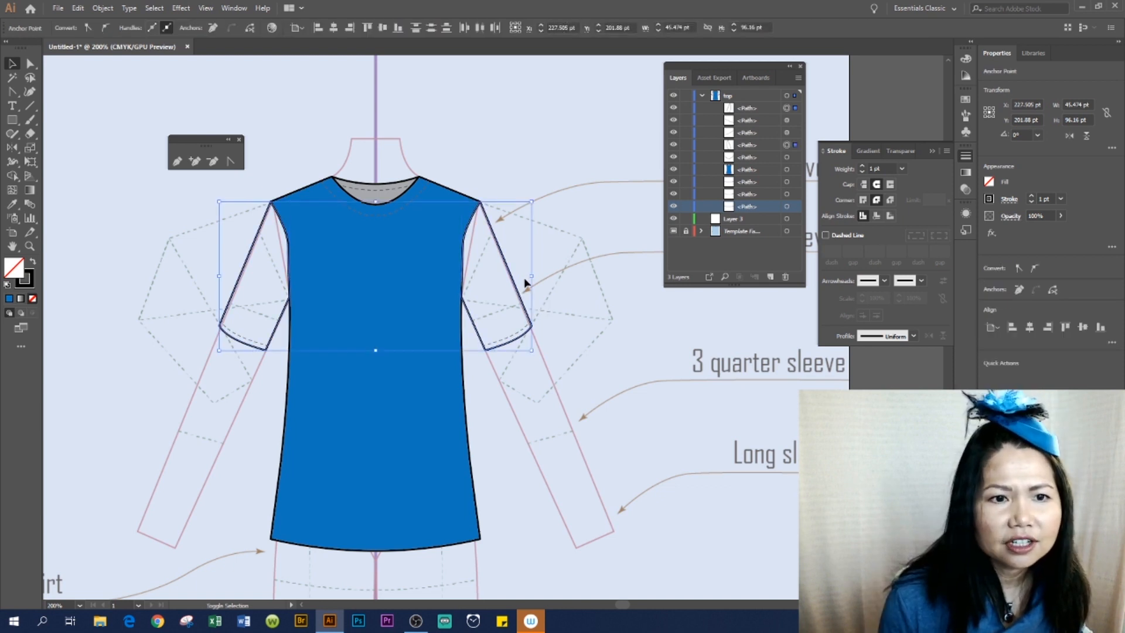
pyautogui.click(12, 204)
pyautogui.click(412, 280)
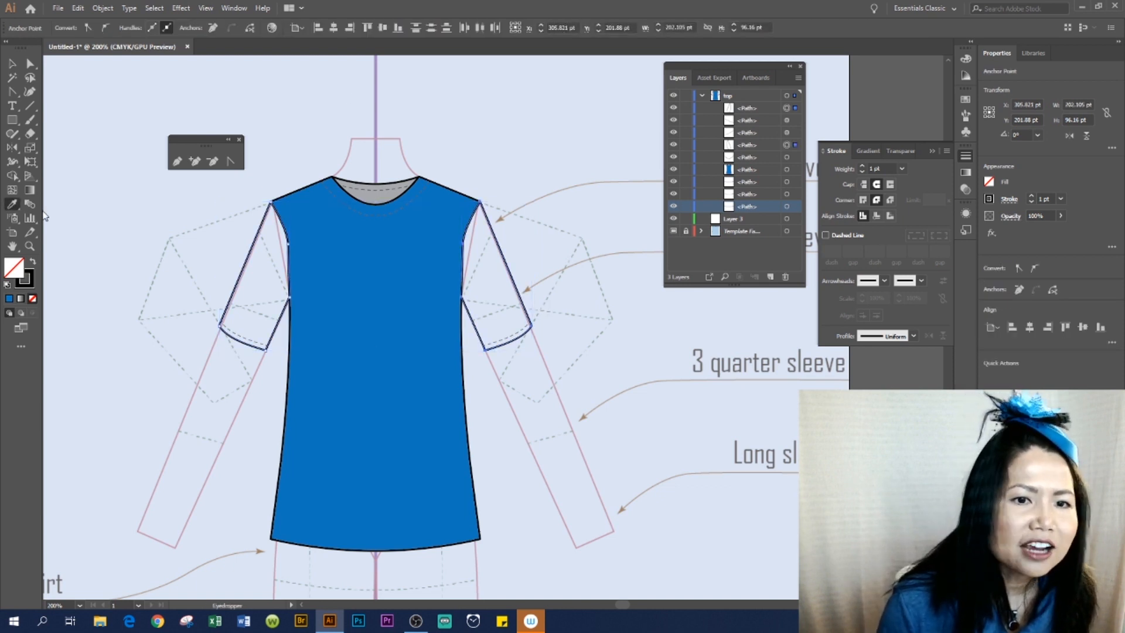
pyautogui.click(12, 63)
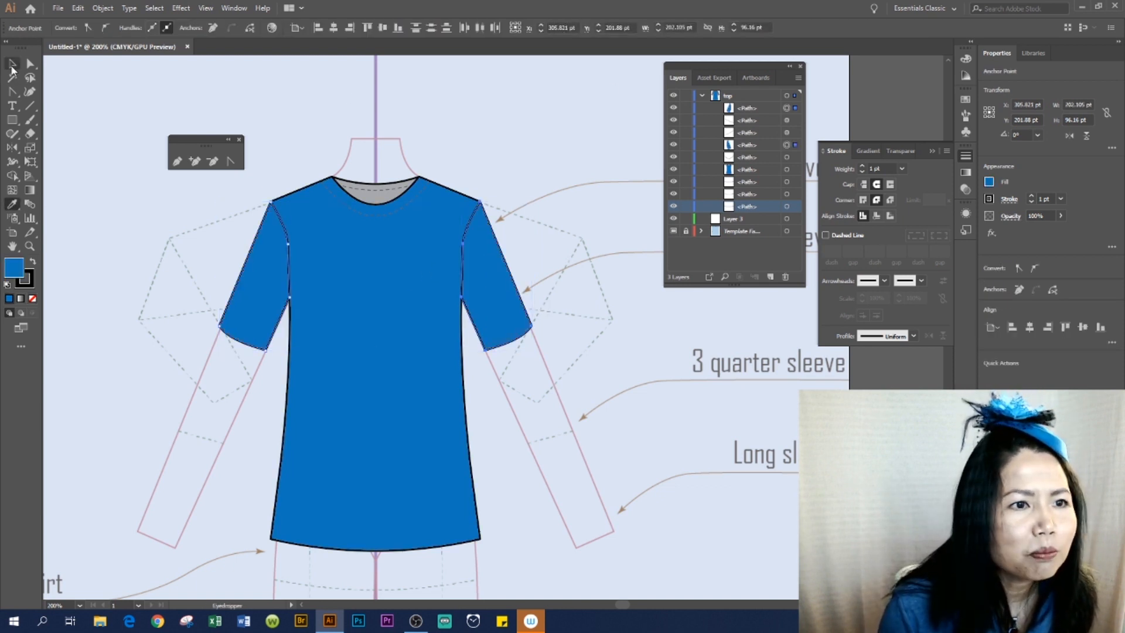
pyautogui.click(586, 356)
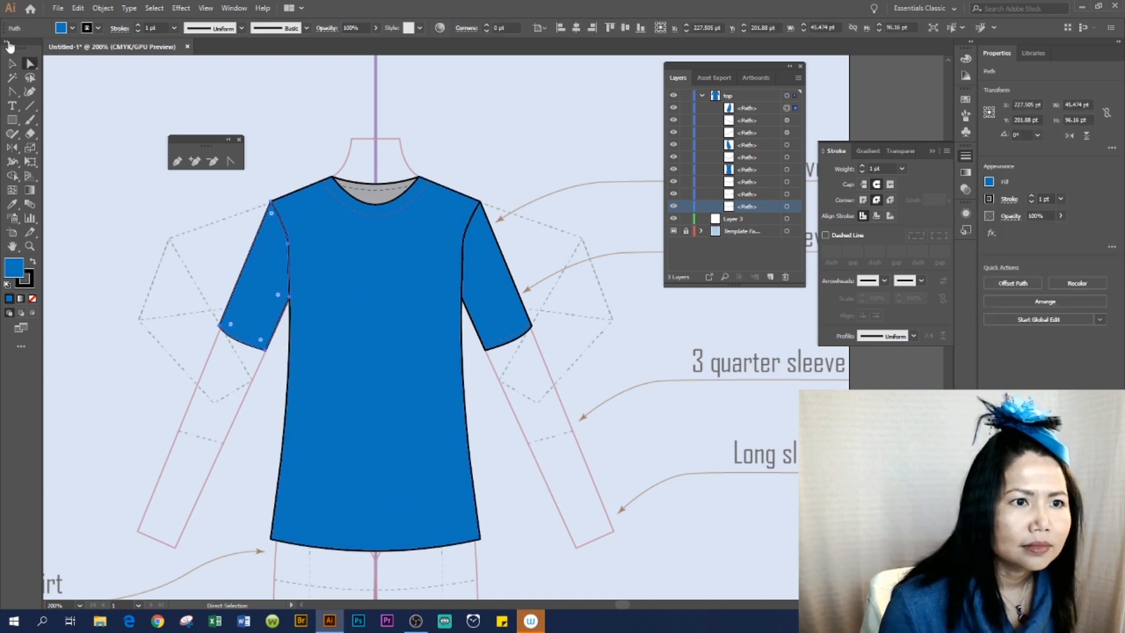
# Set the left sleeve's fill to none, then reapply the body's blue fill to it with the Eyedropper.
pyautogui.click(11, 62)
pyautogui.click(278, 97)
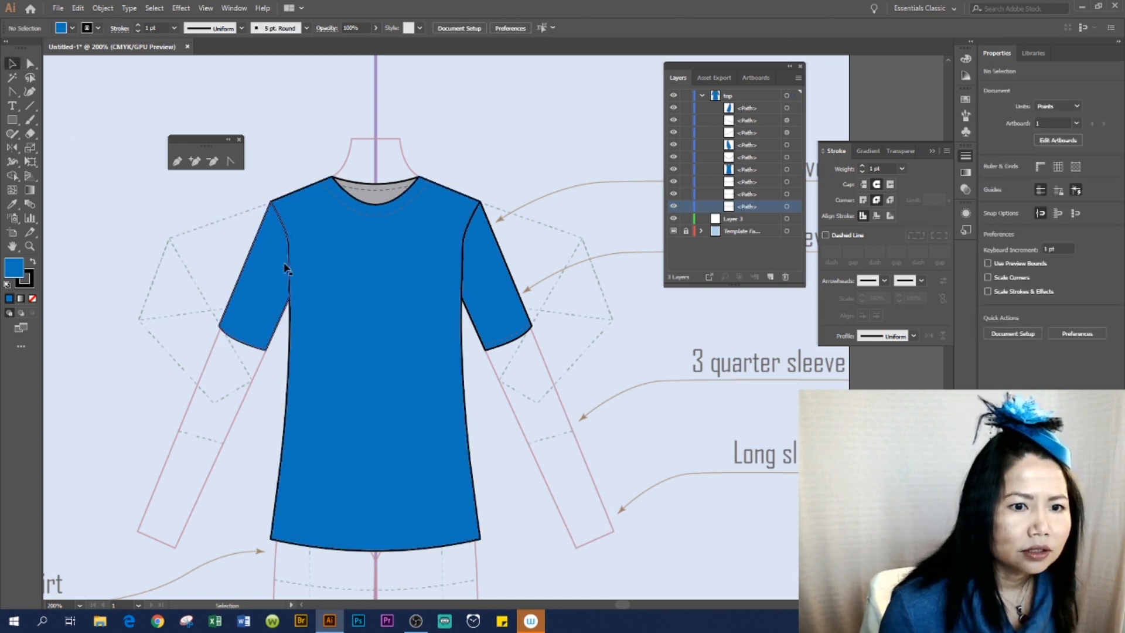
pyautogui.click(254, 294)
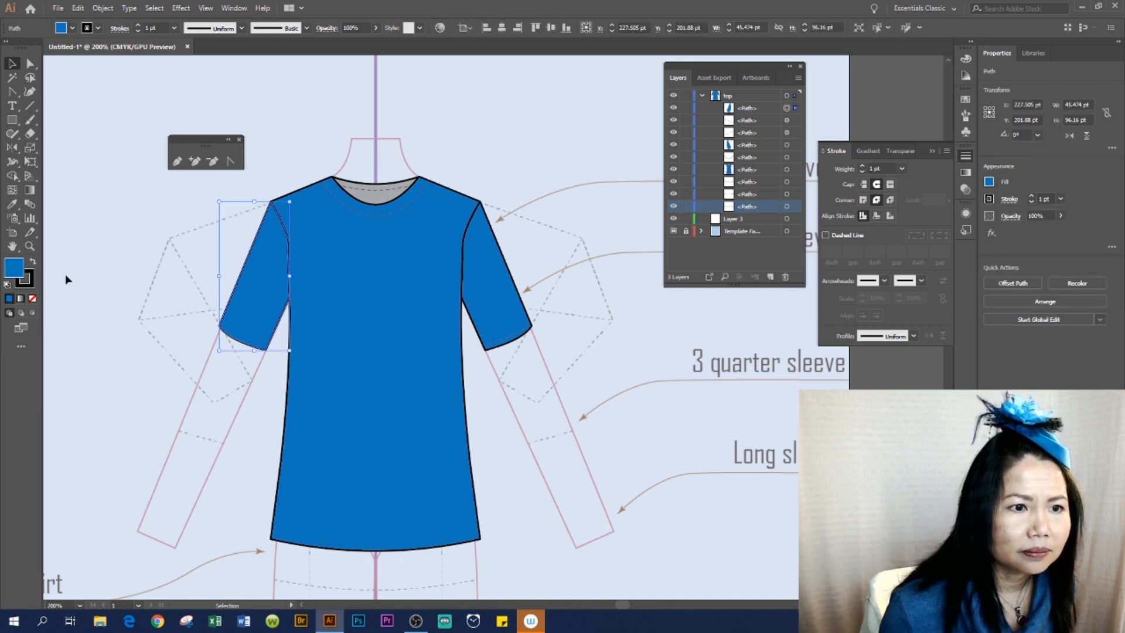
pyautogui.click(33, 300)
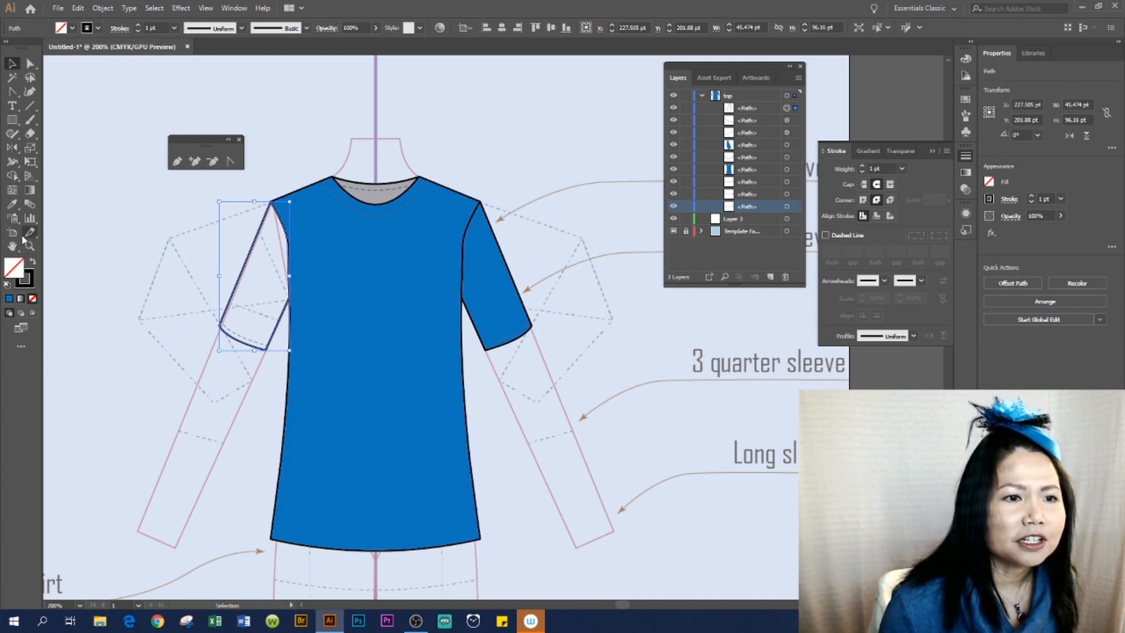
pyautogui.click(12, 204)
pyautogui.click(345, 306)
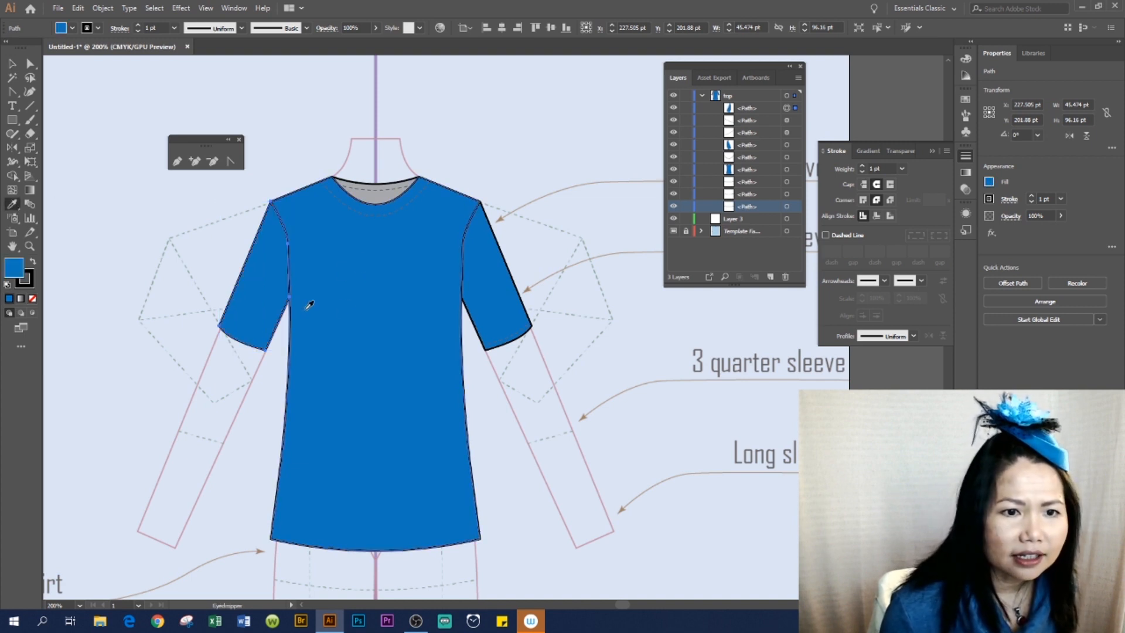
pyautogui.click(13, 64)
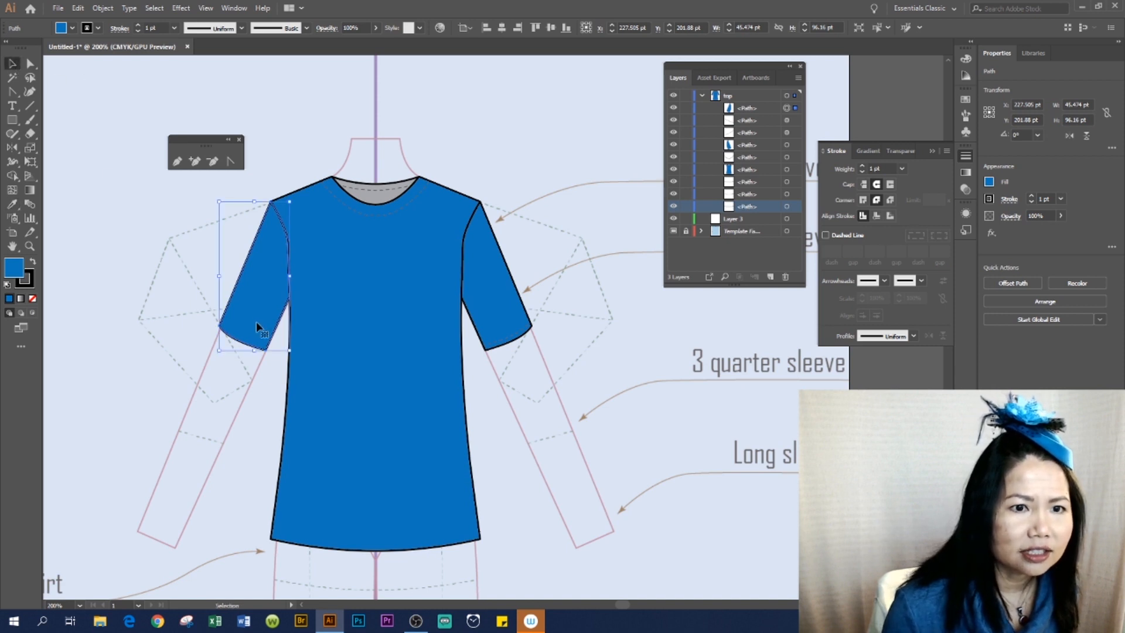
# Send the left sleeve to the back of the stacking order and deselect it.
pyautogui.rightClick(256, 316)
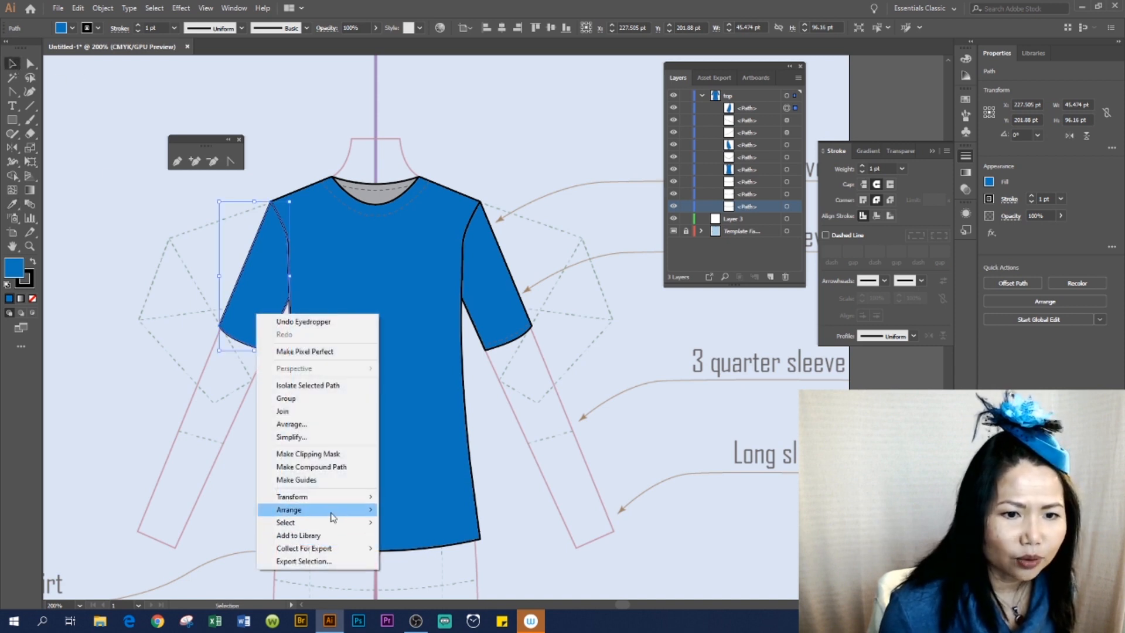
pyautogui.moveTo(352, 510)
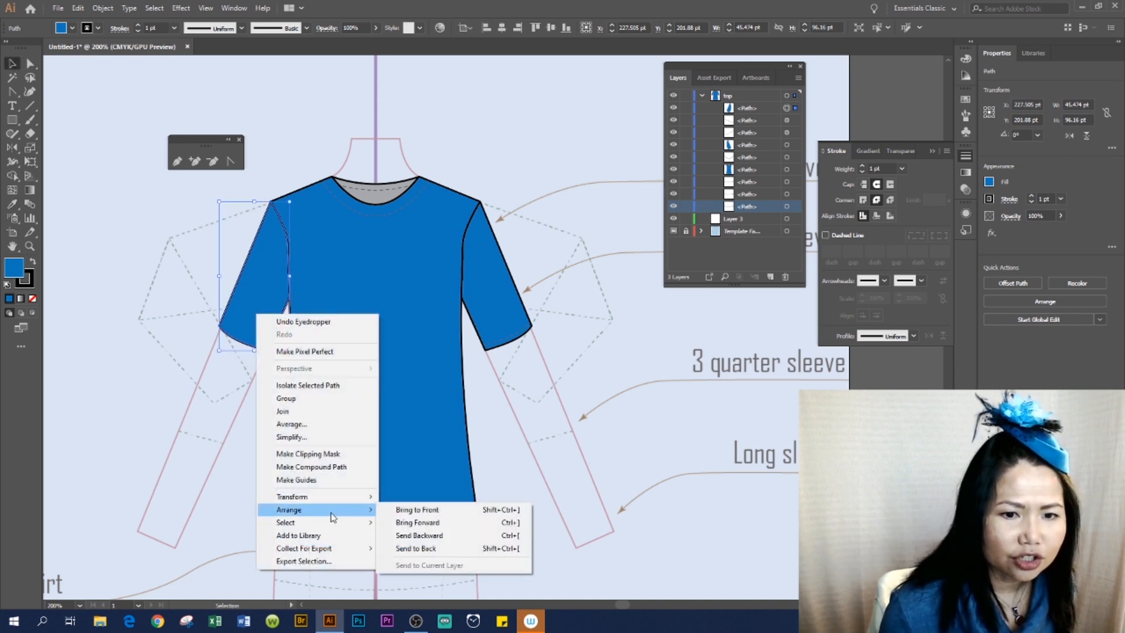
pyautogui.click(455, 552)
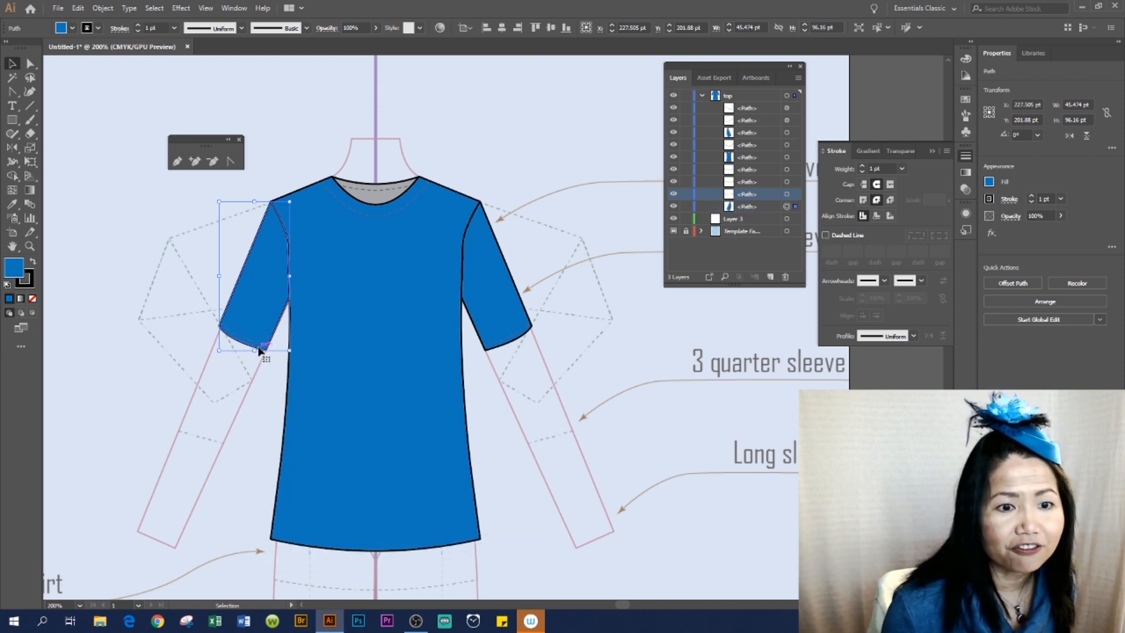
pyautogui.click(631, 314)
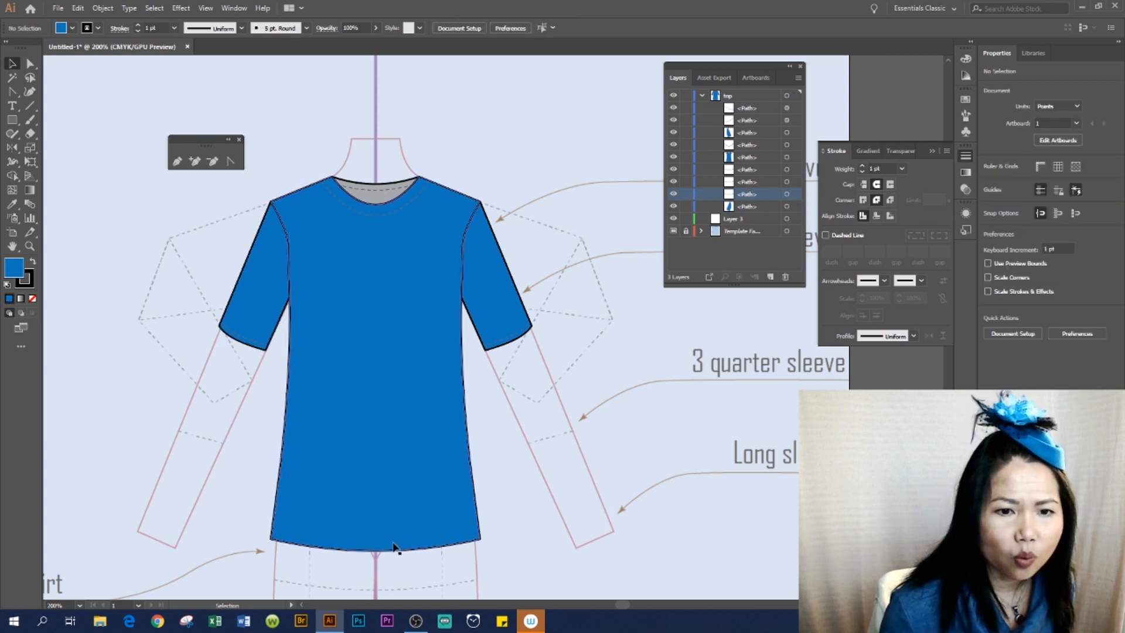
# Set the body shape's fill to none to expose the dashed hem stitch line, then clear the selection.
pyautogui.scroll(-2, 699, 445)
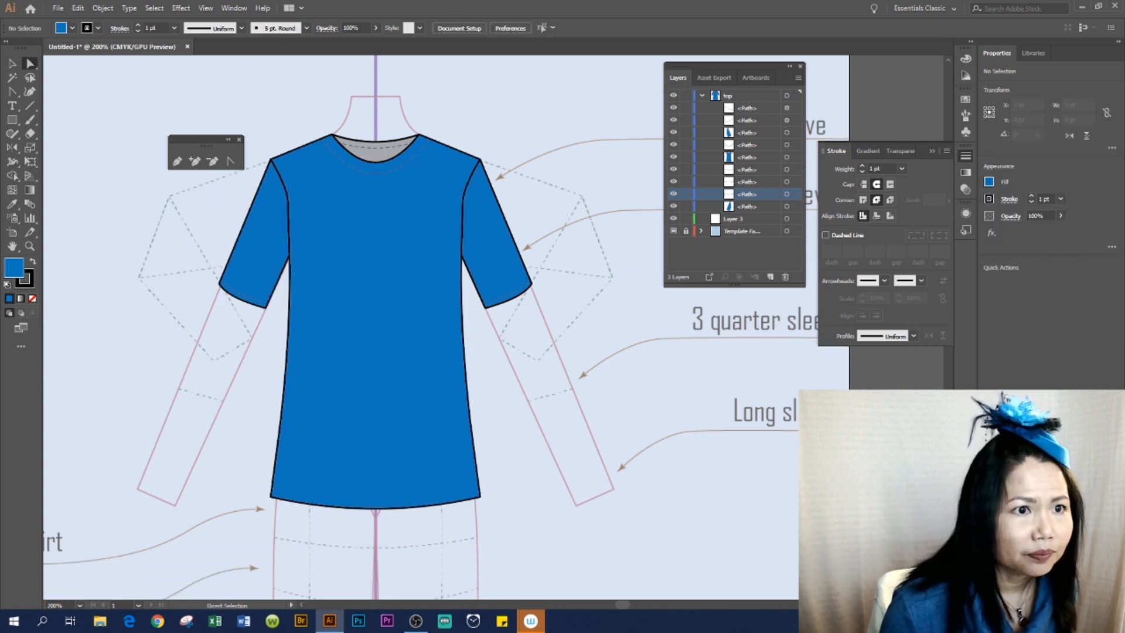
pyautogui.click(432, 427)
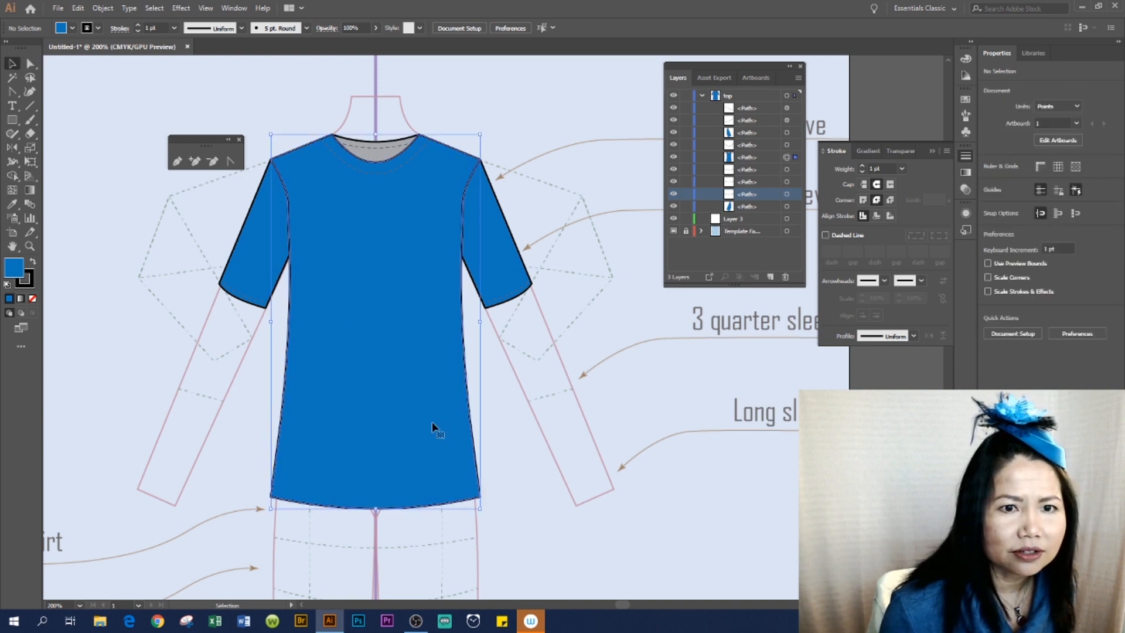
pyautogui.click(33, 299)
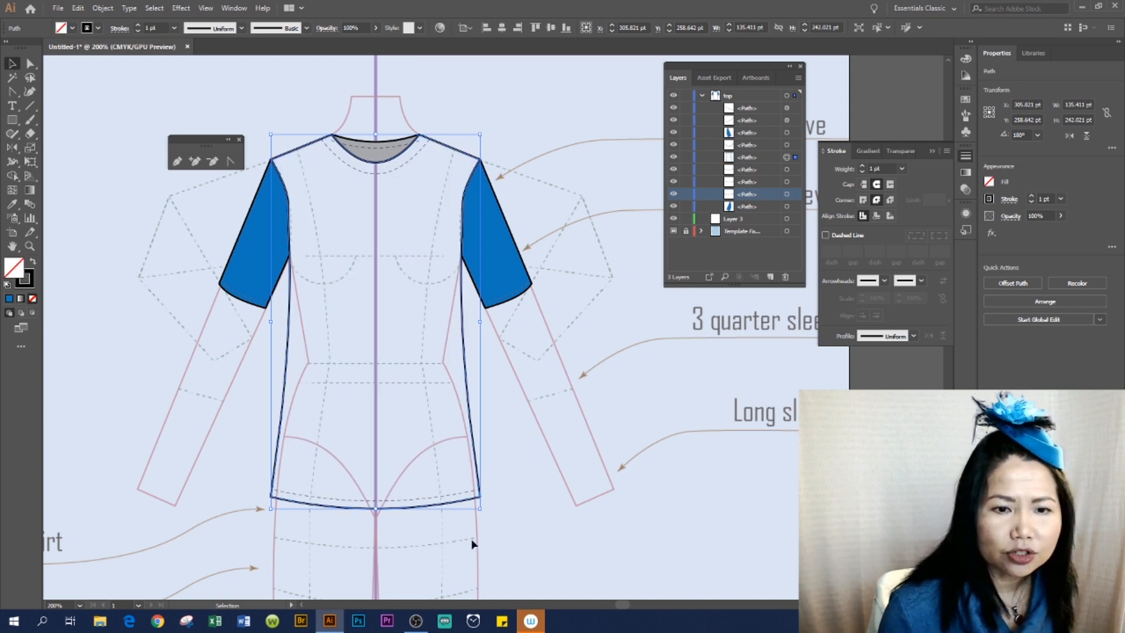
pyautogui.click(402, 503)
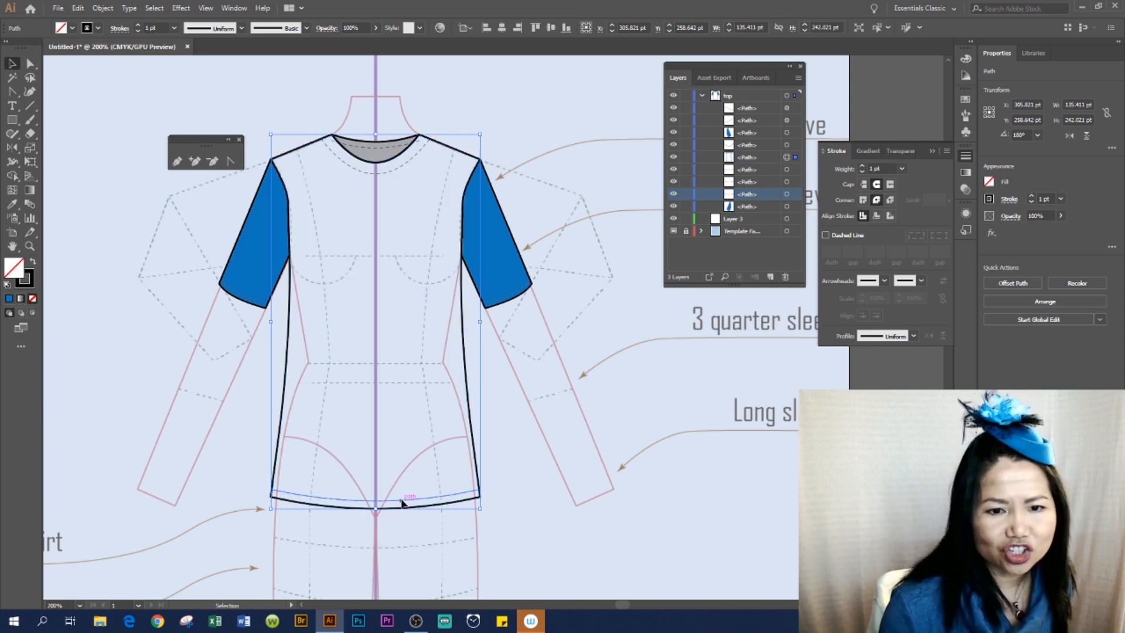
pyautogui.click(568, 547)
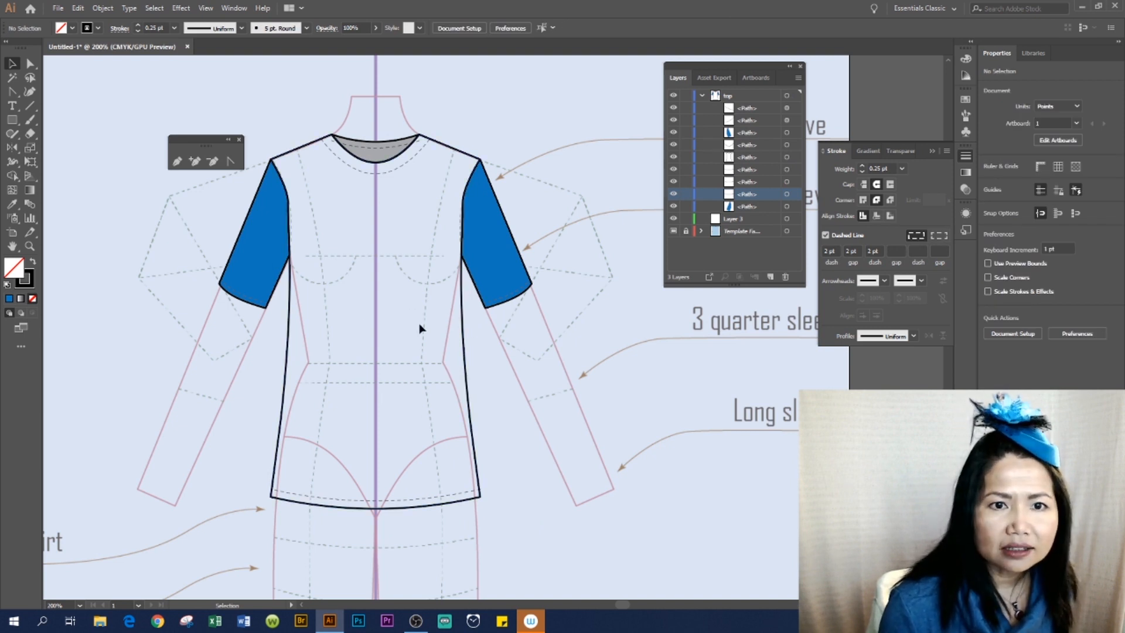
# Bring the dashed hem stitch line to the front of the stacking order and deselect it.
pyautogui.click(410, 502)
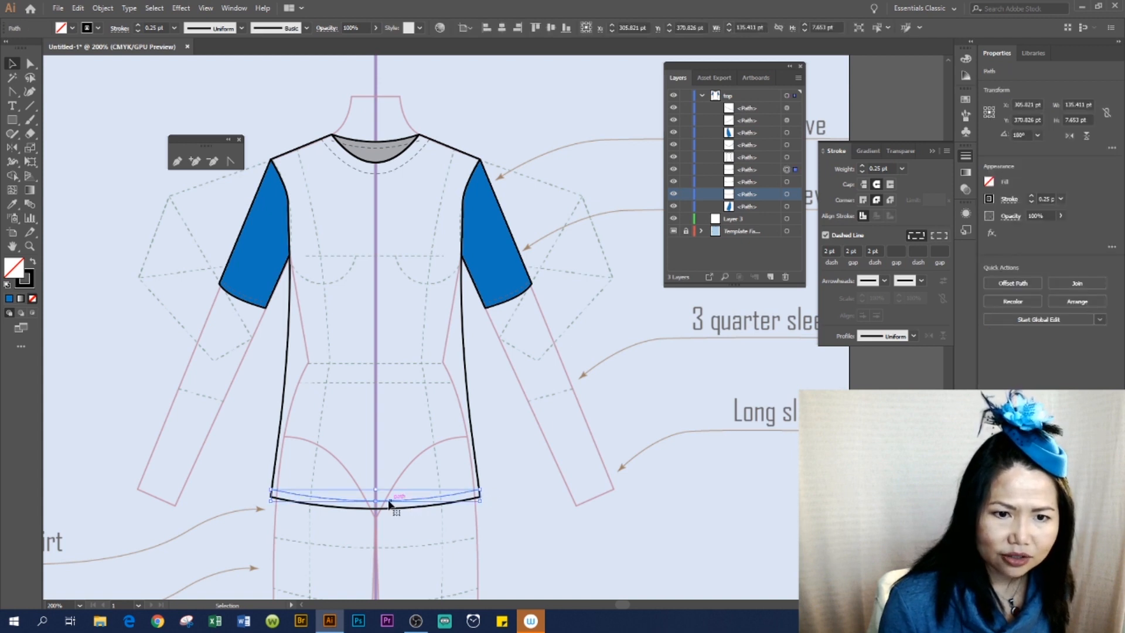
pyautogui.rightClick(390, 503)
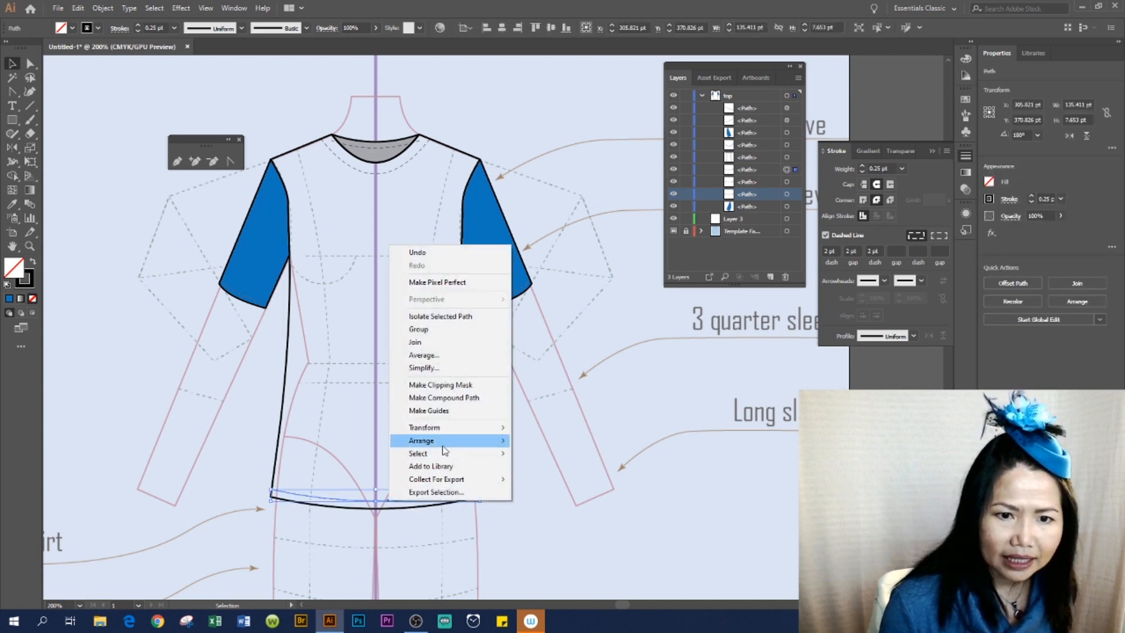
pyautogui.moveTo(446, 444)
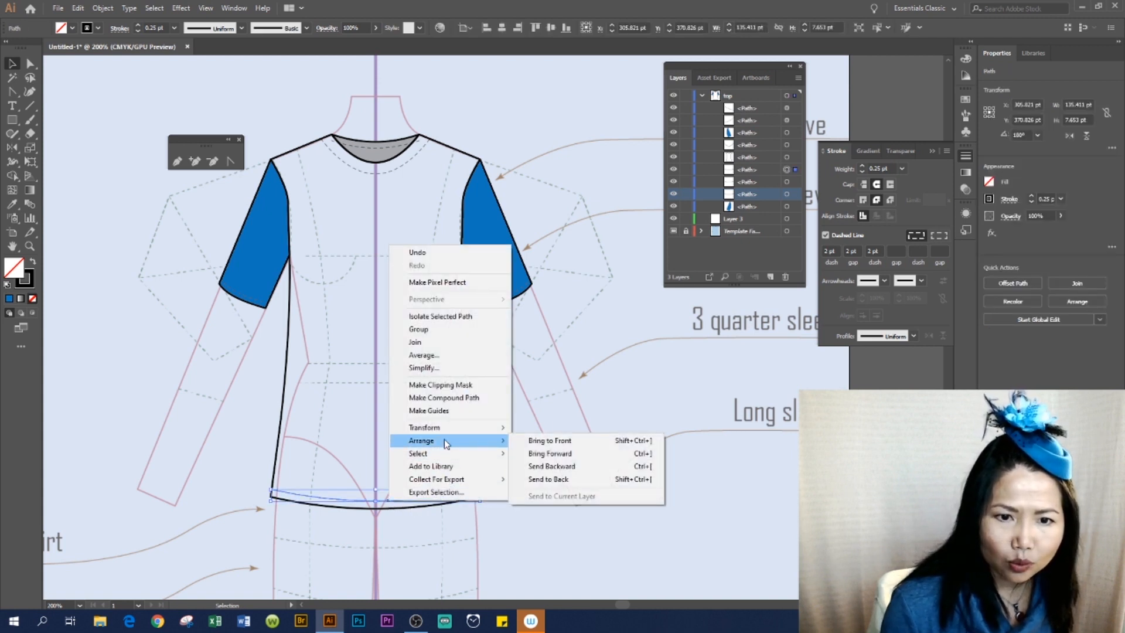
pyautogui.click(618, 454)
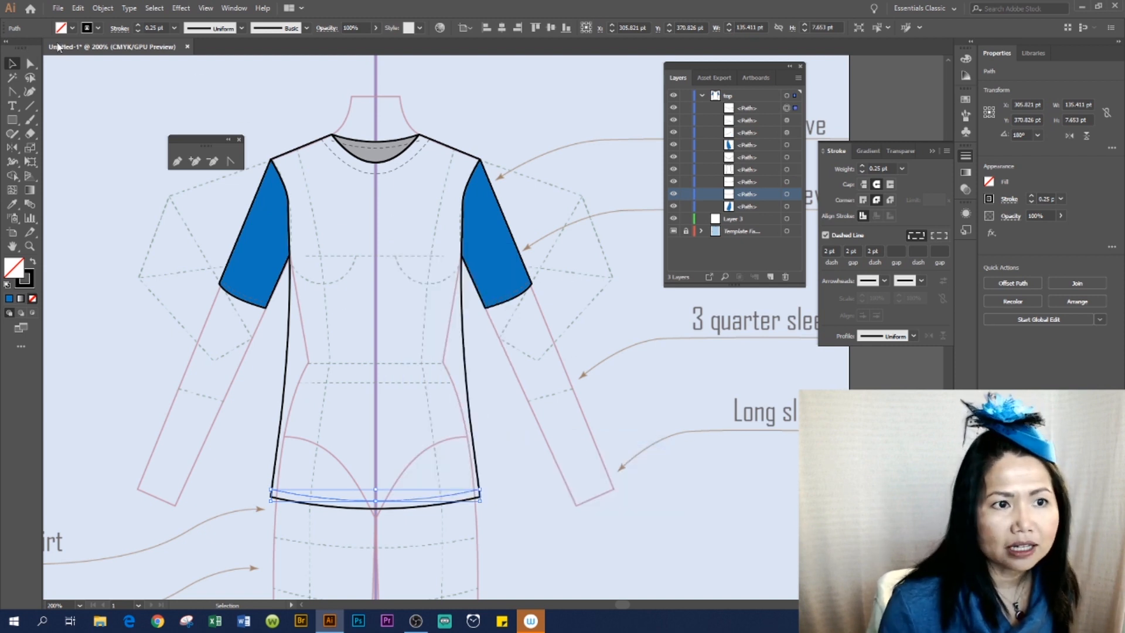
pyautogui.click(495, 399)
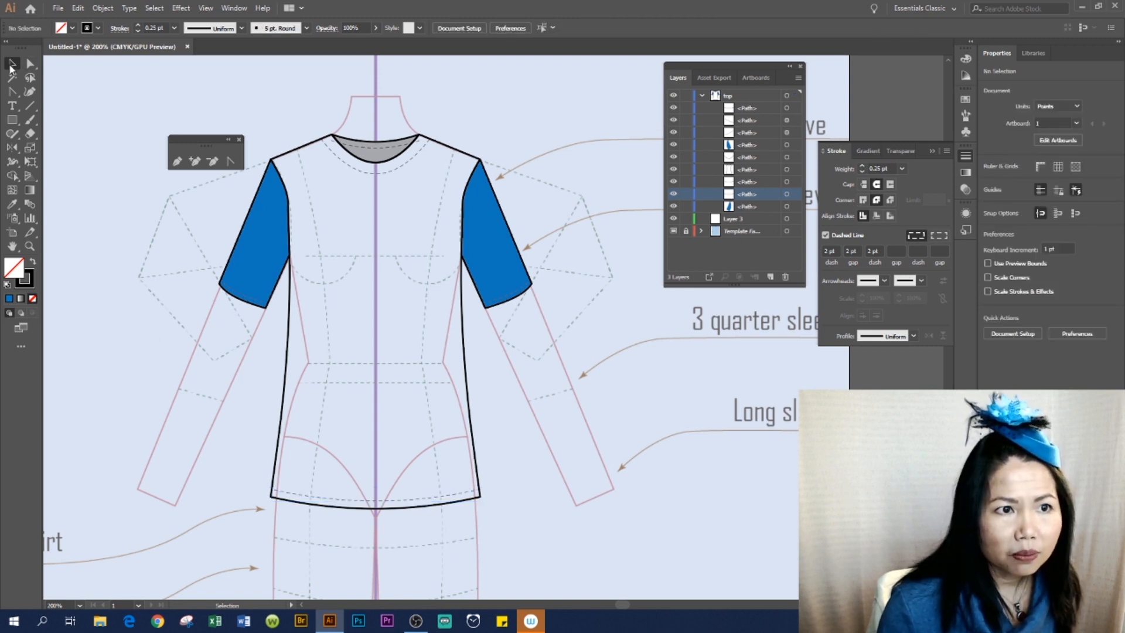
# Reapply the blue fill to the body shape by sampling the right sleeve with the Eyedropper.
pyautogui.click(282, 398)
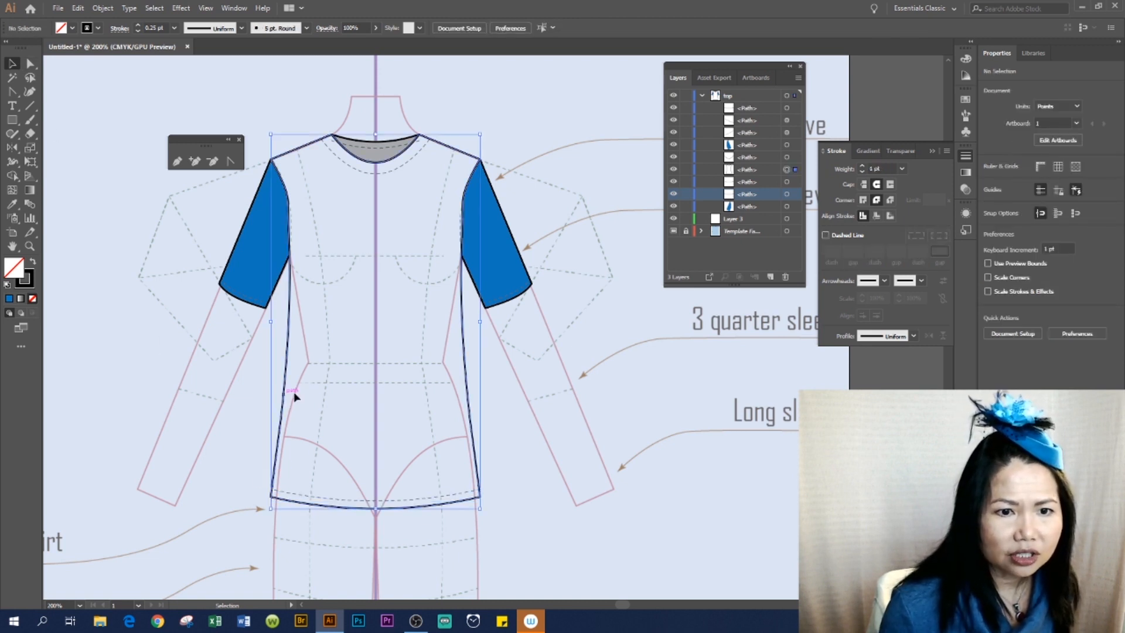
pyautogui.click(12, 206)
pyautogui.click(509, 260)
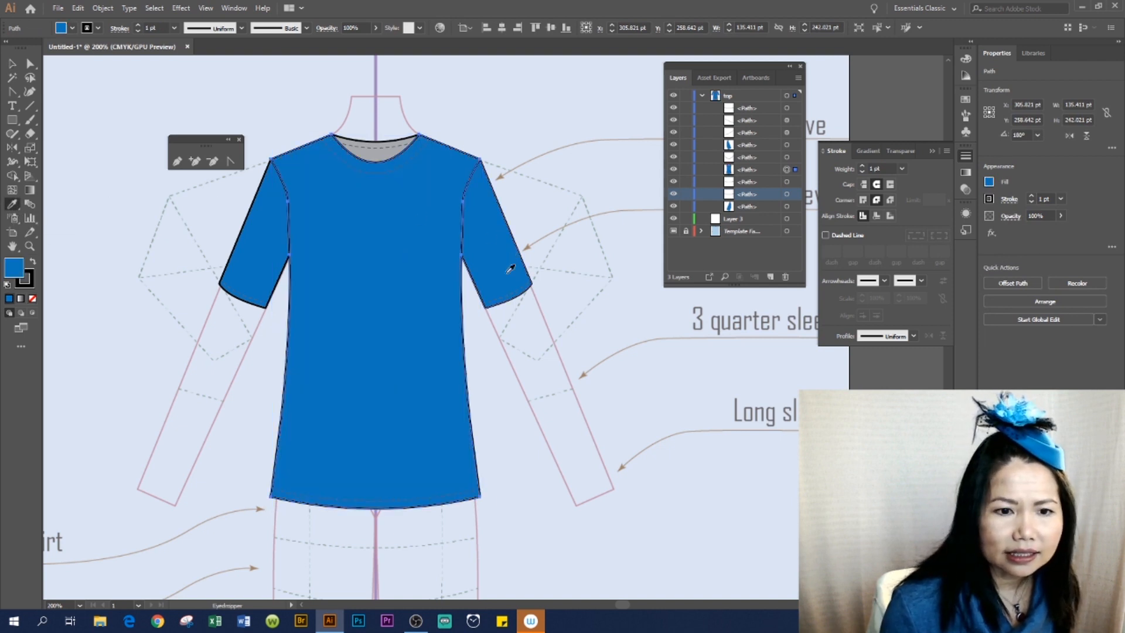
pyautogui.click(12, 61)
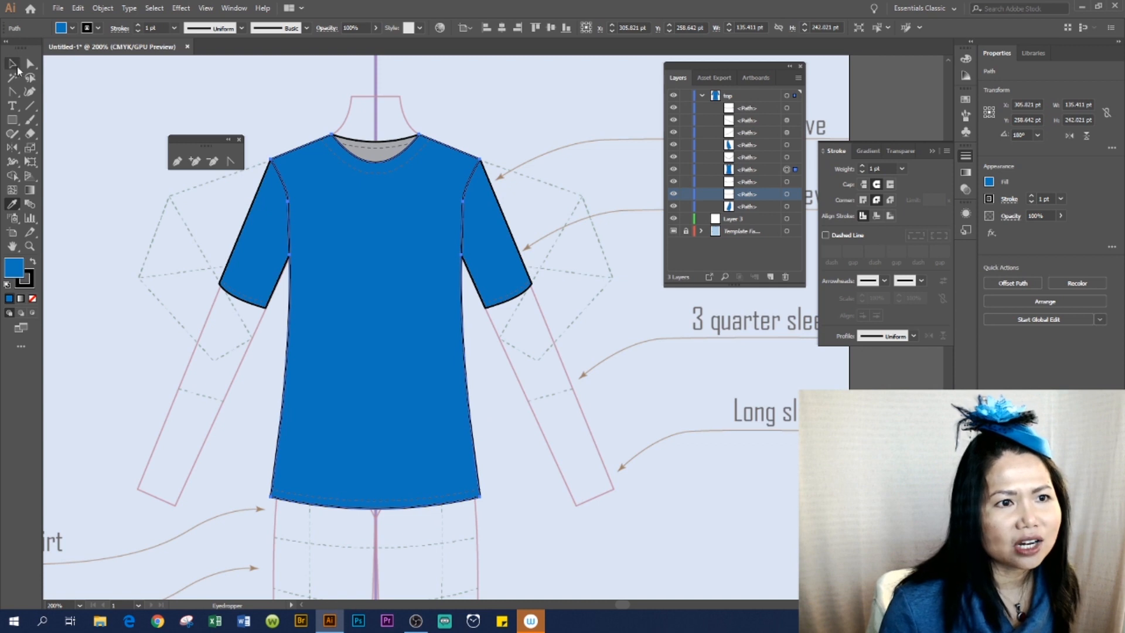
# Nudge the left endpoint of the dashed hem stitch line 1 pt inward, onto the body outline.
pyautogui.click(33, 245)
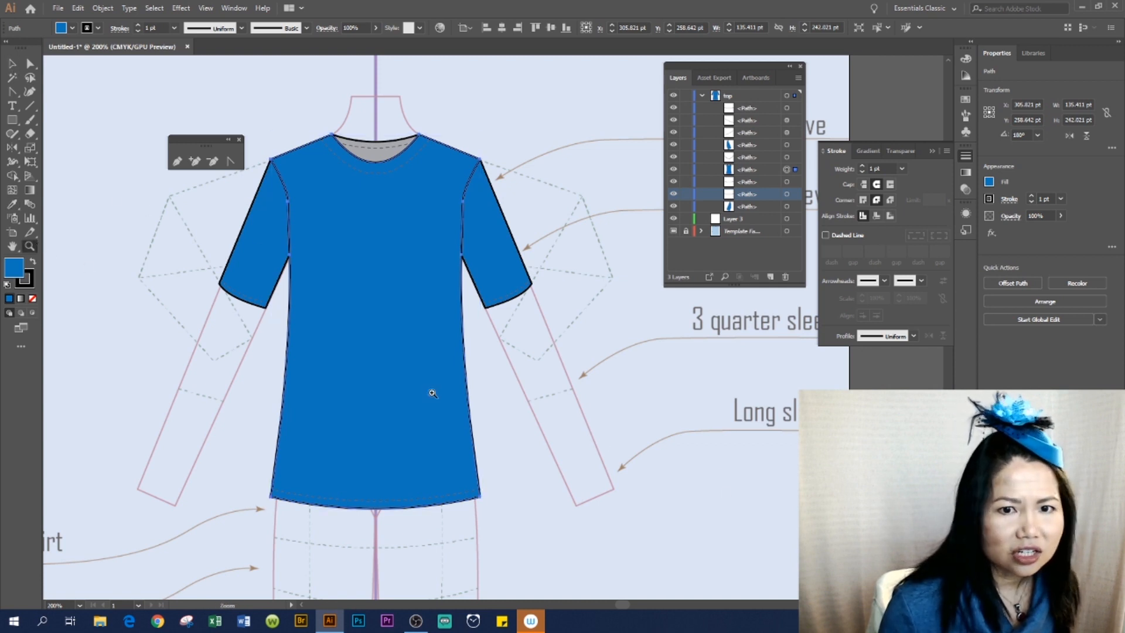
pyautogui.keyDown('alt'); pyautogui.click(431, 392); pyautogui.keyUp('alt')
pyautogui.moveTo(454, 468); pyautogui.dragTo(515, 369)
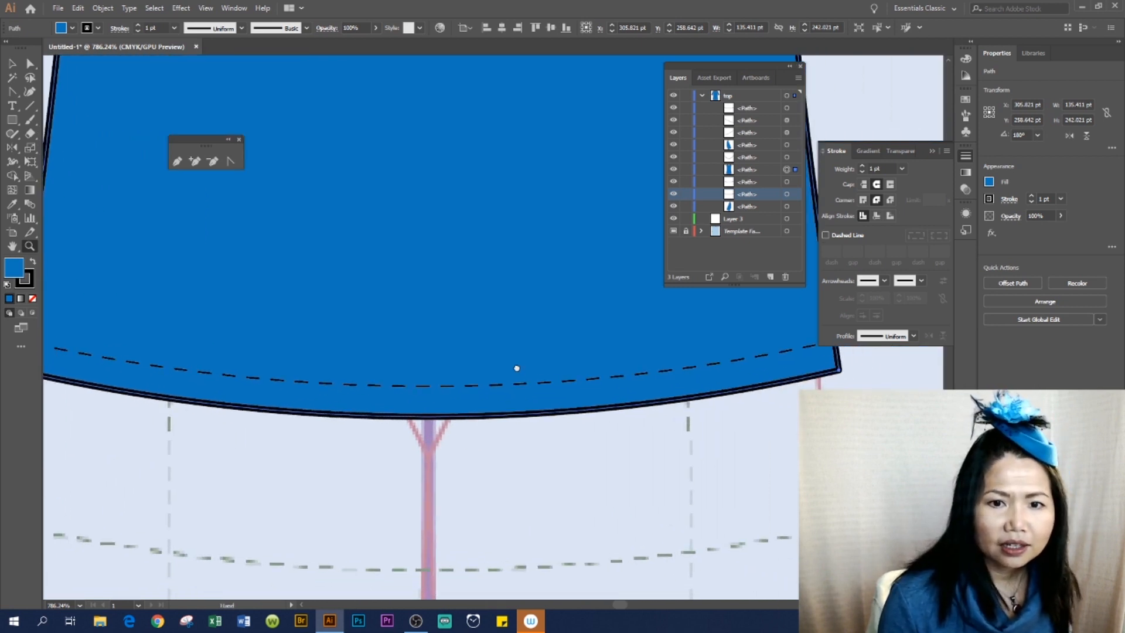
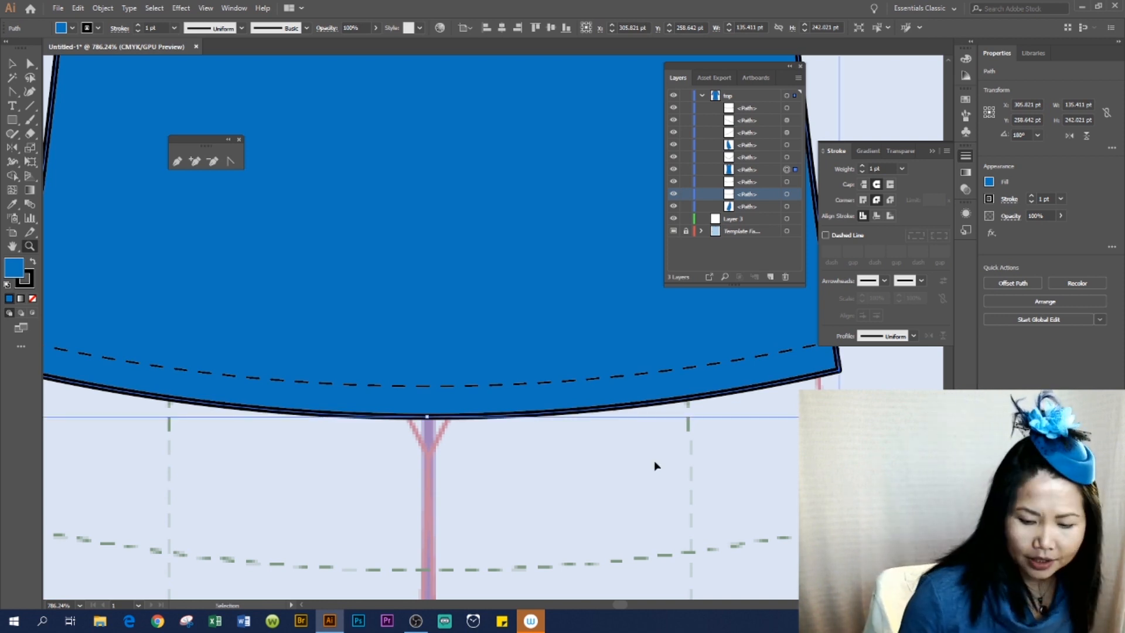
pyautogui.hotkey('ctrl', '-')
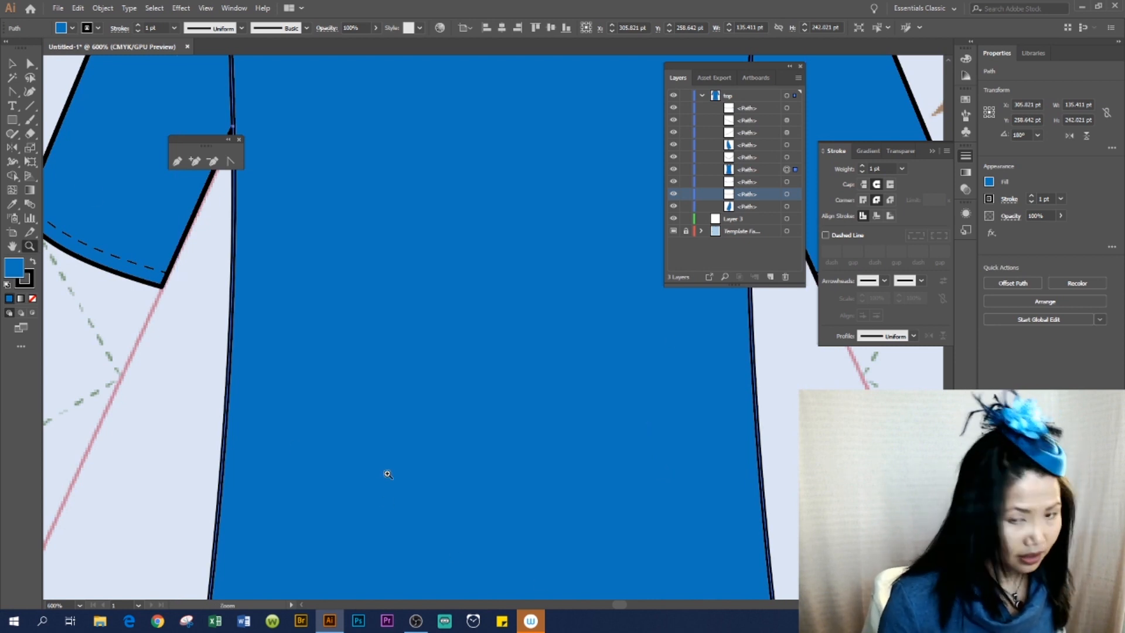
pyautogui.scroll(-10, 388, 474)
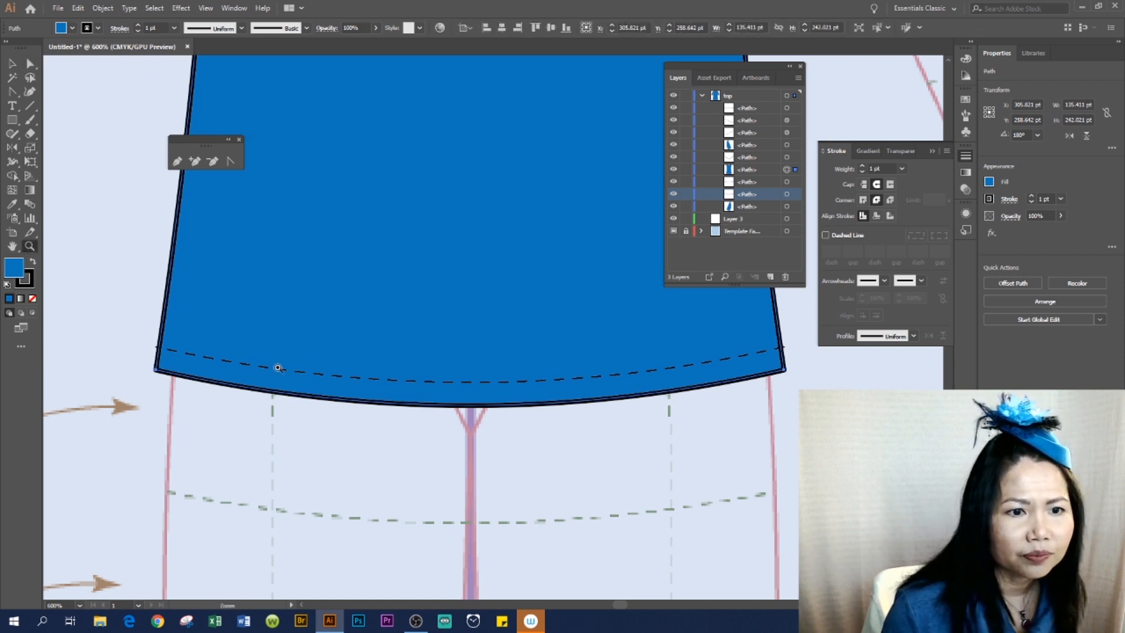
pyautogui.moveTo(147, 352); pyautogui.dragTo(416, 364)
pyautogui.click(31, 65)
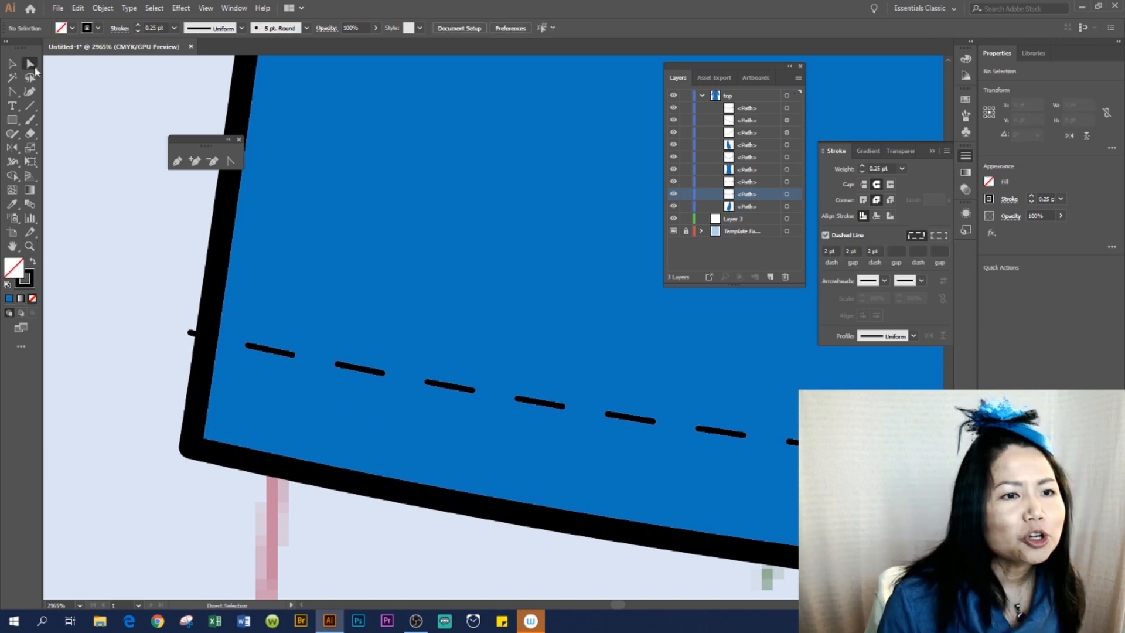
pyautogui.click(191, 333)
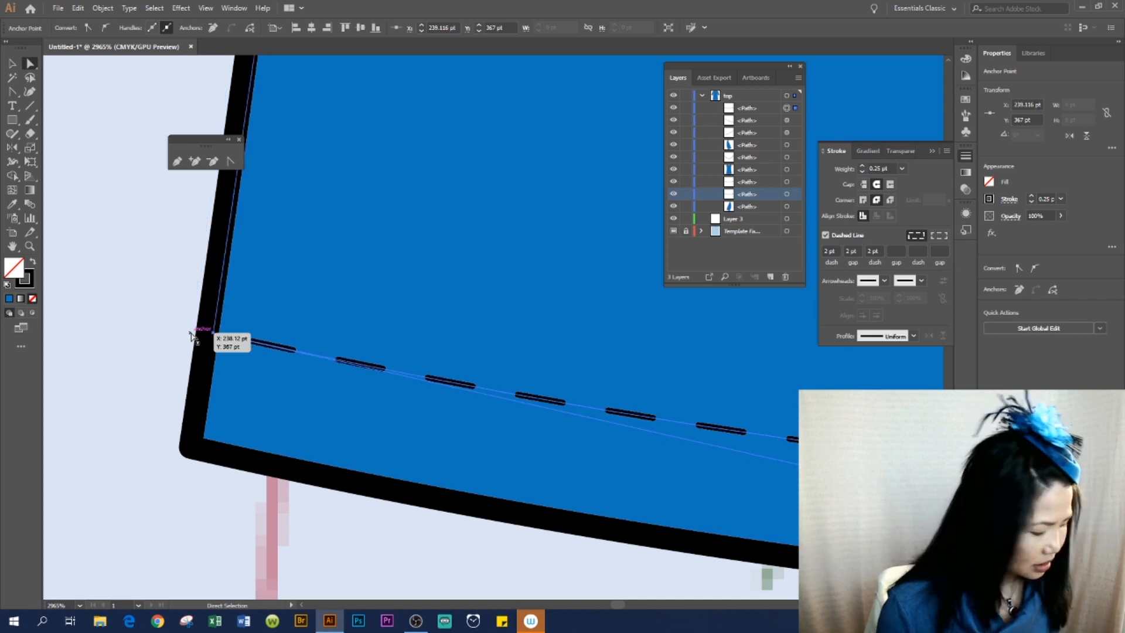
# Nudge the right endpoint of the dashed hem stitch line 1 pt inward to match the left end.
pyautogui.hotkey('ctrl', '-')
pyautogui.hotkey('ctrl', '-')
pyautogui.hotkey('ctrl', '+')
pyautogui.hotkey('ctrl', '+')
pyautogui.hotkey('ctrl', '+')
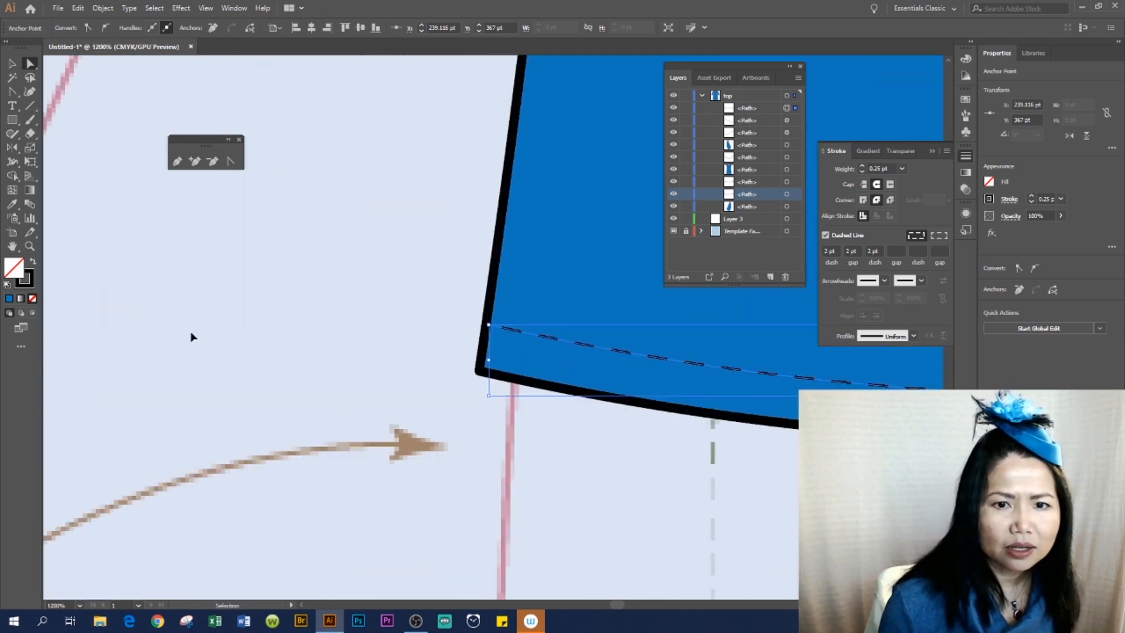
pyautogui.moveTo(754, 383); pyautogui.dragTo(37, 339)
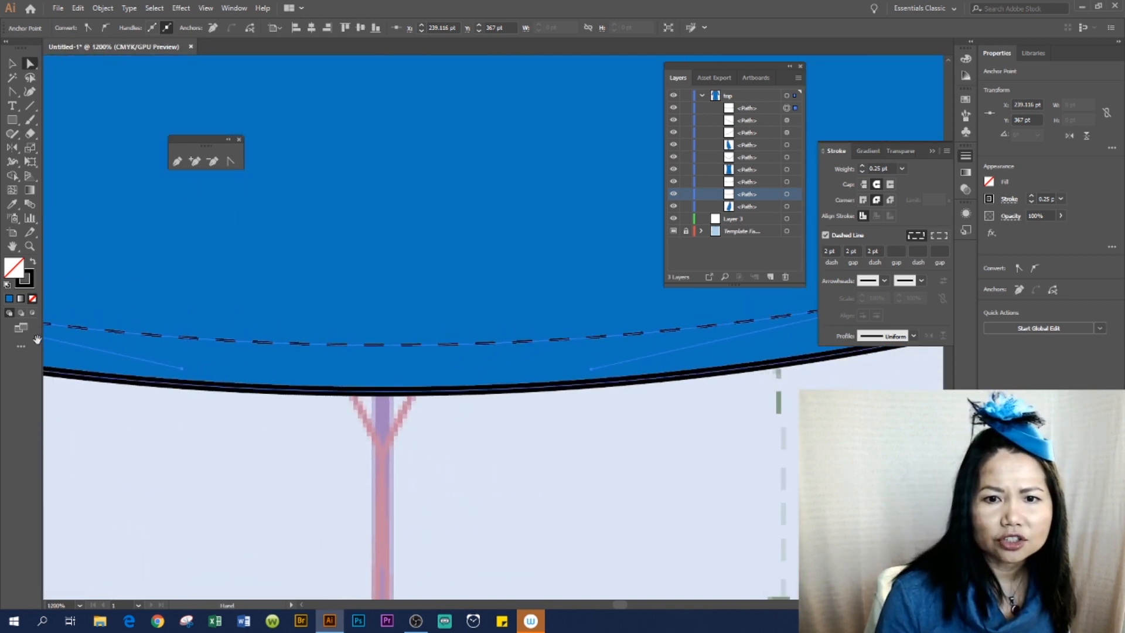
pyautogui.moveTo(628, 318); pyautogui.dragTo(88, 377)
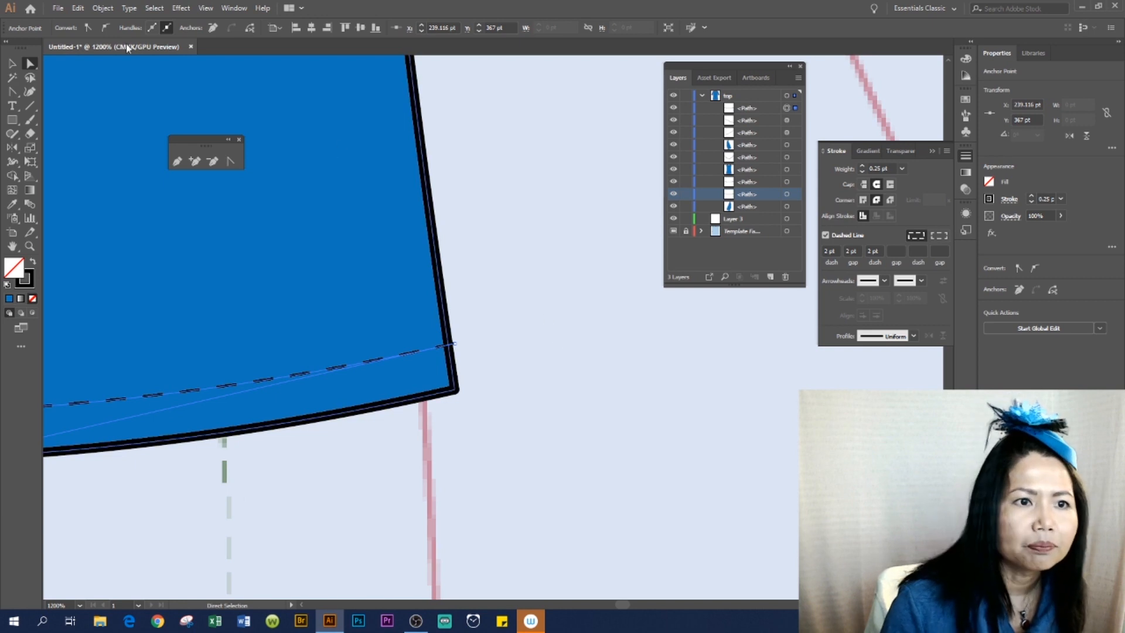
pyautogui.click(562, 376)
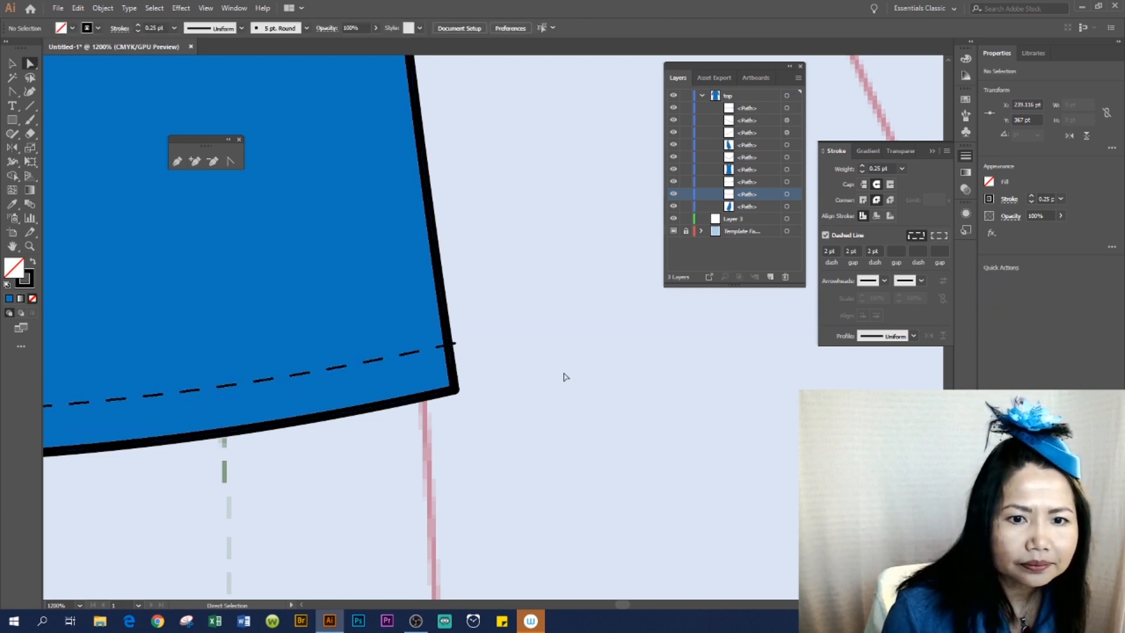
pyautogui.click(455, 348)
pyautogui.press('Left')
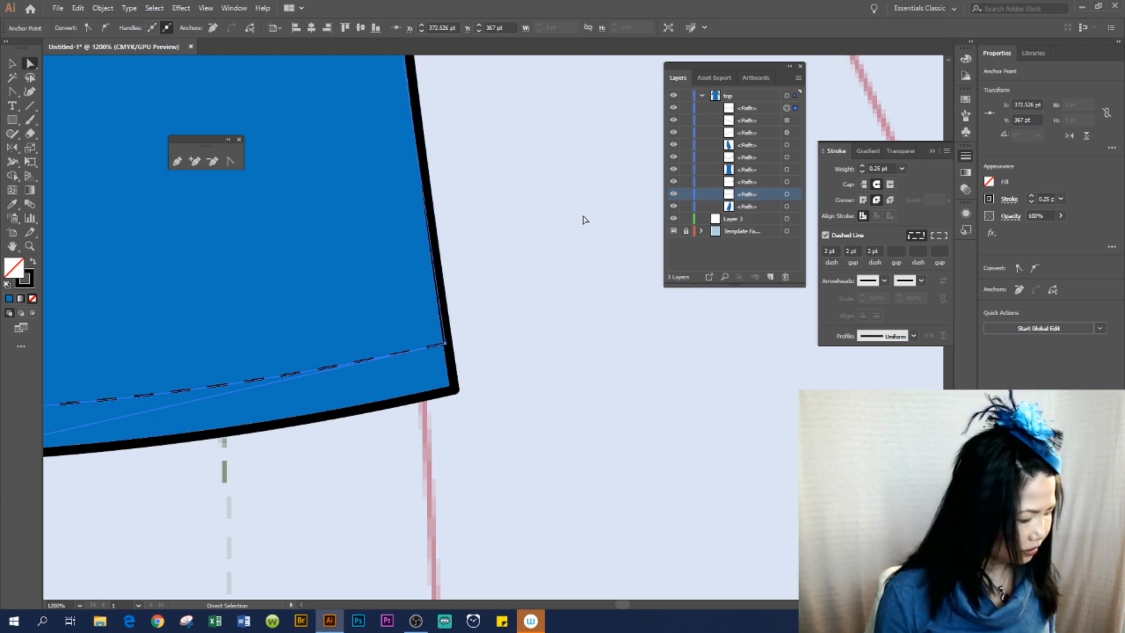
# Examine the hem, neckline and sleeves of the whole top, and clear the selection.
pyautogui.hotkey('ctrl', '-')
pyautogui.hotkey('ctrl', '-')
pyautogui.hotkey('ctrl', '-')
pyautogui.hotkey('ctrl', '-')
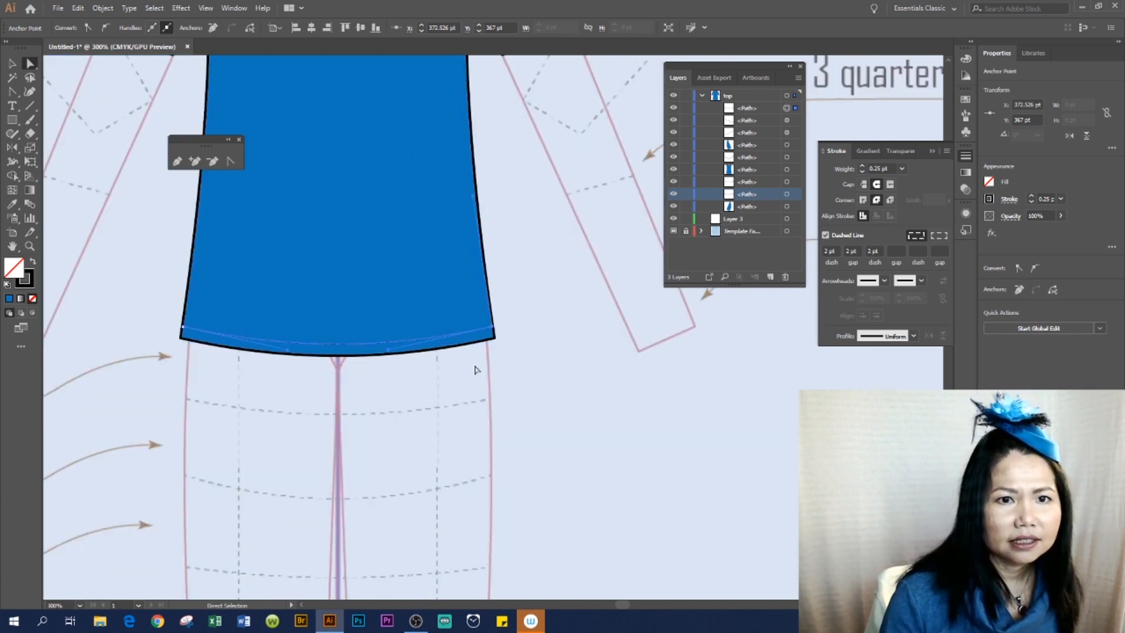
pyautogui.moveTo(384, 176); pyautogui.dragTo(360, 527)
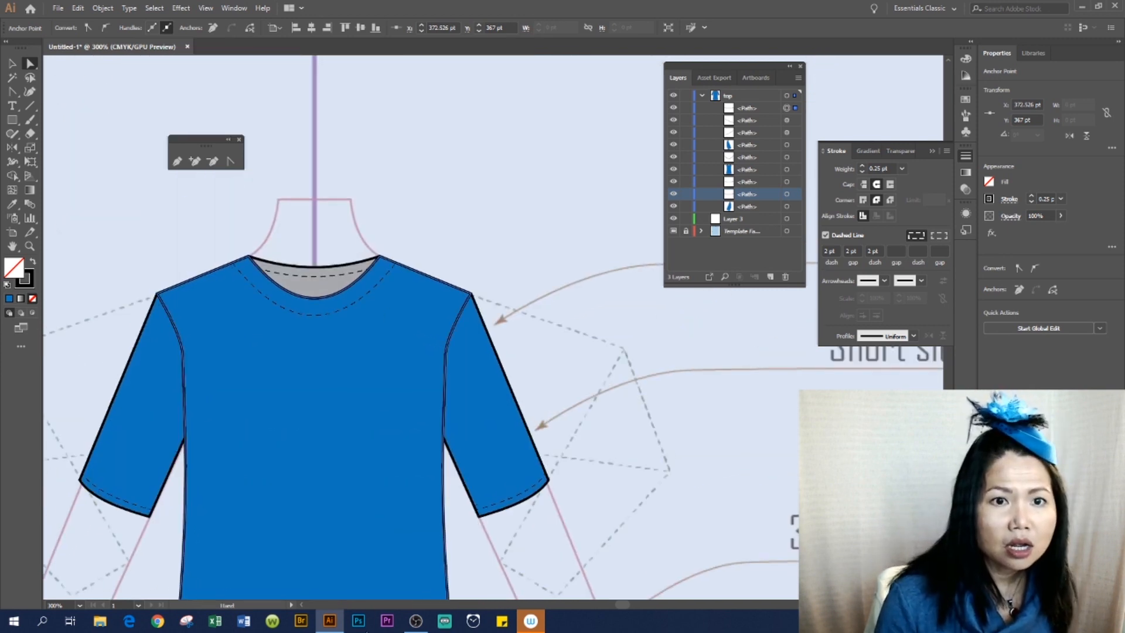
pyautogui.scroll(-4, 367, 537)
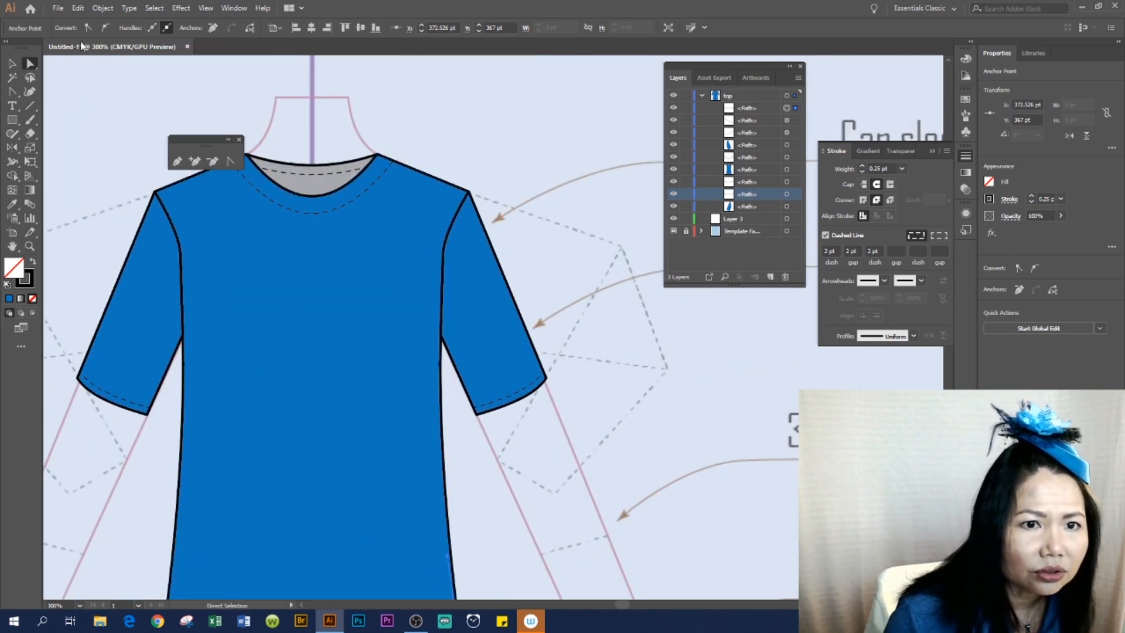
pyautogui.click(12, 62)
pyautogui.click(549, 116)
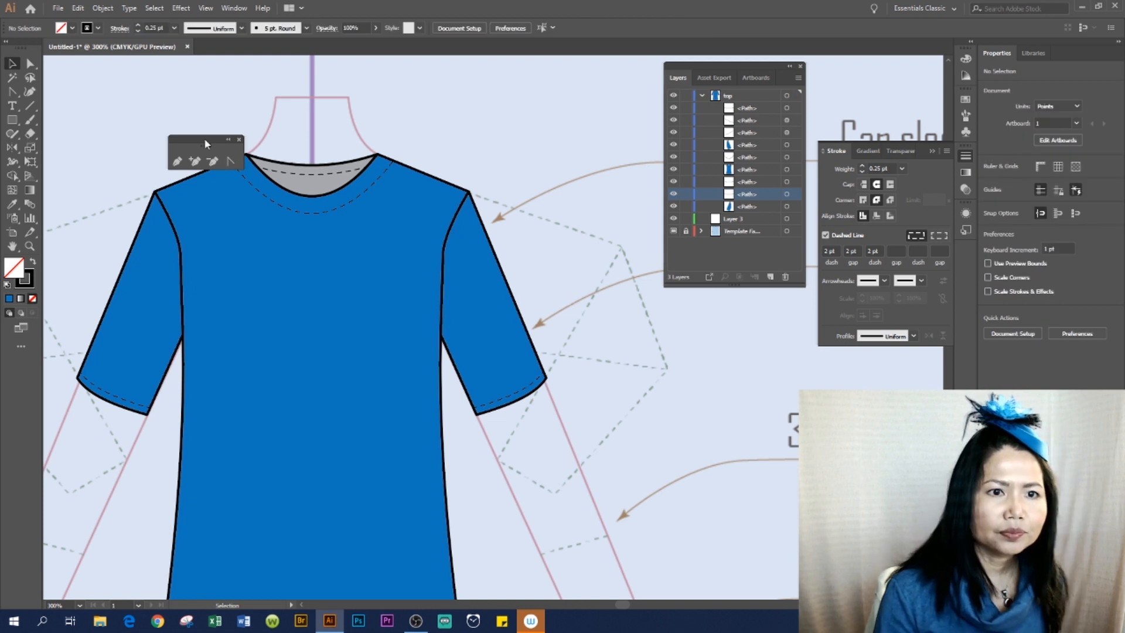
# Group all the paths of the short-sleeved top into one object and deselect it.
pyautogui.moveTo(204, 138); pyautogui.dragTo(135, 105)
pyautogui.hotkey('ctrl', '-')
pyautogui.hotkey('ctrl', '-')
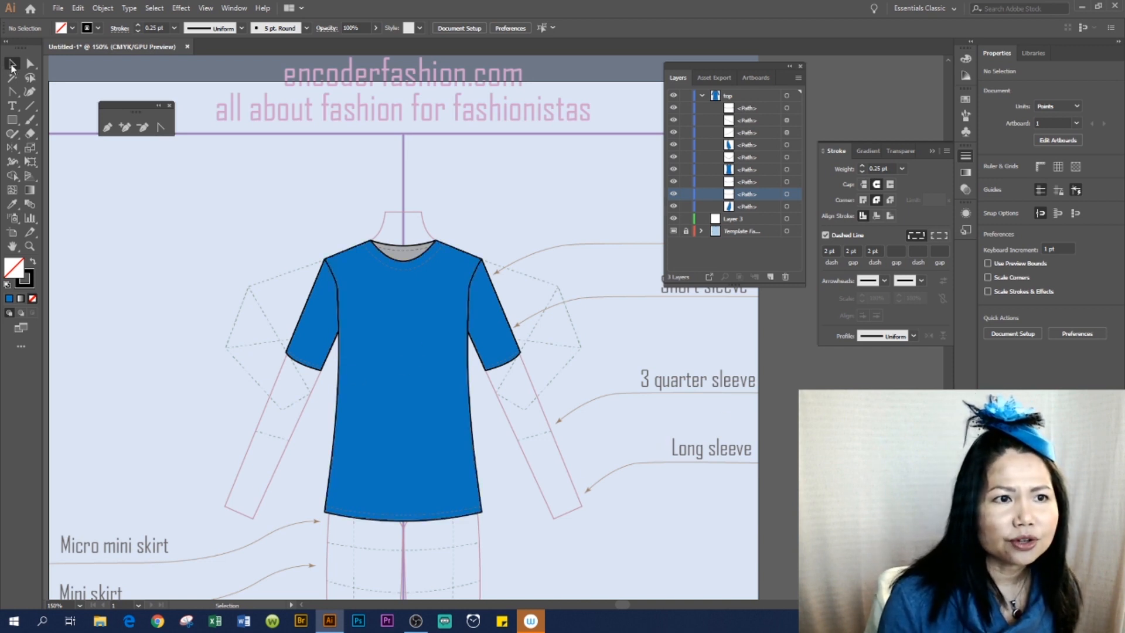
pyautogui.moveTo(220, 203); pyautogui.dragTo(586, 564)
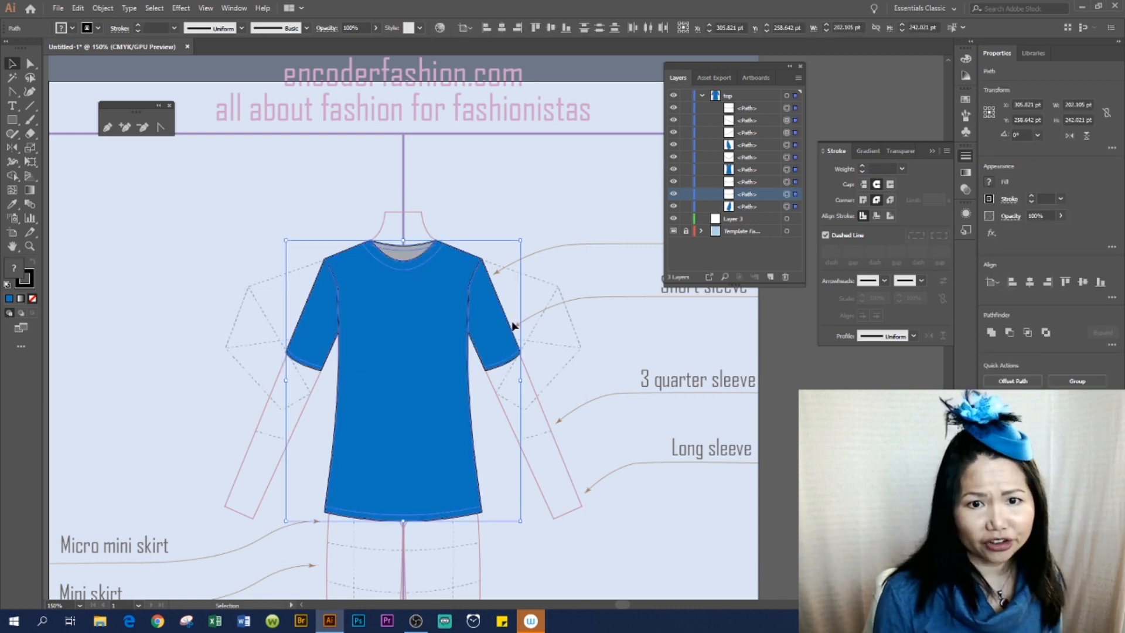
pyautogui.click(635, 337)
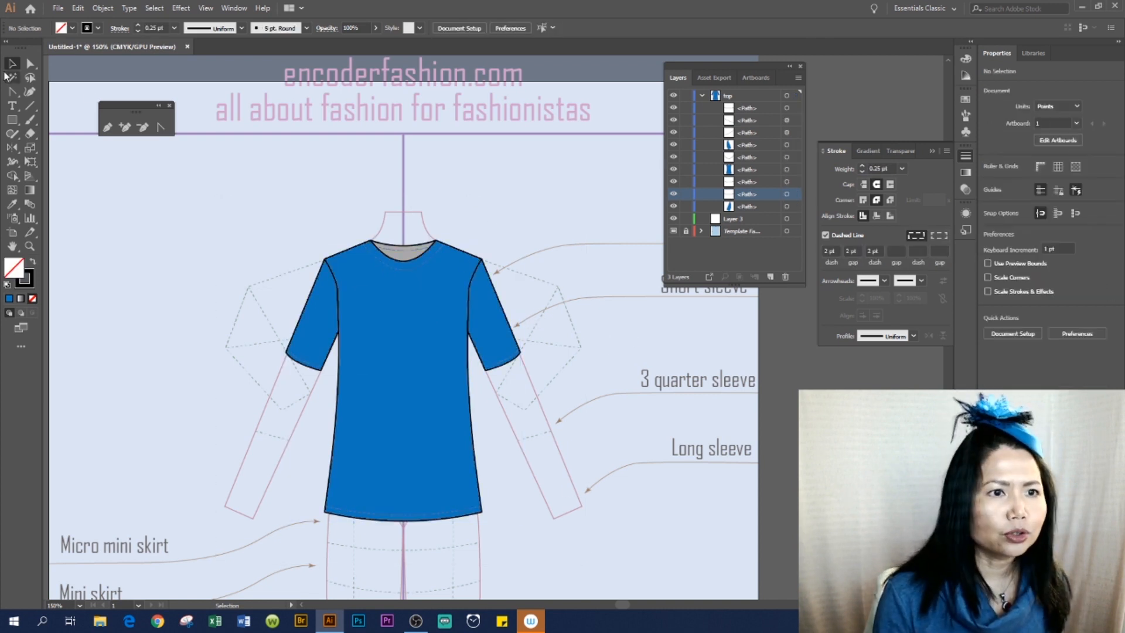
pyautogui.moveTo(200, 193); pyautogui.dragTo(594, 557)
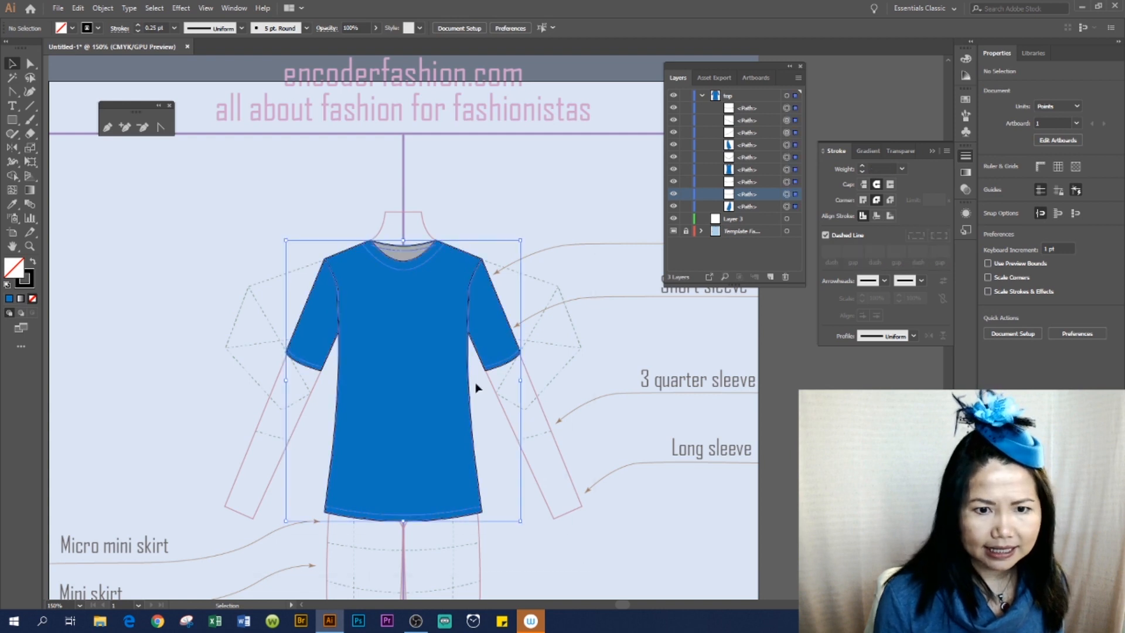
pyautogui.rightClick(429, 326)
pyautogui.click(505, 392)
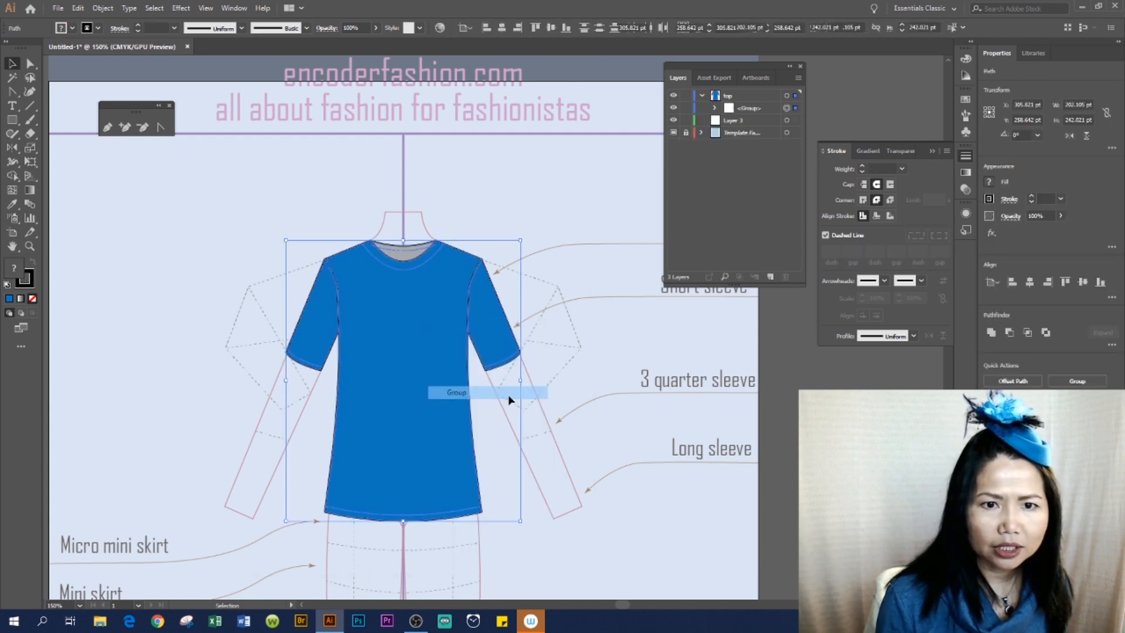
pyautogui.click(669, 461)
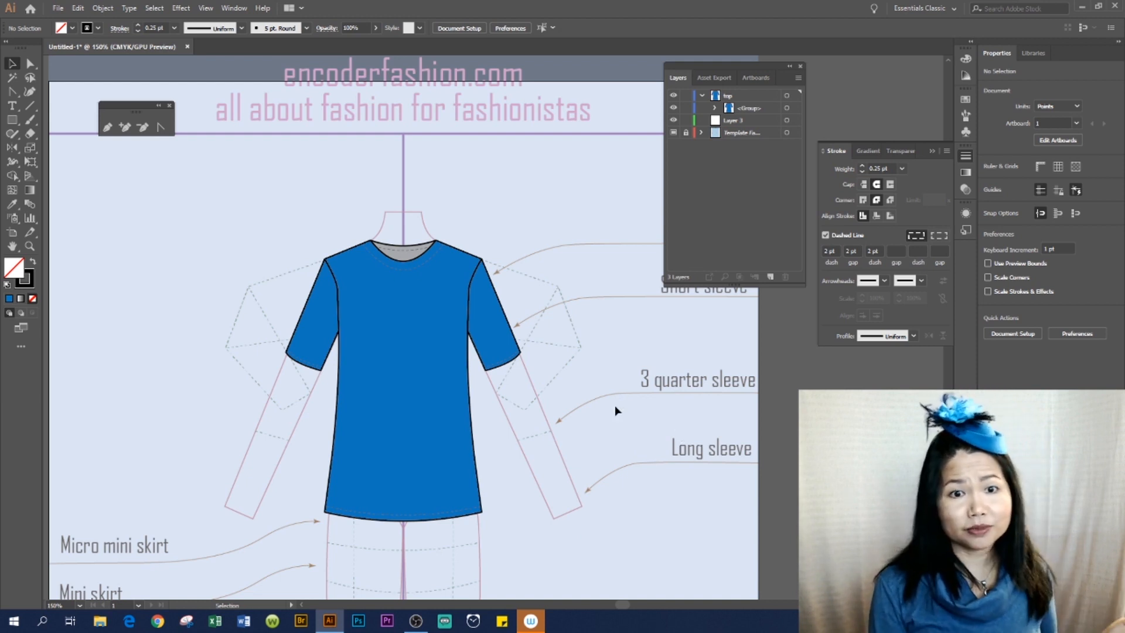
# Place a duplicate of the grouped top to the left of the original and move the floating pen tools clear of both garments.
pyautogui.moveTo(285, 201); pyautogui.dragTo(549, 559)
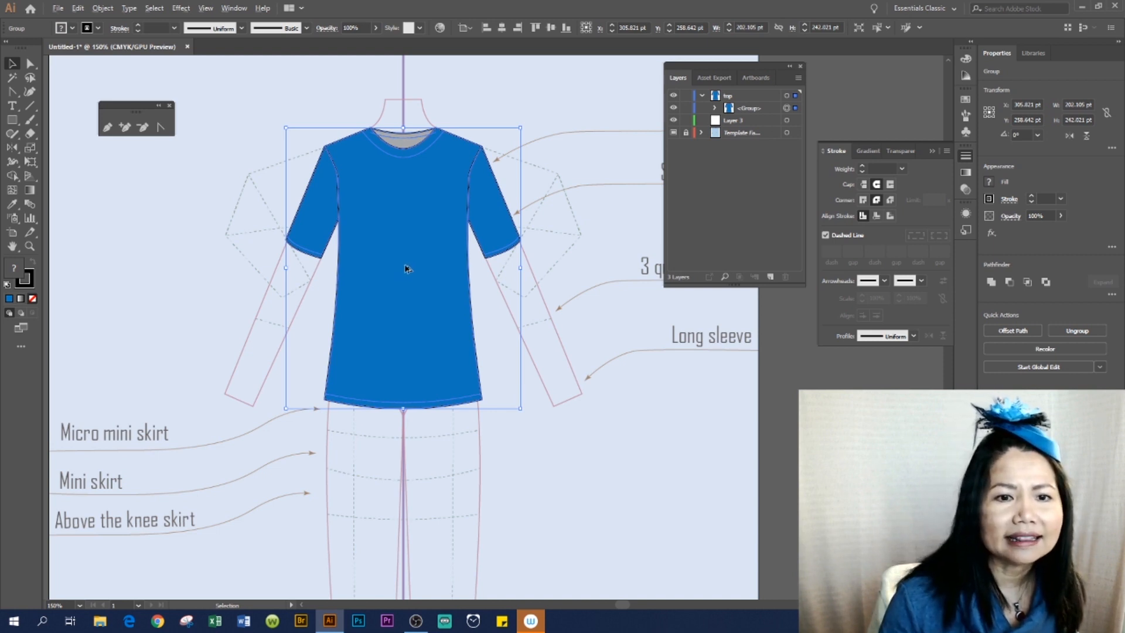
pyautogui.moveTo(410, 271); pyautogui.dragTo(160, 258)
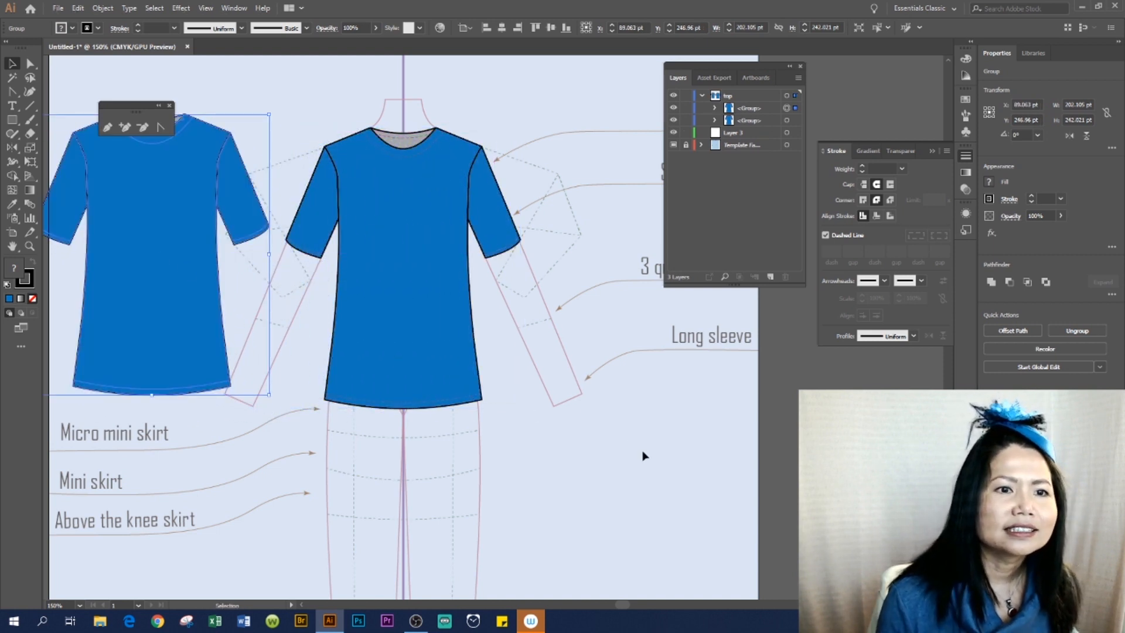
pyautogui.click(617, 458)
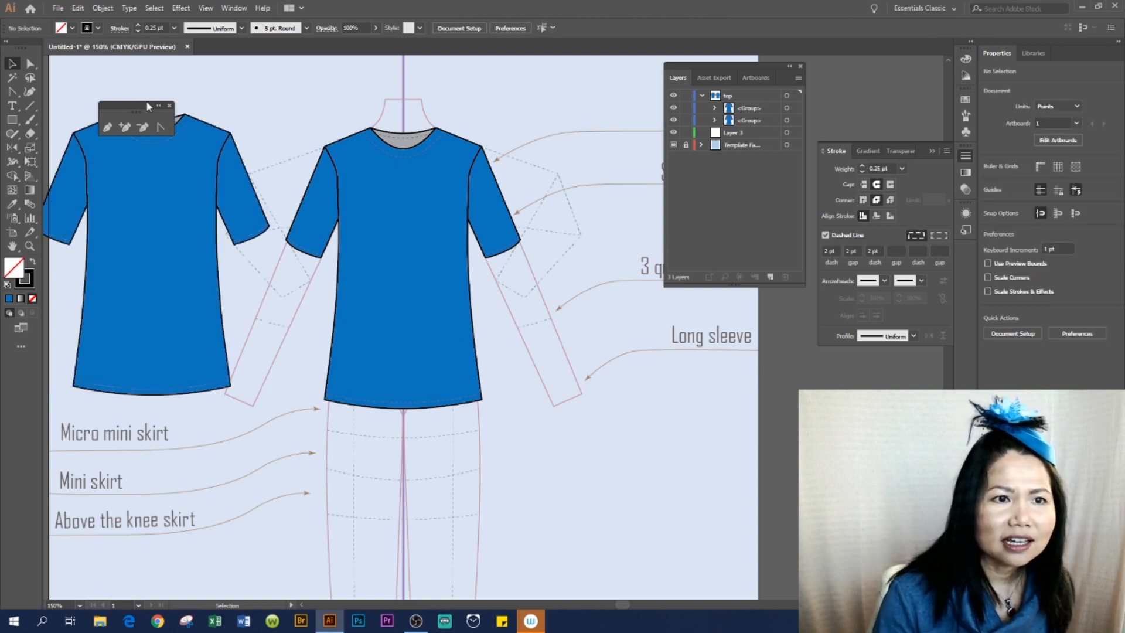
pyautogui.moveTo(148, 106)
pyautogui.mouseDown()
pyautogui.moveTo(166, 75)
pyautogui.moveTo(264, 127)
pyautogui.moveTo(614, 393)
pyautogui.mouseUp()
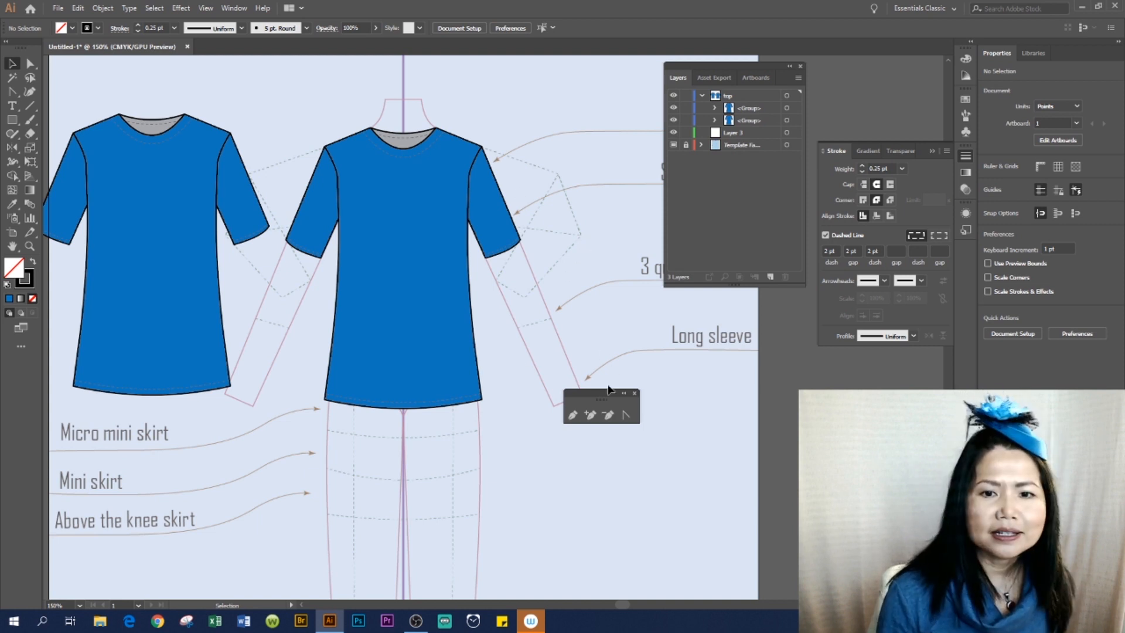
pyautogui.moveTo(605, 394); pyautogui.dragTo(561, 93)
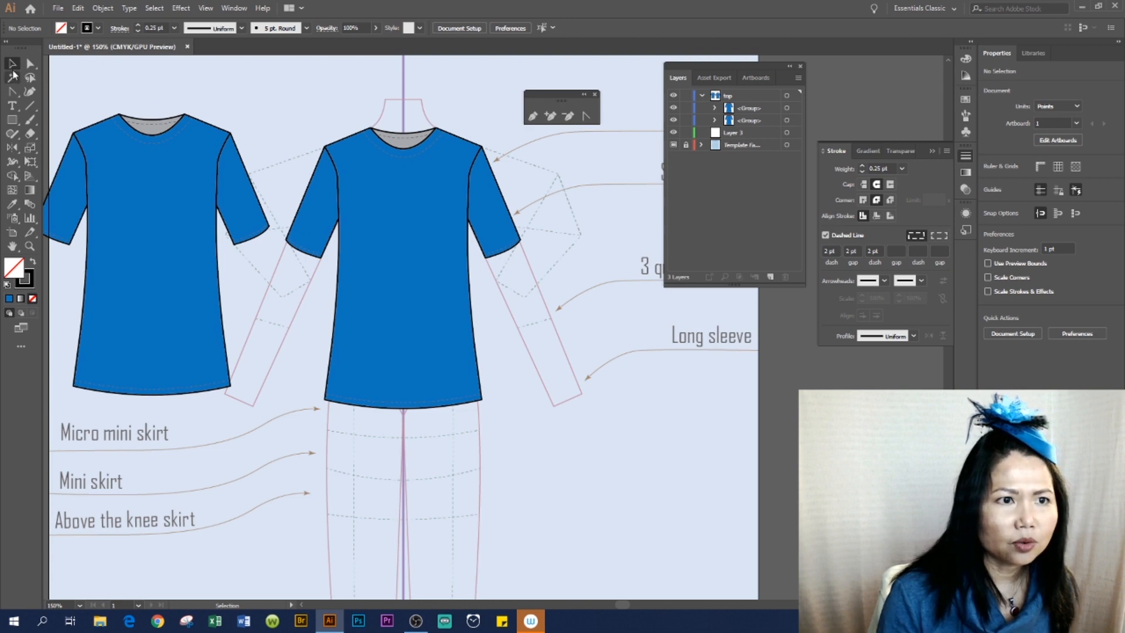
# Try to select only the front neckline of the original grouped top with the Selection tool, and clear the selection.
pyautogui.click(29, 246)
pyautogui.moveTo(385, 109); pyautogui.dragTo(548, 259)
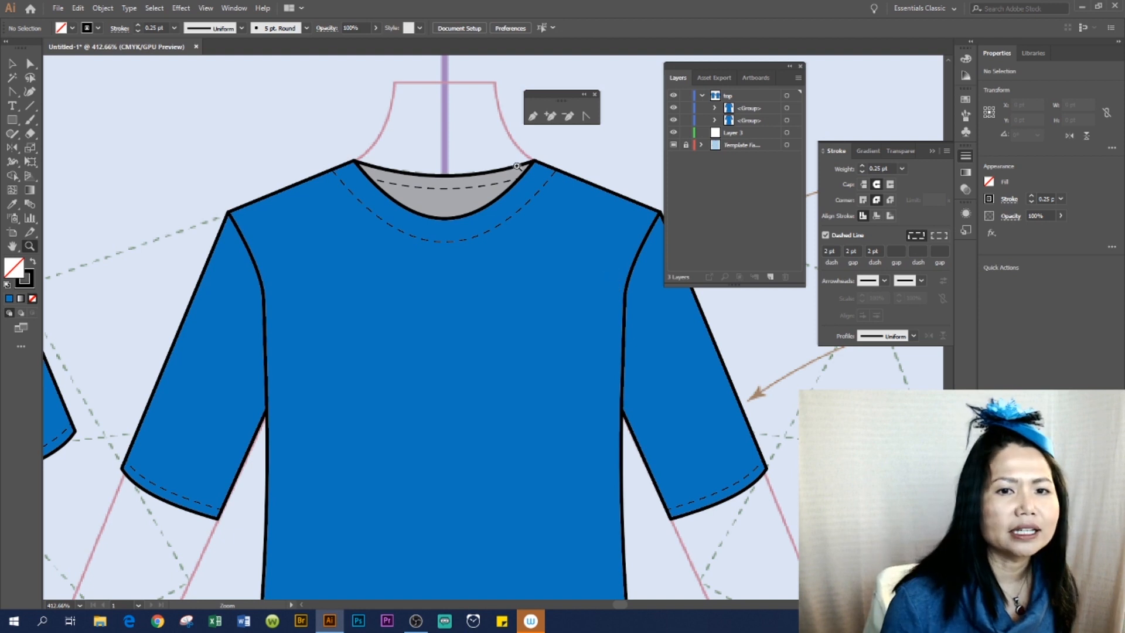
pyautogui.click(12, 63)
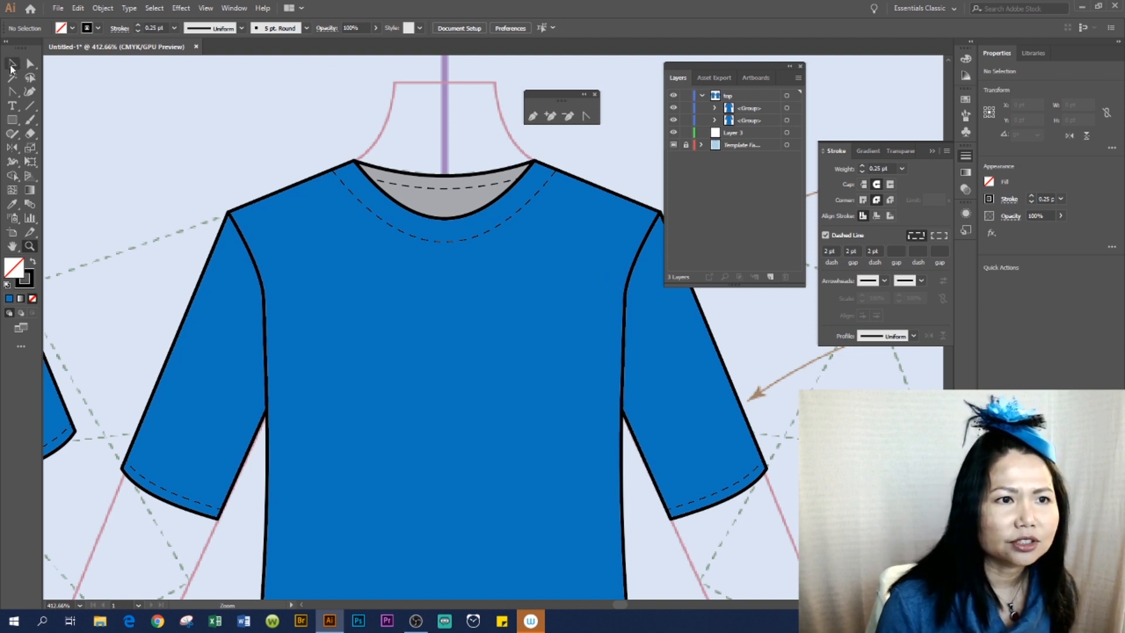
pyautogui.click(444, 216)
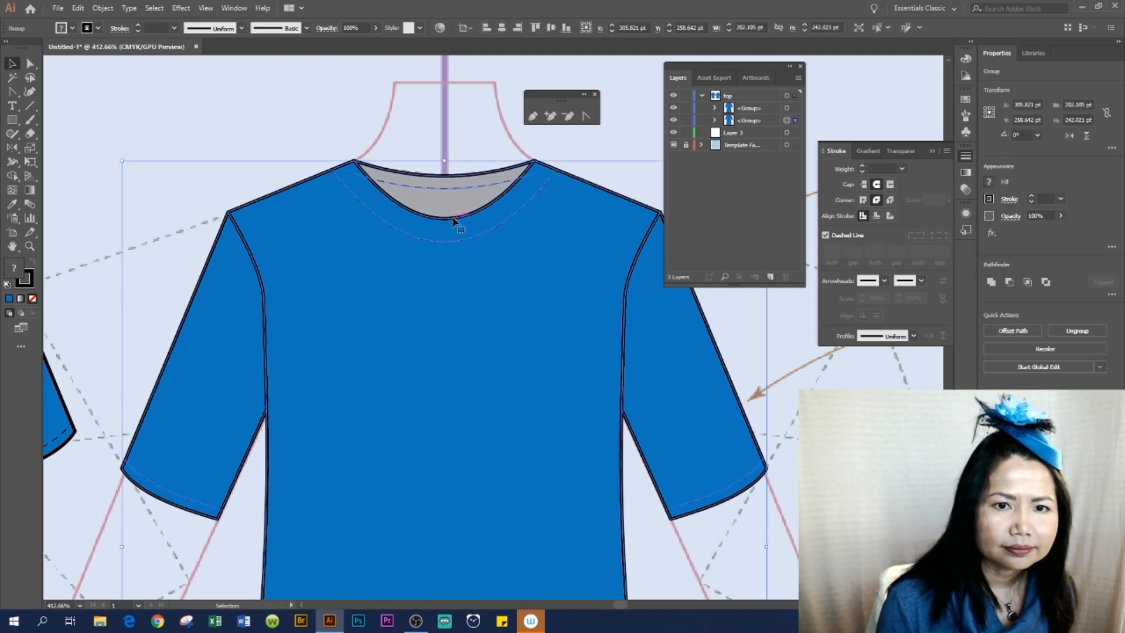
pyautogui.click(202, 116)
pyautogui.click(526, 311)
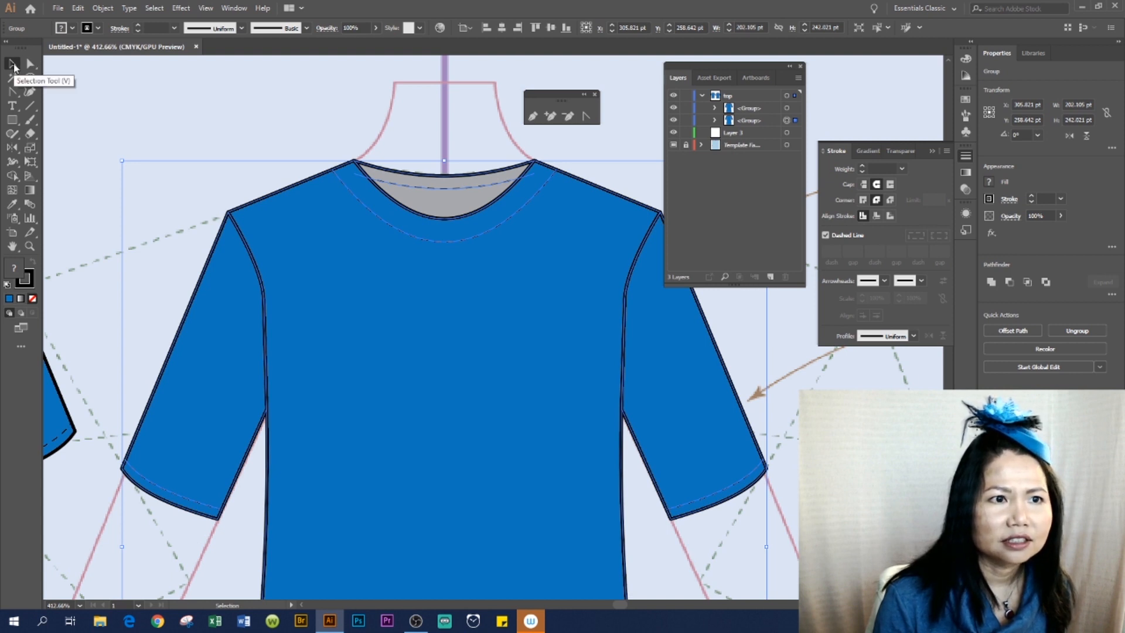
pyautogui.click(90, 76)
# Delete the dashed stitch line below the front neckline of the original grouped top, using Direct Selection to pick it within the group.
pyautogui.click(30, 64)
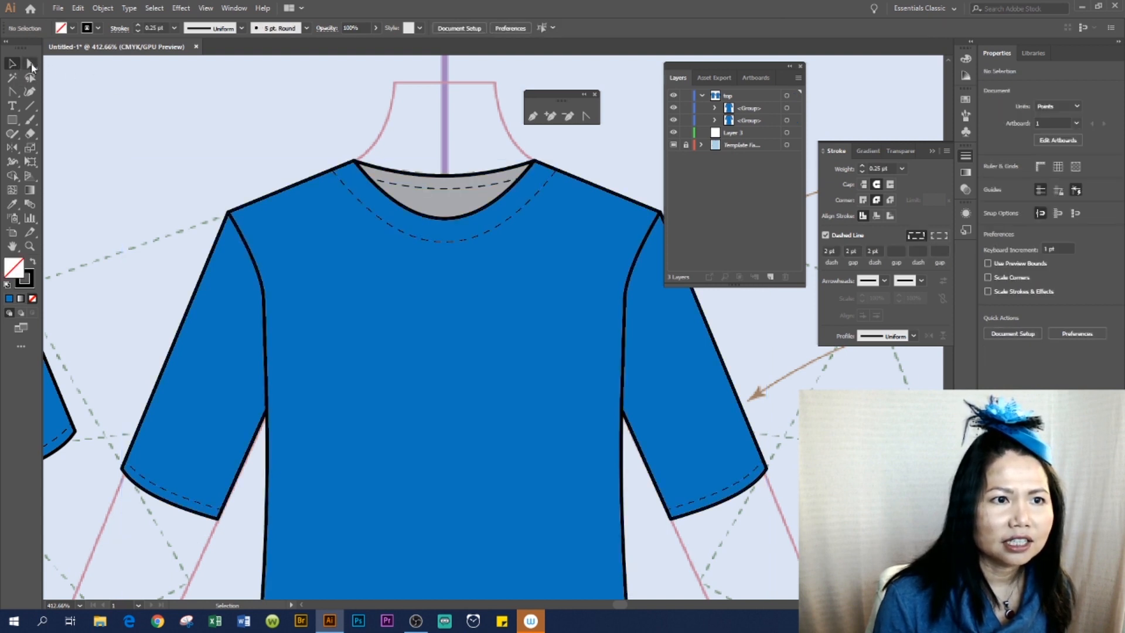
pyautogui.click(456, 241)
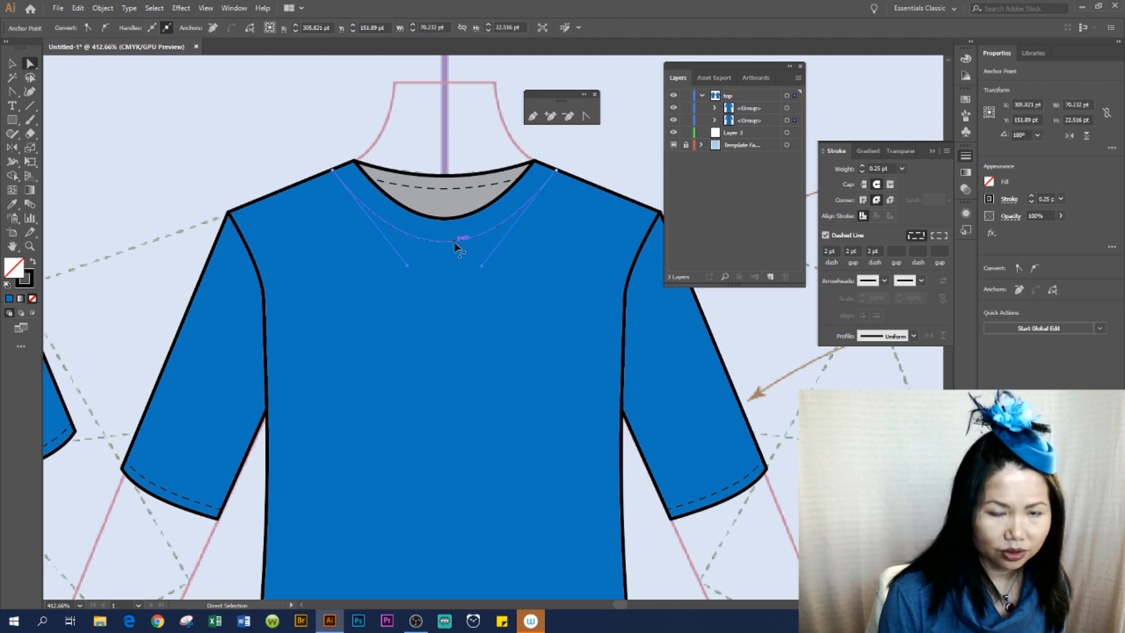
pyautogui.press('Delete')
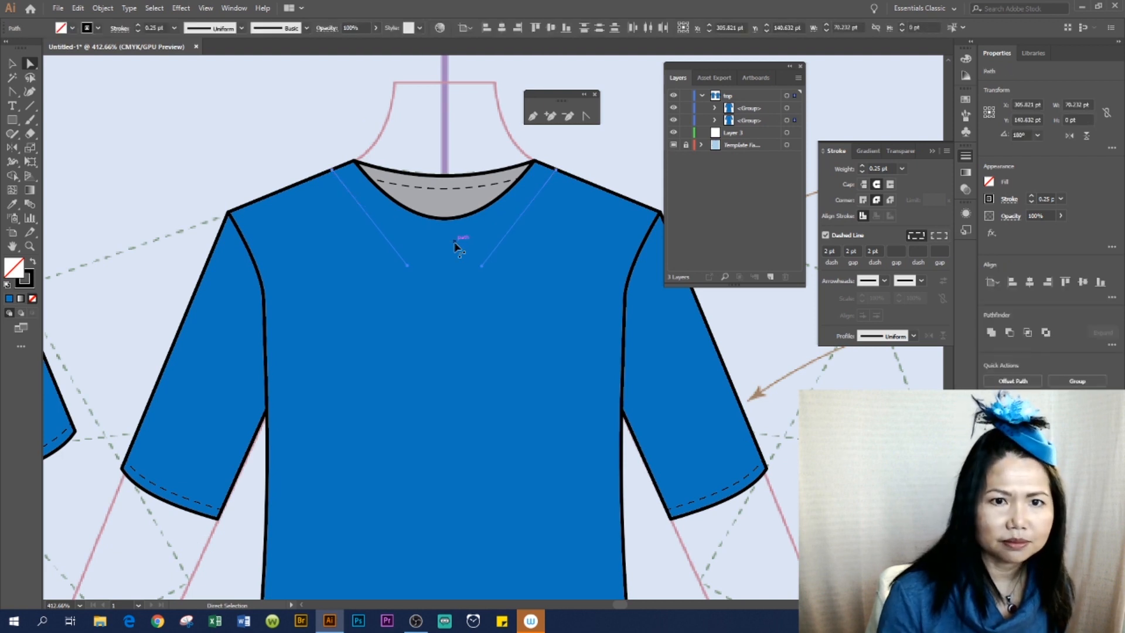
pyautogui.click(8, 65)
pyautogui.press('Delete')
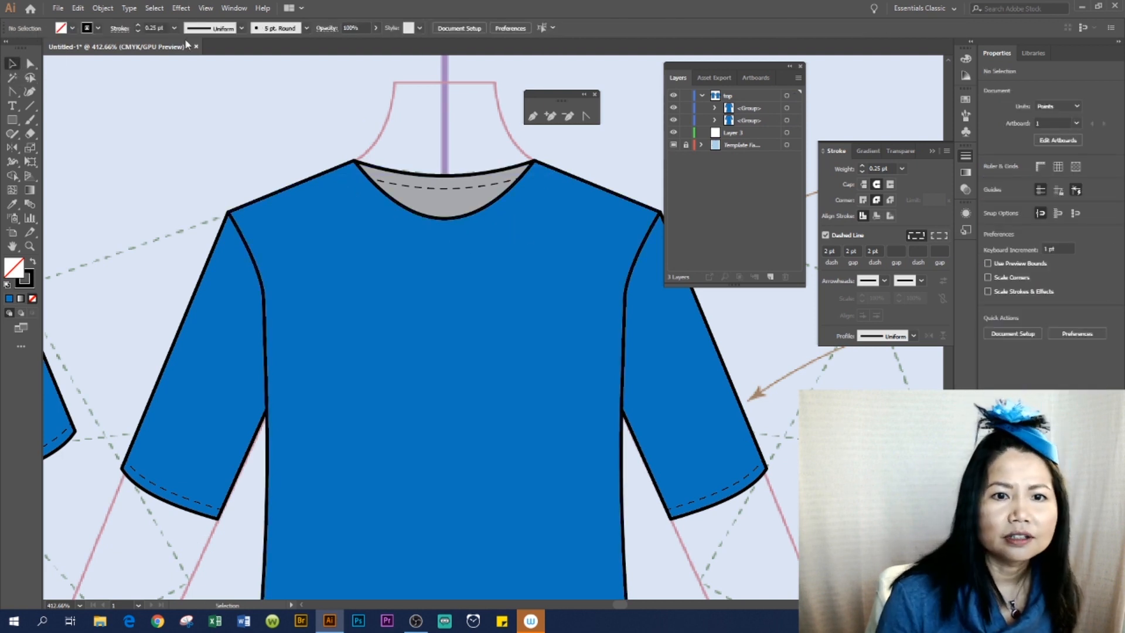
# Delete the dashed stitch line at the back neckline of the original grouped top, using Direct Selection, and clear the selection.
pyautogui.click(448, 192)
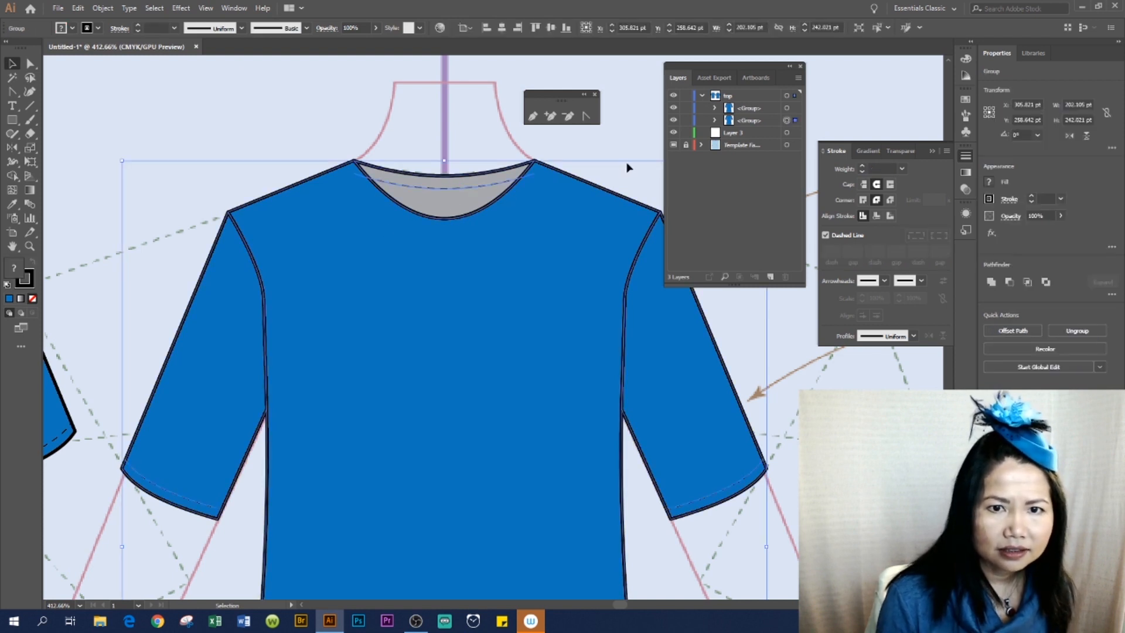
pyautogui.click(30, 63)
pyautogui.click(144, 102)
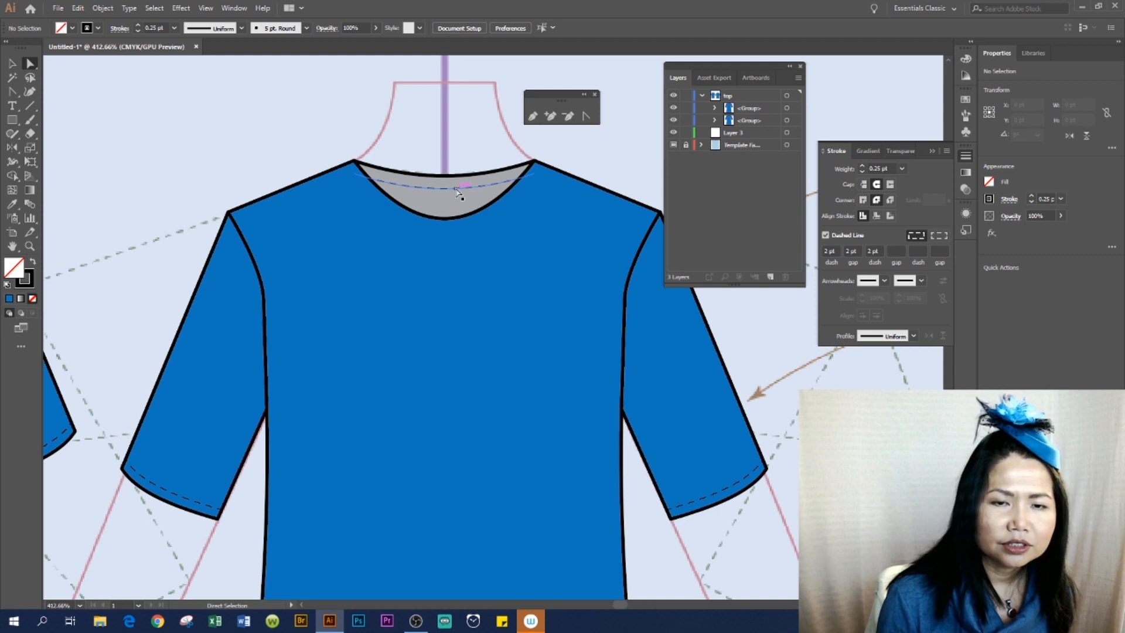
pyautogui.click(456, 190)
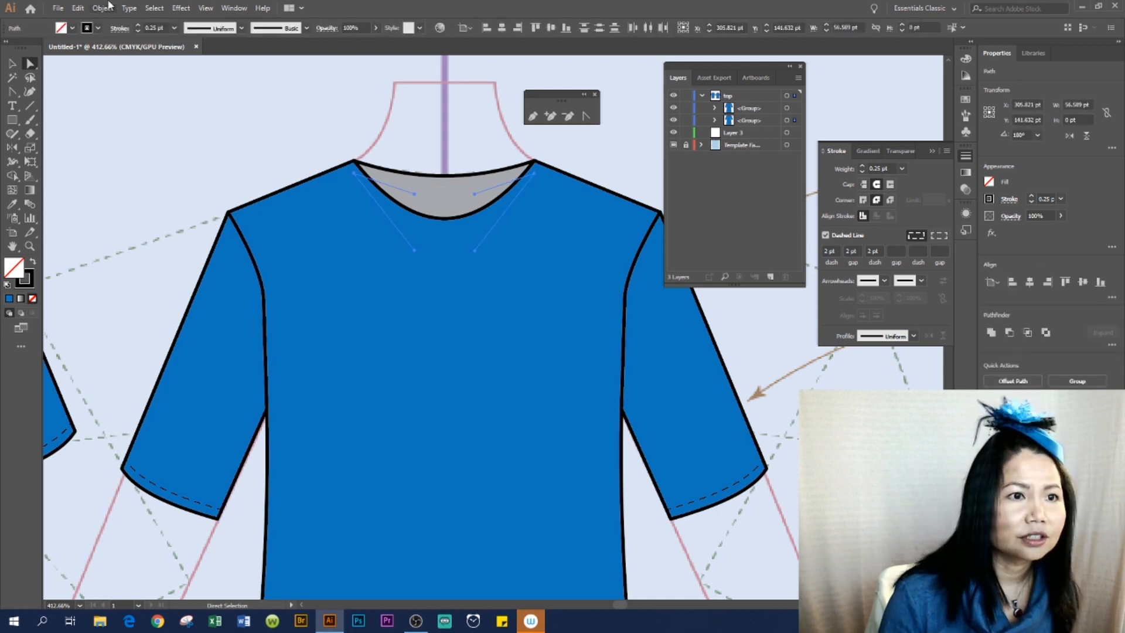
pyautogui.click(11, 63)
pyautogui.hotkey('ctrl', 'shift', 'a')
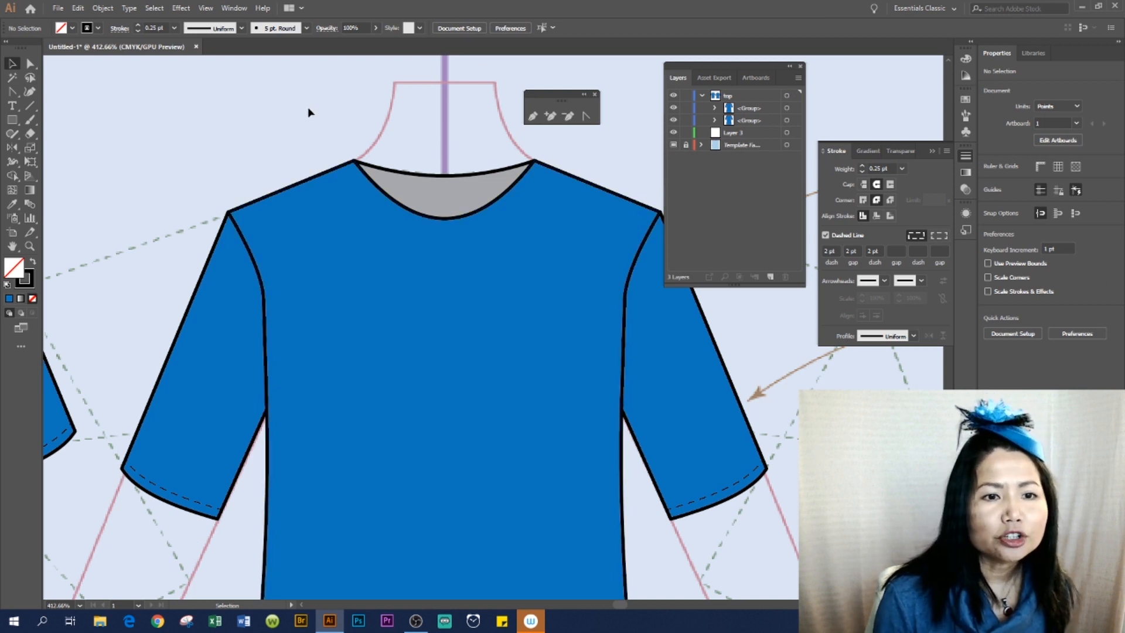
# Merge the front body of the original top with the grey back-neck area using the Shape Builder tool, and deselect the group.
pyautogui.moveTo(249, 119); pyautogui.dragTo(608, 410)
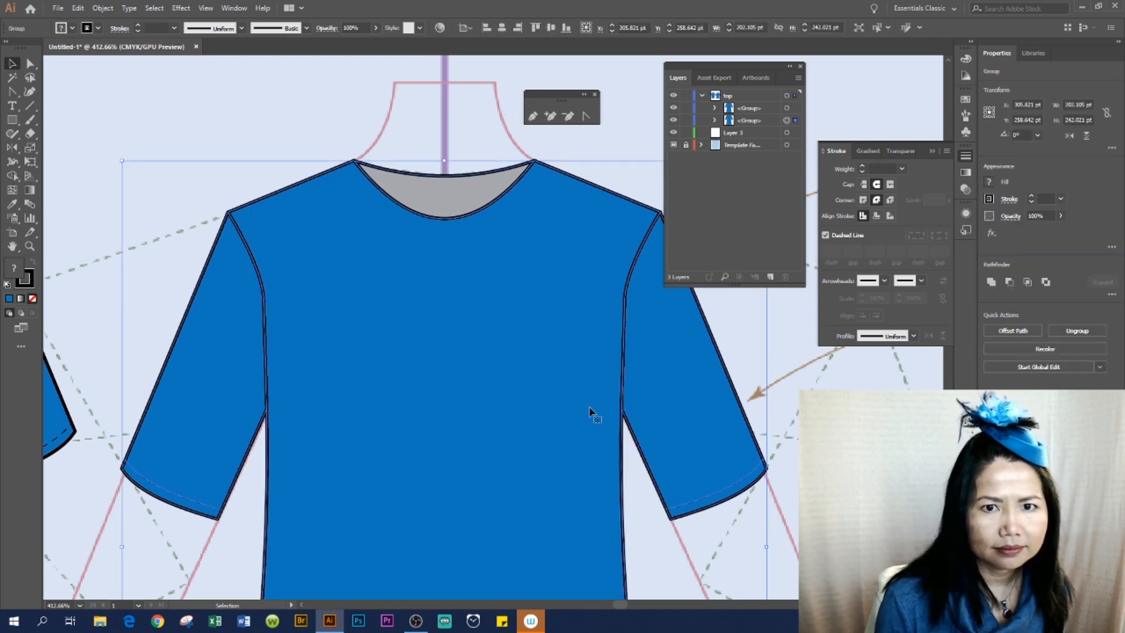
pyautogui.click(12, 178)
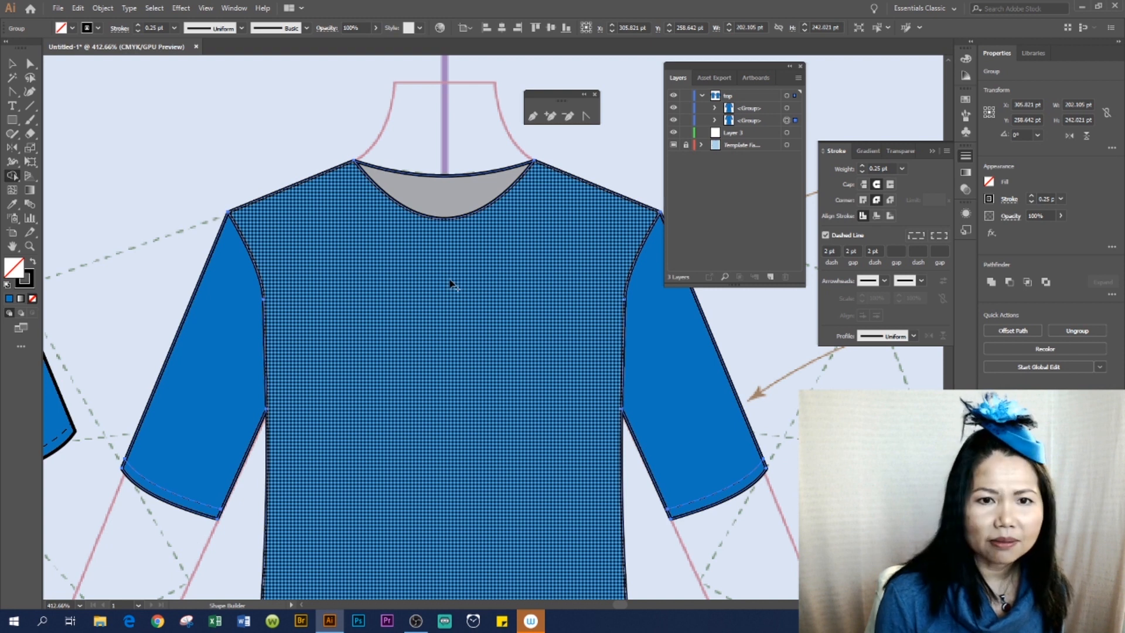
pyautogui.moveTo(450, 283); pyautogui.dragTo(449, 203)
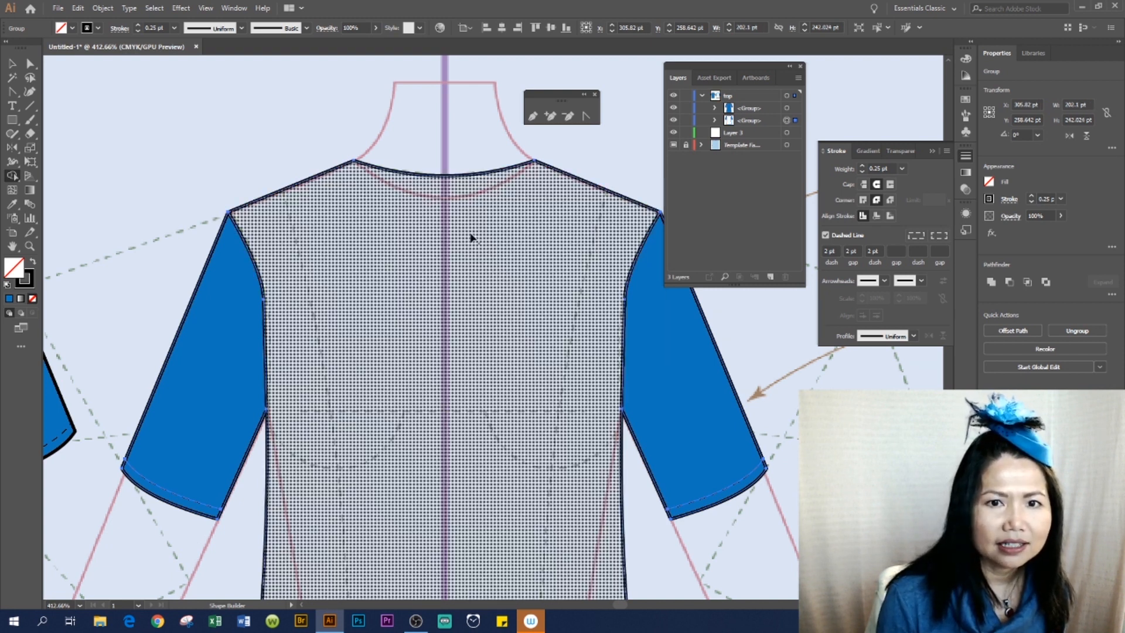
pyautogui.hotkey('ctrl', '-')
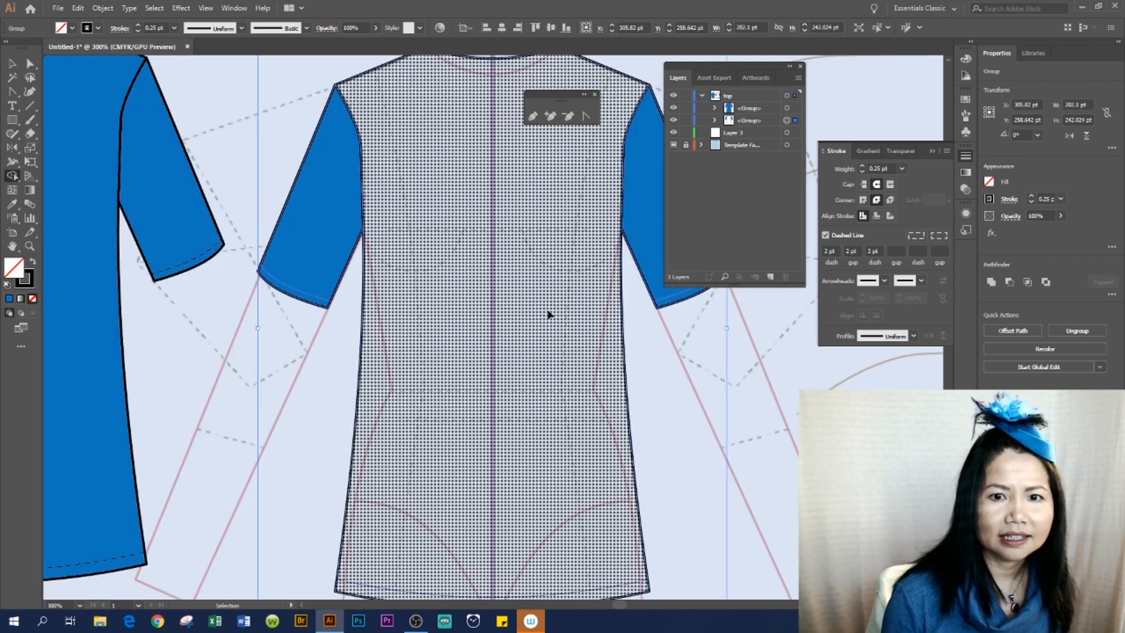
pyautogui.hotkey('ctrl', '-')
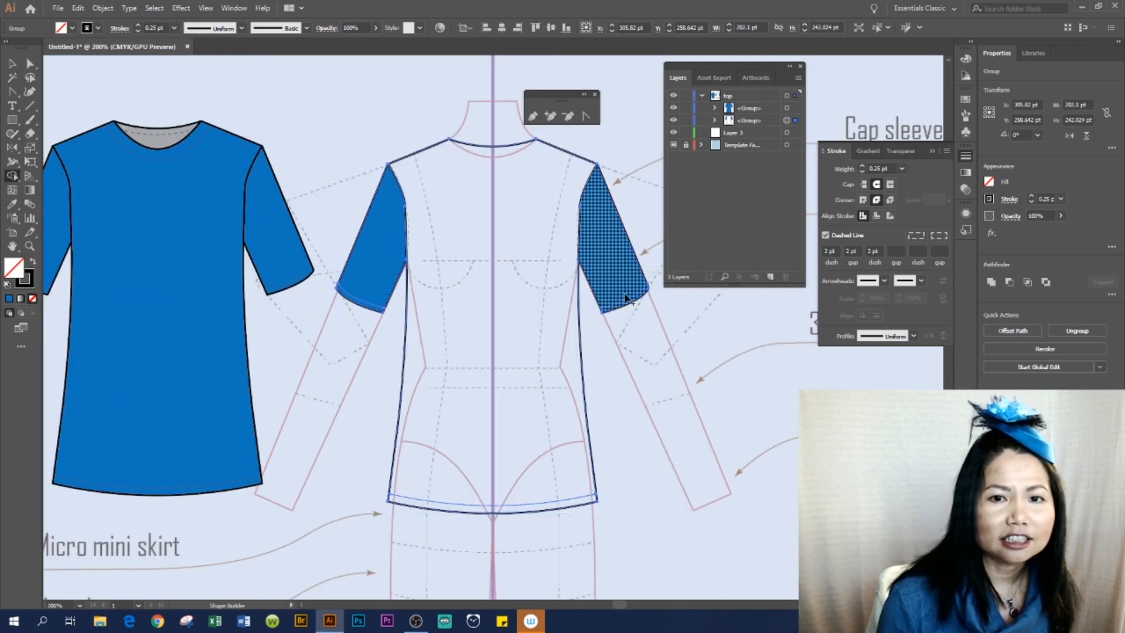
pyautogui.click(12, 63)
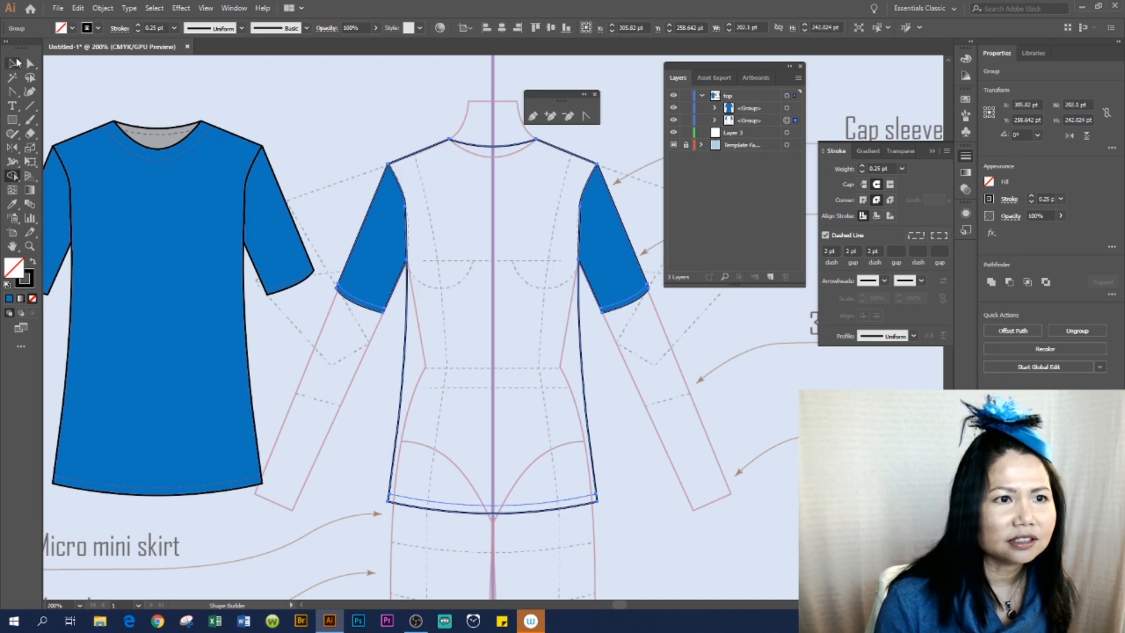
pyautogui.click(700, 419)
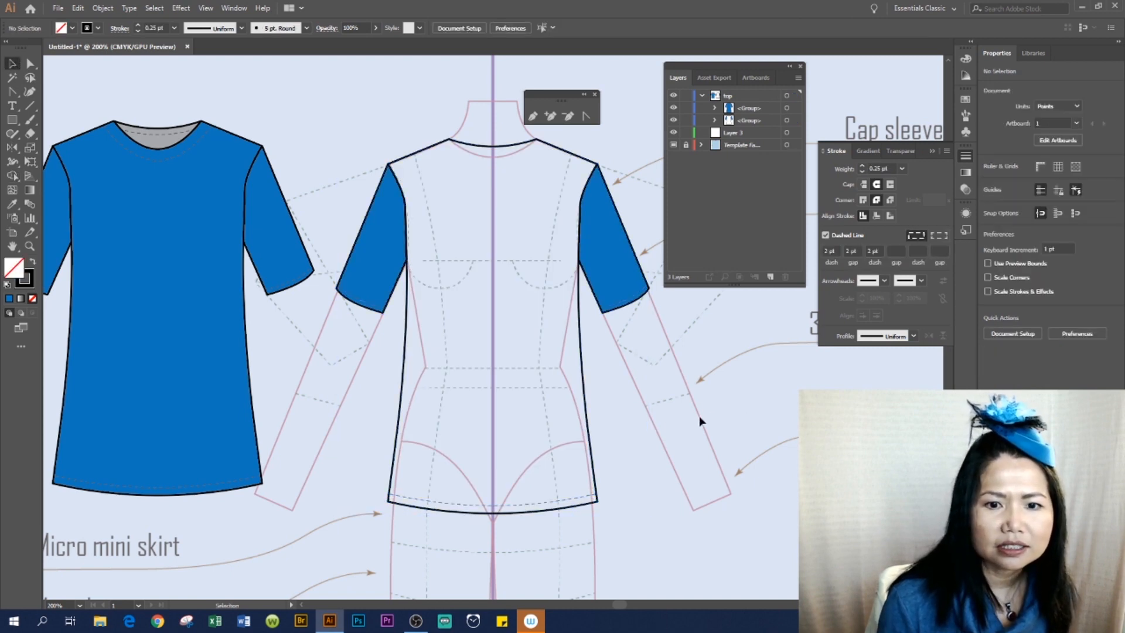
# Apply the sleeve's blue fill and 1 pt solid black stroke to the whole modified top with the Eyedropper tool, and deselect it.
pyautogui.click(589, 410)
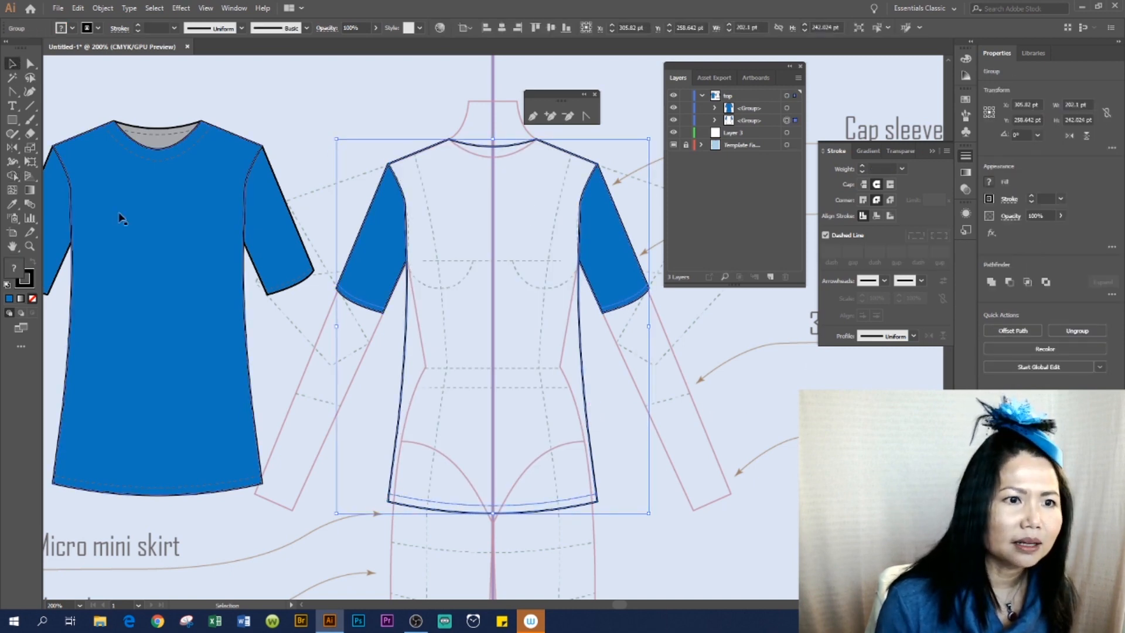
pyautogui.click(12, 205)
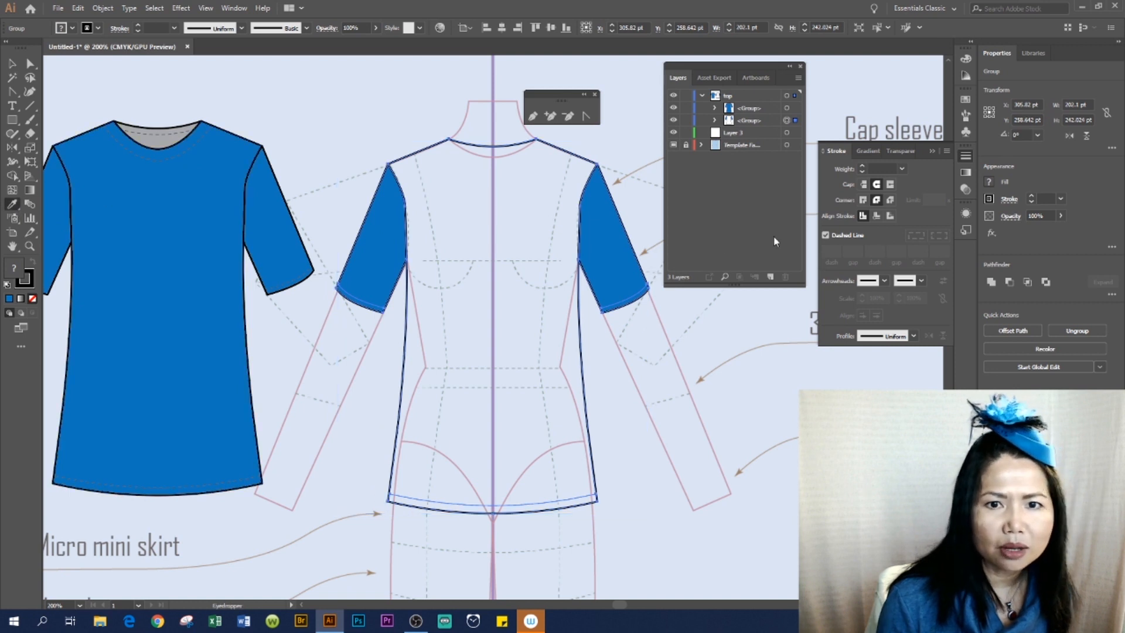
pyautogui.click(625, 242)
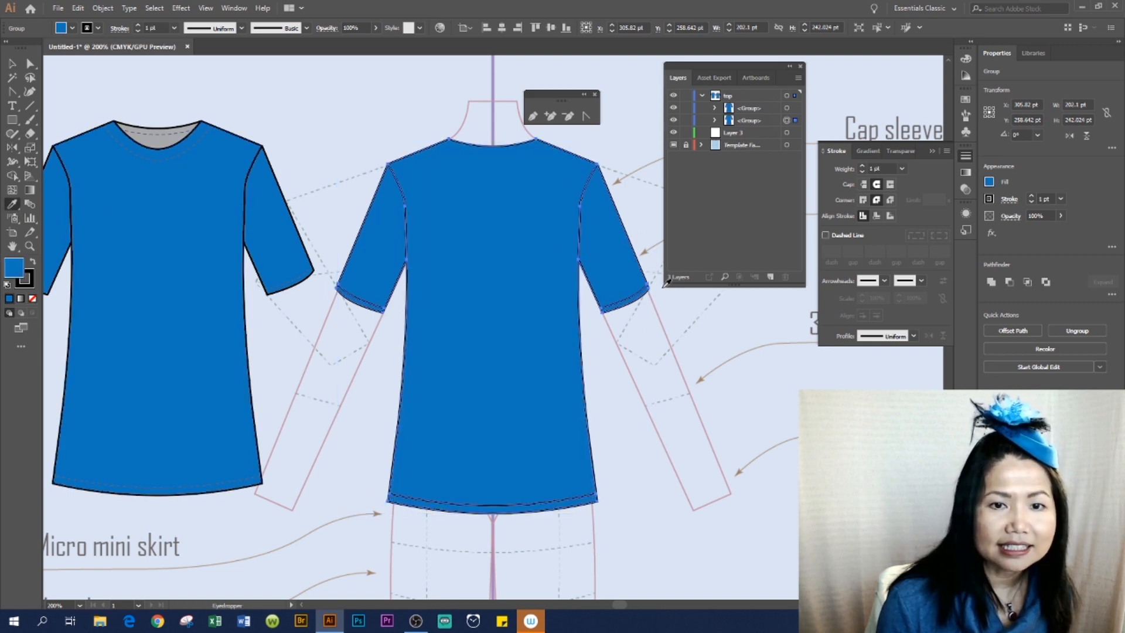
pyautogui.click(12, 64)
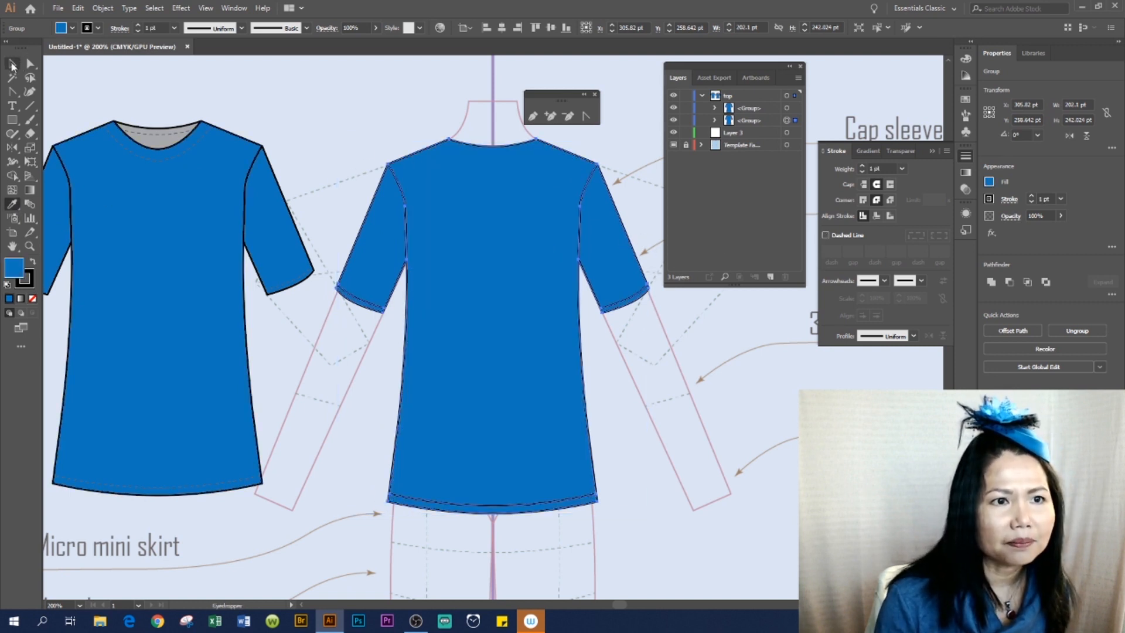
pyautogui.click(686, 528)
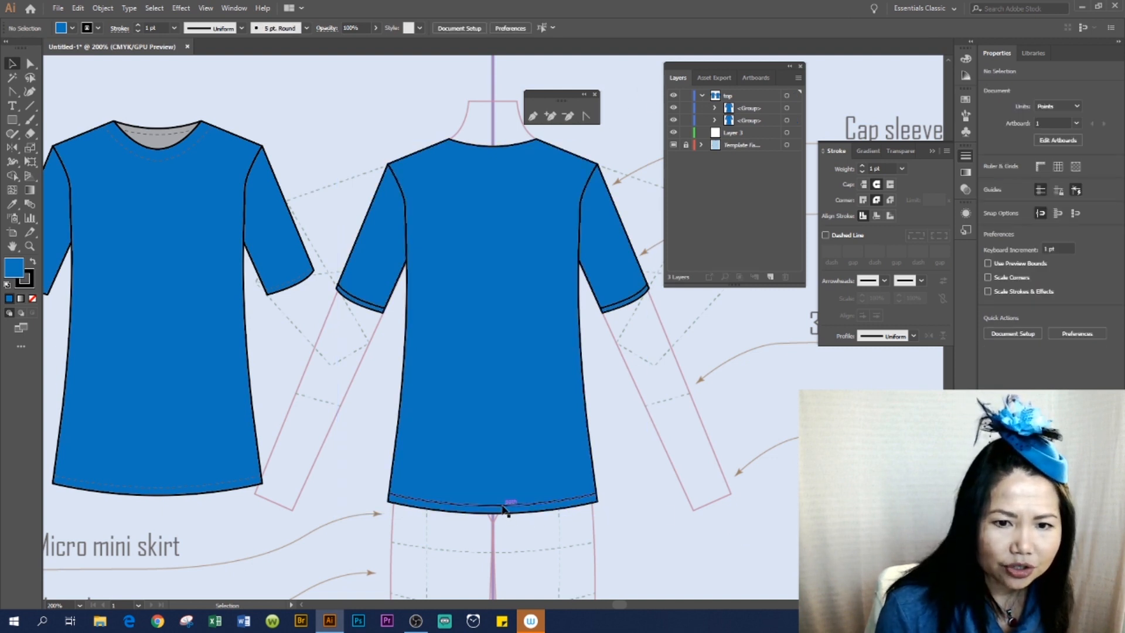
# Restyle the modified top's bottom hem line as unfilled 0.25 pt dashed stitching, sampling the duplicate's neckline stitch with the Eyedropper.
pyautogui.click(30, 63)
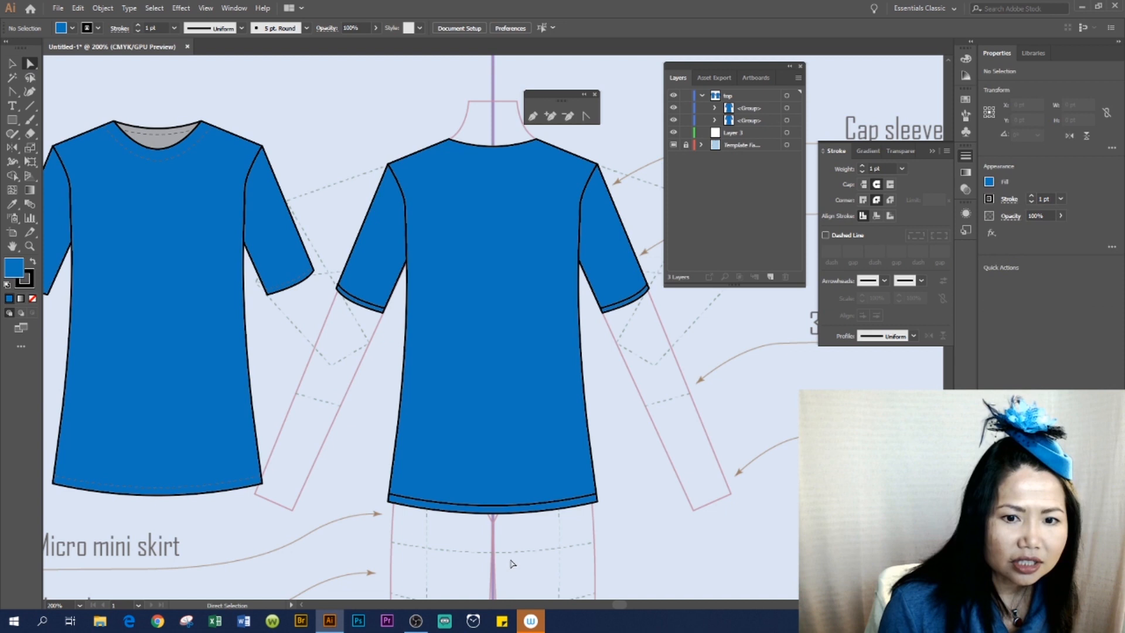
pyautogui.click(498, 507)
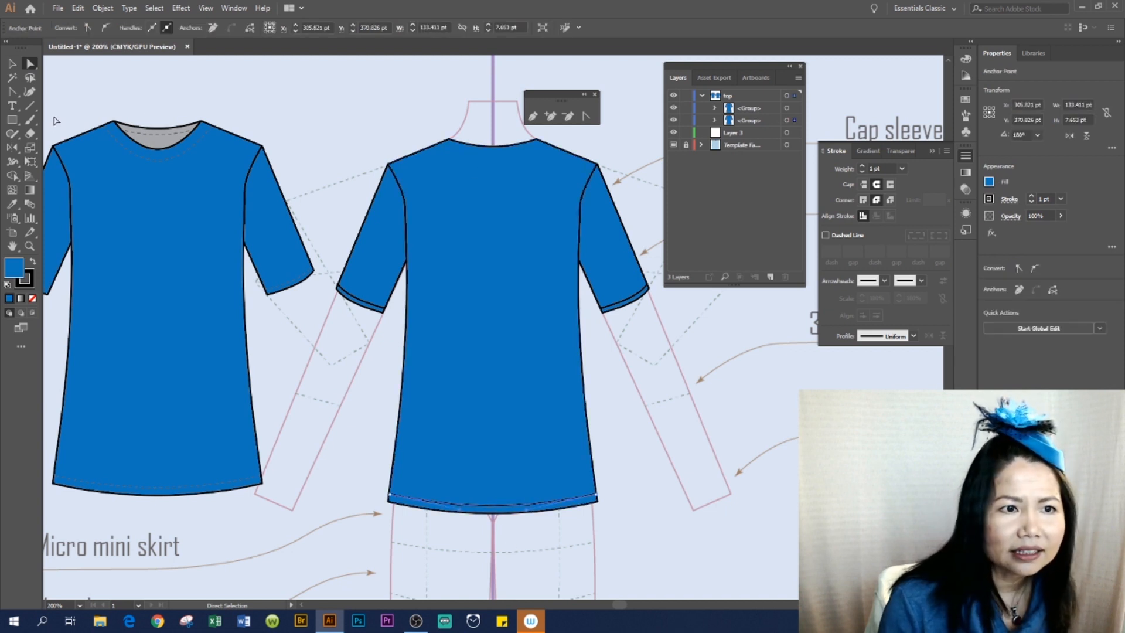
pyautogui.click(12, 204)
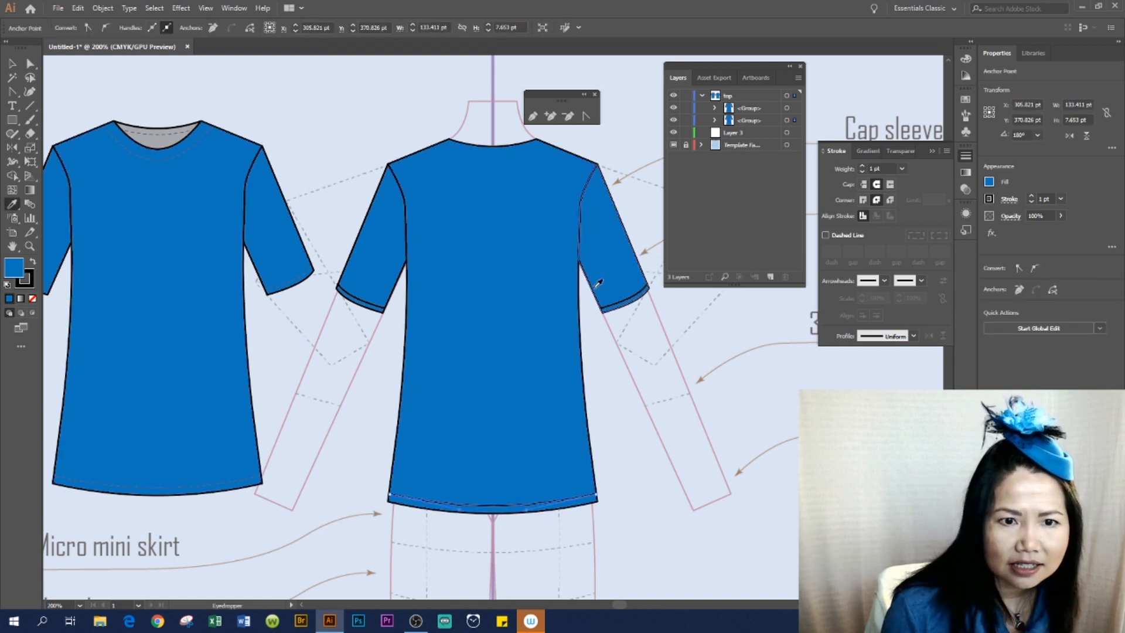
pyautogui.click(176, 131)
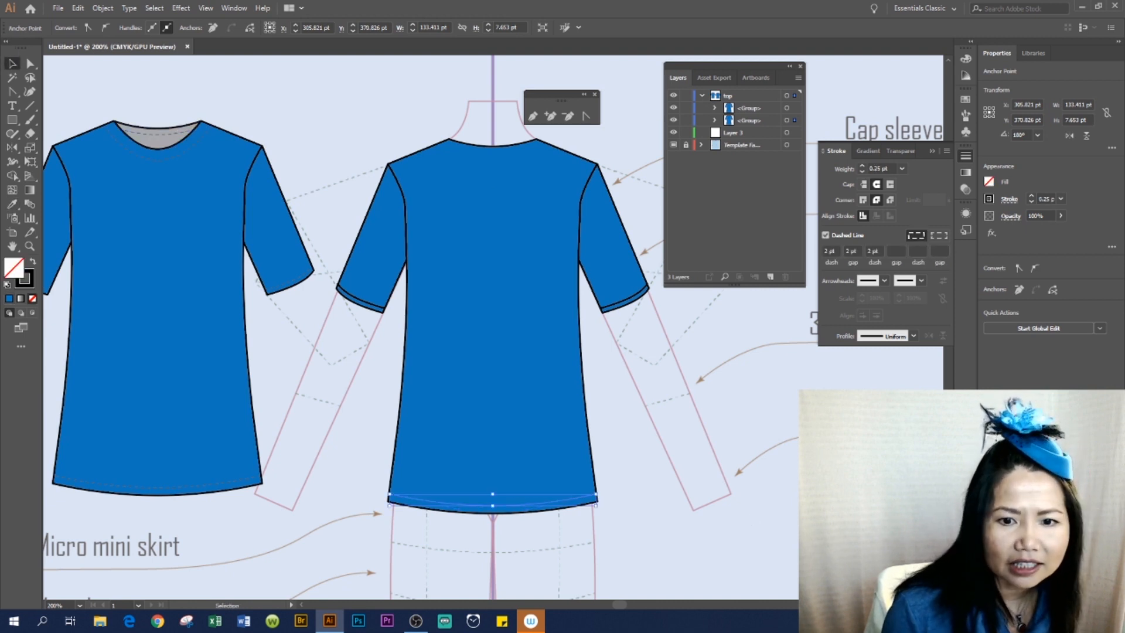
pyautogui.click(624, 538)
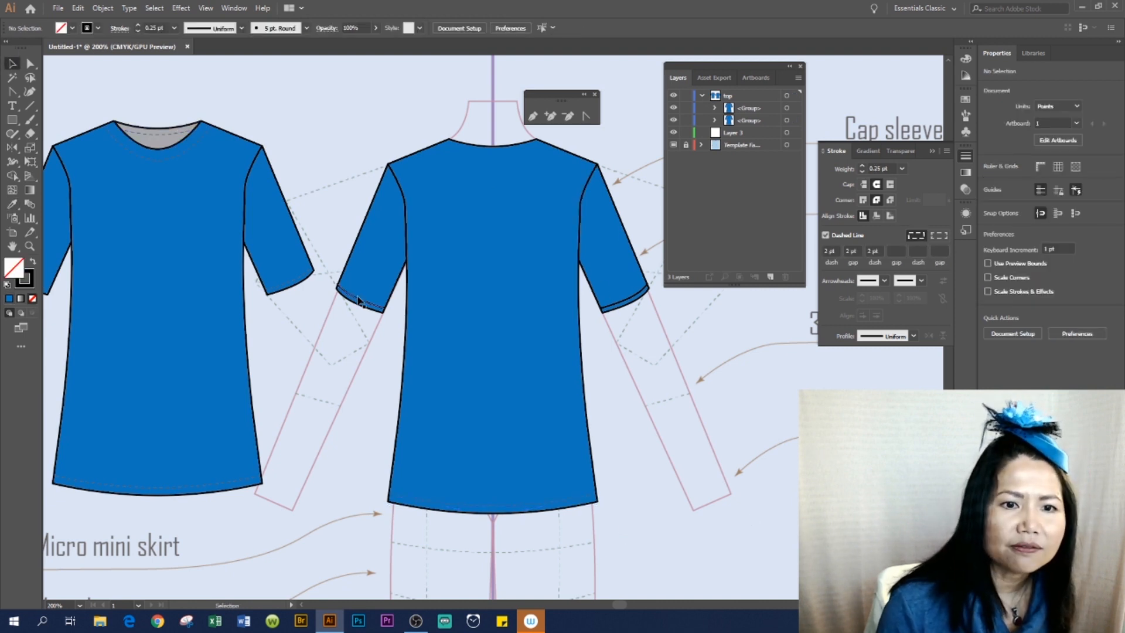
# Restyle both sleeve hem lines of the modified top as unfilled 0.25 pt dashed stitching sampled from the duplicate's neckline stitch, and deselect them.
pyautogui.click(31, 63)
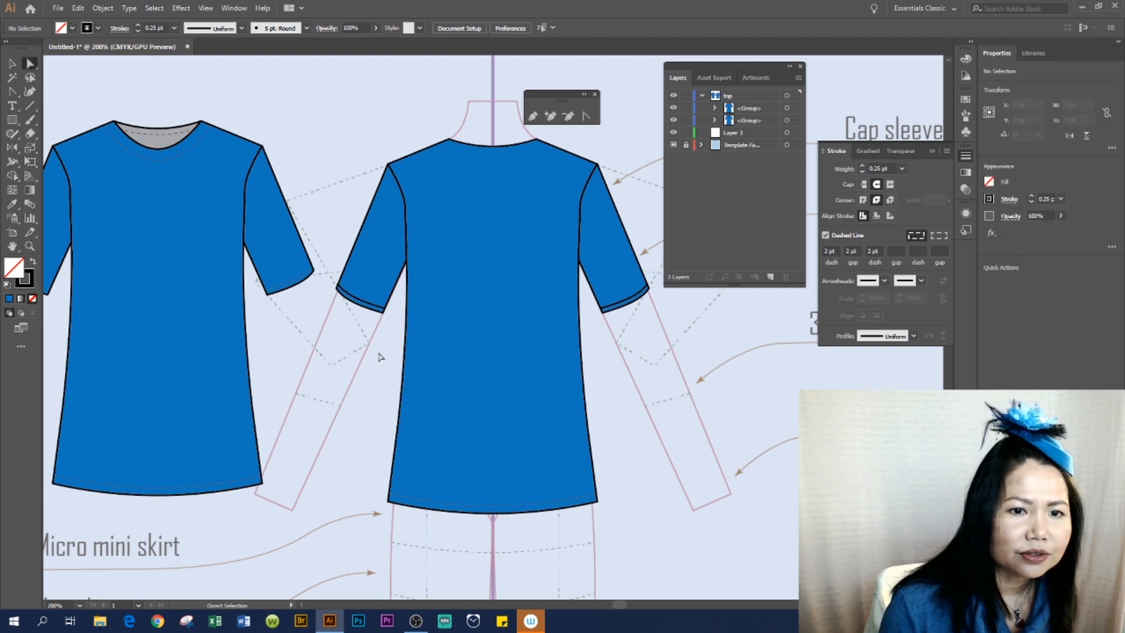
pyautogui.click(368, 306)
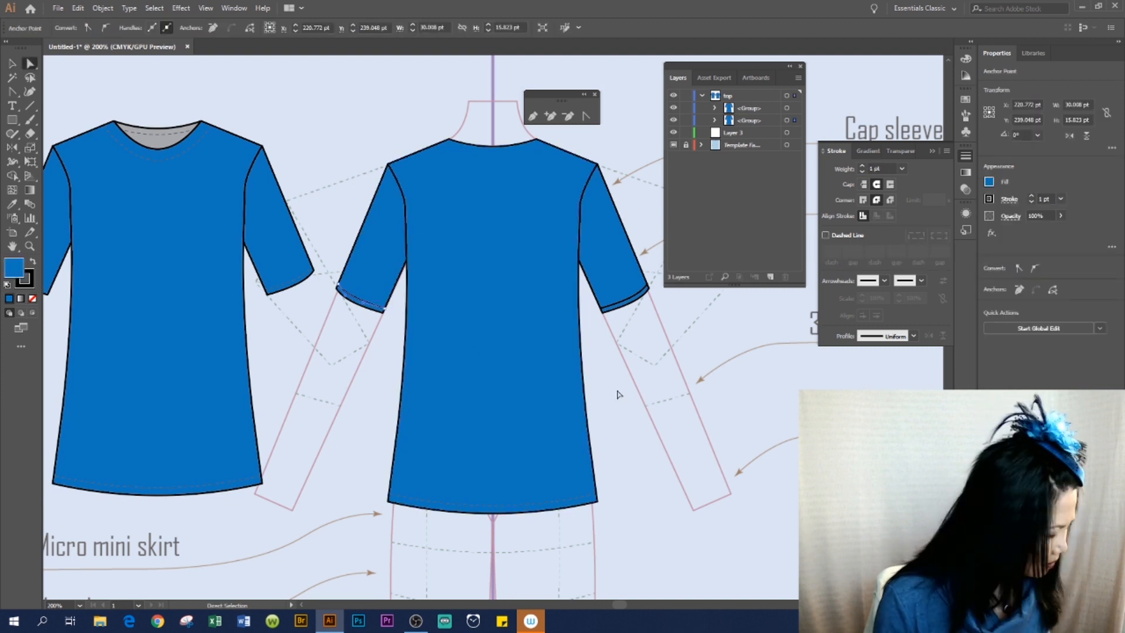
pyautogui.keyDown('shift'); pyautogui.click(624, 300); pyautogui.keyUp('shift')
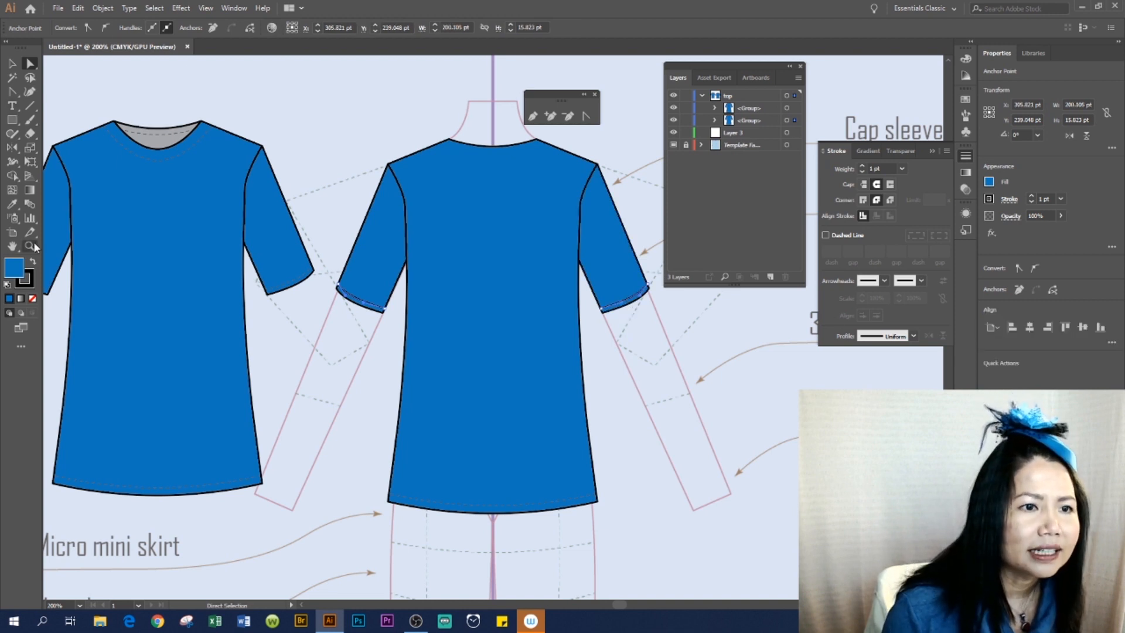
pyautogui.click(11, 205)
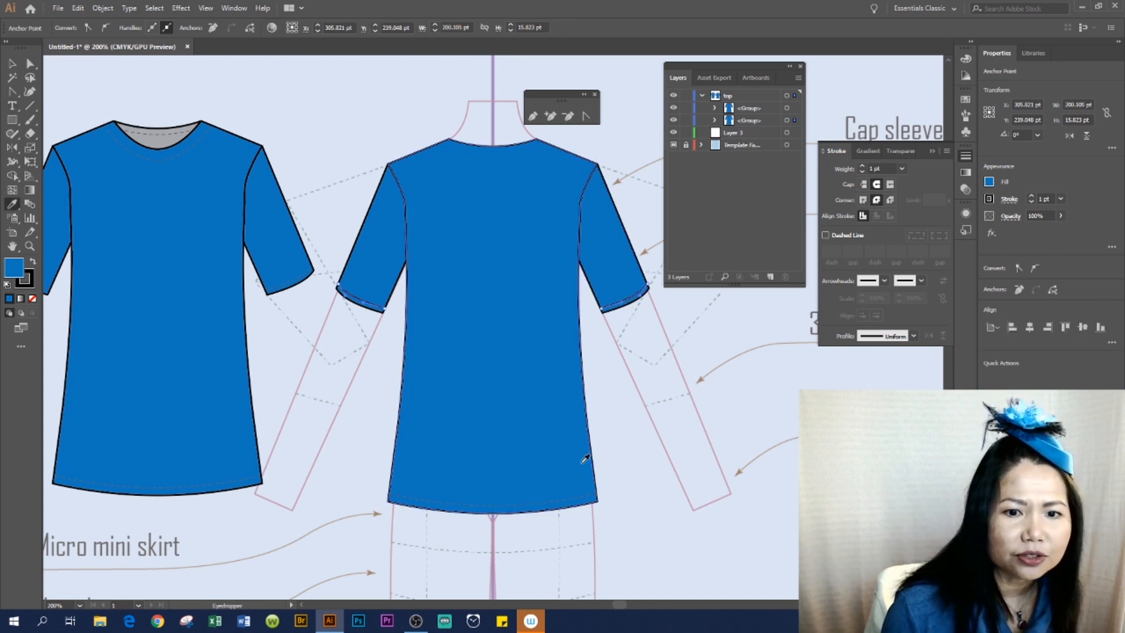
pyautogui.click(175, 129)
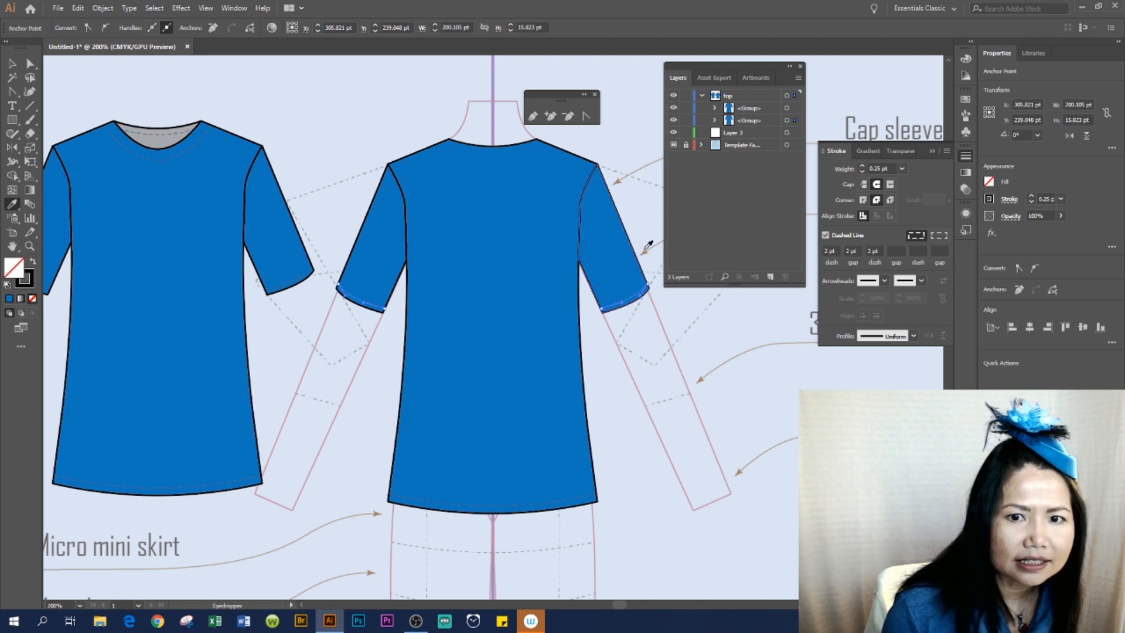
pyautogui.press('v')
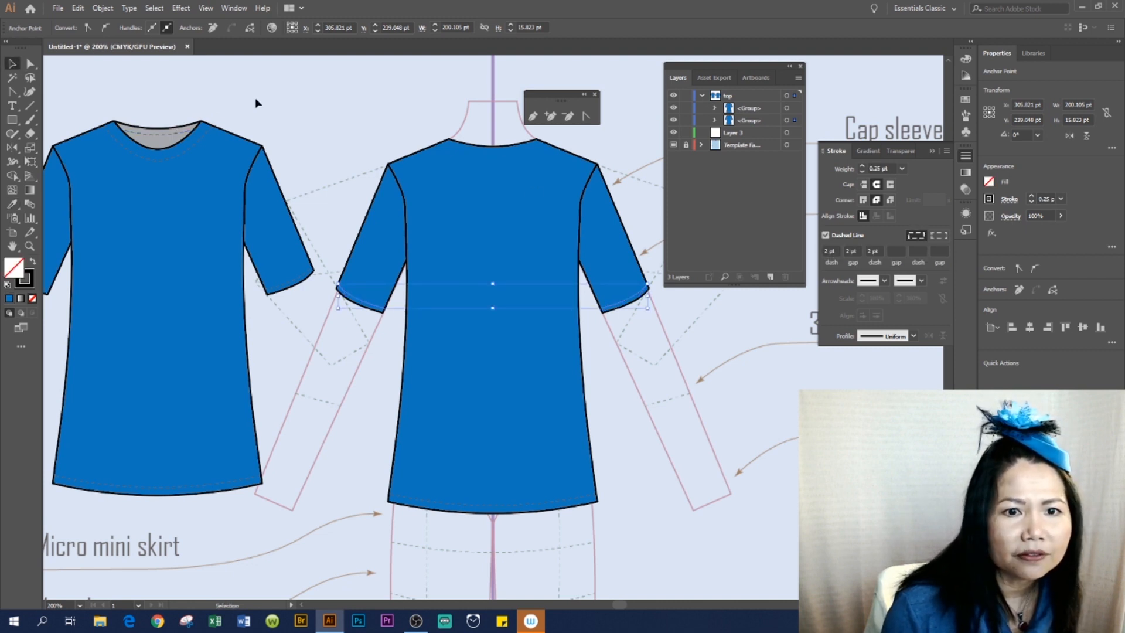
pyautogui.hotkey('ctrl', 'shift', 'a')
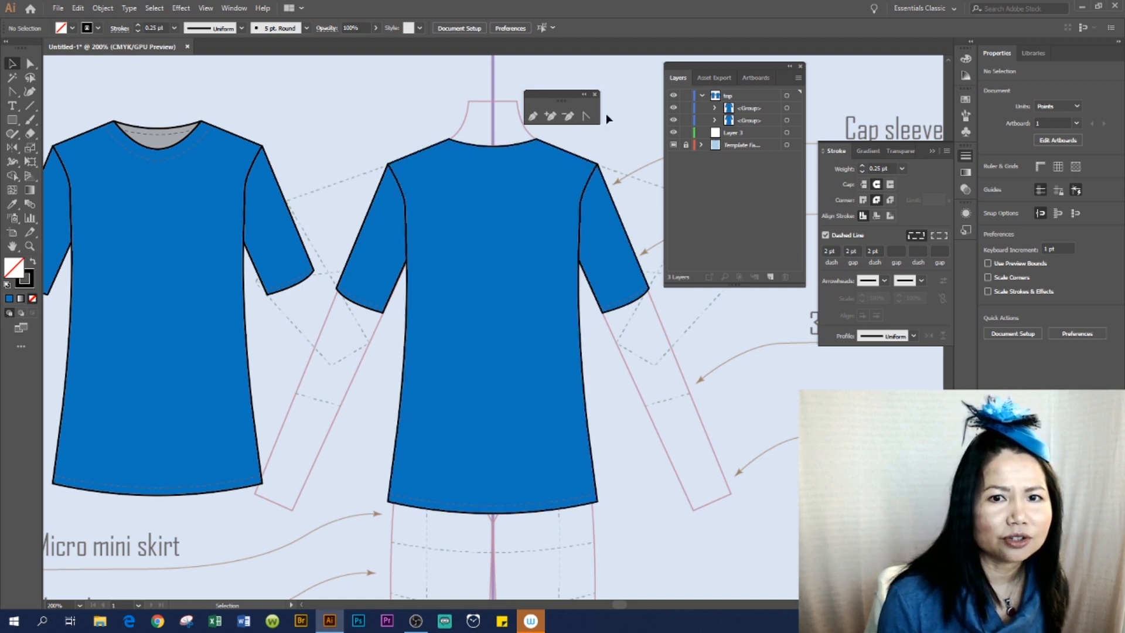
# Copy the neckline curve of the modified top as a separate path within the garment and remove its fill.
pyautogui.click(29, 64)
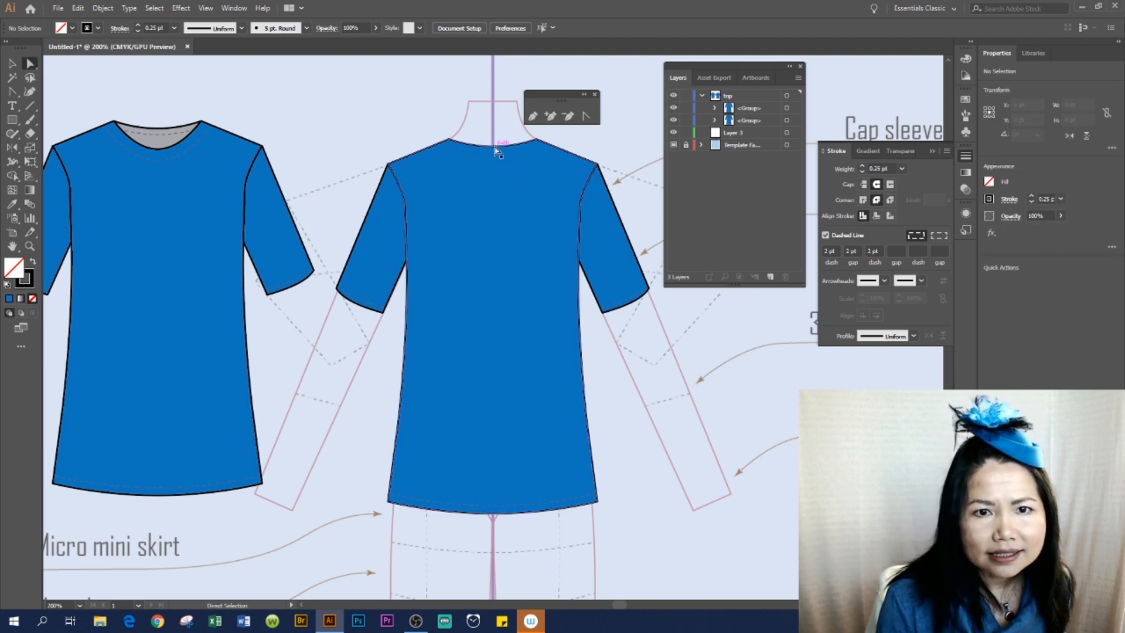
pyautogui.click(497, 152)
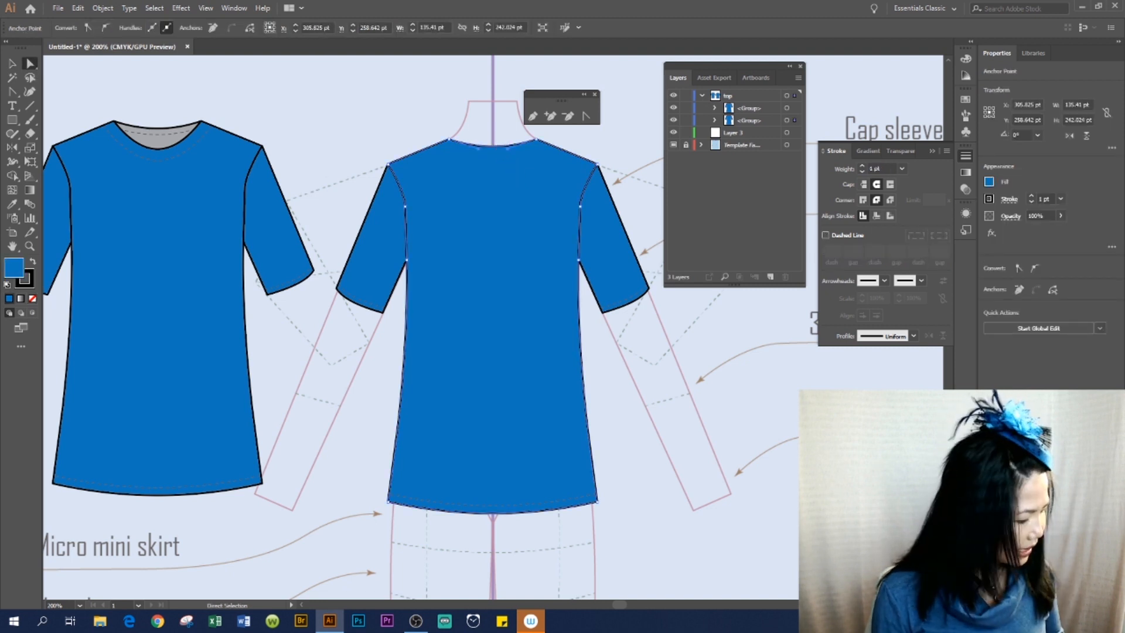
pyautogui.press('v')
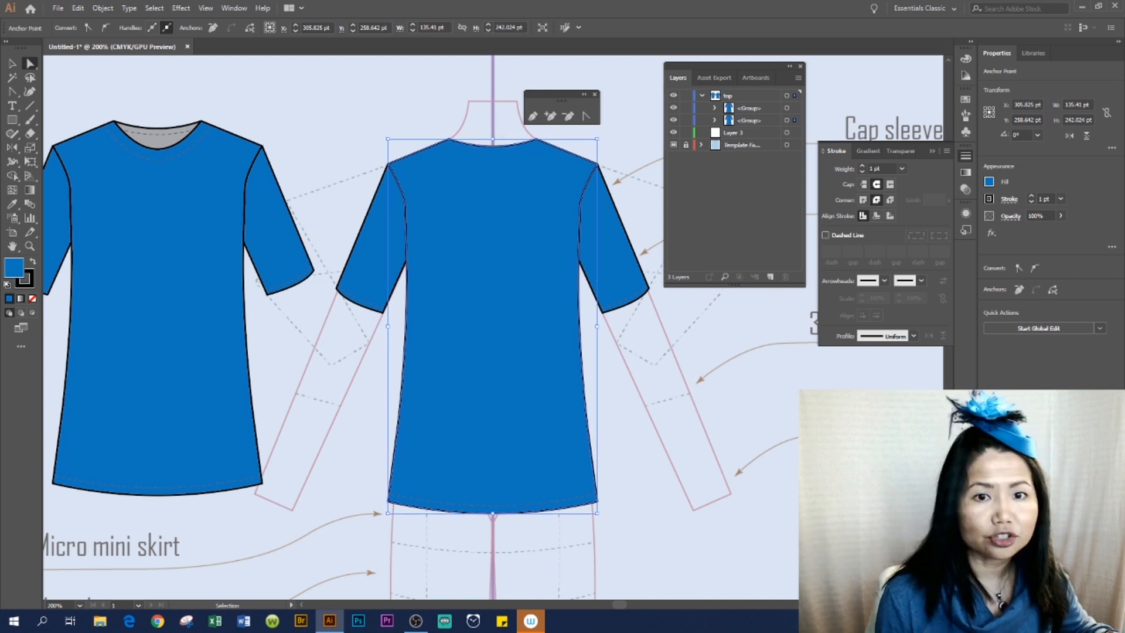
pyautogui.click(492, 141)
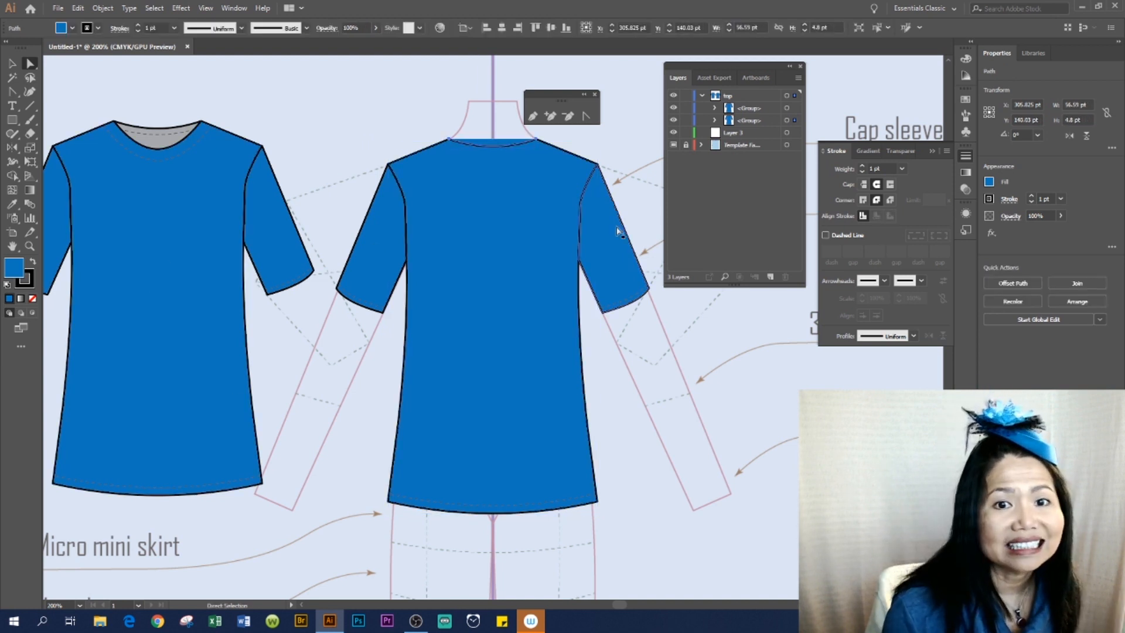
pyautogui.click(32, 298)
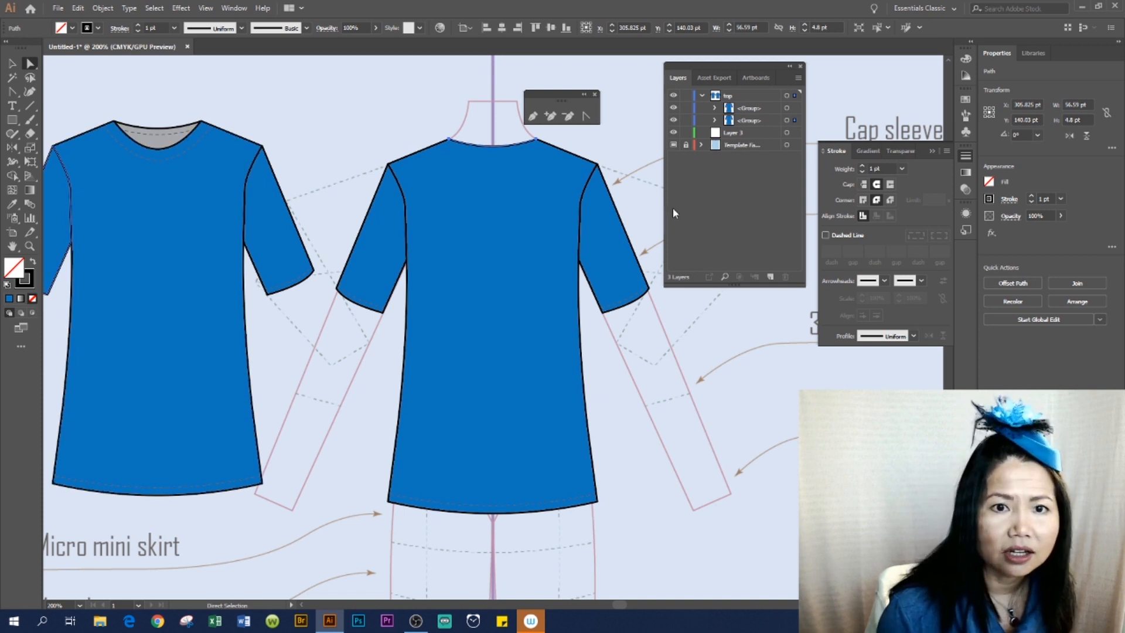
# Nudge the copied neckline curve 5 pt down from the top's neckline edge.
pyautogui.press('Down')
pyautogui.press('Down')
pyautogui.press('Down')
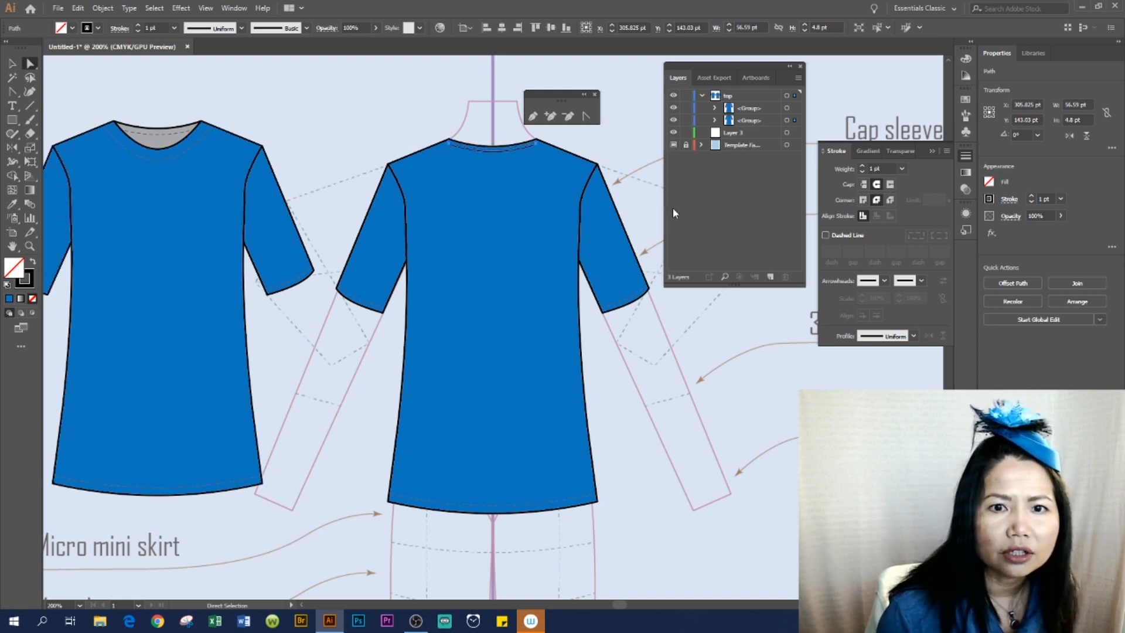
pyautogui.press('Down')
pyautogui.press('Down')
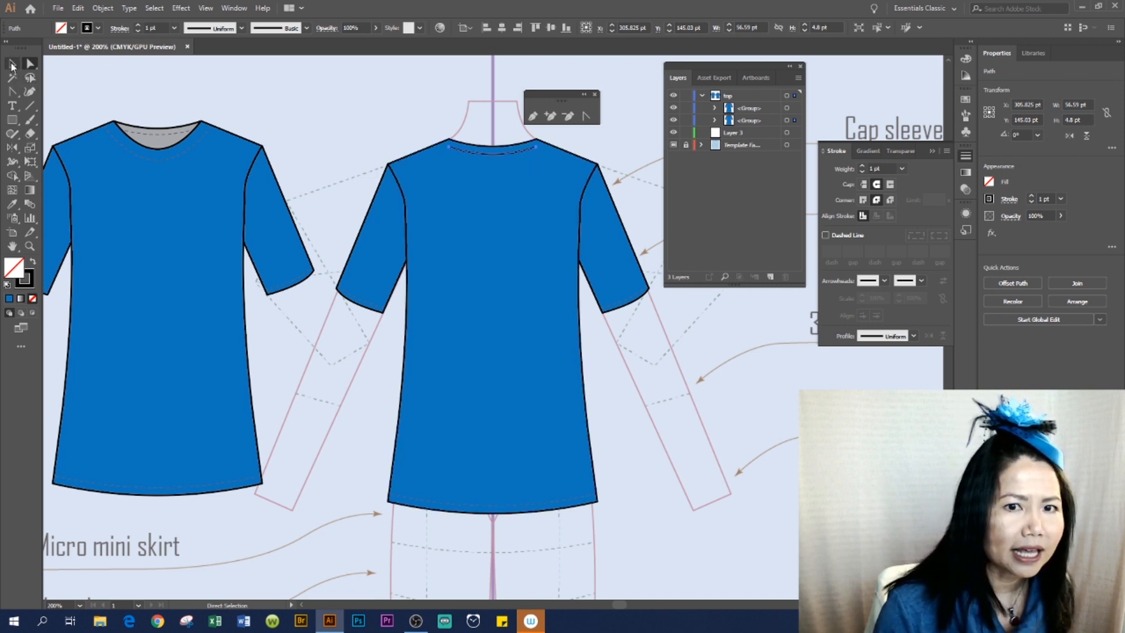
# Widen the copied neckline curve symmetrically about its centre to about 70.7 pt, and deselect it.
pyautogui.click(11, 63)
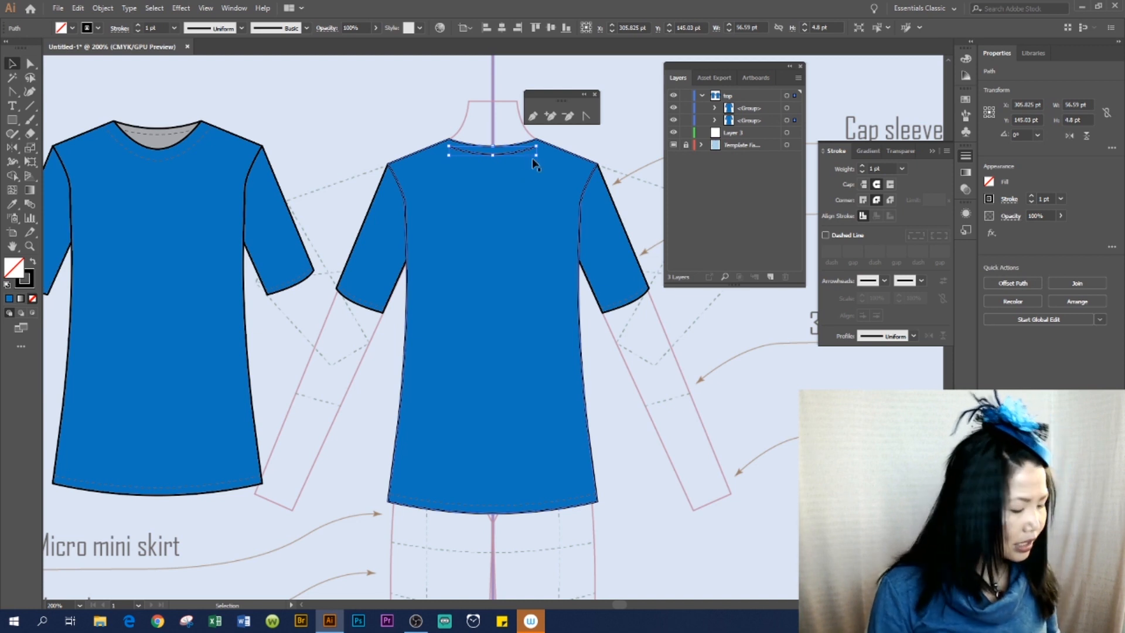
pyautogui.moveTo(536, 153); pyautogui.dragTo(547, 153)
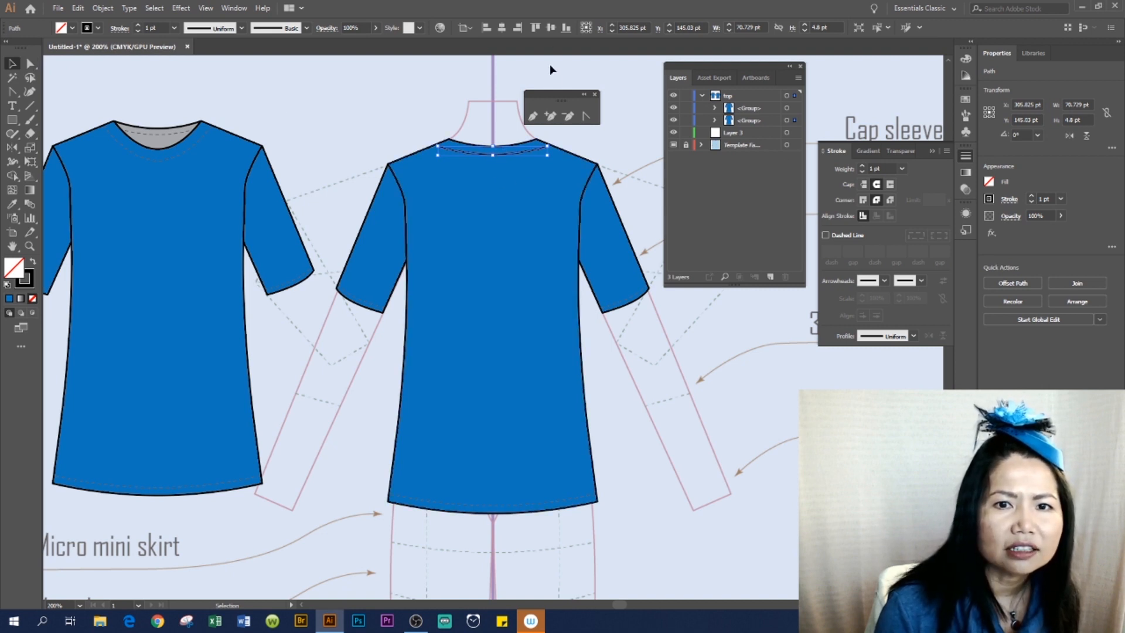
pyautogui.click(536, 129)
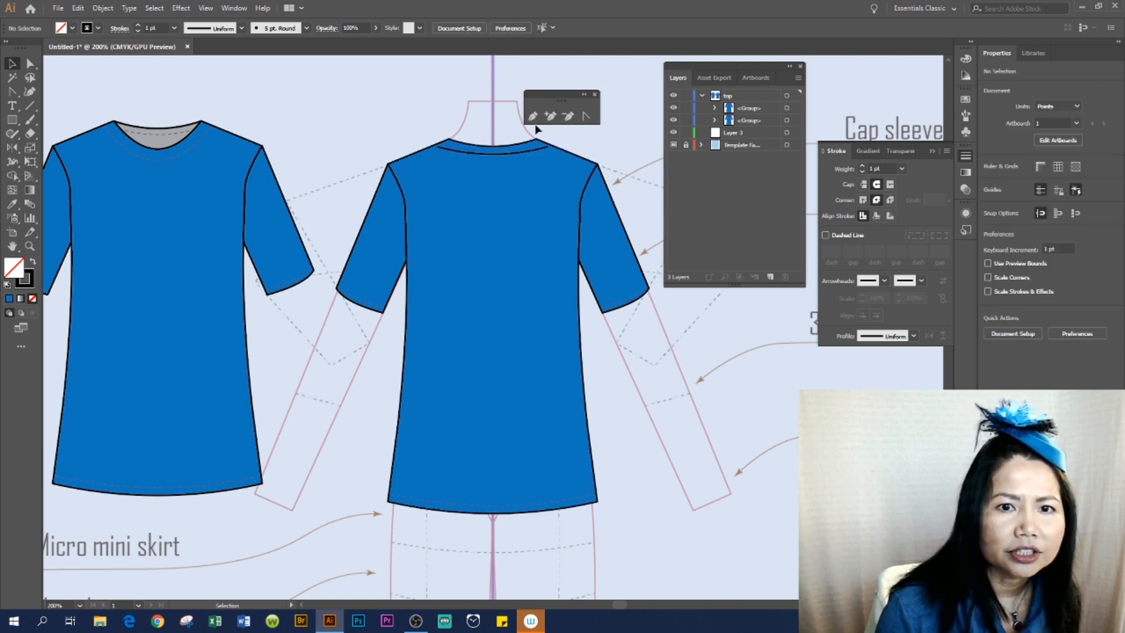
# Pull the middle of the copied neckline curve slightly downward with the Anchor Point tool, making the curve about 6.6 pt deep.
pyautogui.click(30, 63)
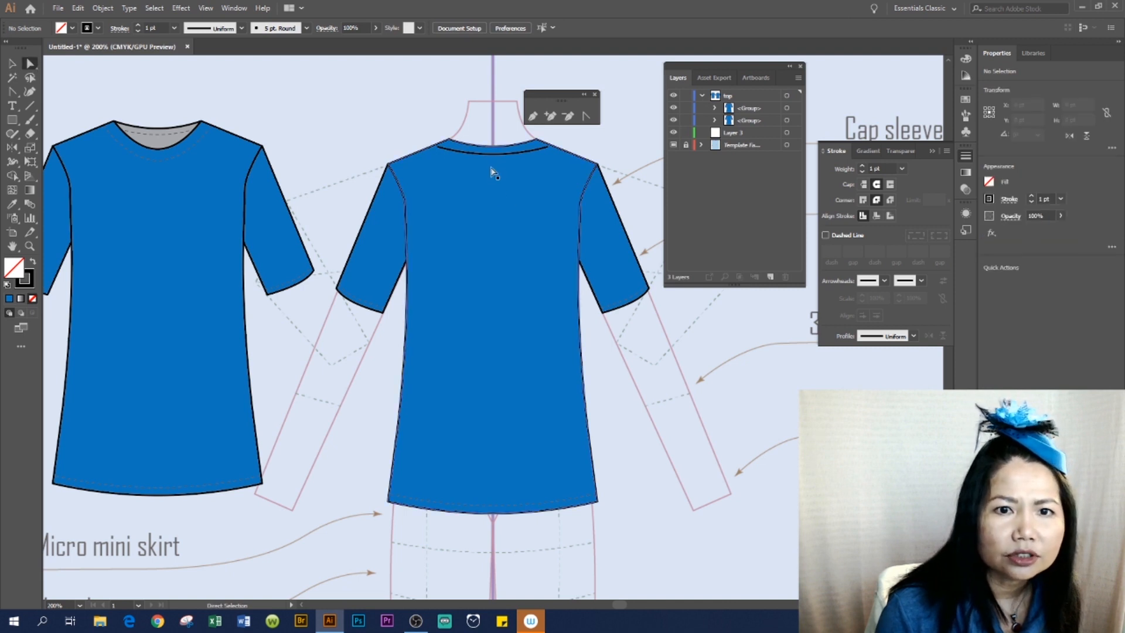
pyautogui.click(499, 152)
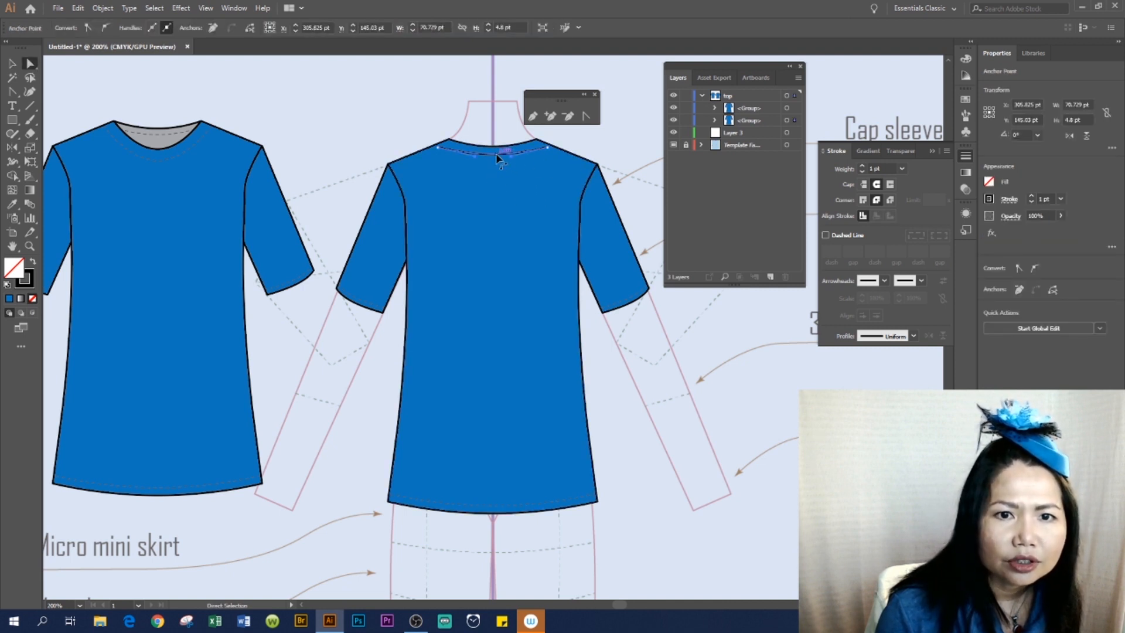
pyautogui.click(586, 115)
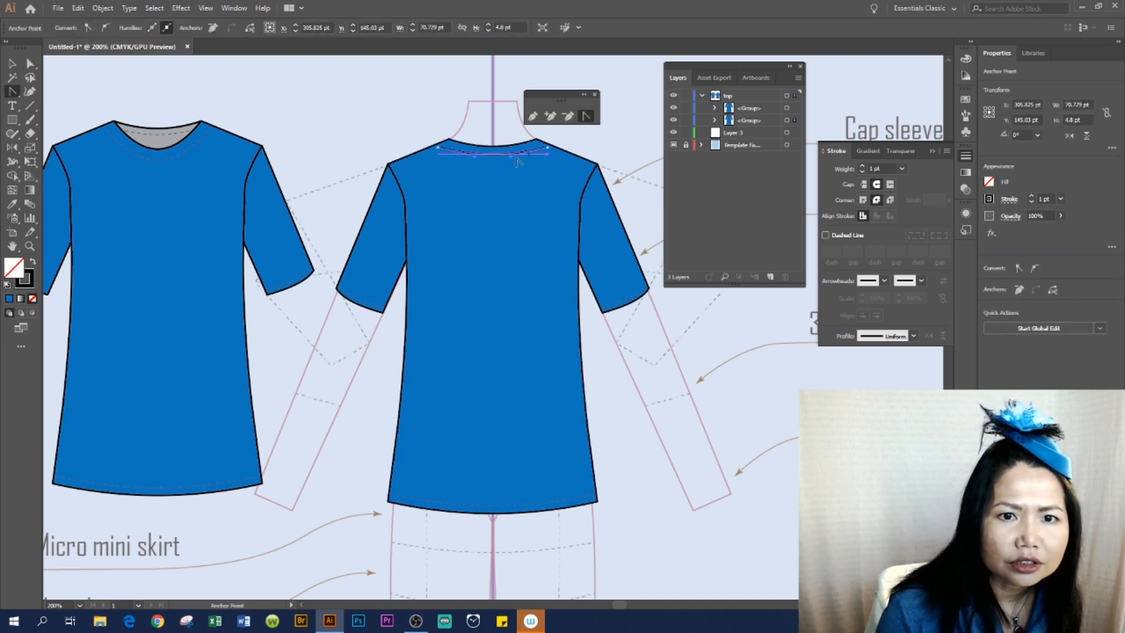
pyautogui.moveTo(499, 157); pyautogui.dragTo(494, 158)
# Move both end anchors of the copied neckline curve outward onto the shoulder lines, making the curve about 78.5 pt wide.
pyautogui.press('a')
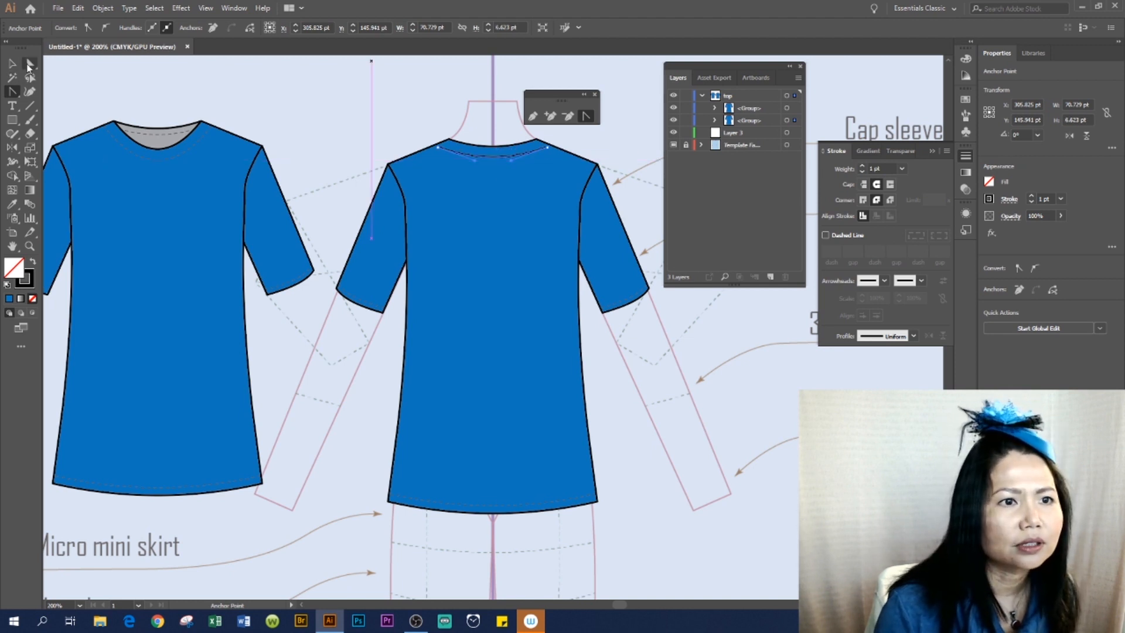
pyautogui.click(548, 149)
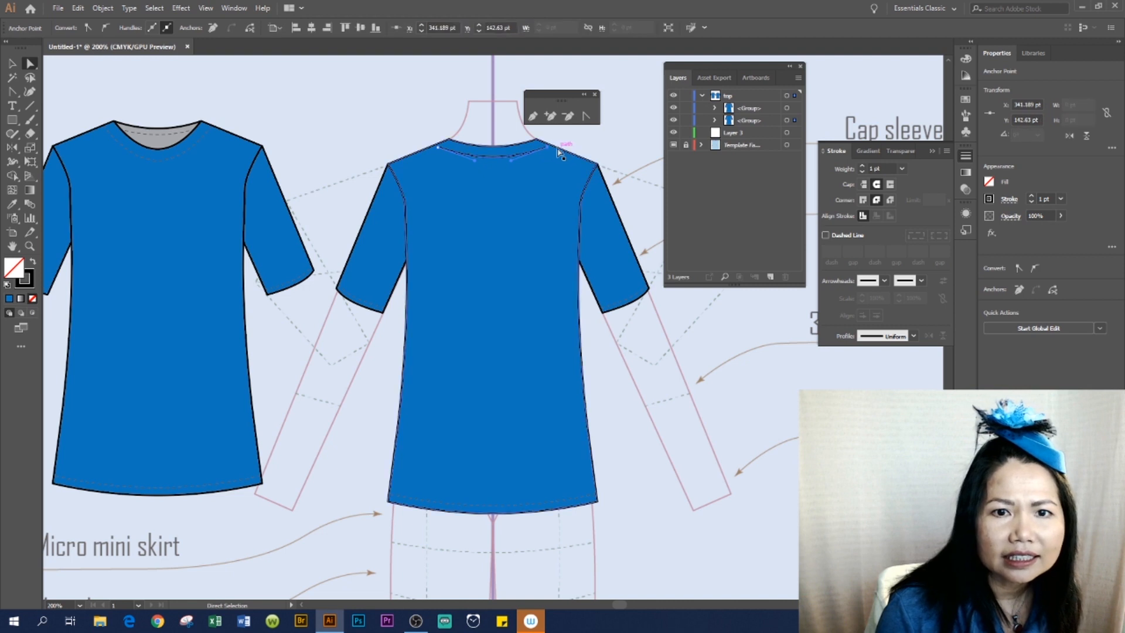
pyautogui.moveTo(548, 150); pyautogui.dragTo(553, 149)
pyautogui.click(436, 149)
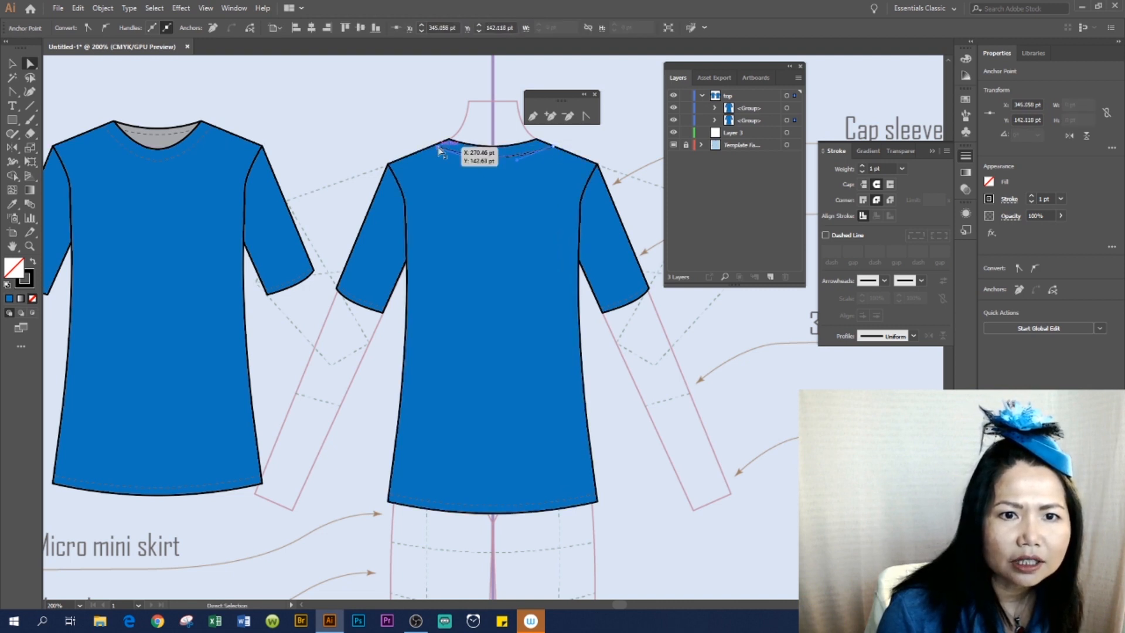
pyautogui.moveTo(436, 150); pyautogui.dragTo(433, 149)
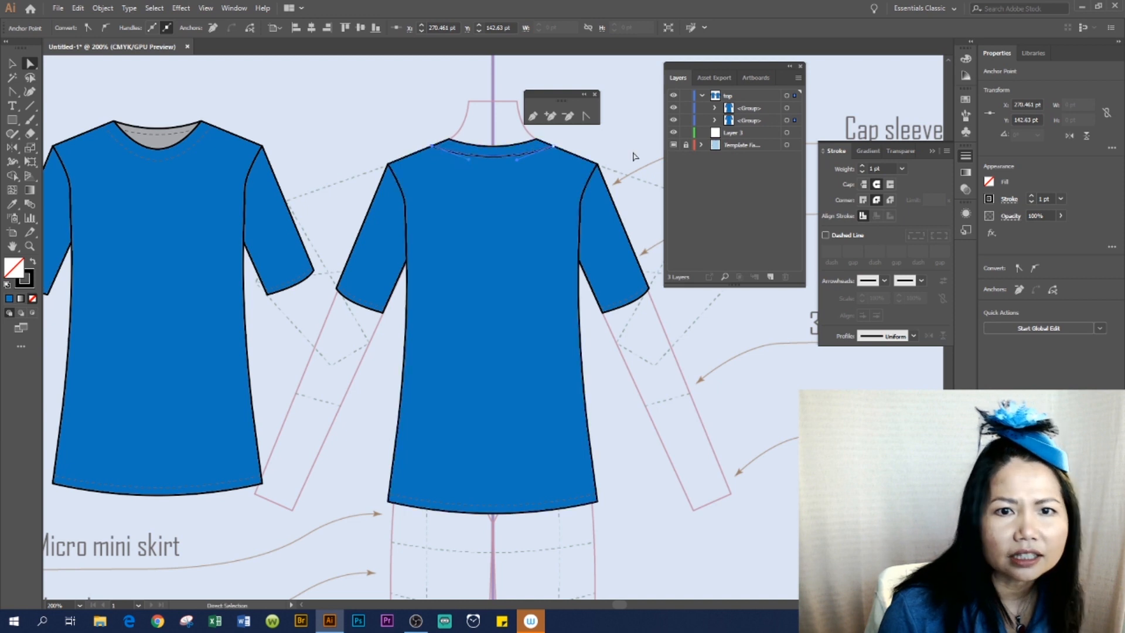
pyautogui.click(13, 63)
pyautogui.click(276, 100)
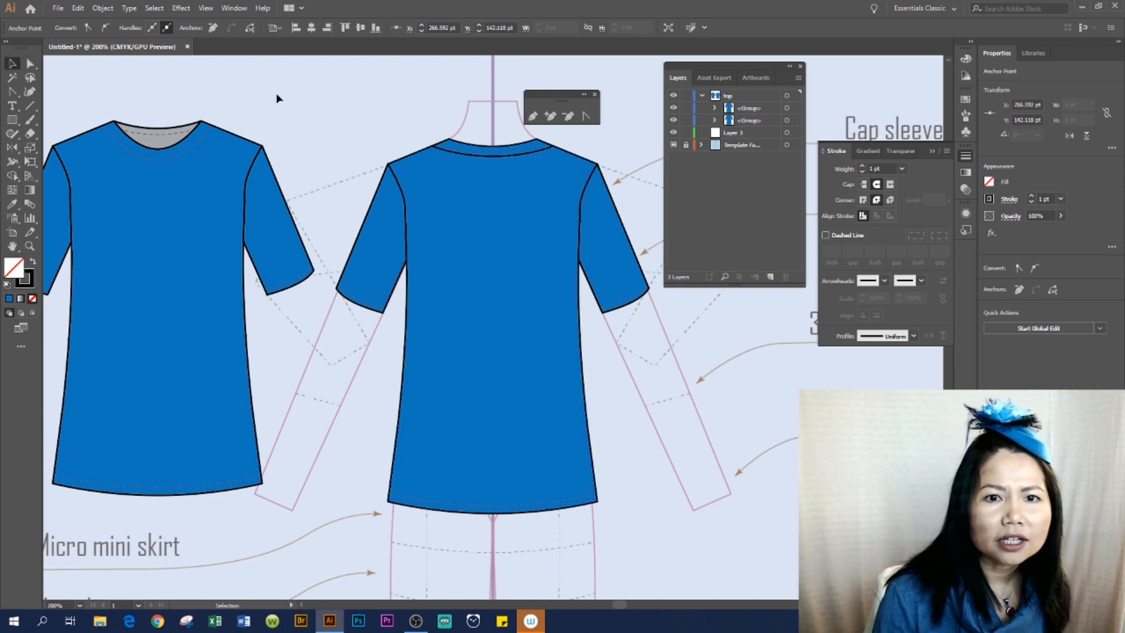
# Restyle the back-view neckline curve as unfilled 0.25 pt dashed stitching, sampling the front view's neckline stitch with the Eyedropper, and deselect it.
pyautogui.click(526, 166)
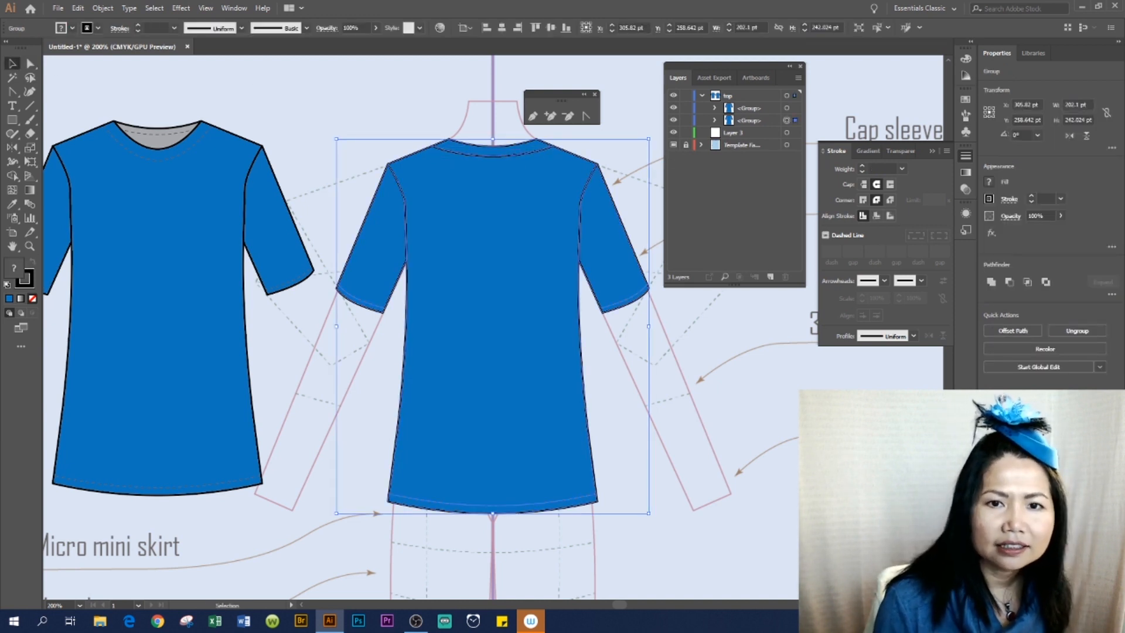
pyautogui.click(236, 68)
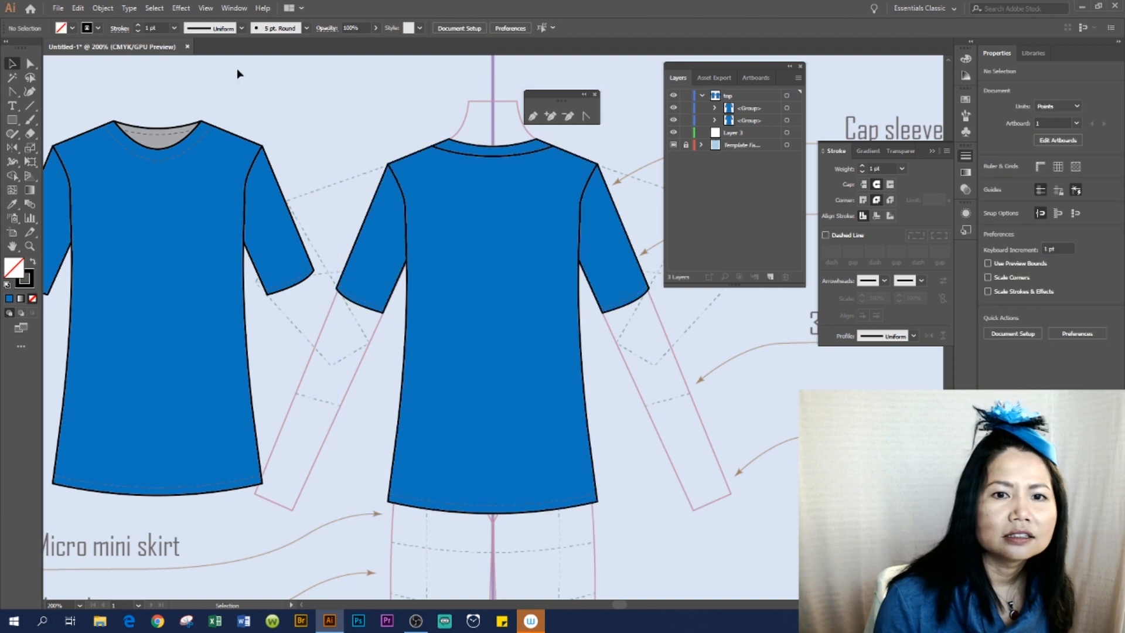
pyautogui.click(30, 65)
pyautogui.click(509, 157)
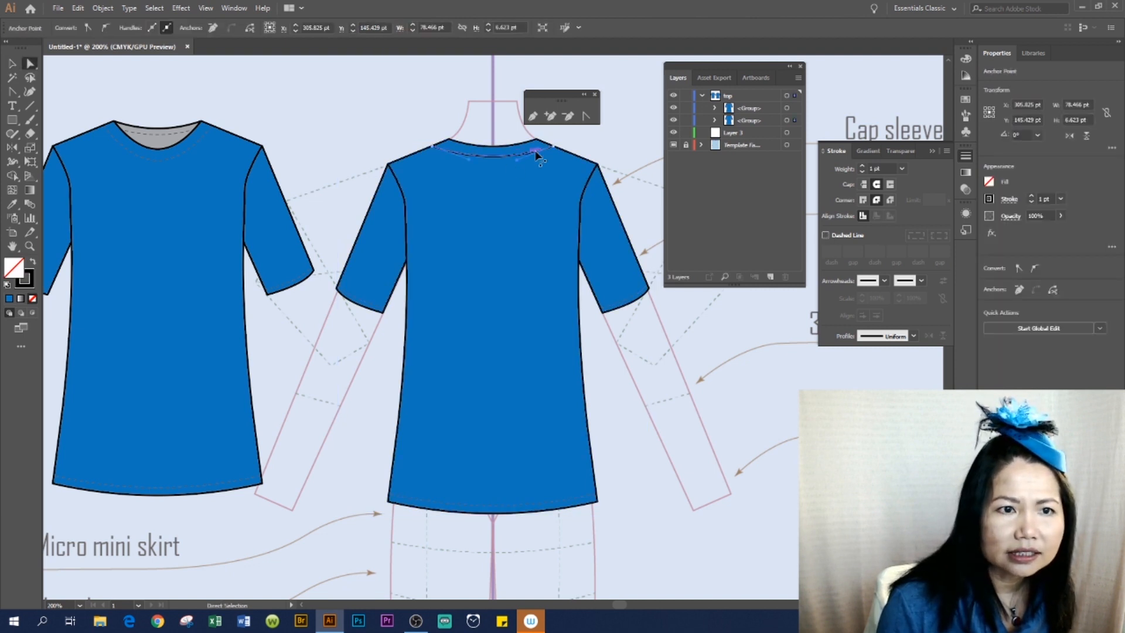
pyautogui.click(12, 205)
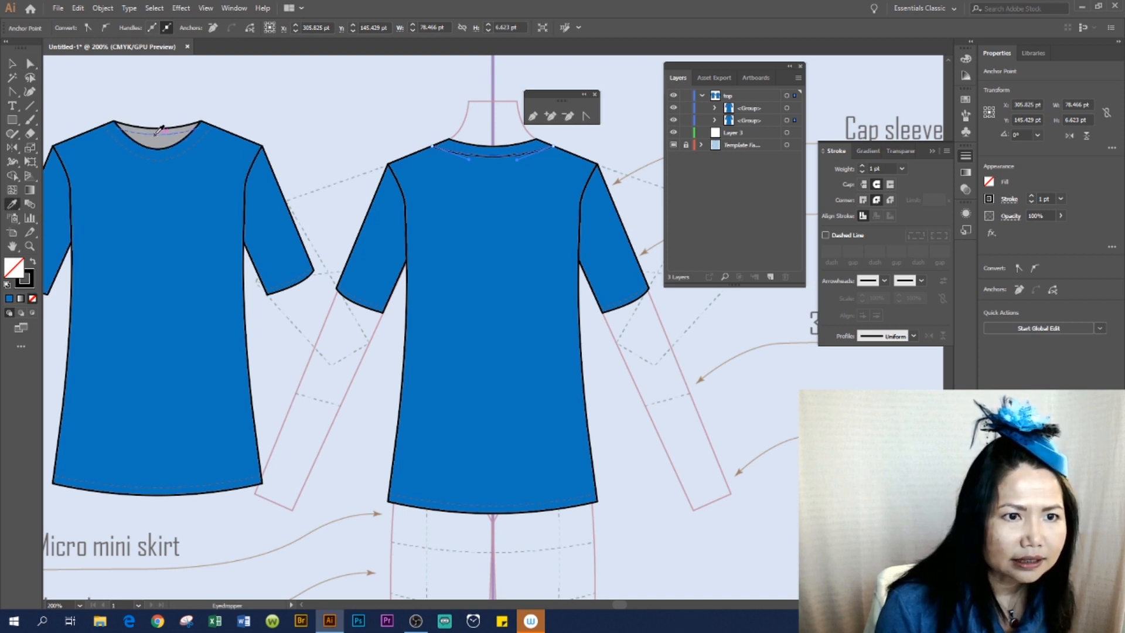
pyautogui.click(159, 130)
pyautogui.click(12, 63)
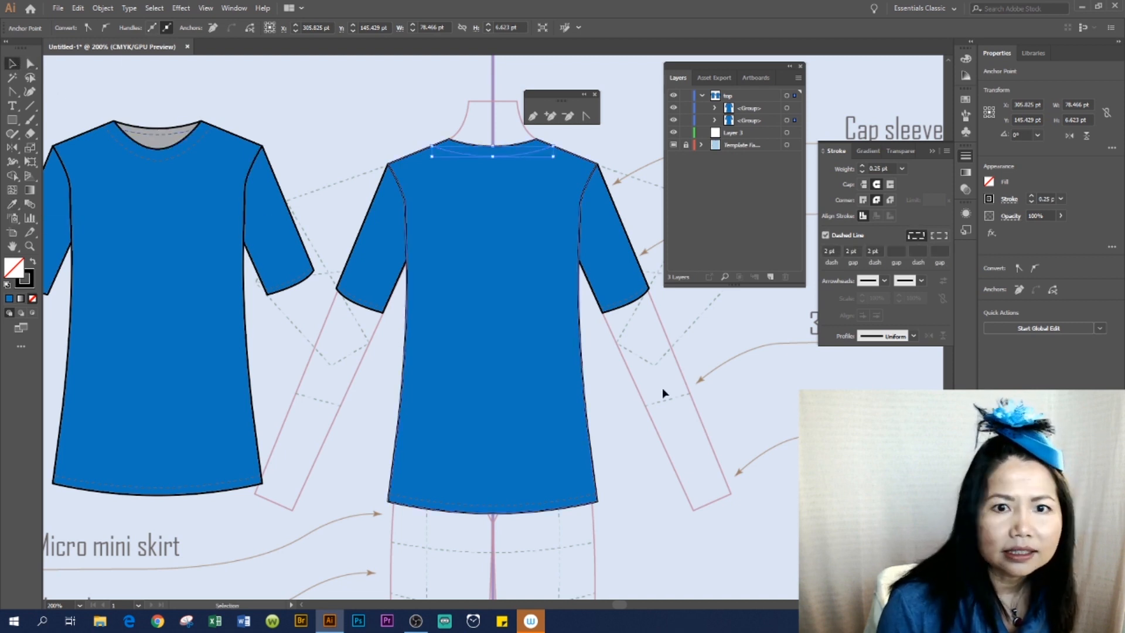
pyautogui.click(732, 368)
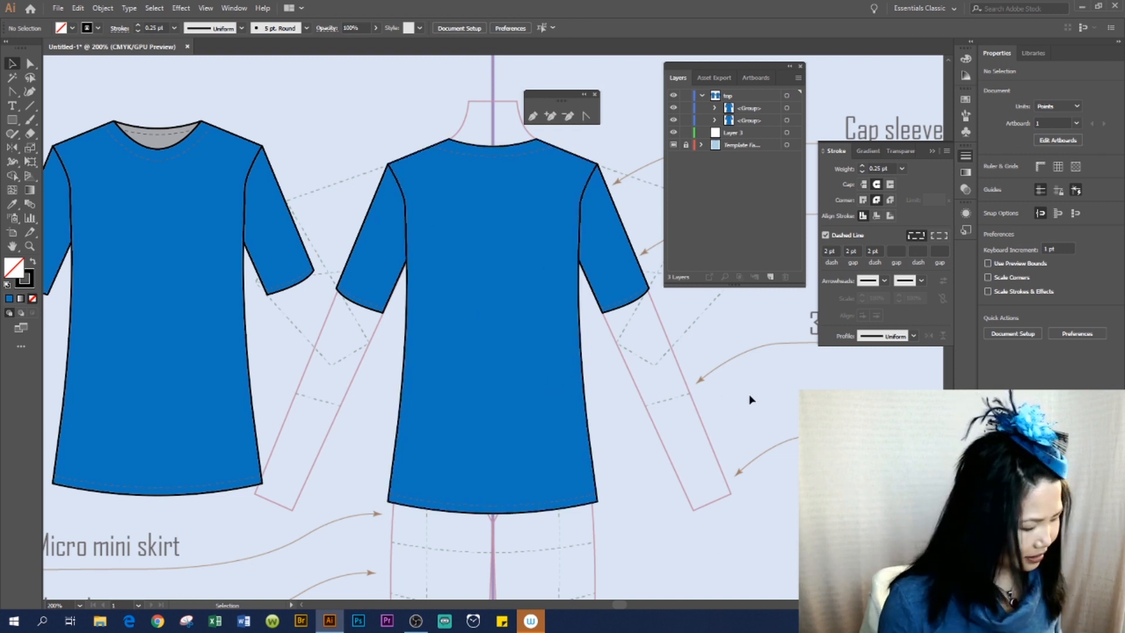
# Ungroup the back-view top into separate paths and deselect them.
pyautogui.hotkey('ctrl', '-')
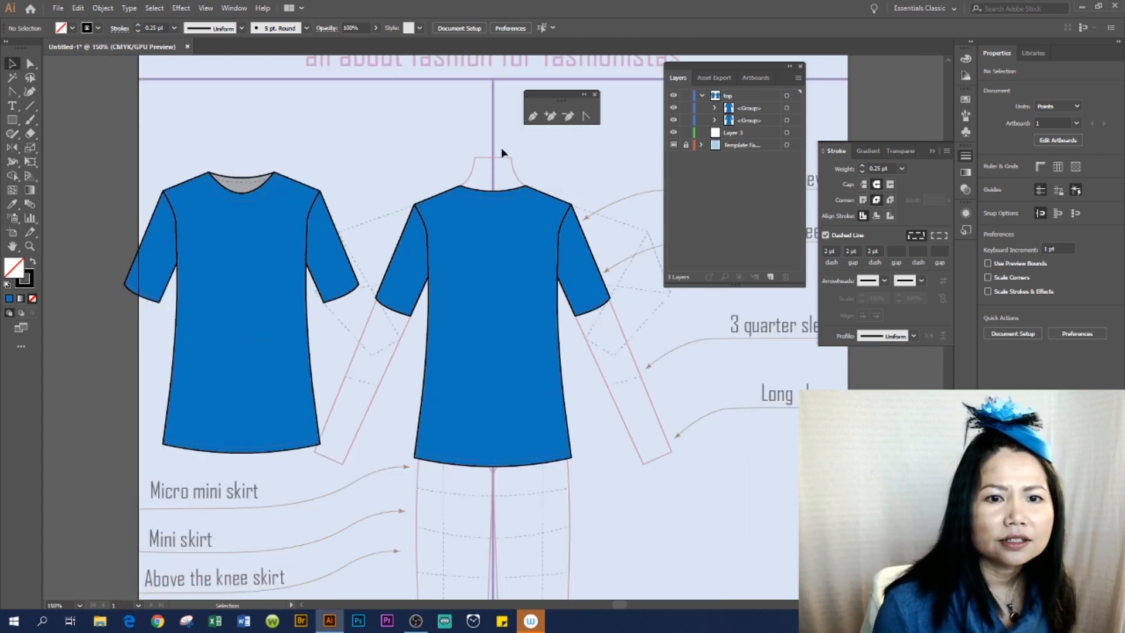
pyautogui.moveTo(393, 170); pyautogui.dragTo(642, 463)
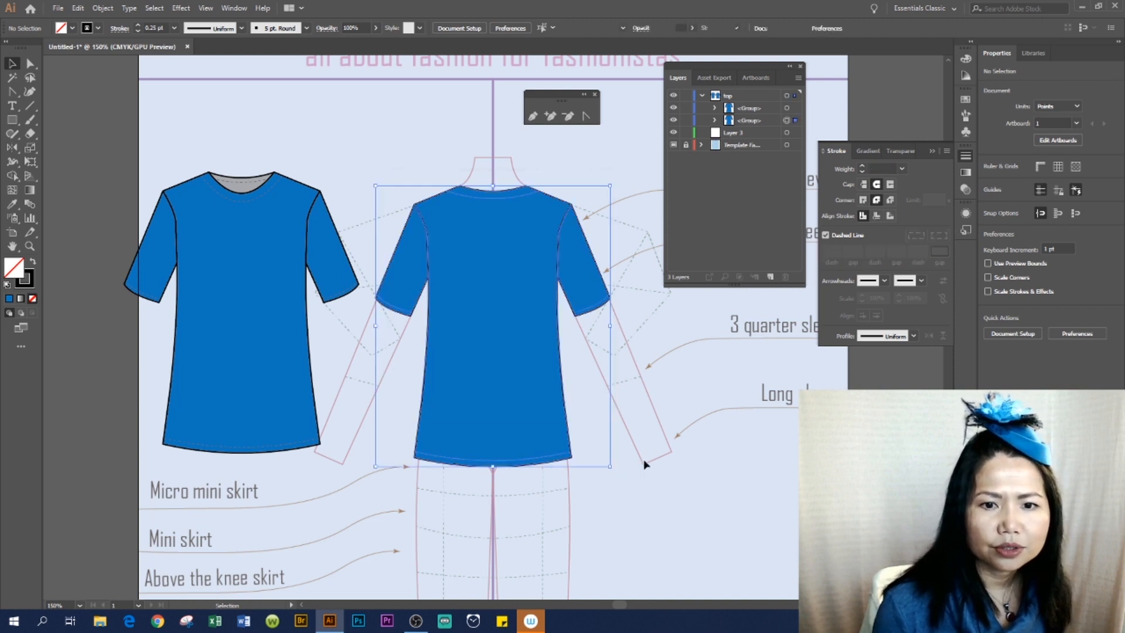
pyautogui.rightClick(504, 256)
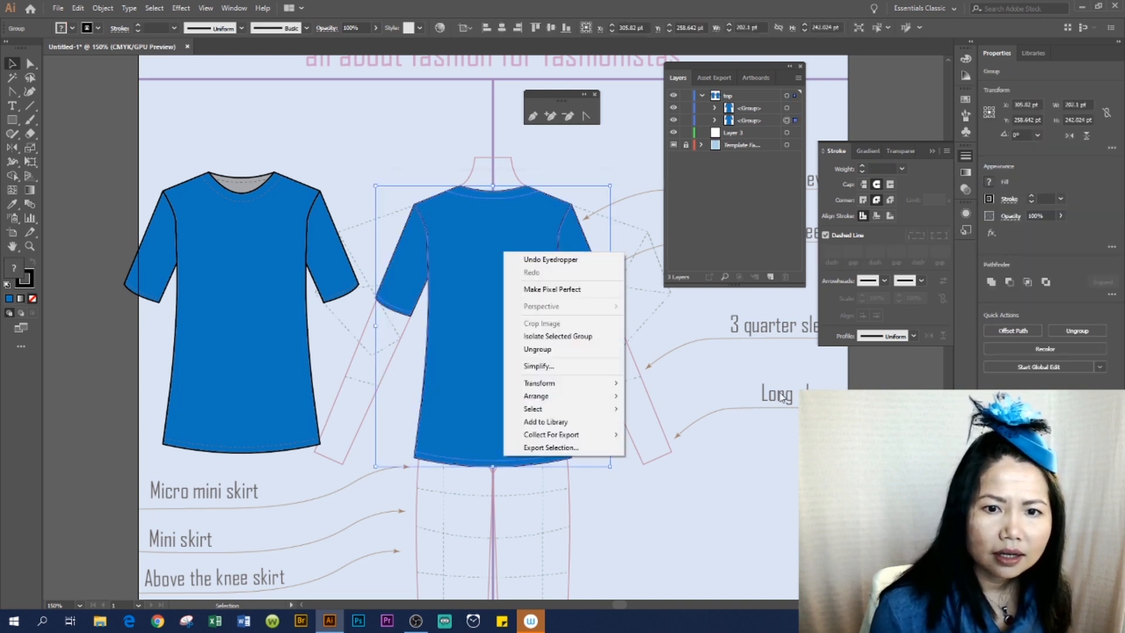
pyautogui.click(537, 349)
pyautogui.click(728, 437)
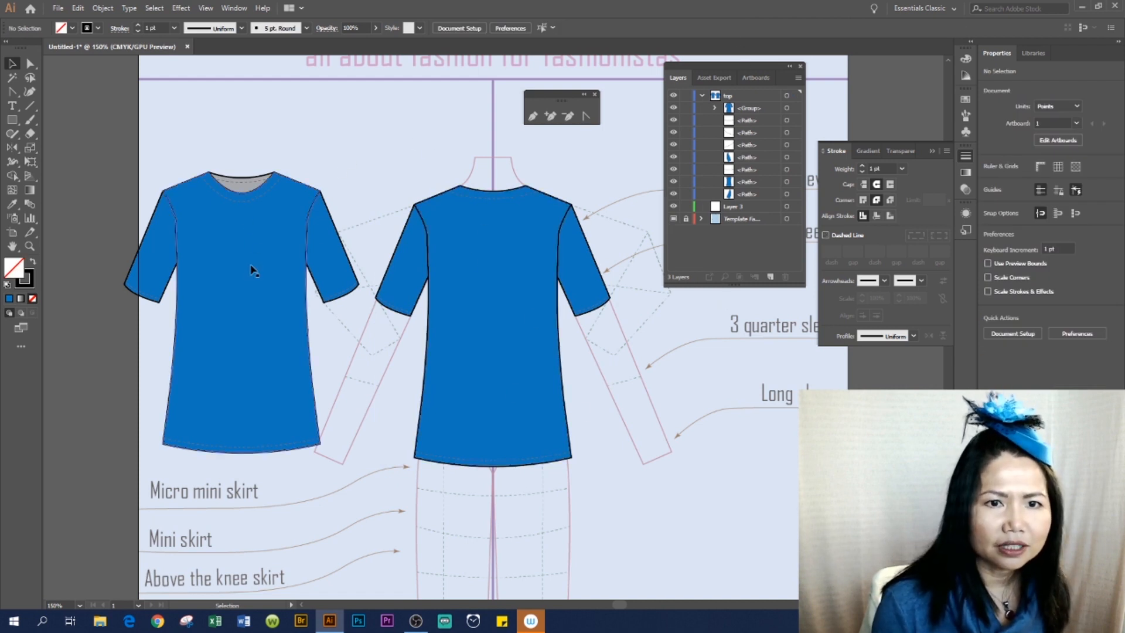
# Reset the Essentials Classic workspace to its default panel layout.
pyautogui.hotkey('ctrl', '-')
pyautogui.moveTo(659, 449); pyautogui.dragTo(520, 415)
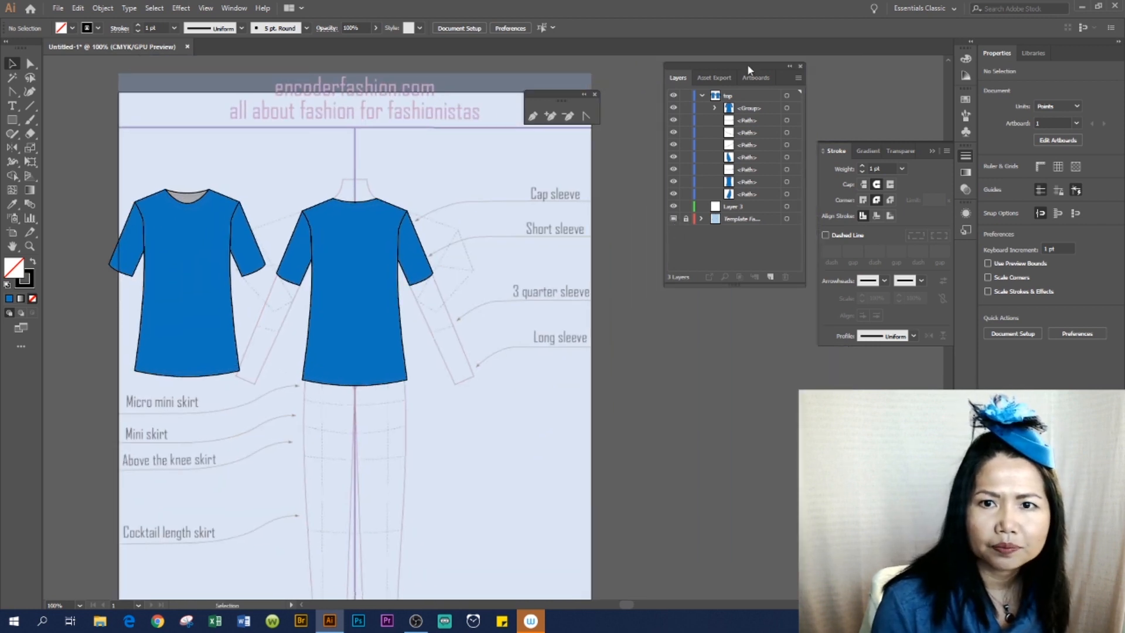
pyautogui.moveTo(748, 65); pyautogui.dragTo(718, 133)
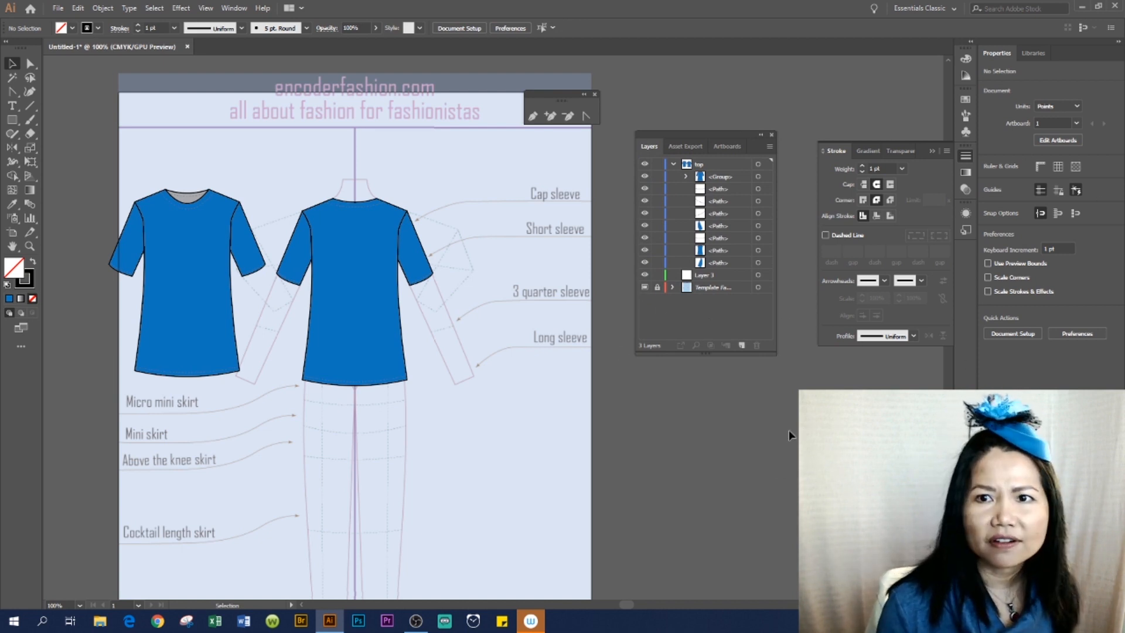
pyautogui.click(953, 8)
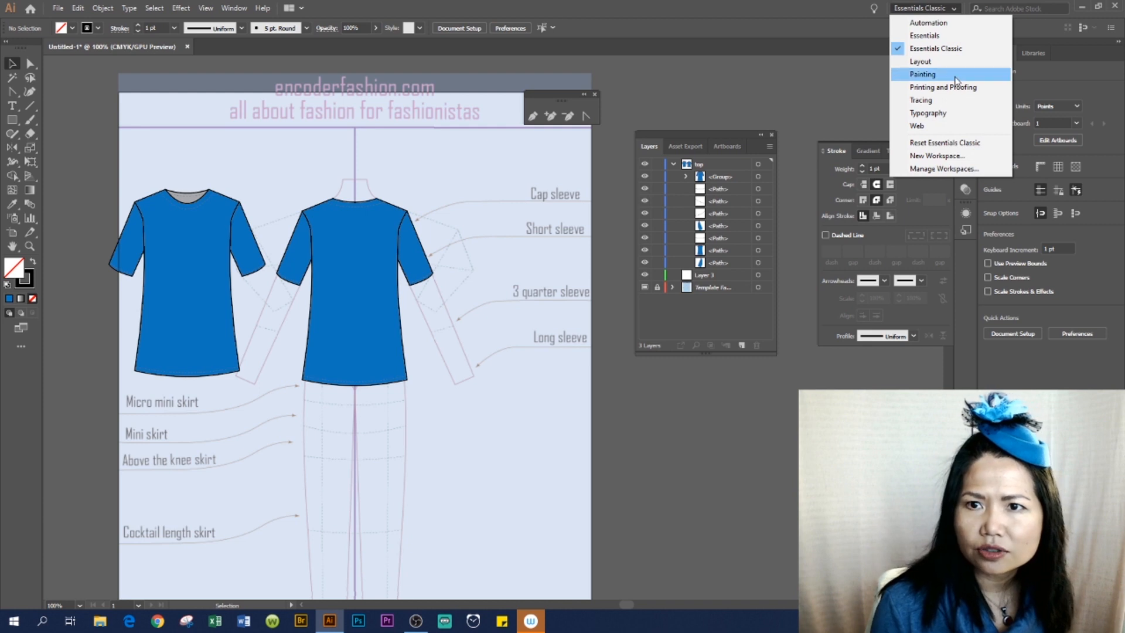
pyautogui.click(941, 145)
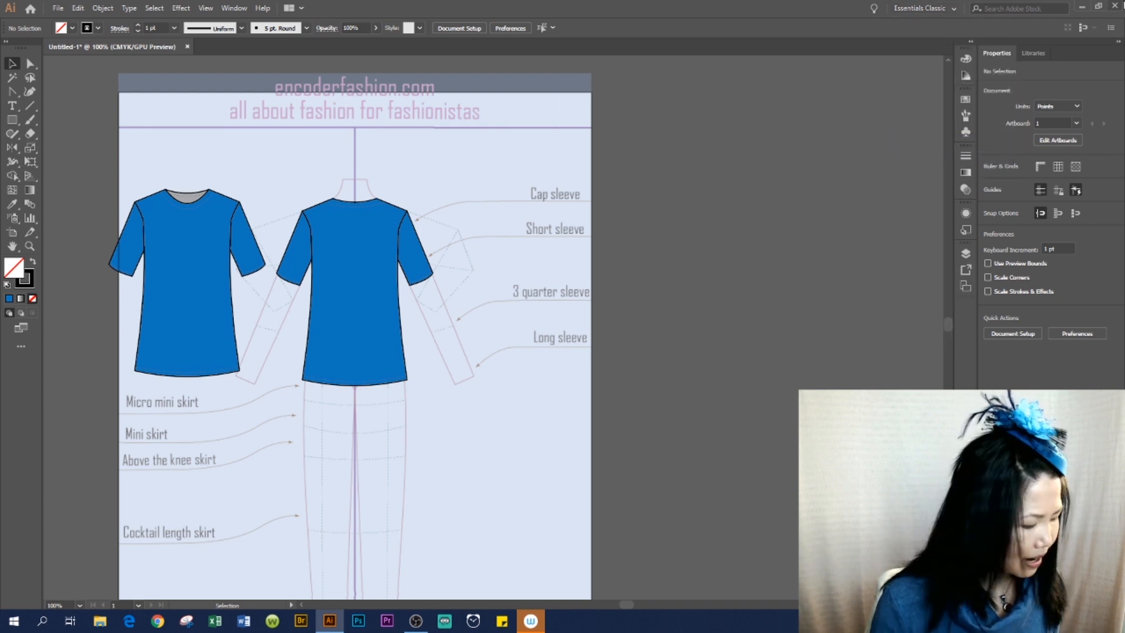
# Undo the ungrouping of the back-view top and deselect it.
pyautogui.hotkey('ctrl', '-')
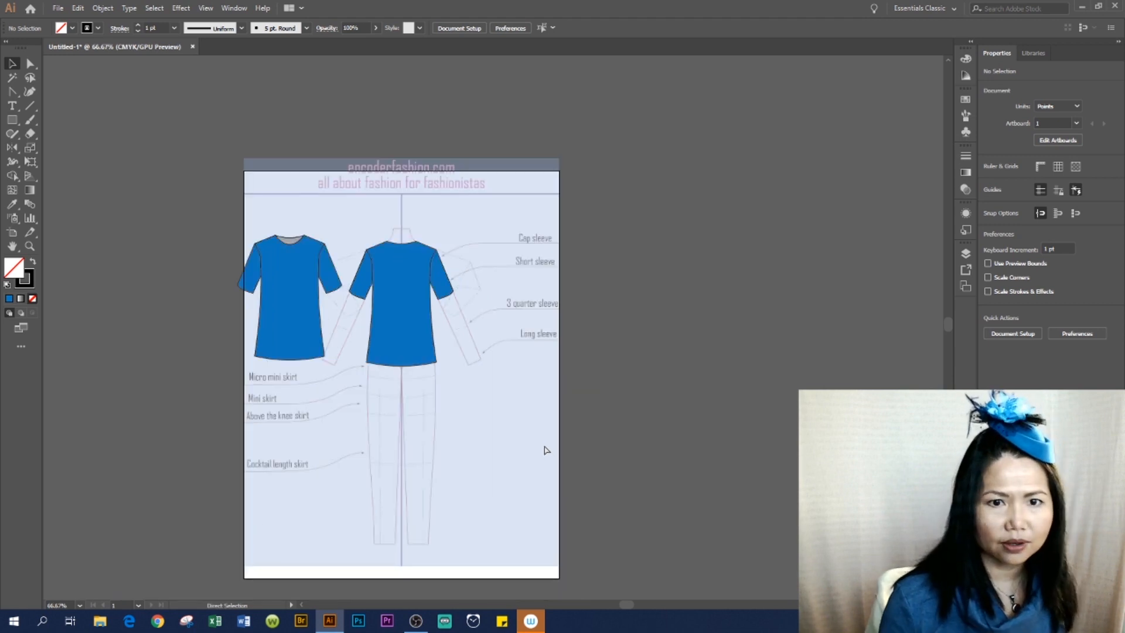
pyautogui.moveTo(363, 471); pyautogui.dragTo(489, 437)
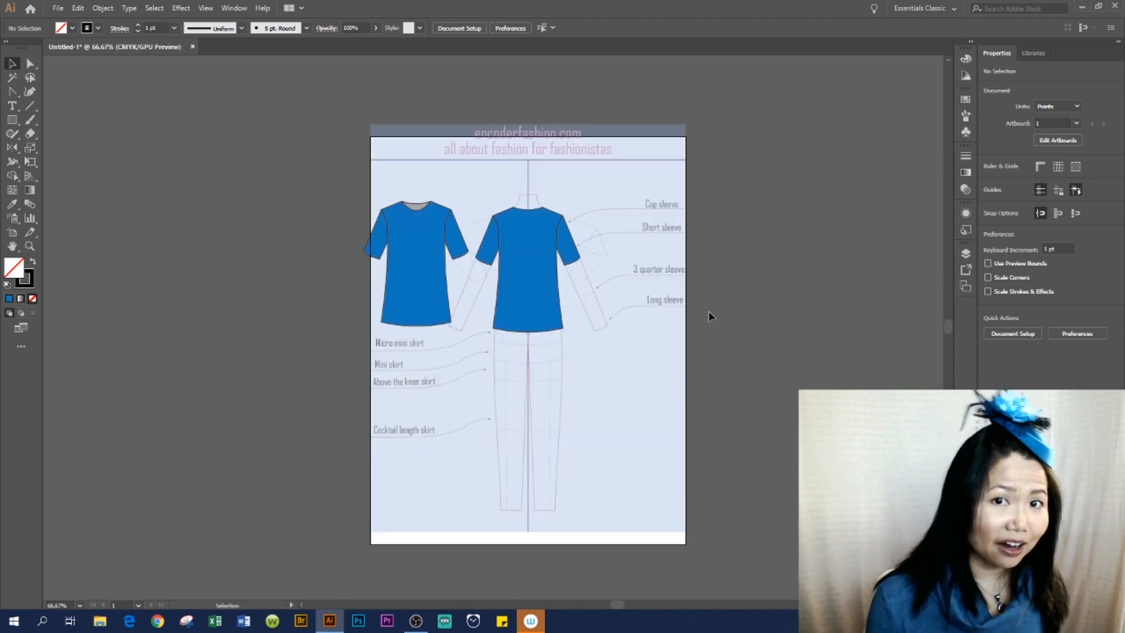
pyautogui.hotkey('ctrl', 'f')
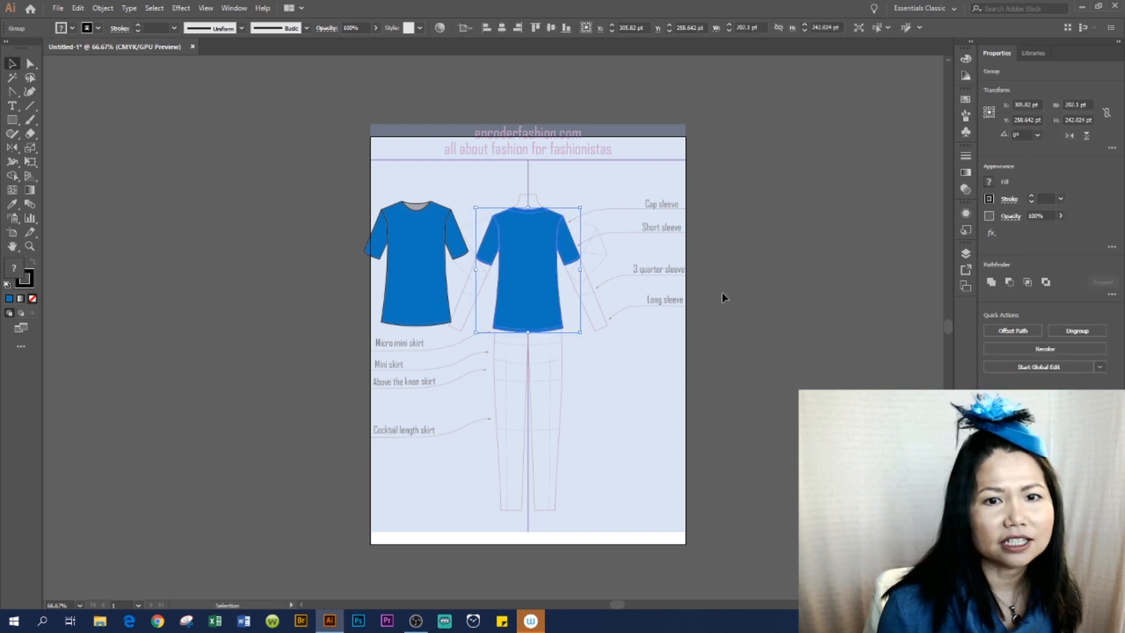
pyautogui.click(725, 297)
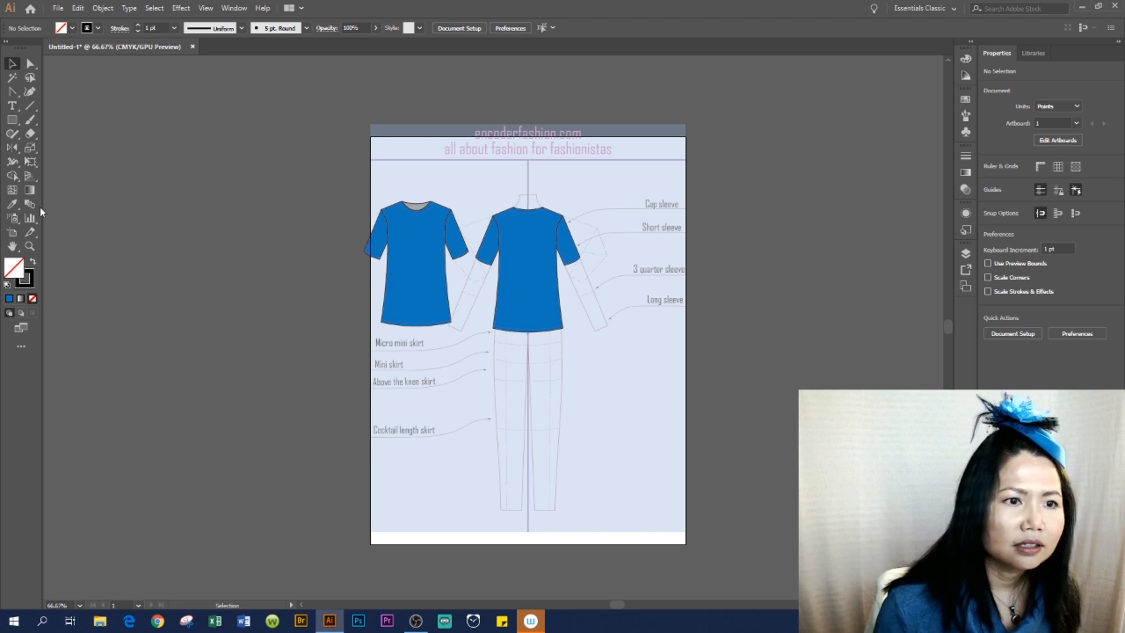
# Save the document to the Desktop as the Adobe Illustrator file "A simple top" with the default Illustrator CC options.
pyautogui.click(29, 246)
pyautogui.moveTo(526, 205); pyautogui.dragTo(696, 232)
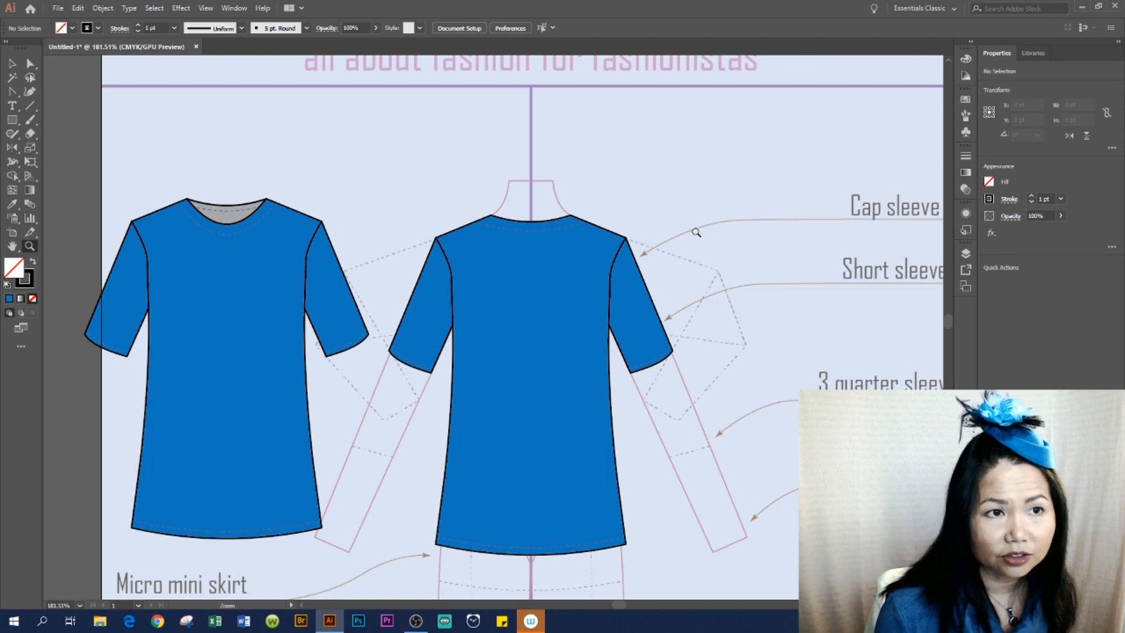
pyautogui.press('v')
pyautogui.hotkey('ctrl', 's')
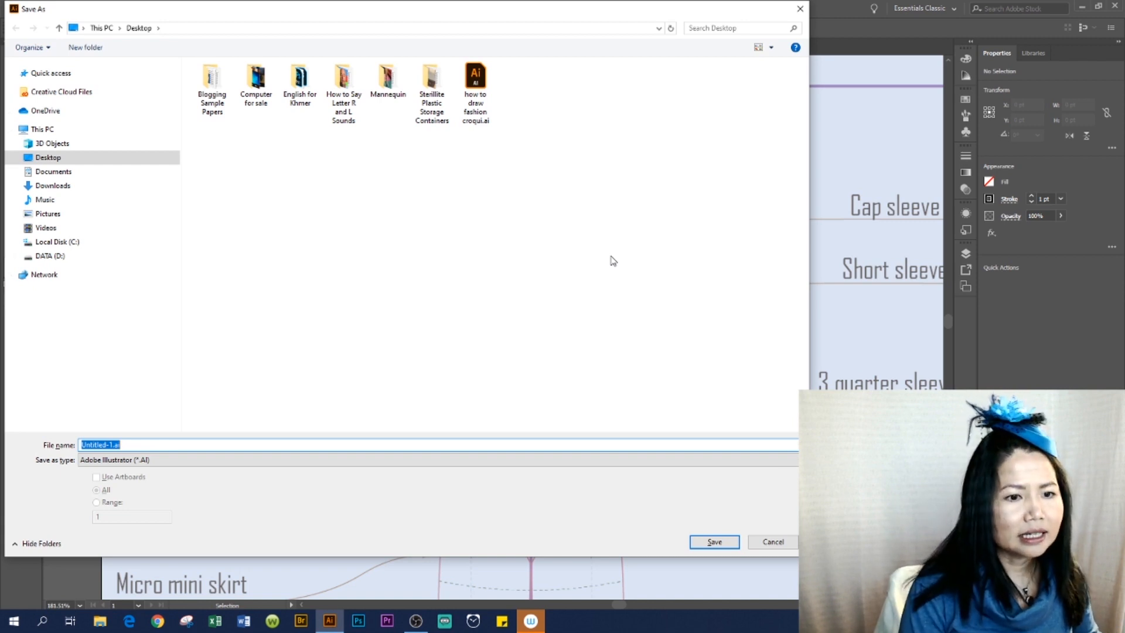
pyautogui.write('A')
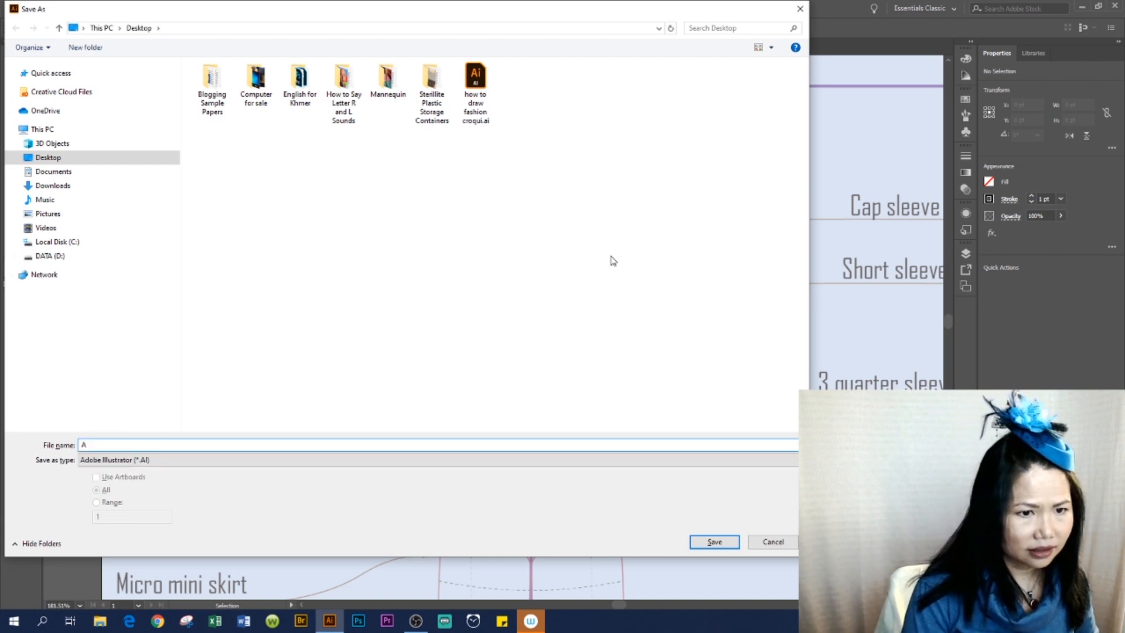
pyautogui.write(' simple top')
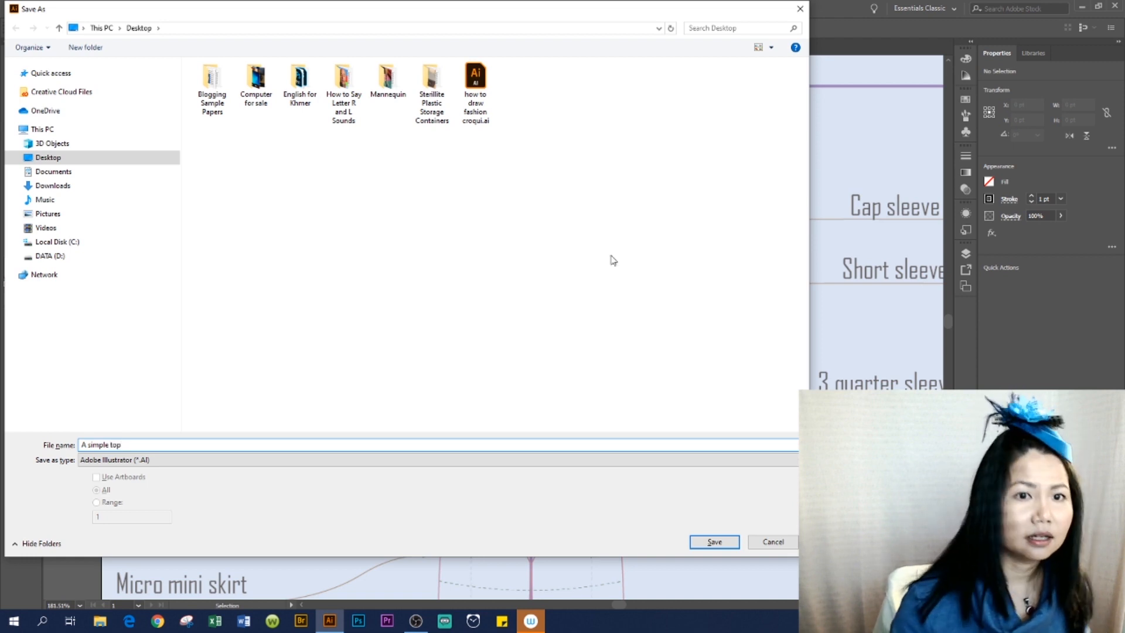
pyautogui.click(134, 163)
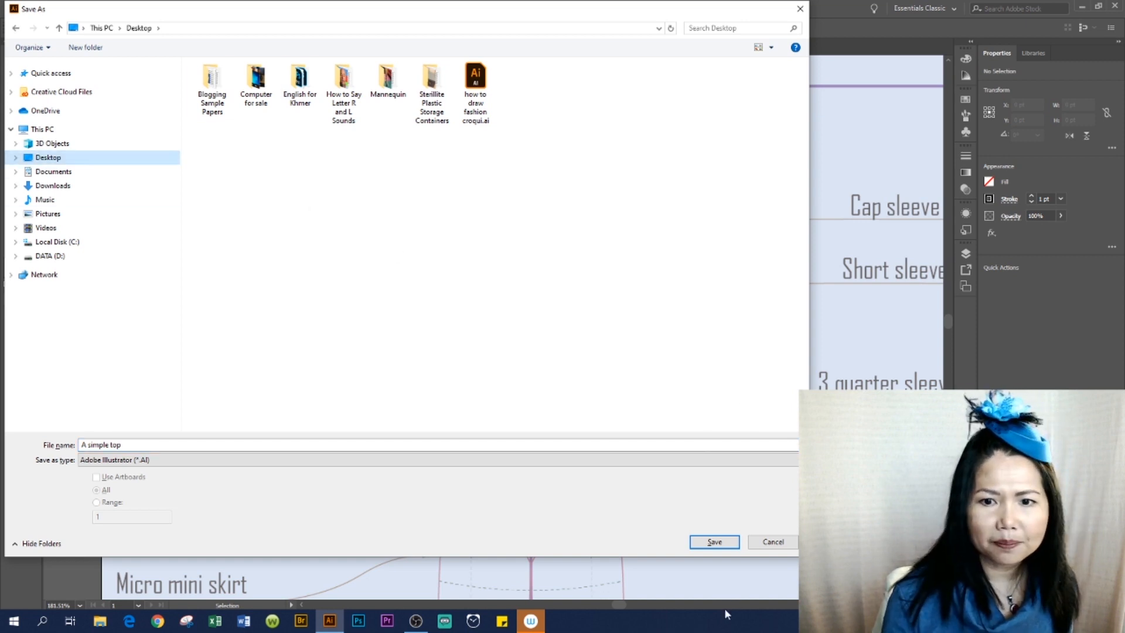
pyautogui.click(714, 542)
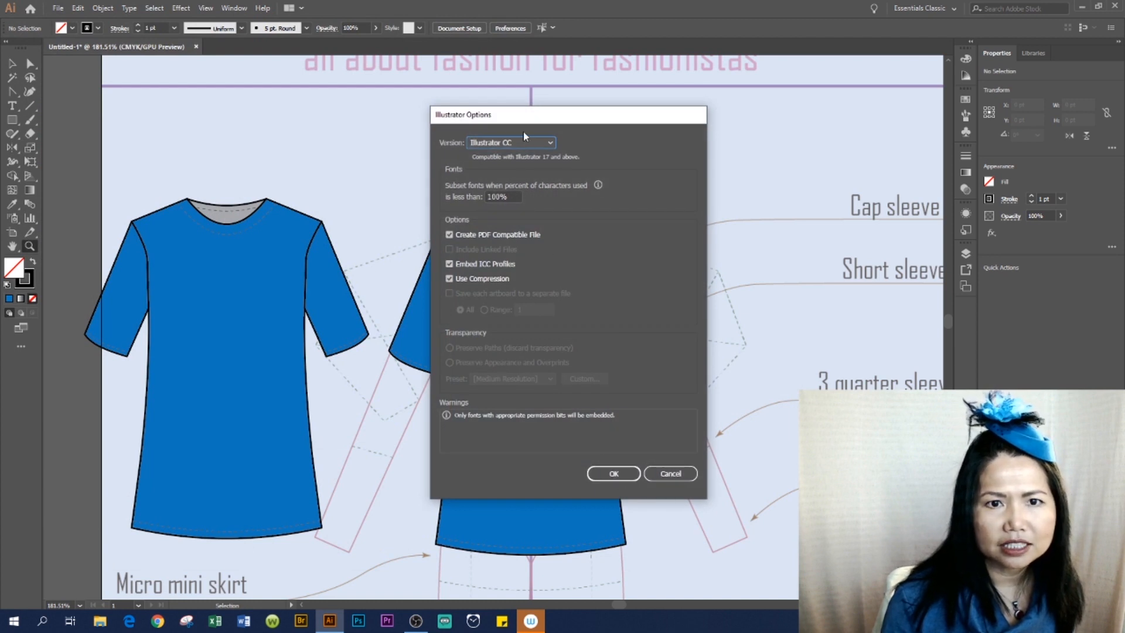
pyautogui.click(620, 473)
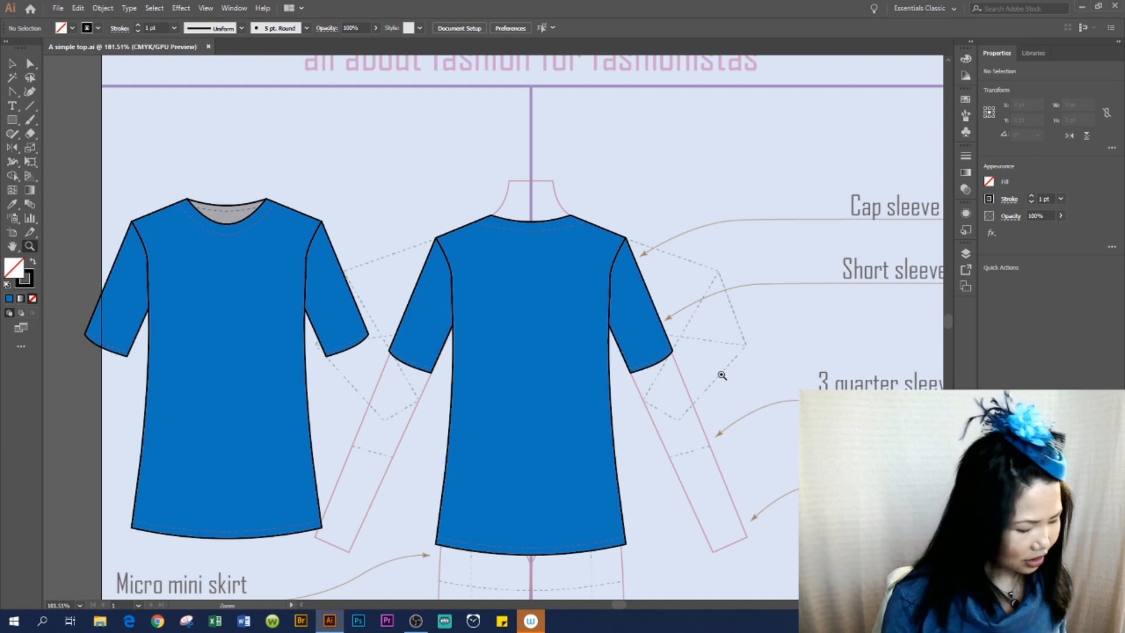
# Hide the locked template layer so only the front and back tops show on the artboard.
pyautogui.hotkey('ctrl', '-')
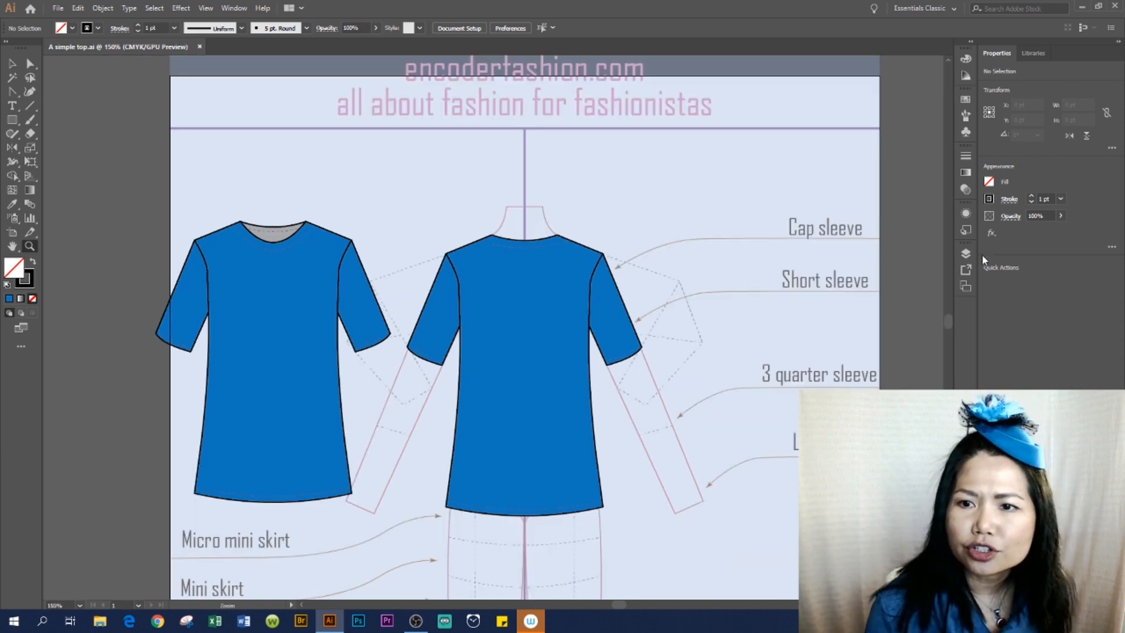
pyautogui.click(965, 253)
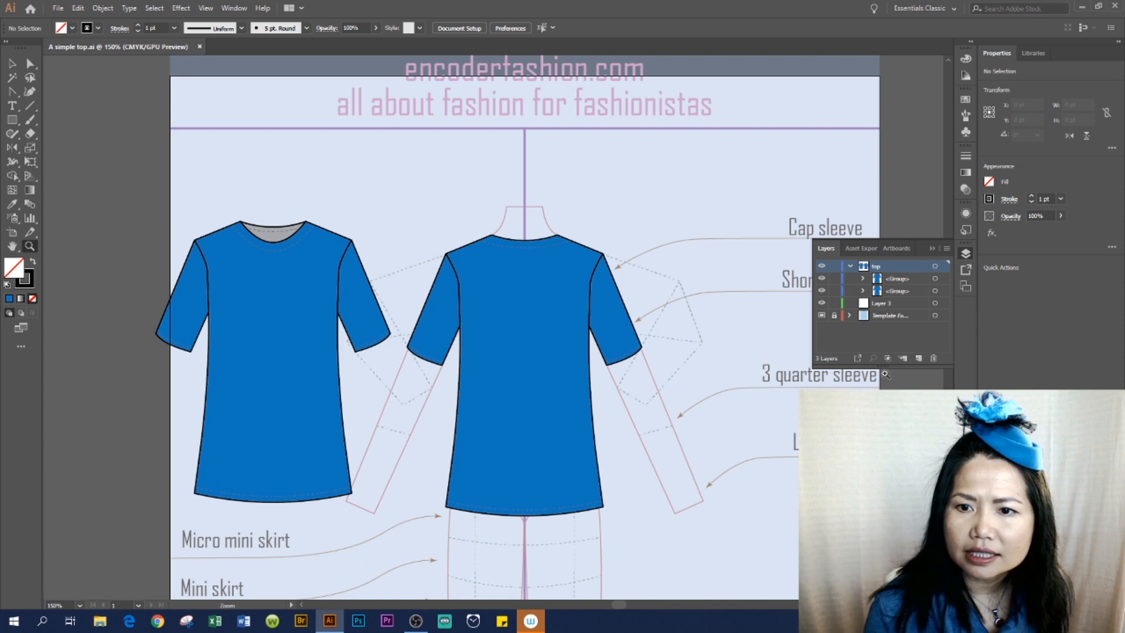
pyautogui.click(821, 316)
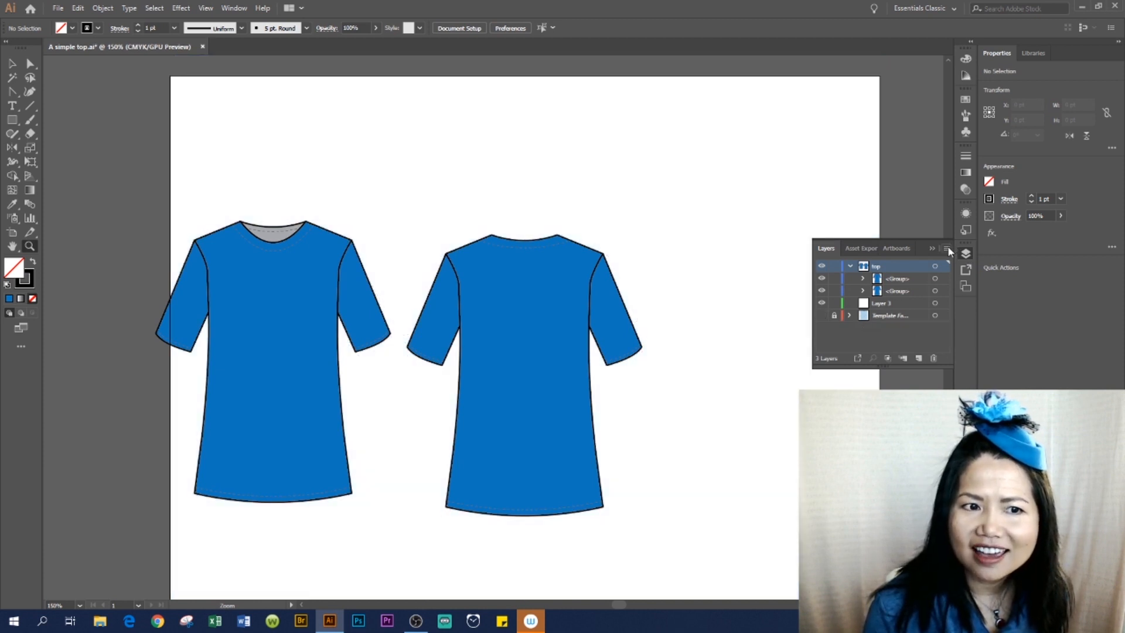
pyautogui.click(930, 248)
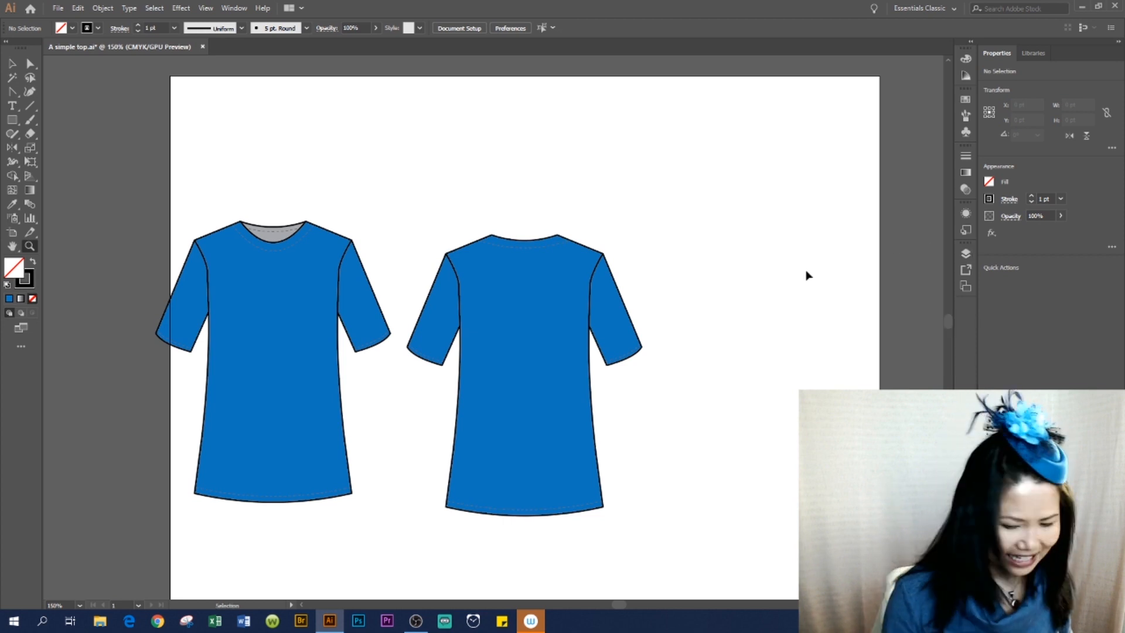
# Move the front and back tops together right and slightly down, fully onto the artboard, and deselect them.
pyautogui.hotkey('ctrl', '-')
pyautogui.moveTo(638, 444); pyautogui.dragTo(572, 349)
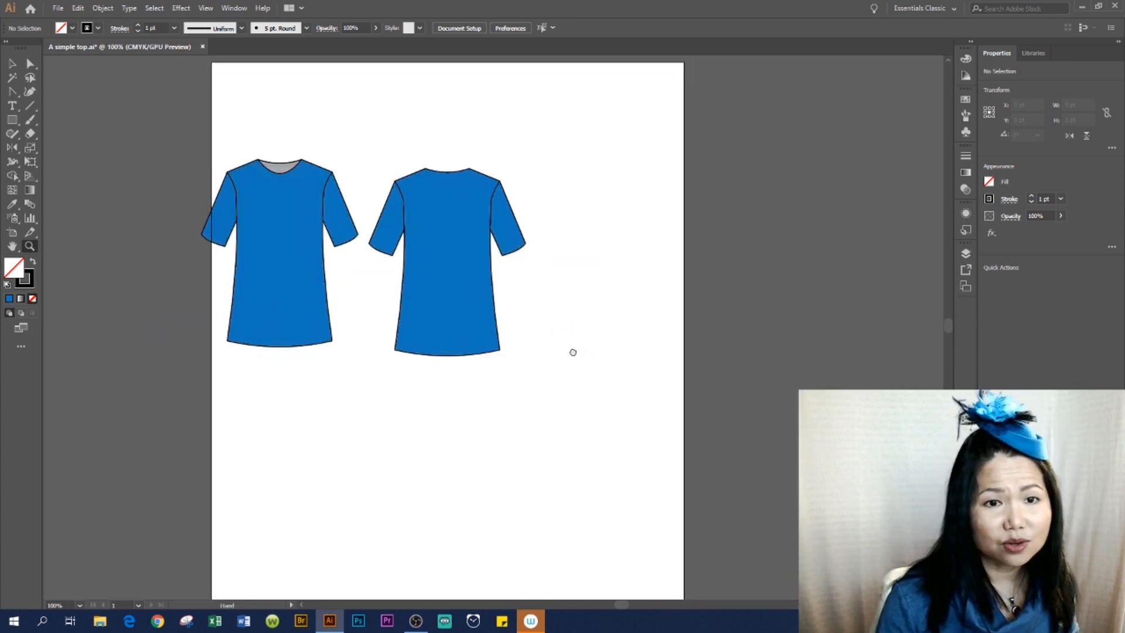
pyautogui.click(13, 65)
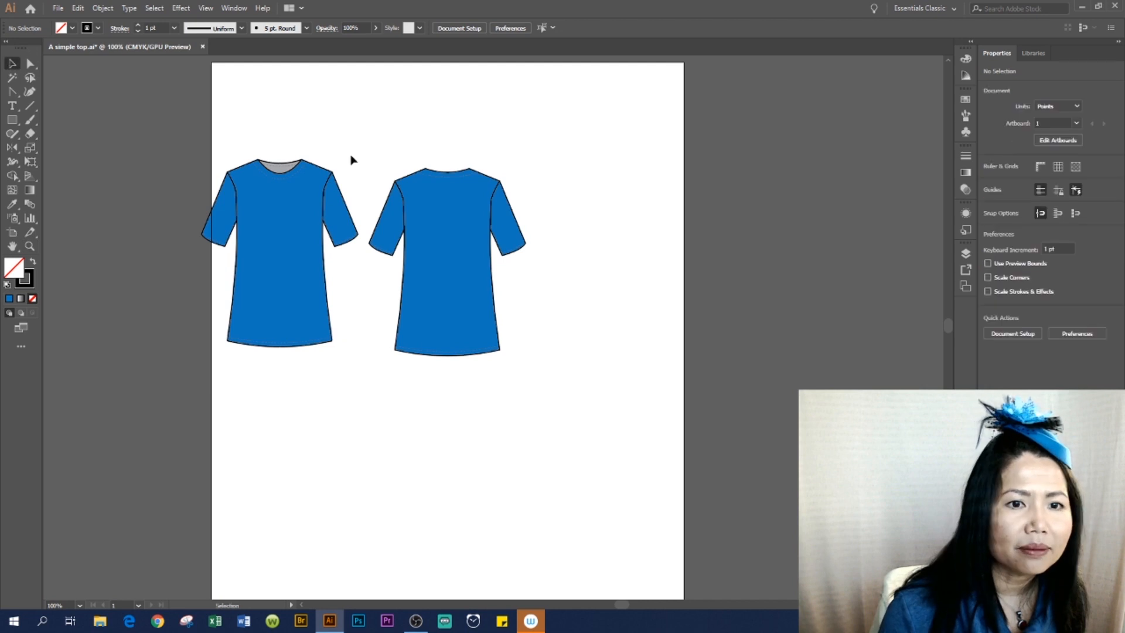
pyautogui.moveTo(181, 135); pyautogui.dragTo(613, 469)
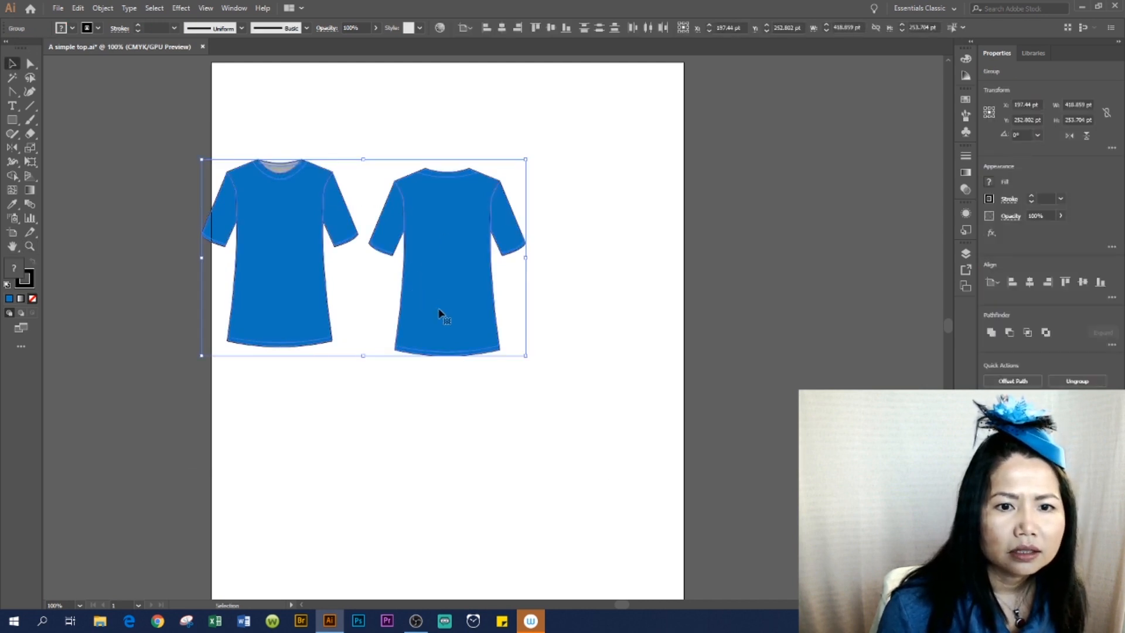
pyautogui.moveTo(448, 321); pyautogui.dragTo(540, 364)
pyautogui.click(805, 352)
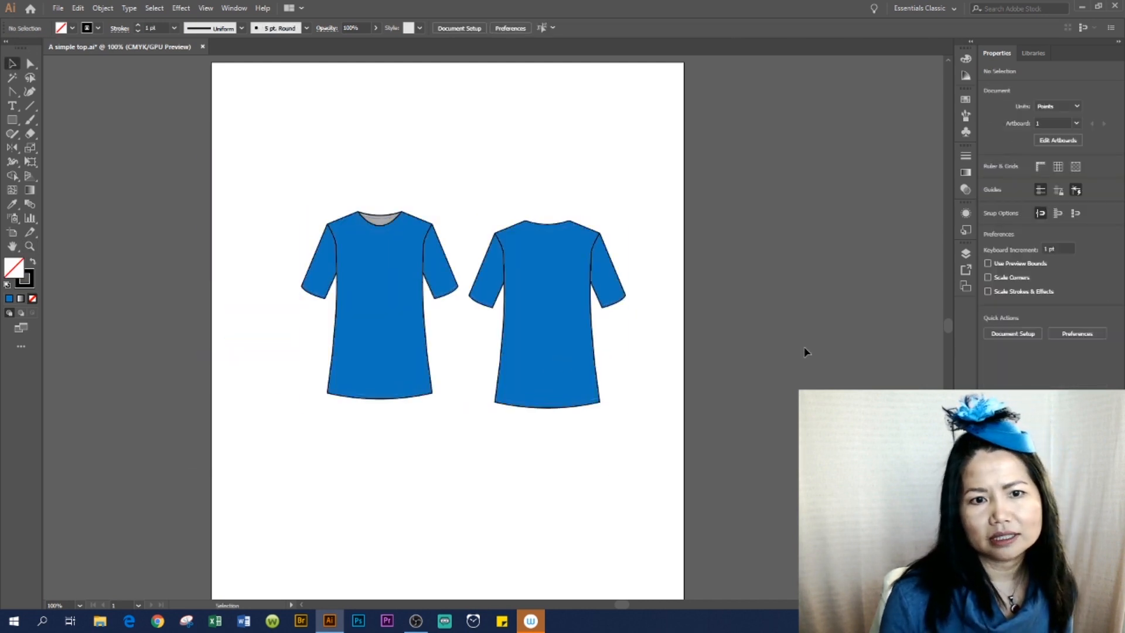
pyautogui.scroll(-2, 819, 355)
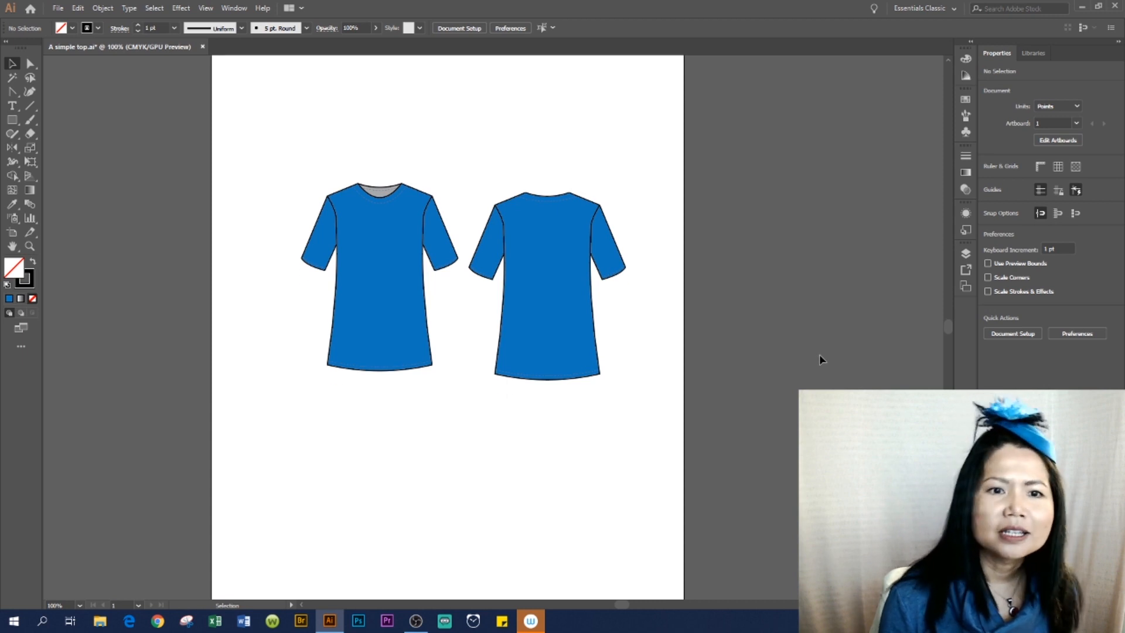
pyautogui.scroll(-2, 785, 383)
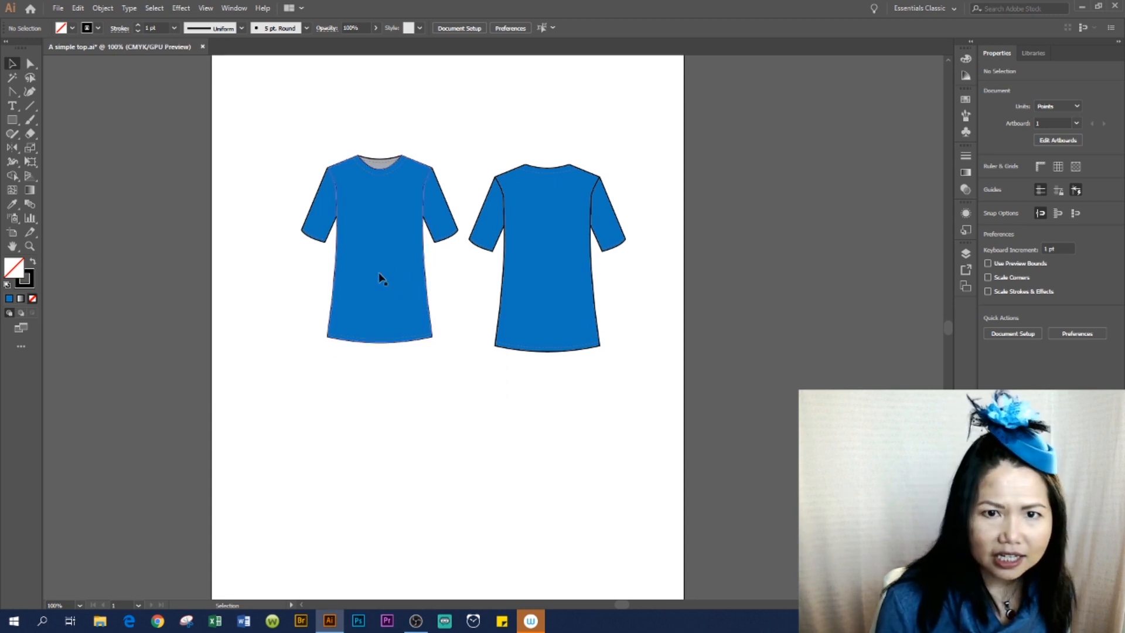
pyautogui.scroll(3, 799, 321)
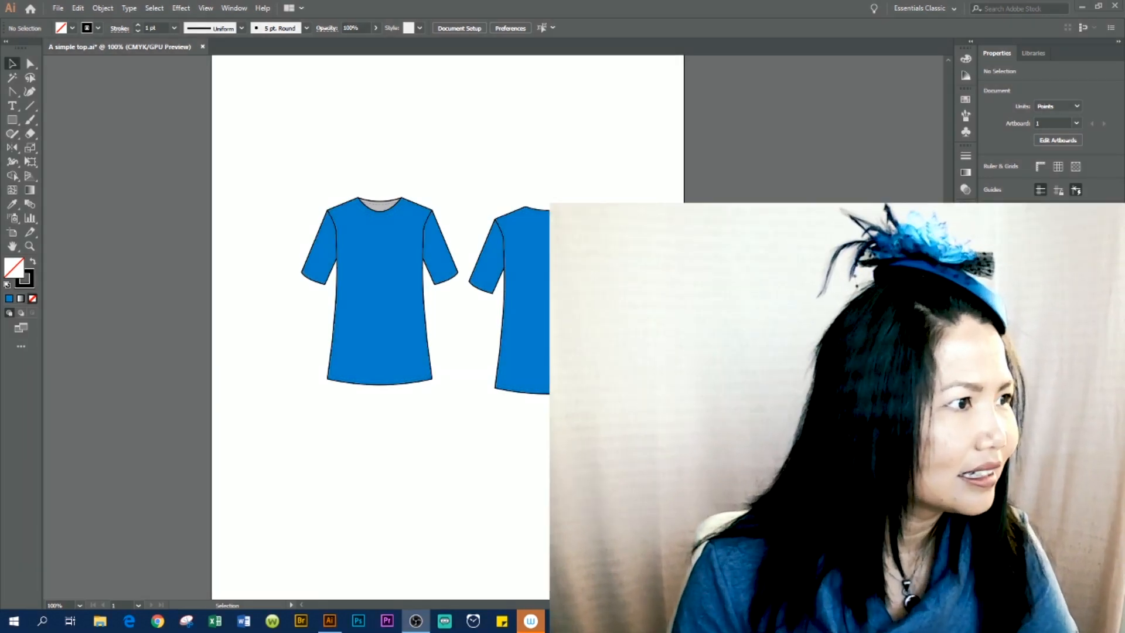